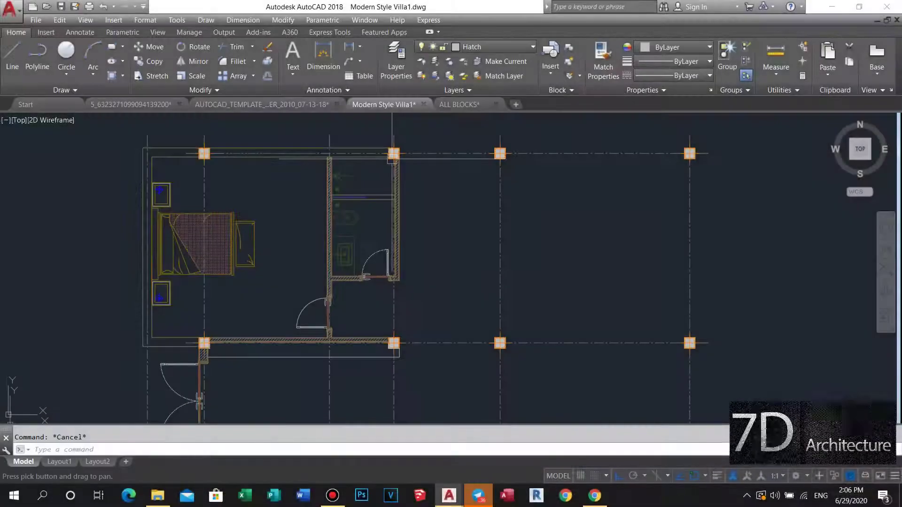
Step: Pan the Modern Style Villa1 bedroom plan into view and start OFFSET with O
{"action": "scroll", "coordinate": [392, 155], "scroll_direction": "down", "scroll_amount": 2}
{"action": "scroll", "coordinate": [393, 162], "scroll_direction": "up", "scroll_amount": 2}
{"action": "mouse_move", "coordinate": [392, 165]}
{"action": "middle_mouse_down"}
{"action": "mouse_move", "coordinate": [412, 193]}
{"action": "mouse_move", "coordinate": [412, 220]}
{"action": "middle_mouse_up"}
{"action": "type", "text": "o"}
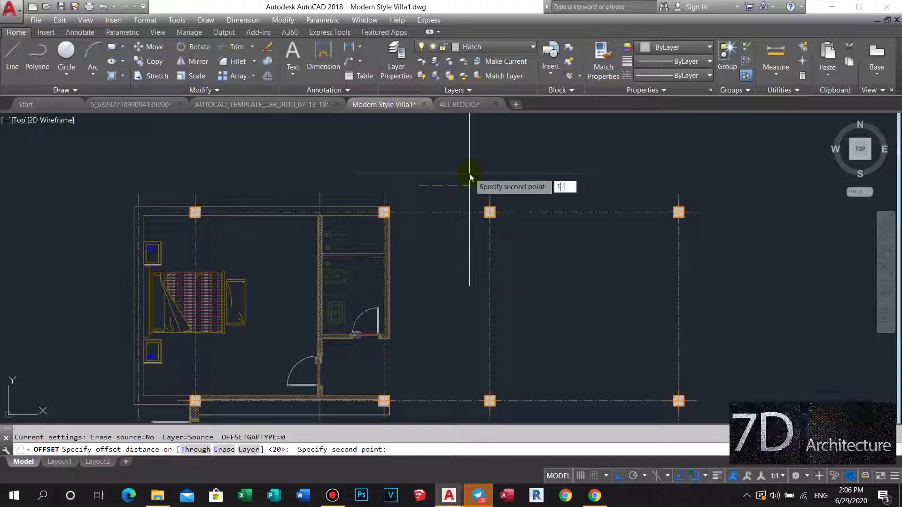
Step: Offset a copy of the top grid line upward and select the new dashed line
{"action": "left_click", "coordinate": [470, 173]}
{"action": "left_click", "coordinate": [435, 212]}
{"action": "left_click", "coordinate": [435, 187]}
{"action": "middle_click_drag", "start_coordinate": [413, 195], "coordinate": [413, 200]}
{"action": "key", "text": "Escape"}
{"action": "left_click", "coordinate": [428, 171]}
{"action": "scroll", "coordinate": [422, 199], "scroll_direction": "up", "scroll_amount": 5}
{"action": "middle_click_drag", "start_coordinate": [422, 199], "coordinate": [421, 210]}
Step: Offset the top column grid line 1000 units upward
{"action": "type", "text": "o"}
{"action": "key", "text": "Return"}
{"action": "left_click", "coordinate": [409, 220]}
{"action": "type", "text": "000"}
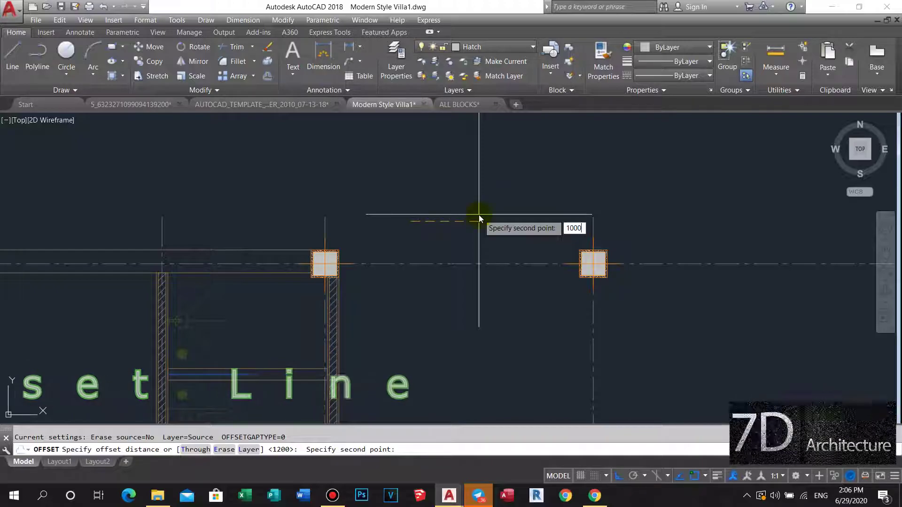
{"action": "key", "text": "Return"}
{"action": "left_click", "coordinate": [440, 264]}
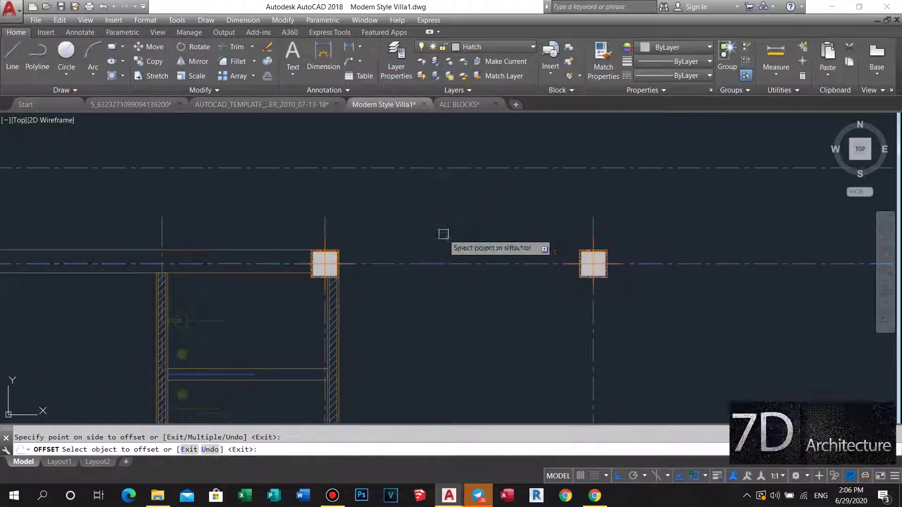
{"action": "left_click", "coordinate": [441, 233]}
{"action": "key", "text": "Escape"}
{"action": "scroll", "coordinate": [423, 216], "scroll_direction": "down", "scroll_amount": 4}
{"action": "scroll", "coordinate": [389, 193], "scroll_direction": "up", "scroll_amount": 4}
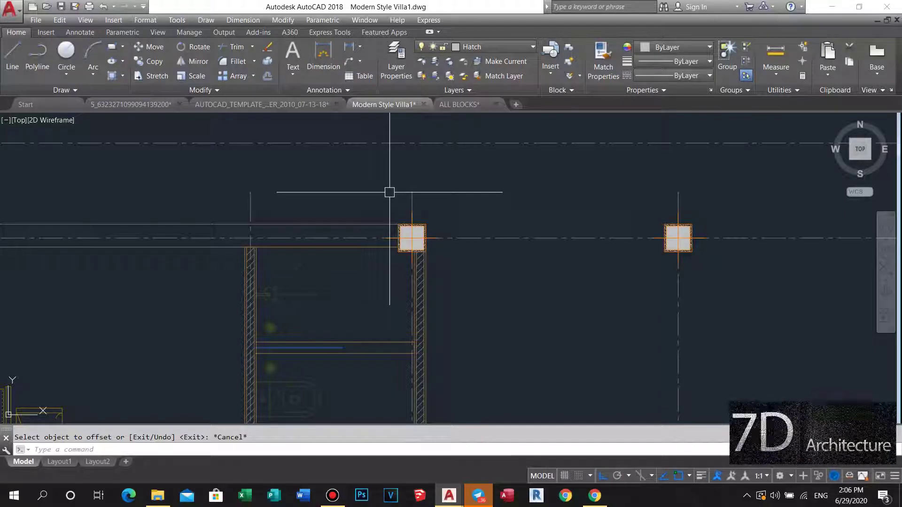
{"action": "middle_click_drag", "start_coordinate": [416, 213], "coordinate": [436, 258]}
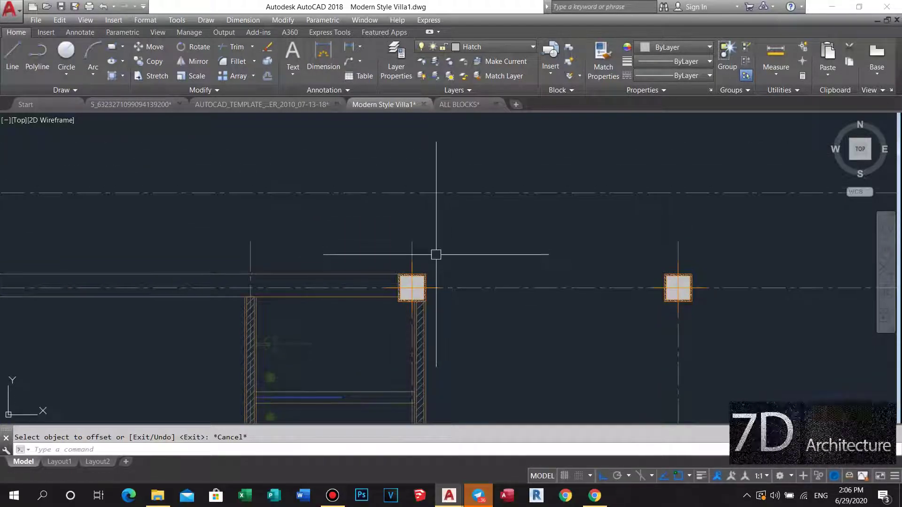
{"action": "type", "text": "xl"}
{"action": "key", "text": "Return"}
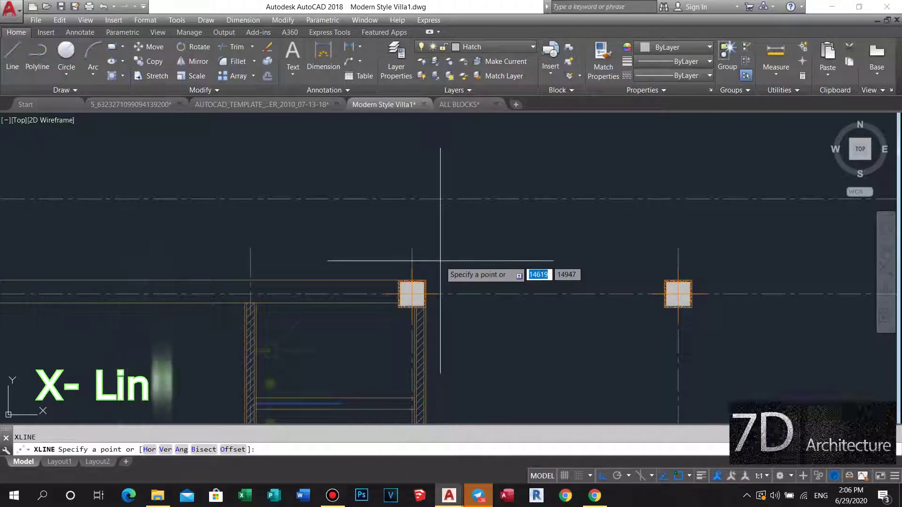
Step: Draw a vertical construction line through the upper column edge
{"action": "scroll", "coordinate": [429, 244], "scroll_direction": "up", "scroll_amount": 4}
{"action": "left_click", "coordinate": [417, 285]}
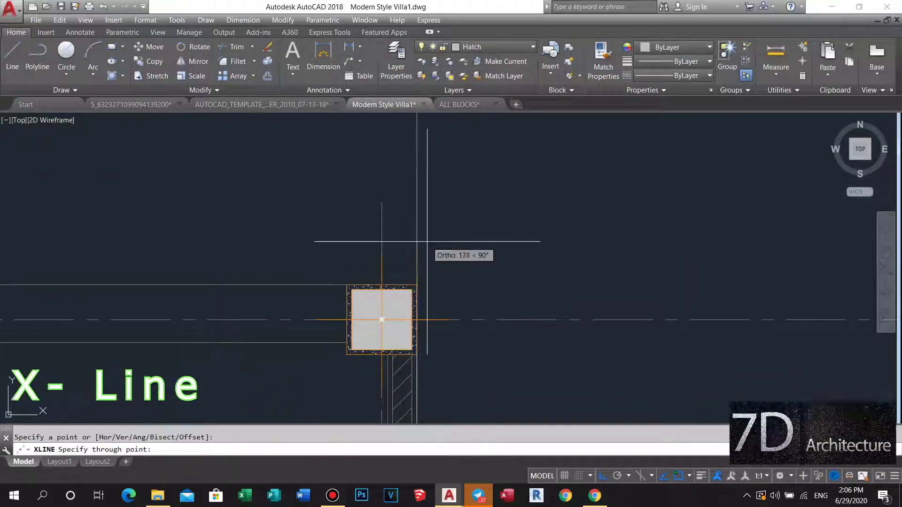
{"action": "left_click", "coordinate": [427, 242]}
{"action": "key", "text": "Escape"}
{"action": "scroll", "coordinate": [432, 250], "scroll_direction": "down", "scroll_amount": 2}
{"action": "middle_click_drag", "start_coordinate": [446, 261], "coordinate": [449, 266]}
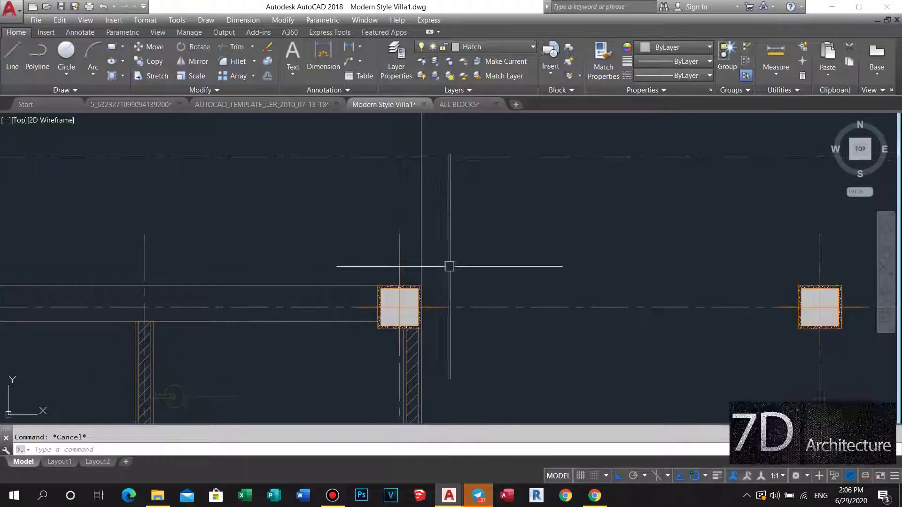
Step: Offset the construction line 200 units to the left
{"action": "left_click", "coordinate": [454, 259]}
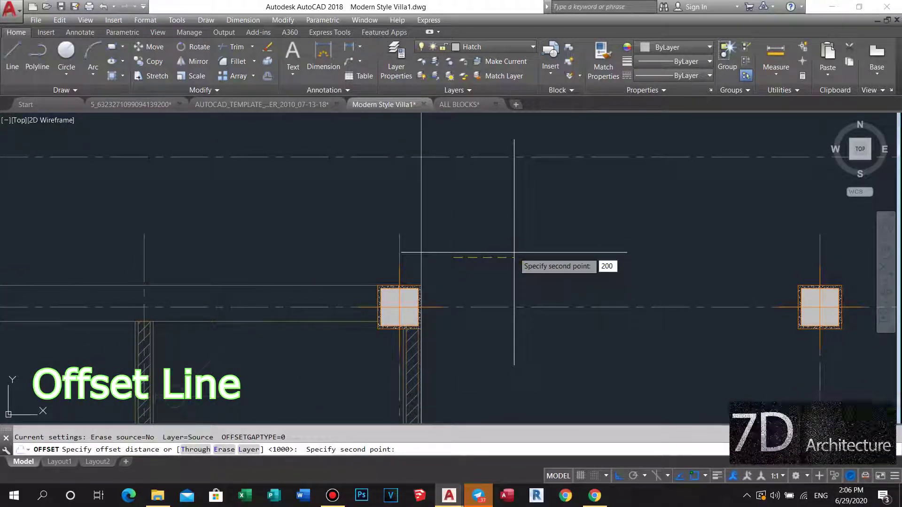
{"action": "key", "text": "Return"}
{"action": "left_click", "coordinate": [416, 225]}
{"action": "key", "text": "Escape"}
{"action": "scroll", "coordinate": [423, 237], "scroll_direction": "down", "scroll_amount": 2}
{"action": "scroll", "coordinate": [422, 236], "scroll_direction": "up", "scroll_amount": 2}
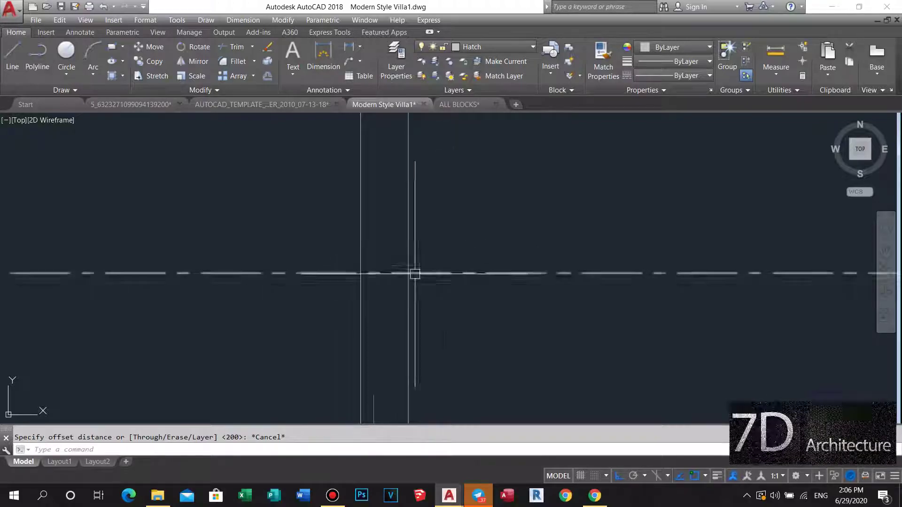
{"action": "scroll", "coordinate": [365, 277], "scroll_direction": "down", "scroll_amount": 2}
{"action": "key", "text": "Escape"}
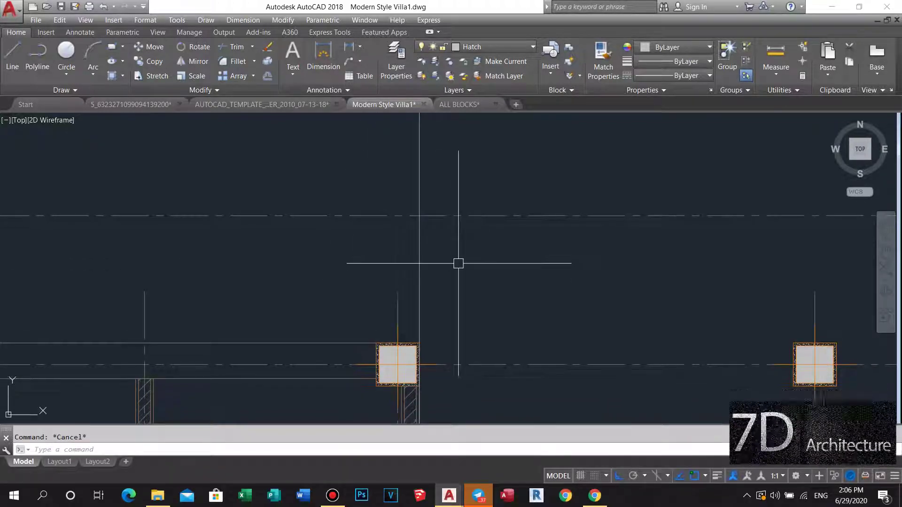
Step: Offset the construction line 240 units to the left
{"action": "type", "text": "o"}
{"action": "key", "text": "Return"}
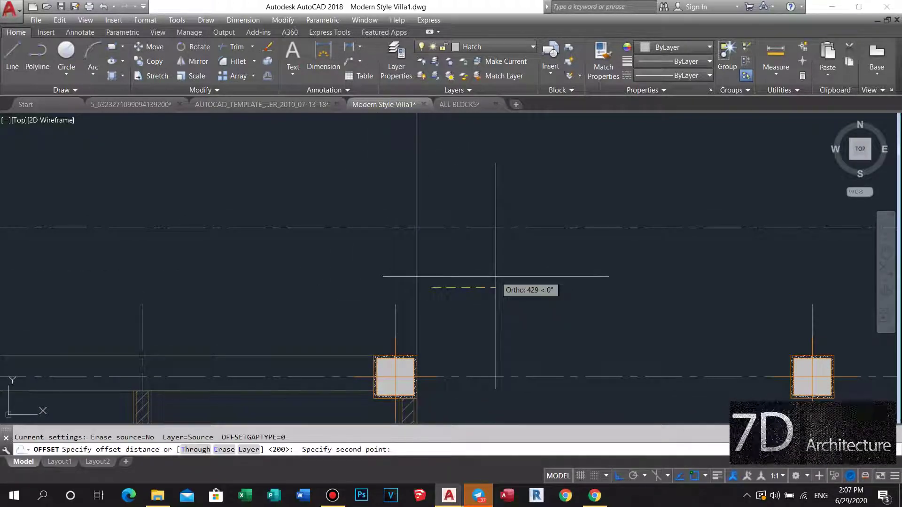
{"action": "key", "text": "Return"}
{"action": "left_click", "coordinate": [417, 265]}
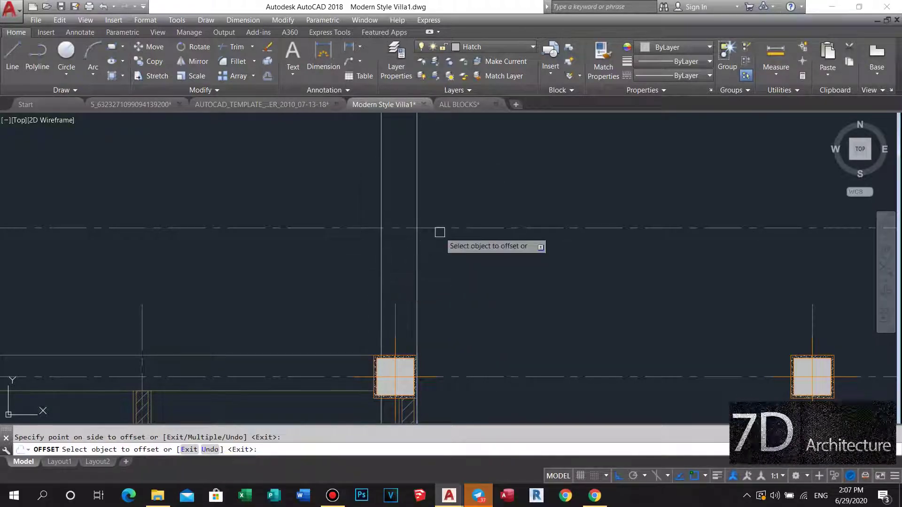
{"action": "key", "text": "Escape"}
{"action": "scroll", "coordinate": [466, 272], "scroll_direction": "down", "scroll_amount": 2}
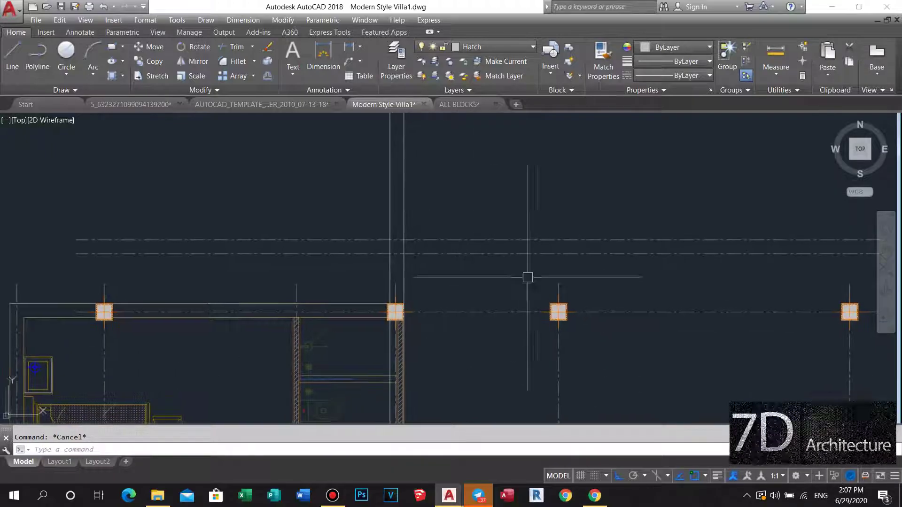
{"action": "scroll", "coordinate": [509, 265], "scroll_direction": "up", "scroll_amount": 4}
{"action": "middle_click_drag", "start_coordinate": [489, 301], "coordinate": [500, 288]}
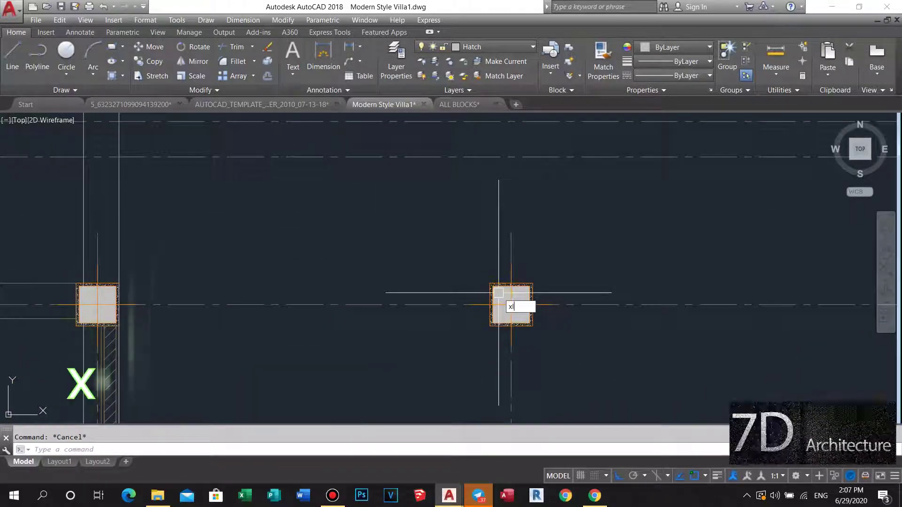
Step: Add a construction line at the next column and show both upper columns
{"action": "type", "text": "l"}
{"action": "key", "text": "Return"}
{"action": "scroll", "coordinate": [472, 249], "scroll_direction": "up", "scroll_amount": 4}
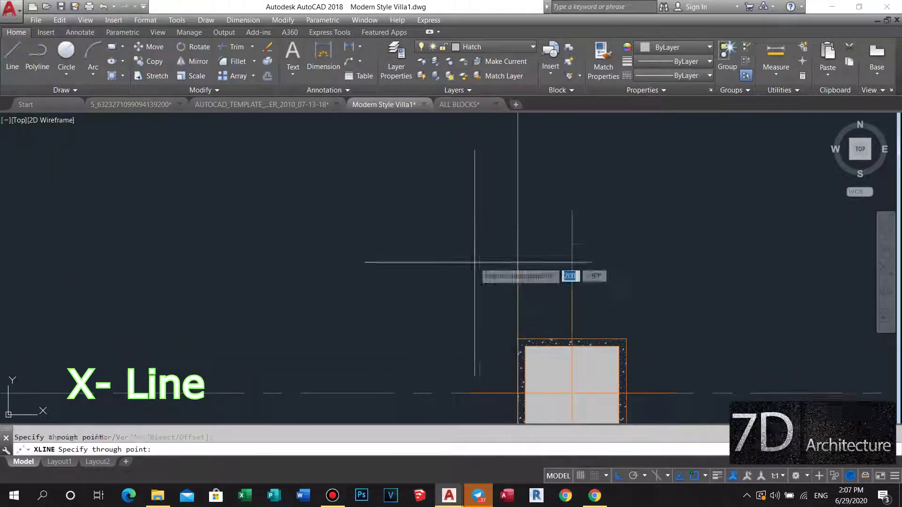
{"action": "key", "text": "Escape"}
{"action": "scroll", "coordinate": [470, 273], "scroll_direction": "down", "scroll_amount": 4}
{"action": "middle_click_drag", "start_coordinate": [465, 280], "coordinate": [423, 316]}
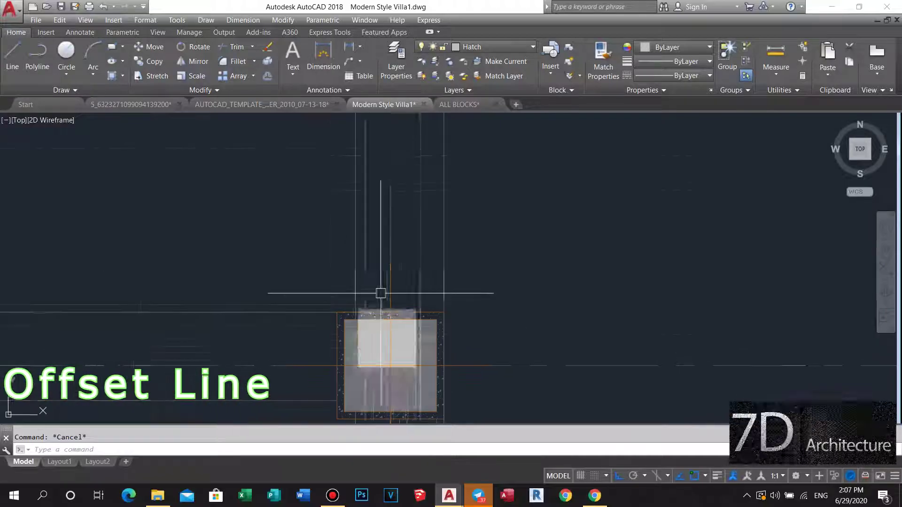
{"action": "middle_click_drag", "start_coordinate": [376, 302], "coordinate": [379, 327]}
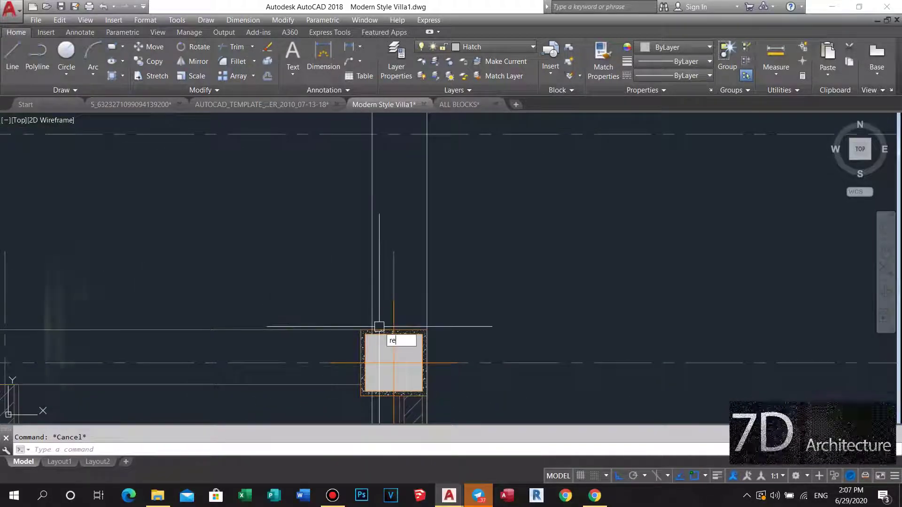
Step: Start a rectangle with its first corner at the column
{"action": "type", "text": "c"}
{"action": "key", "text": "Return"}
{"action": "left_click", "coordinate": [379, 329]}
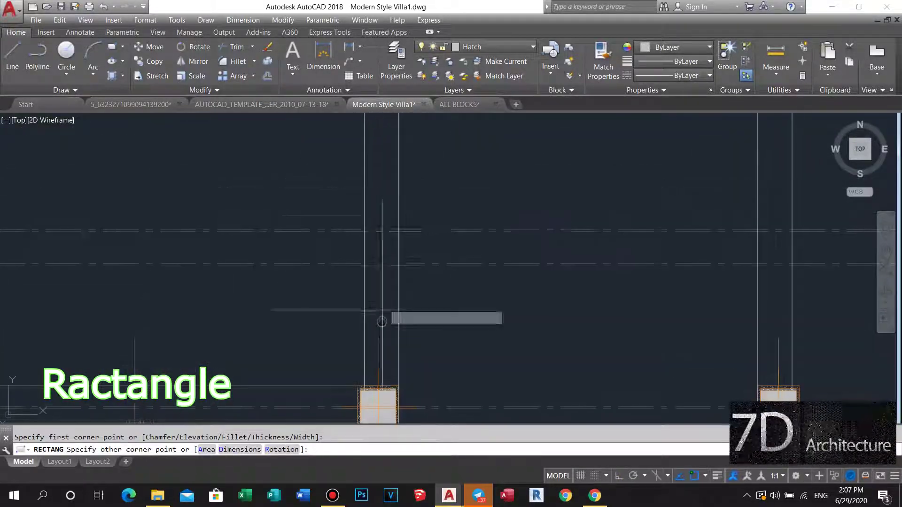
{"action": "scroll", "coordinate": [381, 322], "scroll_direction": "up", "scroll_amount": 5}
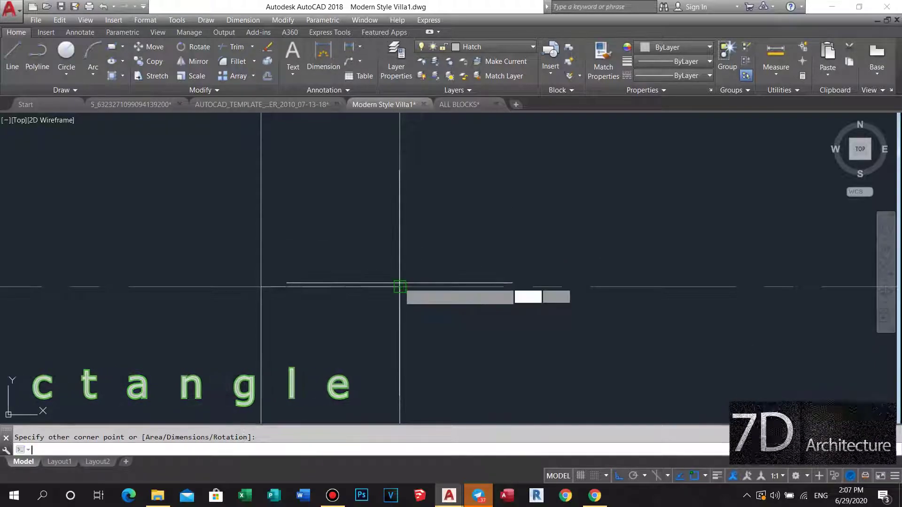
Step: Draw two nested wall rectangles between the upper columns and erase the construction lines
{"action": "left_click", "coordinate": [400, 257]}
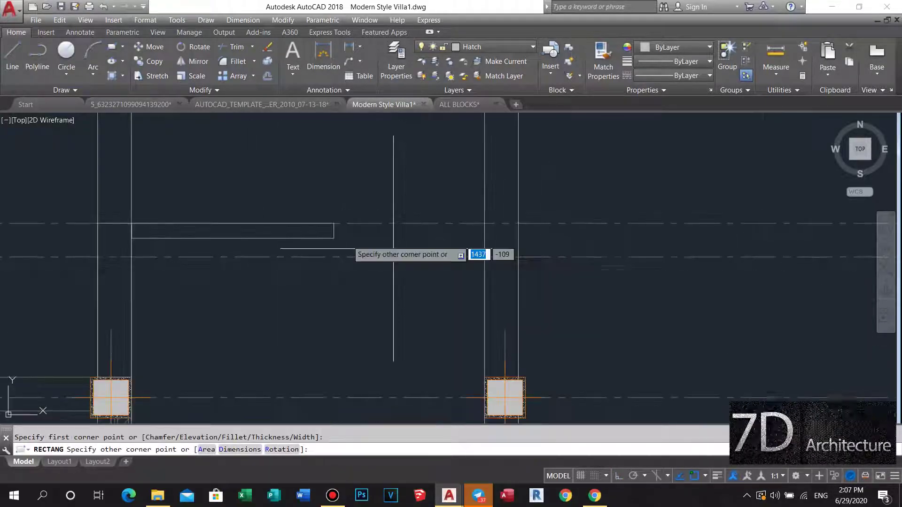
{"action": "left_click", "coordinate": [484, 257]}
{"action": "key", "text": "space"}
{"action": "left_click", "coordinate": [518, 370]}
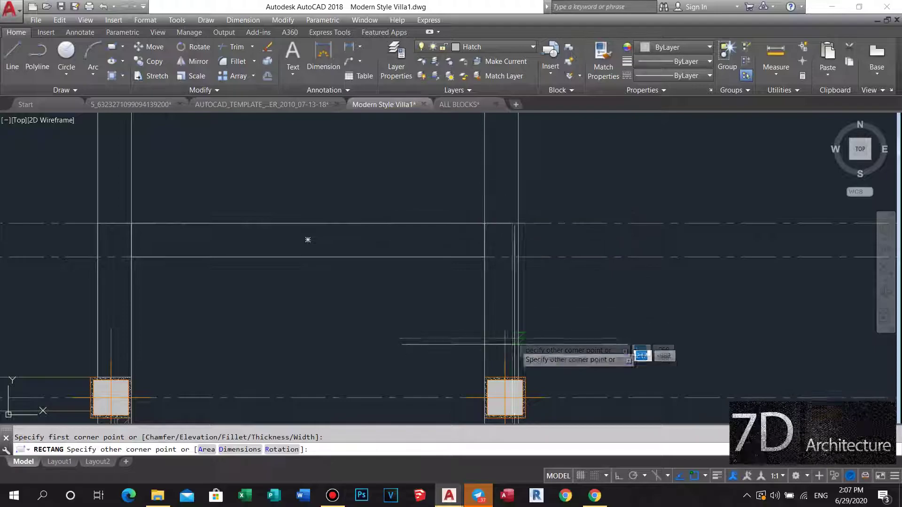
{"action": "key", "text": "Escape"}
{"action": "left_click", "coordinate": [557, 320]}
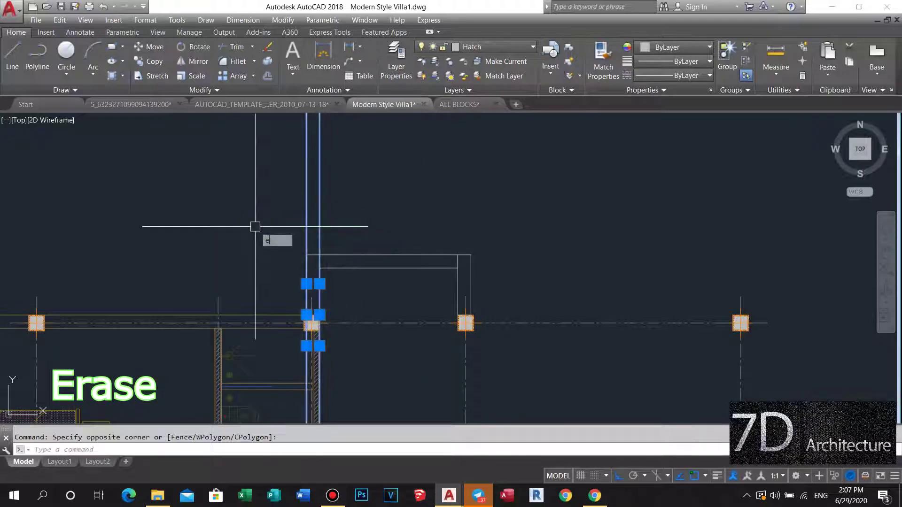
{"action": "middle_click_drag", "start_coordinate": [358, 220], "coordinate": [365, 225]}
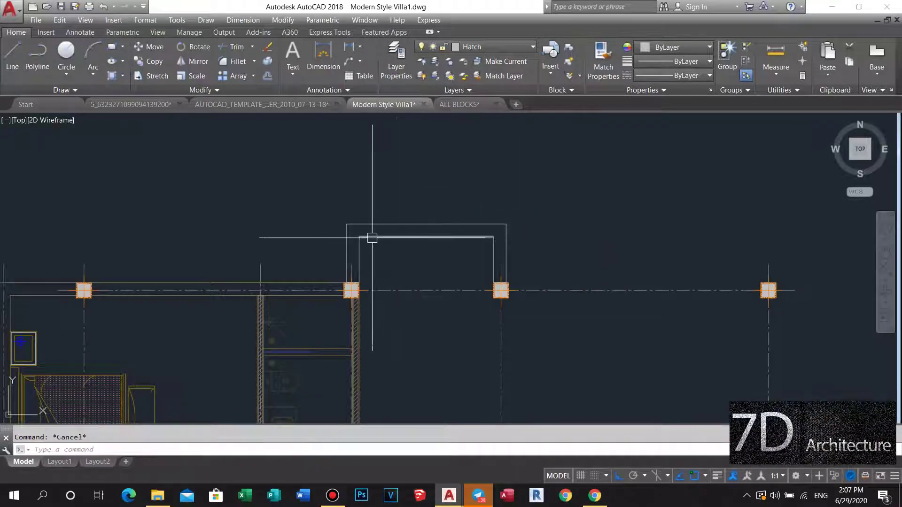
Step: Crossing-select the left and right wall outline lines and join them with J
{"action": "scroll", "coordinate": [411, 211], "scroll_direction": "down", "scroll_amount": 4}
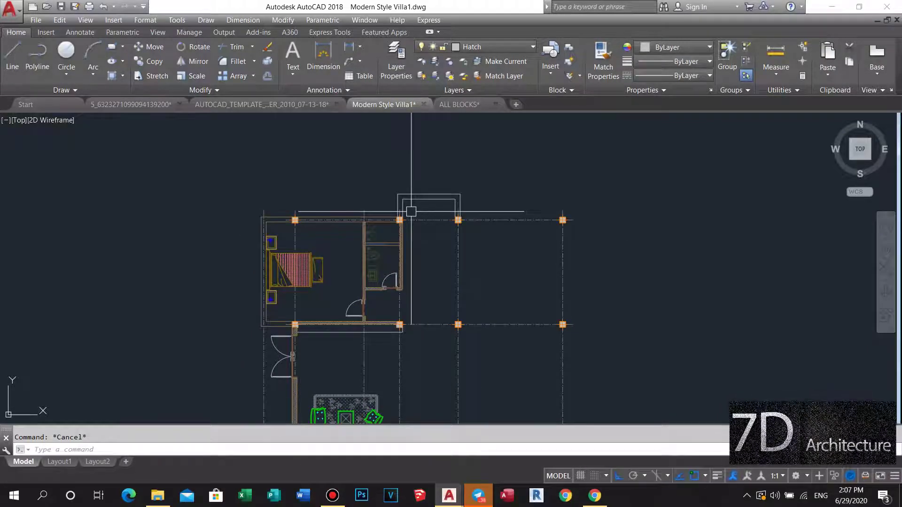
{"action": "scroll", "coordinate": [402, 291], "scroll_direction": "up", "scroll_amount": 2}
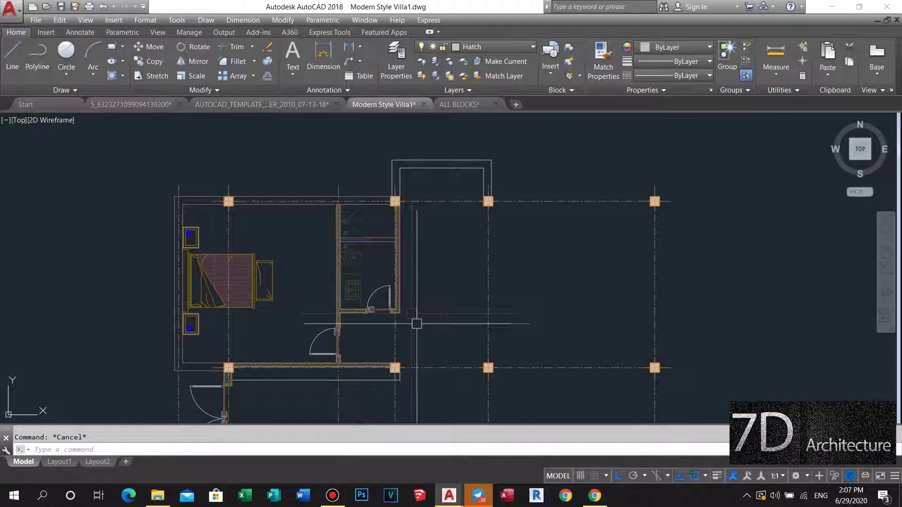
{"action": "scroll", "coordinate": [414, 312], "scroll_direction": "up", "scroll_amount": 4}
{"action": "scroll", "coordinate": [416, 327], "scroll_direction": "down", "scroll_amount": 5}
{"action": "scroll", "coordinate": [433, 312], "scroll_direction": "up", "scroll_amount": 2}
{"action": "middle_click_drag", "start_coordinate": [436, 214], "coordinate": [437, 231]}
{"action": "scroll", "coordinate": [422, 167], "scroll_direction": "up", "scroll_amount": 3}
{"action": "left_click", "coordinate": [449, 171]}
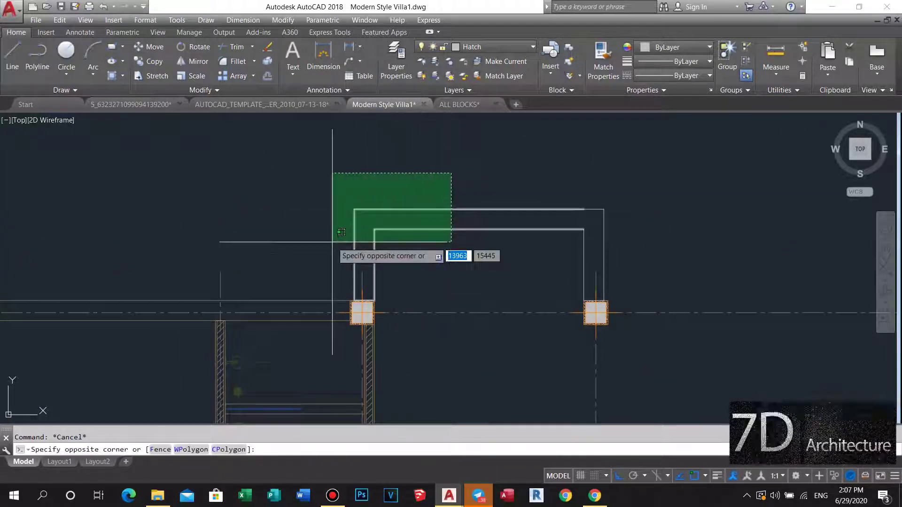
{"action": "left_click", "coordinate": [332, 241]}
{"action": "left_click", "coordinate": [618, 185]}
{"action": "left_click", "coordinate": [559, 252]}
{"action": "type", "text": "j"}
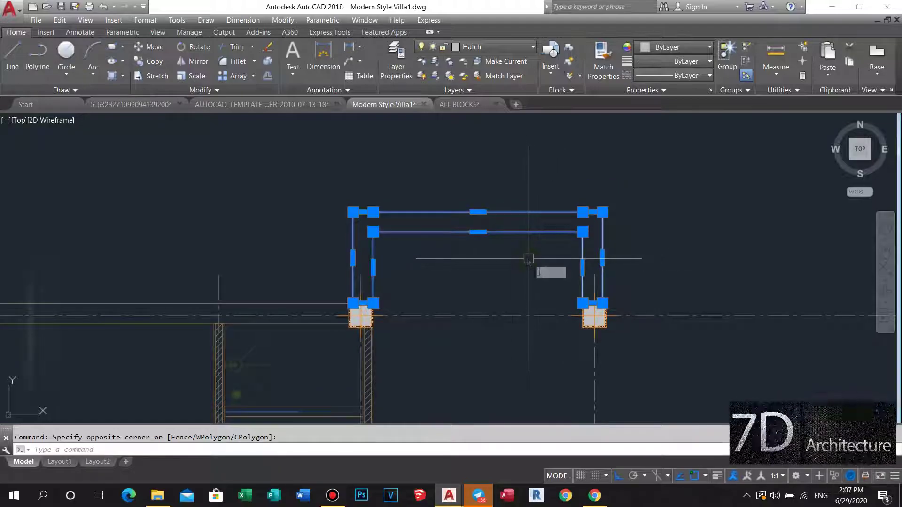
{"action": "key", "text": "Return"}
{"action": "key", "text": "Escape"}
Step: Match properties from the top wall, then pan back to the whole bedroom plan
{"action": "scroll", "coordinate": [484, 236], "scroll_direction": "down", "scroll_amount": 4}
{"action": "scroll", "coordinate": [408, 256], "scroll_direction": "up", "scroll_amount": 4}
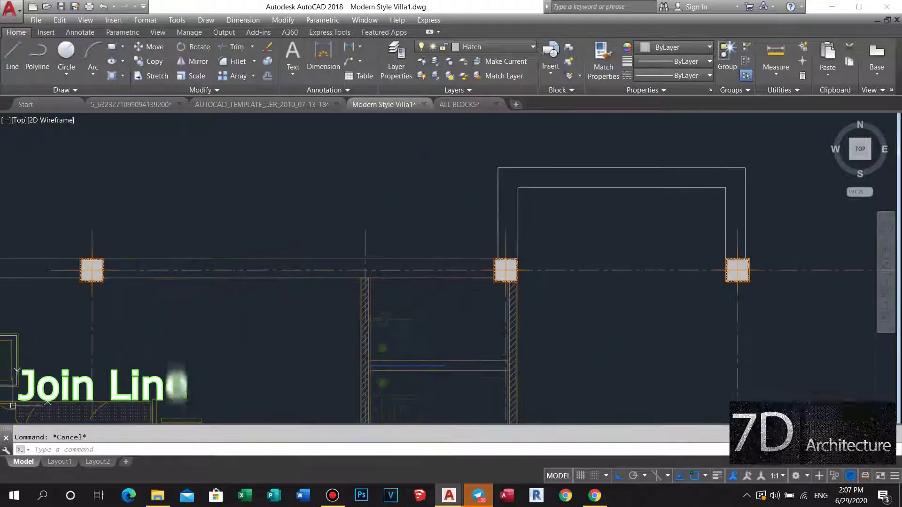
{"action": "left_click", "coordinate": [449, 257]}
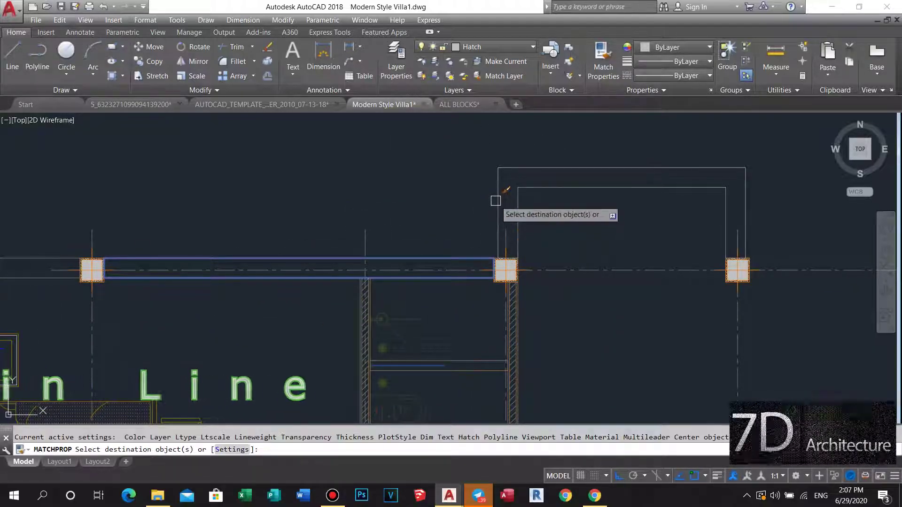
{"action": "scroll", "coordinate": [495, 202], "scroll_direction": "down", "scroll_amount": 4}
{"action": "key", "text": "Escape"}
{"action": "mouse_move", "coordinate": [467, 197]}
{"action": "middle_mouse_down"}
{"action": "mouse_move", "coordinate": [460, 206]}
{"action": "mouse_move", "coordinate": [391, 191]}
{"action": "mouse_move", "coordinate": [408, 199]}
{"action": "middle_mouse_up"}
{"action": "scroll", "coordinate": [392, 190], "scroll_direction": "up", "scroll_amount": 4}
{"action": "scroll", "coordinate": [409, 190], "scroll_direction": "down", "scroll_amount": 2}
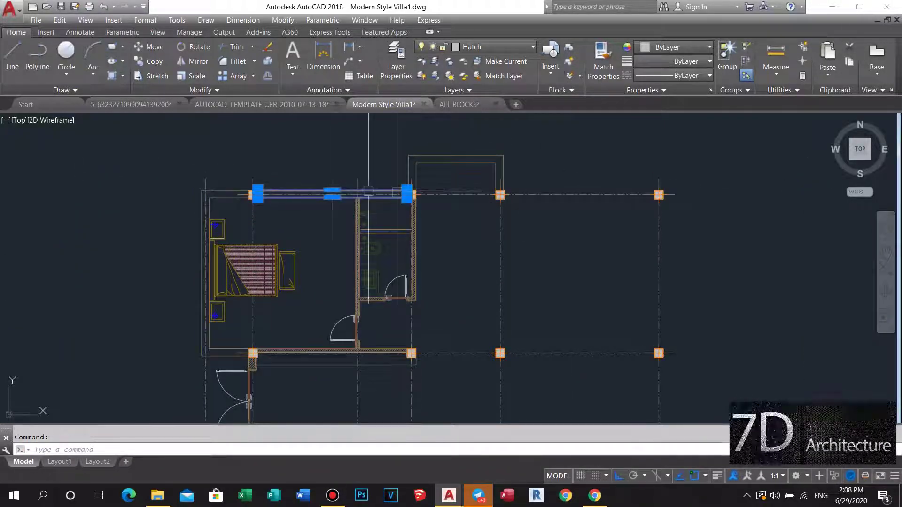
{"action": "scroll", "coordinate": [272, 197], "scroll_direction": "up", "scroll_amount": 5}
Step: Start copying the top wall with CO, then cancel the pending copy
{"action": "type", "text": "c"}
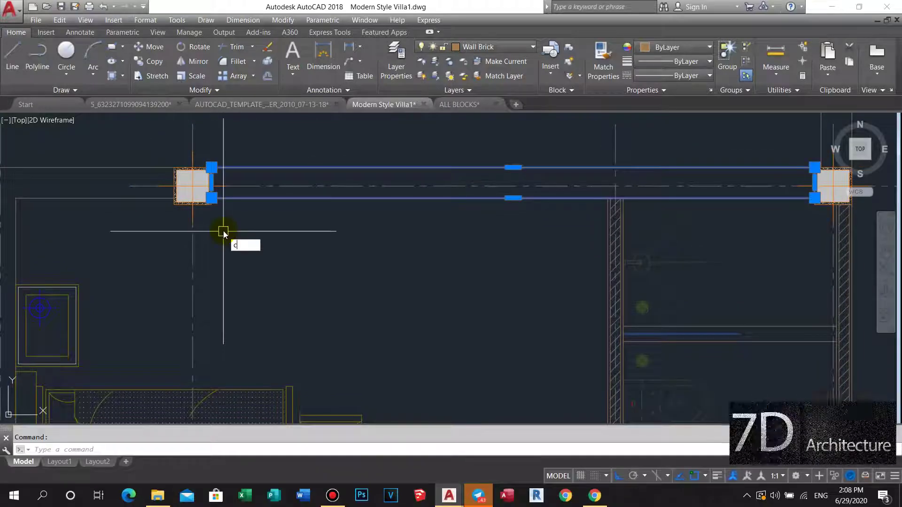
{"action": "type", "text": "co"}
{"action": "key", "text": "Return"}
{"action": "scroll", "coordinate": [214, 191], "scroll_direction": "up", "scroll_amount": 4}
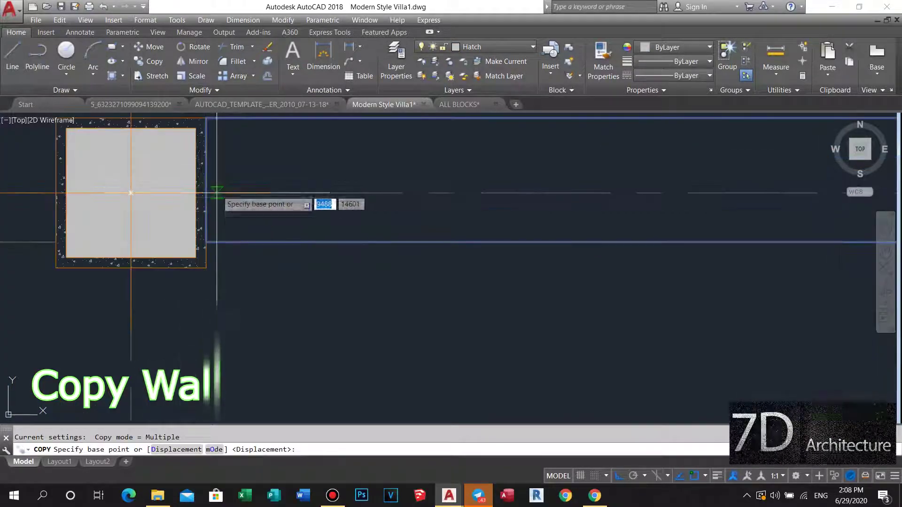
{"action": "scroll", "coordinate": [206, 192], "scroll_direction": "down", "scroll_amount": 2}
{"action": "scroll", "coordinate": [241, 189], "scroll_direction": "down", "scroll_amount": 3}
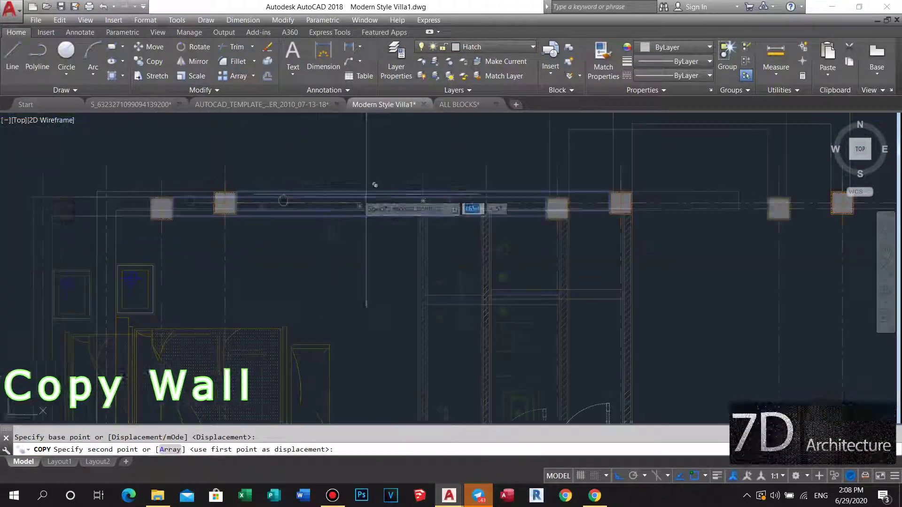
{"action": "scroll", "coordinate": [371, 202], "scroll_direction": "up", "scroll_amount": 3}
{"action": "scroll", "coordinate": [413, 197], "scroll_direction": "up", "scroll_amount": 2}
{"action": "scroll", "coordinate": [466, 194], "scroll_direction": "up", "scroll_amount": 3}
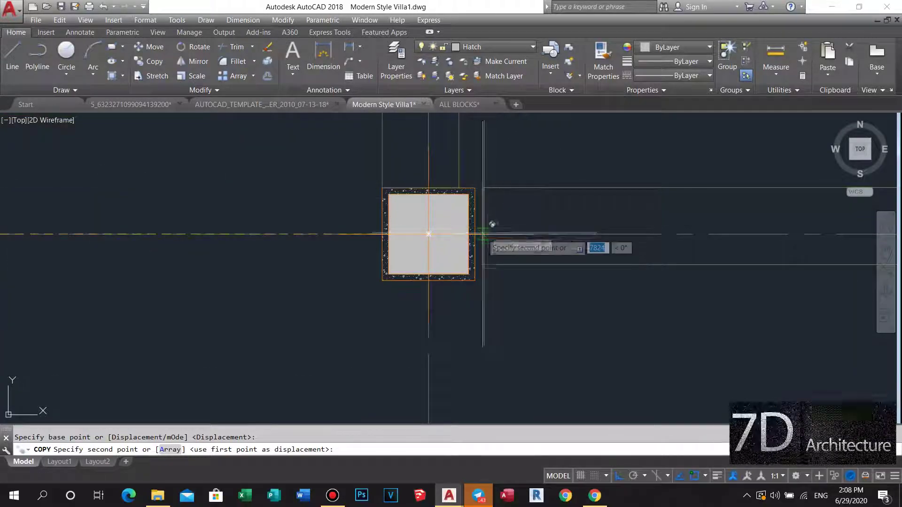
{"action": "scroll", "coordinate": [484, 225], "scroll_direction": "down", "scroll_amount": 3}
{"action": "key", "text": "Escape"}
Step: Pan and zoom back to the columns on the upper wall line
{"action": "middle_click_drag", "start_coordinate": [455, 207], "coordinate": [305, 209]}
{"action": "middle_click_drag", "start_coordinate": [493, 218], "coordinate": [417, 218]}
{"action": "scroll", "coordinate": [404, 193], "scroll_direction": "down", "scroll_amount": 1}
{"action": "scroll", "coordinate": [403, 193], "scroll_direction": "up", "scroll_amount": 2}
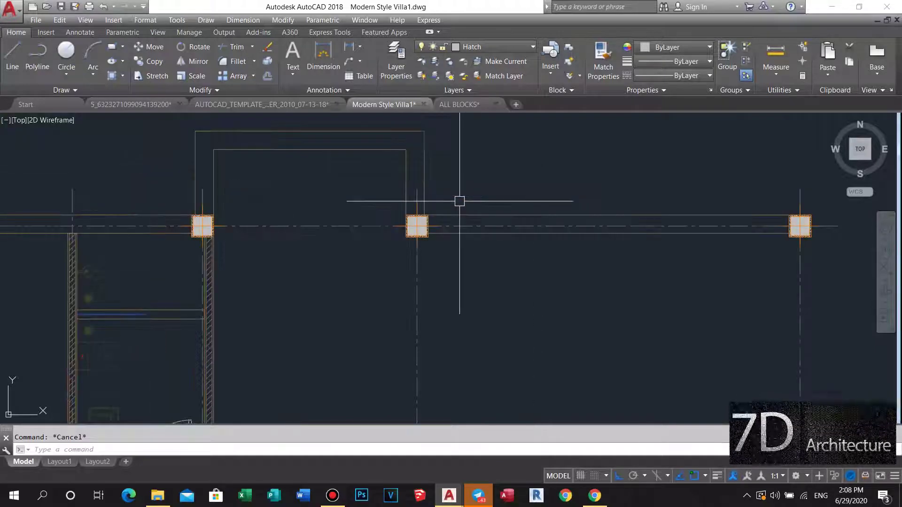
{"action": "mouse_move", "coordinate": [499, 186]}
{"action": "middle_mouse_down"}
{"action": "mouse_move", "coordinate": [464, 190]}
{"action": "mouse_move", "coordinate": [444, 212]}
{"action": "middle_mouse_up"}
{"action": "scroll", "coordinate": [474, 190], "scroll_direction": "up", "scroll_amount": 2}
Step: Start offsetting a wall line, cancel it, and pan toward the column
{"action": "key", "text": "Return"}
{"action": "left_click", "coordinate": [439, 204]}
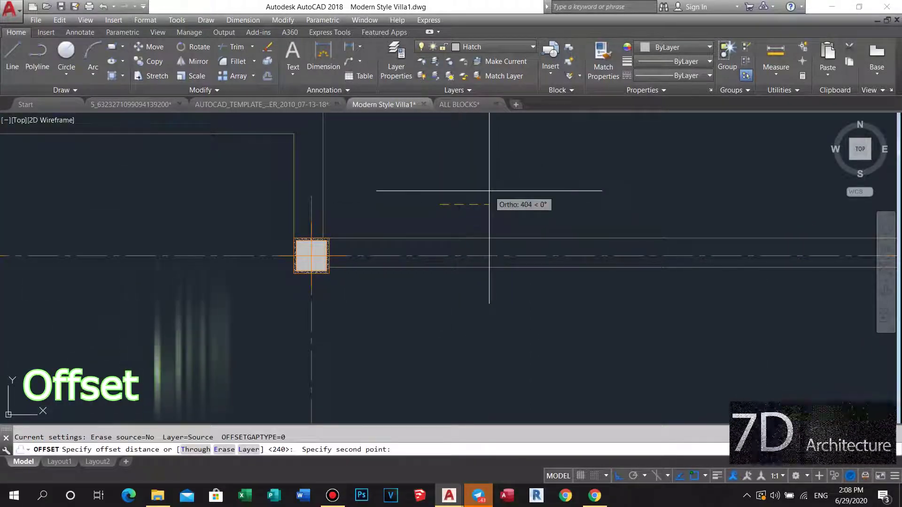
{"action": "left_click", "coordinate": [475, 239]}
{"action": "key", "text": "Escape"}
{"action": "middle_click_drag", "start_coordinate": [379, 242], "coordinate": [414, 230]}
{"action": "scroll", "coordinate": [415, 230], "scroll_direction": "up", "scroll_amount": 5}
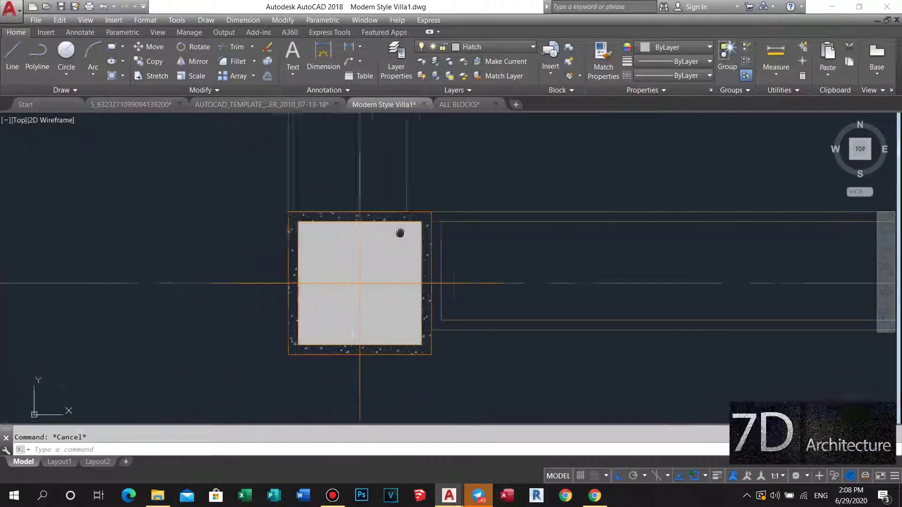
{"action": "scroll", "coordinate": [399, 233], "scroll_direction": "up", "scroll_amount": 4}
Step: Select the wall end line near the column, then clear the selection
{"action": "left_click", "coordinate": [452, 246]}
{"action": "left_click", "coordinate": [421, 315]}
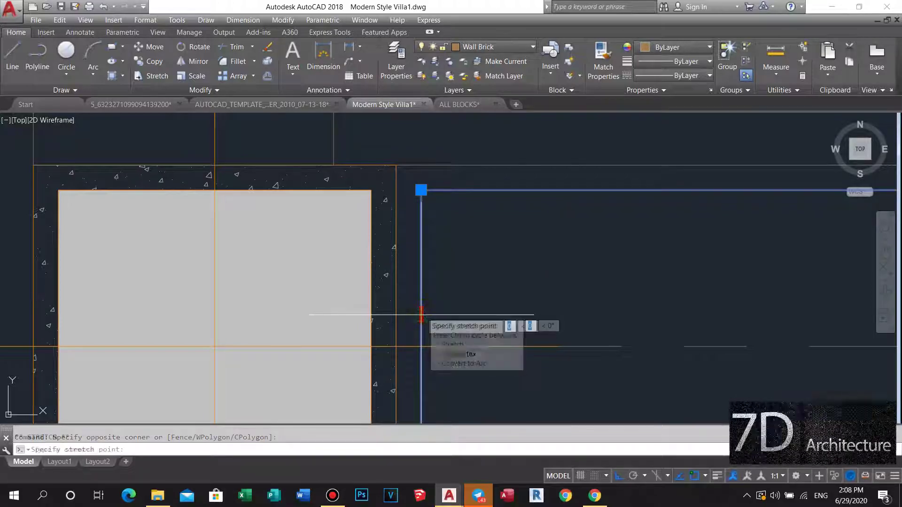
{"action": "key", "text": "Escape"}
{"action": "key", "text": "Escape"}
{"action": "scroll", "coordinate": [452, 273], "scroll_direction": "down", "scroll_amount": 10}
{"action": "scroll", "coordinate": [452, 273], "scroll_direction": "down", "scroll_amount": 3}
{"action": "scroll", "coordinate": [463, 268], "scroll_direction": "up", "scroll_amount": 5}
{"action": "scroll", "coordinate": [527, 252], "scroll_direction": "up", "scroll_amount": 5}
{"action": "scroll", "coordinate": [545, 244], "scroll_direction": "up", "scroll_amount": 3}
Step: Stretch the vertical wall line's midpoint grip to the column face
{"action": "left_click", "coordinate": [584, 238]}
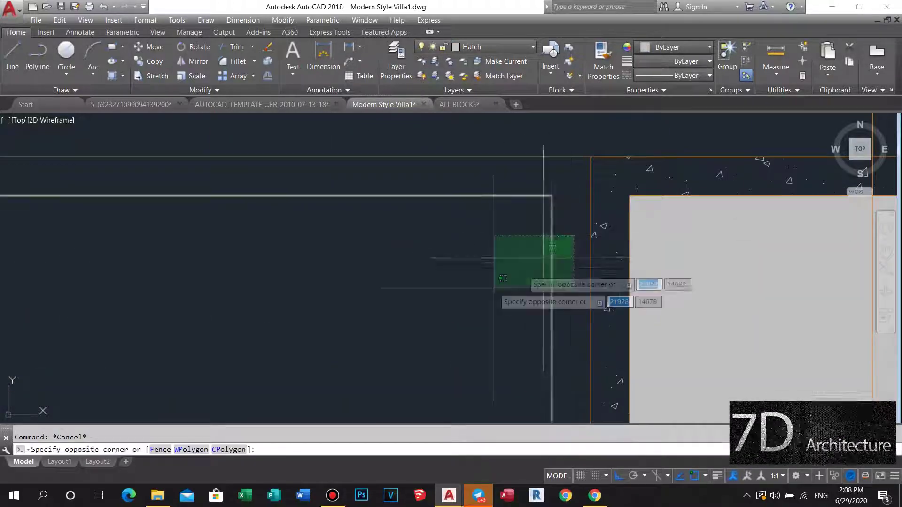
{"action": "left_click", "coordinate": [493, 316]}
{"action": "scroll", "coordinate": [489, 232], "scroll_direction": "down", "scroll_amount": 5}
{"action": "scroll", "coordinate": [519, 277], "scroll_direction": "up", "scroll_amount": 5}
{"action": "left_click", "coordinate": [532, 253]}
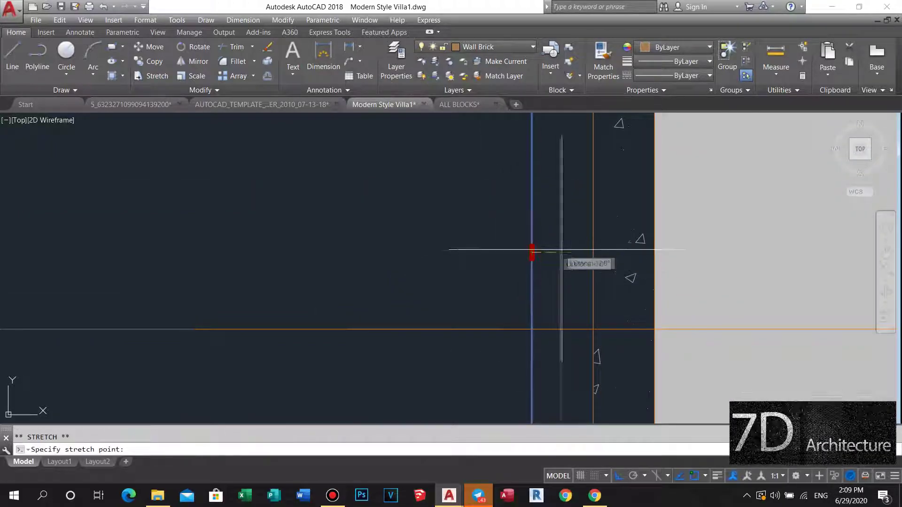
{"action": "left_click", "coordinate": [593, 252]}
{"action": "key", "text": "Escape"}
Step: Hatch-fill the wall strip between the right-hand columns
{"action": "scroll", "coordinate": [573, 244], "scroll_direction": "down", "scroll_amount": 8}
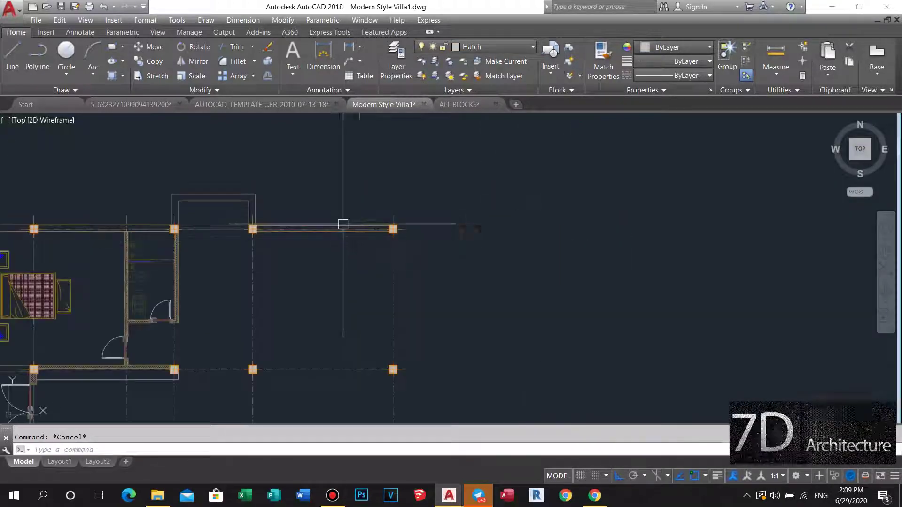
{"action": "scroll", "coordinate": [345, 217], "scroll_direction": "up", "scroll_amount": 5}
{"action": "scroll", "coordinate": [453, 228], "scroll_direction": "up", "scroll_amount": 3}
{"action": "middle_click_drag", "start_coordinate": [453, 228], "coordinate": [460, 240]}
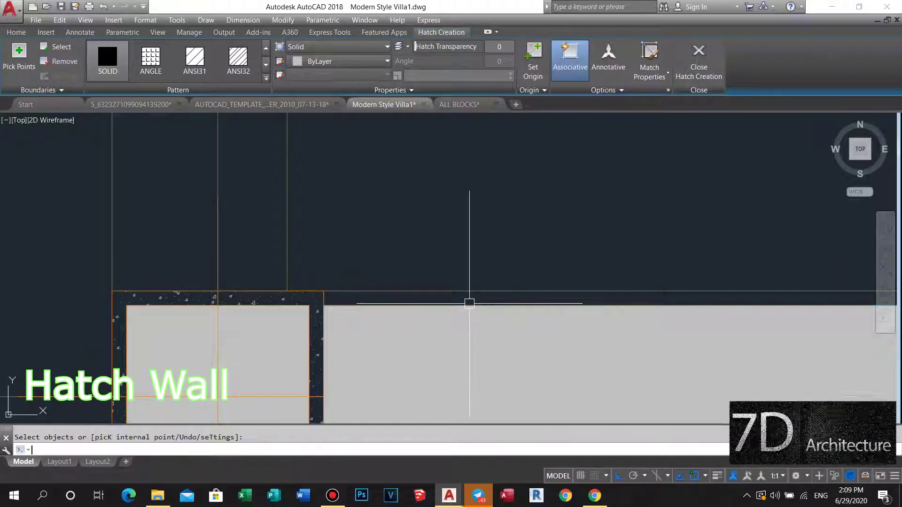
{"action": "key", "text": "Return"}
{"action": "scroll", "coordinate": [374, 264], "scroll_direction": "down", "scroll_amount": 3}
{"action": "scroll", "coordinate": [415, 308], "scroll_direction": "down", "scroll_amount": 3}
{"action": "scroll", "coordinate": [389, 296], "scroll_direction": "up", "scroll_amount": 2}
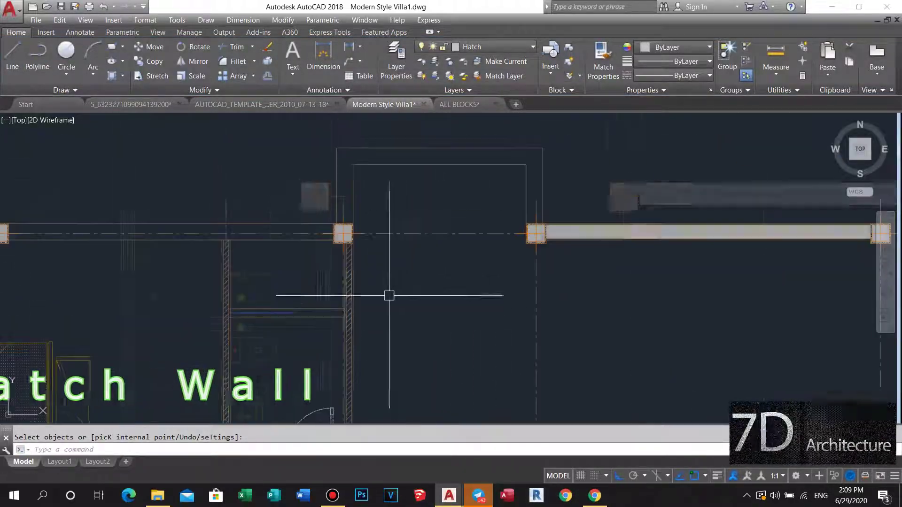
{"action": "key", "text": "Escape"}
{"action": "key", "text": "Return"}
{"action": "scroll", "coordinate": [360, 296], "scroll_direction": "up", "scroll_amount": 5}
Step: Apply the diagonal brick hatch from an existing wall to the new upper-right wall's fill
{"action": "scroll", "coordinate": [329, 282], "scroll_direction": "up", "scroll_amount": 4}
{"action": "scroll", "coordinate": [493, 268], "scroll_direction": "down", "scroll_amount": 3}
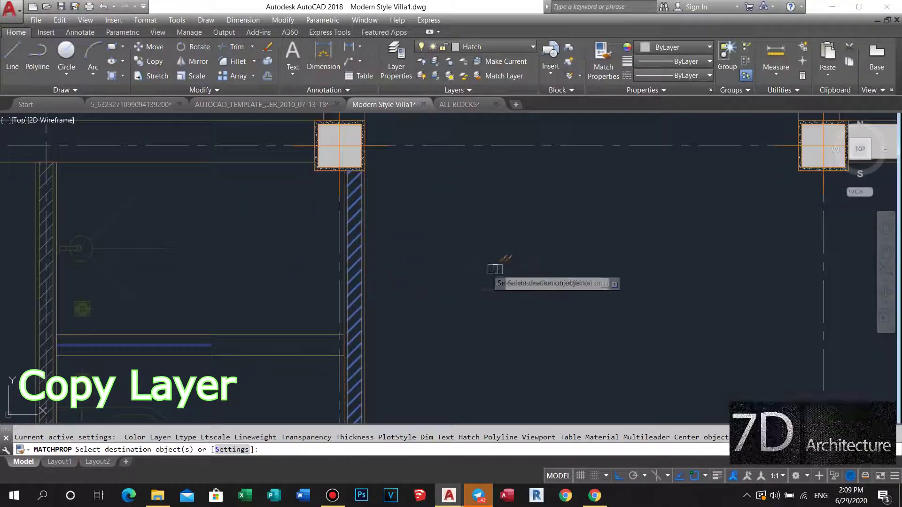
{"action": "scroll", "coordinate": [287, 288], "scroll_direction": "up", "scroll_amount": 3}
{"action": "scroll", "coordinate": [282, 310], "scroll_direction": "up", "scroll_amount": 3}
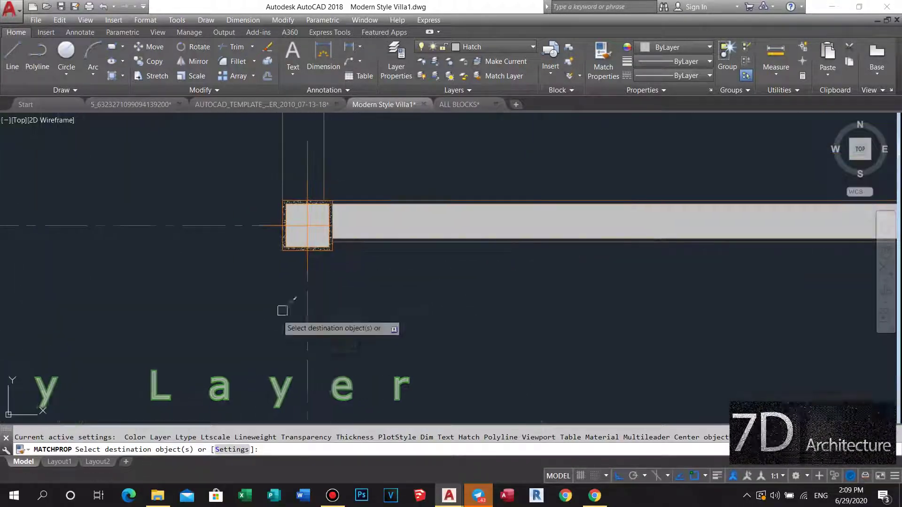
{"action": "left_click", "coordinate": [453, 215]}
{"action": "key", "text": "Escape"}
{"action": "scroll", "coordinate": [441, 221], "scroll_direction": "down", "scroll_amount": 4}
{"action": "middle_click_drag", "start_coordinate": [435, 238], "coordinate": [350, 233]}
{"action": "scroll", "coordinate": [596, 221], "scroll_direction": "up", "scroll_amount": 2}
{"action": "scroll", "coordinate": [611, 220], "scroll_direction": "up", "scroll_amount": 3}
{"action": "scroll", "coordinate": [547, 174], "scroll_direction": "down", "scroll_amount": 6}
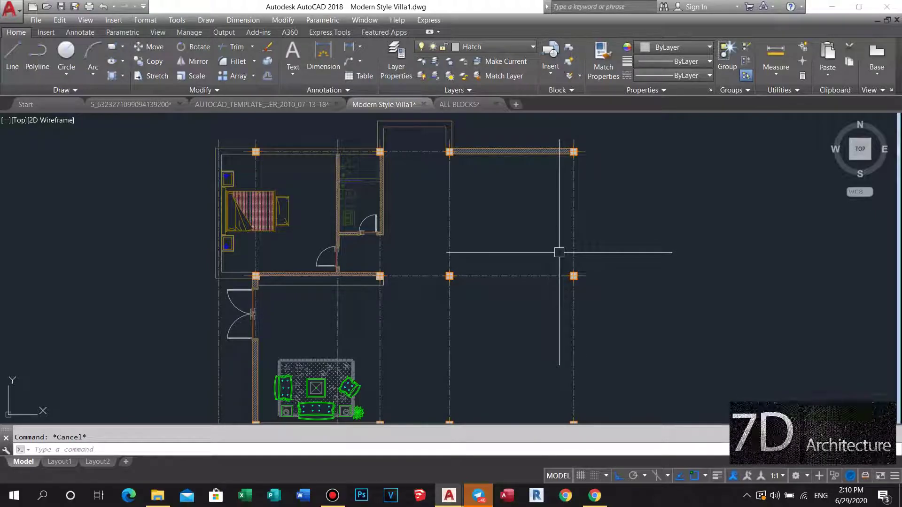
Step: Offset the right-hand column gridline 1000 units to the left
{"action": "middle_click_drag", "start_coordinate": [571, 217], "coordinate": [541, 249]}
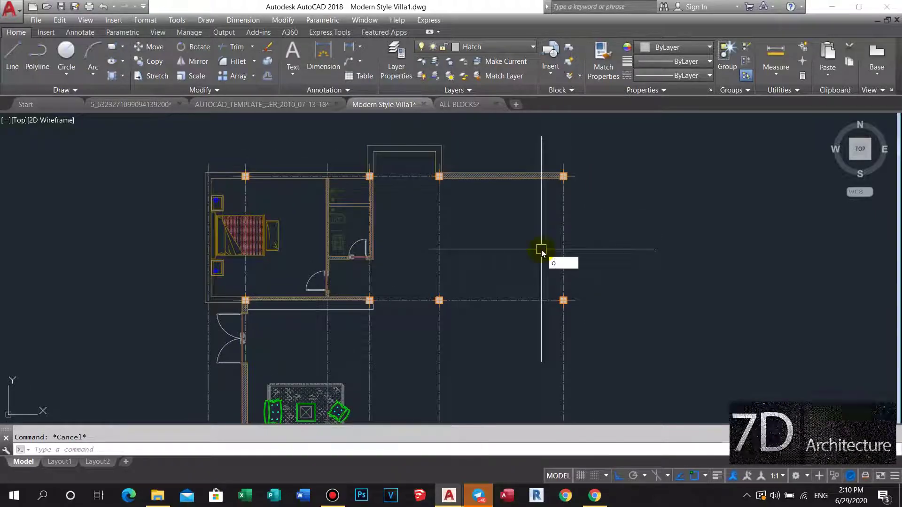
{"action": "key", "text": "Return"}
{"action": "left_click", "coordinate": [485, 243]}
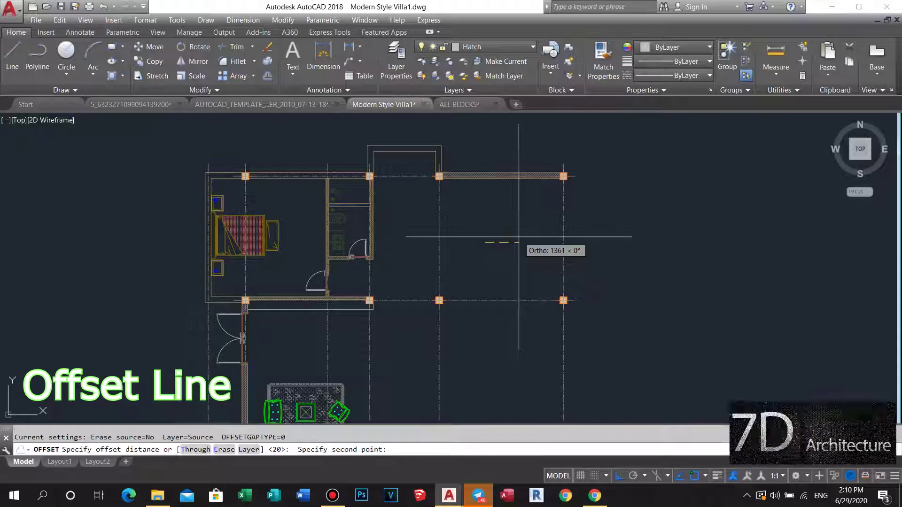
{"action": "type", "text": "100"}
{"action": "key", "text": "Return"}
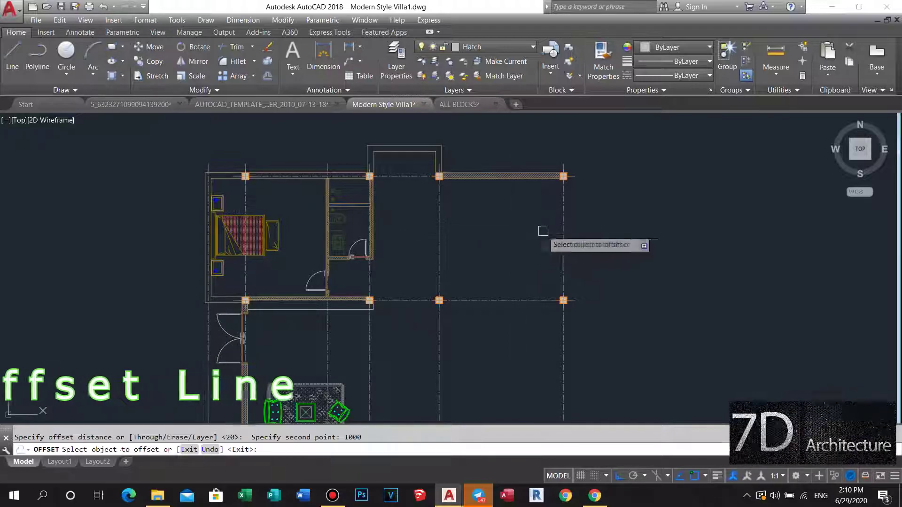
{"action": "left_click", "coordinate": [563, 228]}
{"action": "left_click", "coordinate": [529, 231]}
Step: Reframe the view on the upper-right column and begin a selection window near it
{"action": "middle_click_drag", "start_coordinate": [524, 233], "coordinate": [520, 226]}
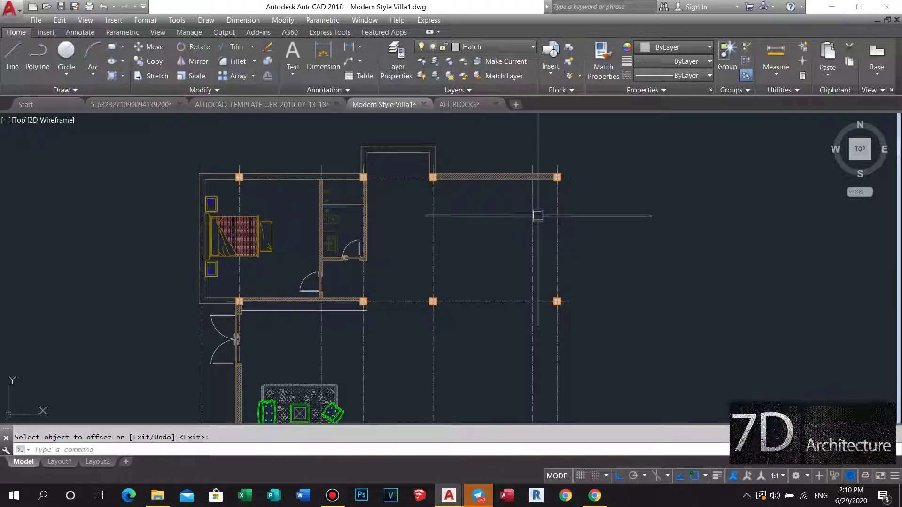
{"action": "middle_click_drag", "start_coordinate": [538, 215], "coordinate": [539, 238]}
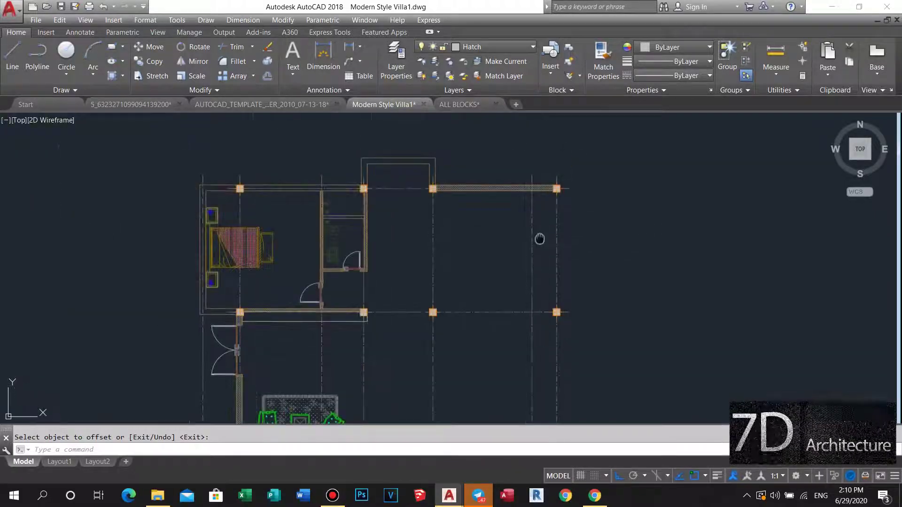
{"action": "middle_click_drag", "start_coordinate": [534, 237], "coordinate": [530, 231]}
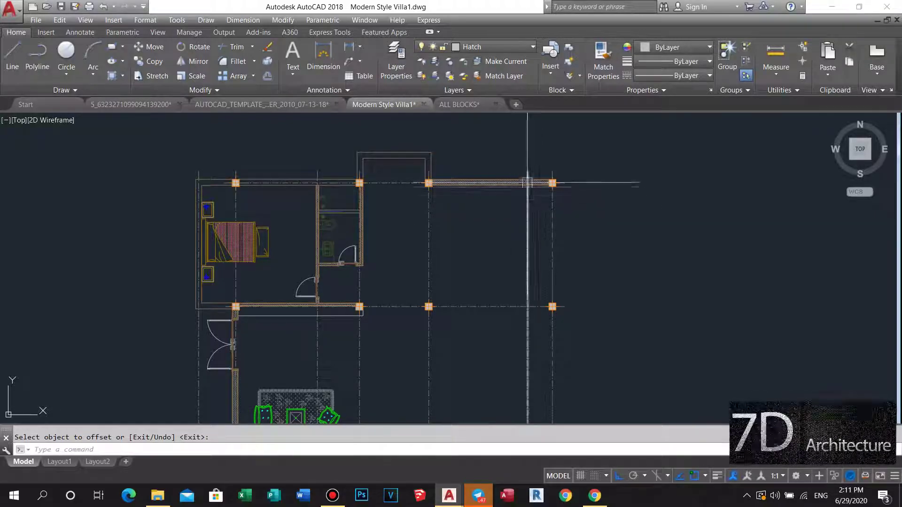
{"action": "scroll", "coordinate": [527, 186], "scroll_direction": "up", "scroll_amount": 5}
{"action": "scroll", "coordinate": [527, 187], "scroll_direction": "down", "scroll_amount": 2}
{"action": "scroll", "coordinate": [527, 186], "scroll_direction": "up", "scroll_amount": 3}
{"action": "scroll", "coordinate": [540, 183], "scroll_direction": "up", "scroll_amount": 3}
{"action": "left_click", "coordinate": [647, 217]}
Step: Window-select the upper-right column, clearing an accidental hatch selection
{"action": "left_click", "coordinate": [540, 199]}
{"action": "key", "text": "Escape"}
{"action": "left_click", "coordinate": [584, 167]}
{"action": "left_click", "coordinate": [681, 284]}
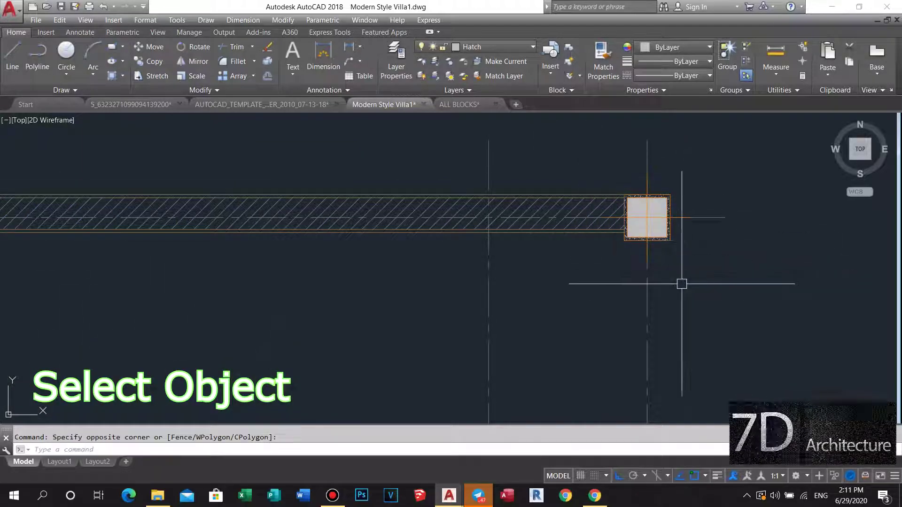
{"action": "left_click", "coordinate": [724, 262]}
{"action": "middle_click_drag", "start_coordinate": [682, 310], "coordinate": [676, 287]}
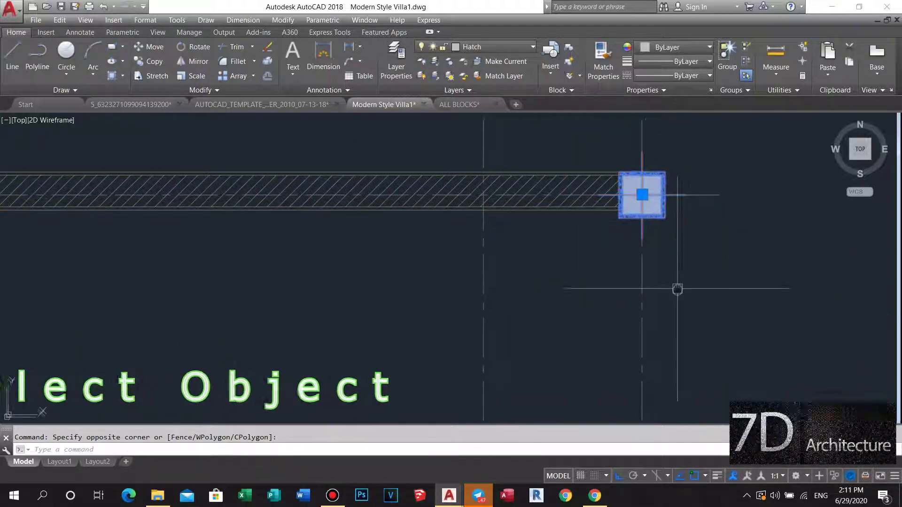
Step: Move the column from its top point onto the new gridline
{"action": "type", "text": "m"}
{"action": "key", "text": "Return"}
{"action": "middle_click_drag", "start_coordinate": [634, 235], "coordinate": [634, 273]}
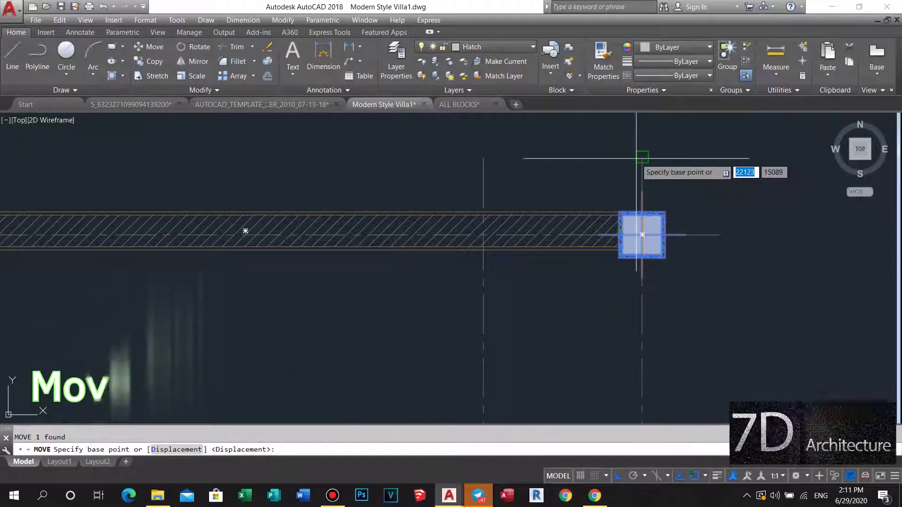
{"action": "left_click", "coordinate": [641, 157]}
{"action": "left_click", "coordinate": [564, 198]}
Step: Stretch the hatched wall's right-end grip back 1000 at 180° to meet the column
{"action": "left_click", "coordinate": [551, 220]}
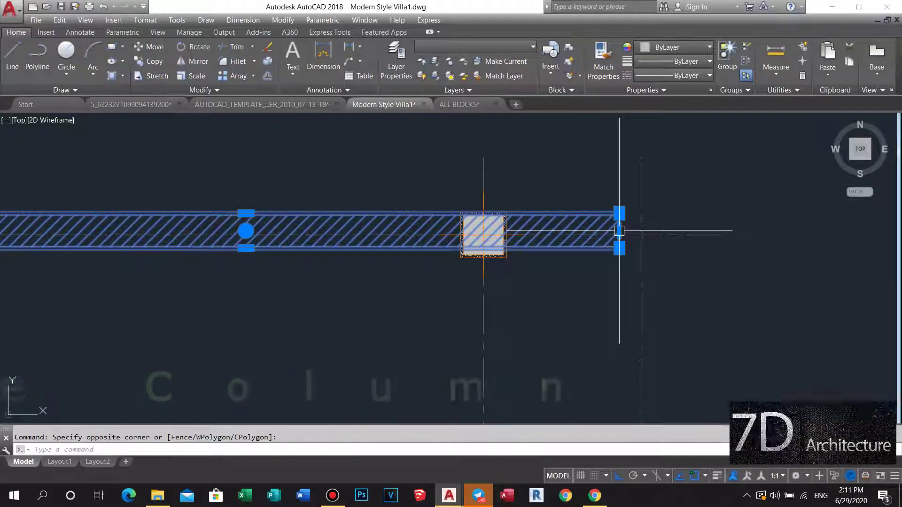
{"action": "left_click", "coordinate": [618, 231]}
{"action": "scroll", "coordinate": [484, 228], "scroll_direction": "up", "scroll_amount": 4}
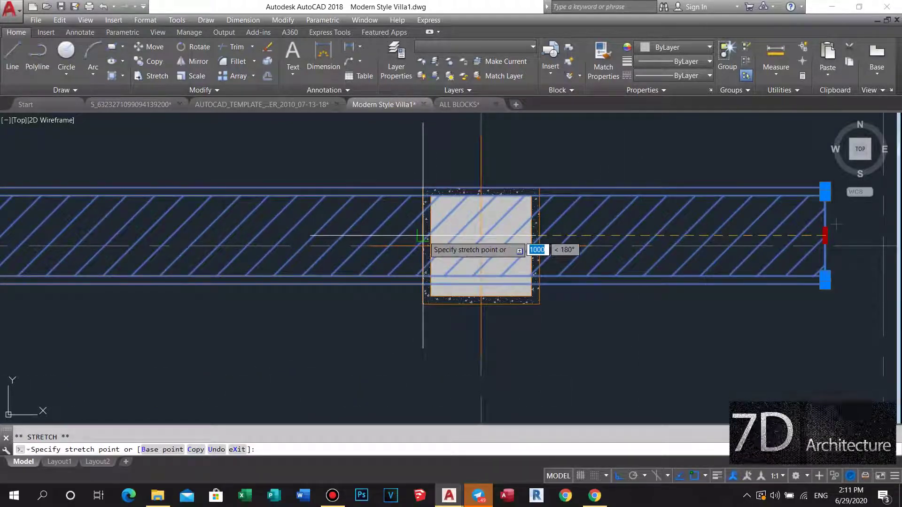
{"action": "key", "text": "Escape"}
{"action": "scroll", "coordinate": [467, 218], "scroll_direction": "down", "scroll_amount": 3}
{"action": "scroll", "coordinate": [467, 217], "scroll_direction": "down", "scroll_amount": 3}
{"action": "scroll", "coordinate": [472, 203], "scroll_direction": "down", "scroll_amount": 2}
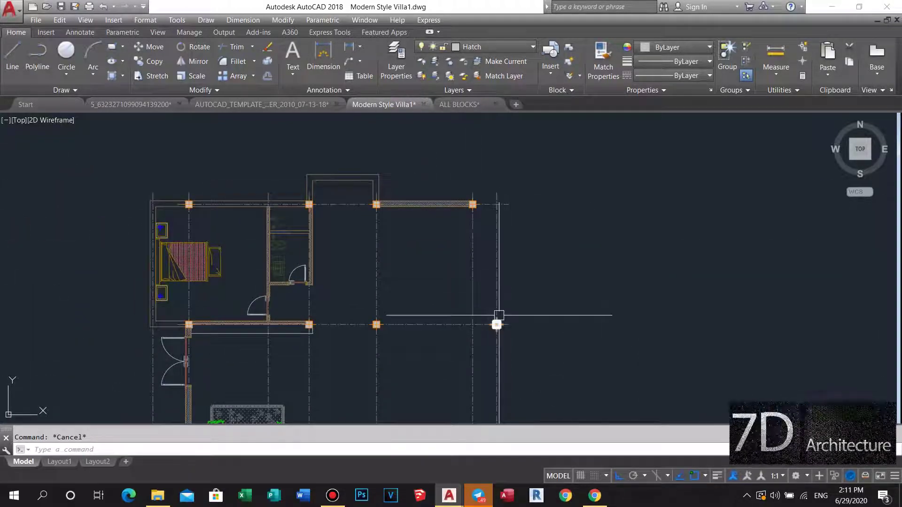
Step: Pan down to the furniture area and start a construction line
{"action": "middle_click_drag", "start_coordinate": [489, 312], "coordinate": [583, 228]}
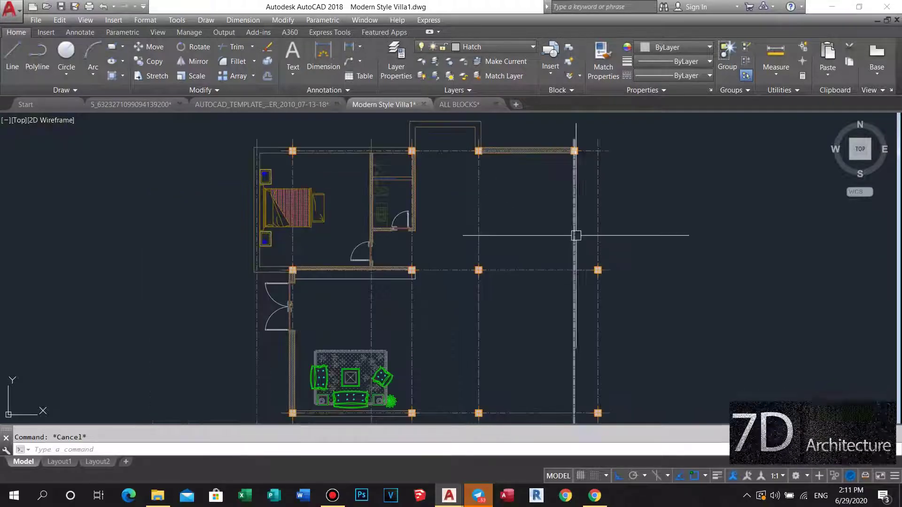
{"action": "scroll", "coordinate": [569, 273], "scroll_direction": "up", "scroll_amount": 2}
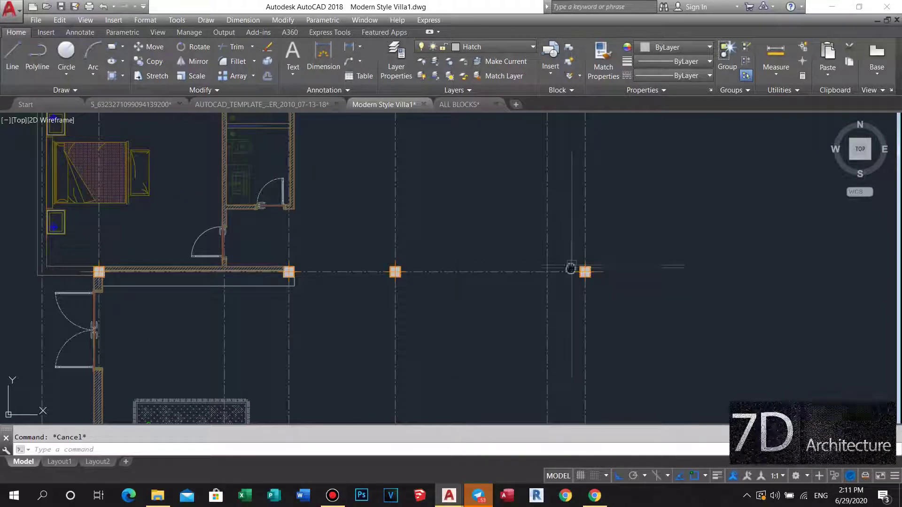
{"action": "scroll", "coordinate": [568, 266], "scroll_direction": "up", "scroll_amount": 4}
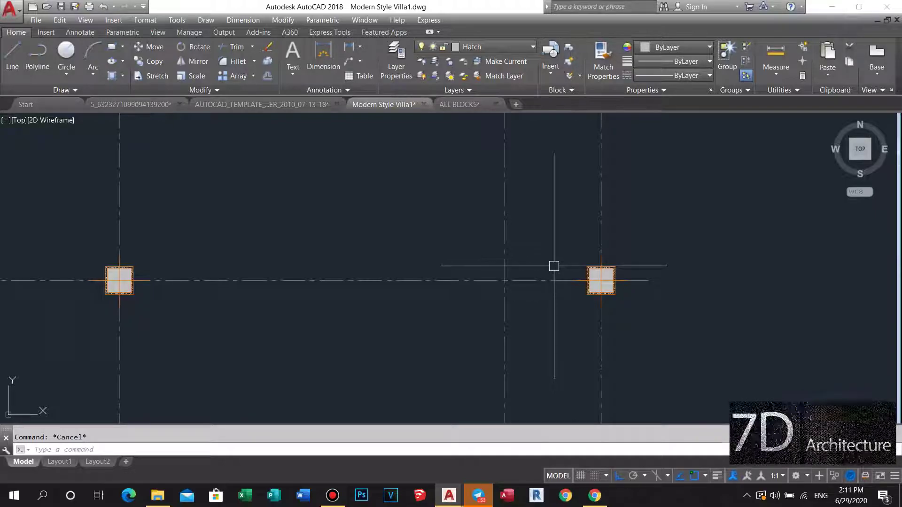
{"action": "type", "text": "xl"}
{"action": "key", "text": "Return"}
{"action": "scroll", "coordinate": [569, 261], "scroll_direction": "up", "scroll_amount": 4}
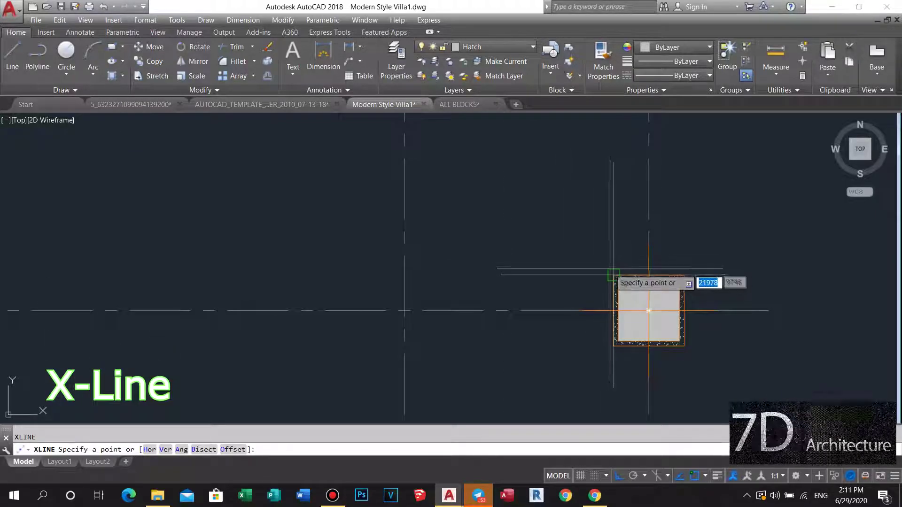
Step: Offset the horizontal grid line 240 downward to create a wall line
{"action": "key", "text": "Escape"}
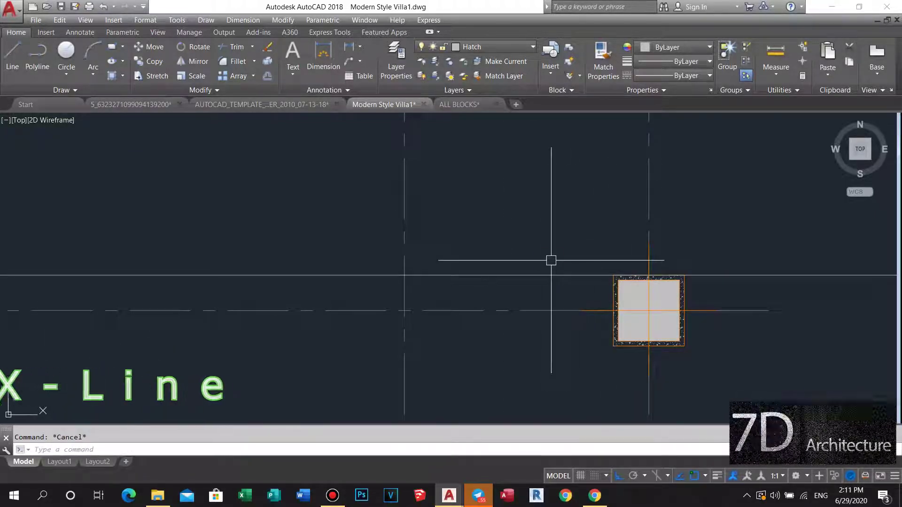
{"action": "type", "text": "o"}
{"action": "key", "text": "Return"}
{"action": "type", "text": "24"}
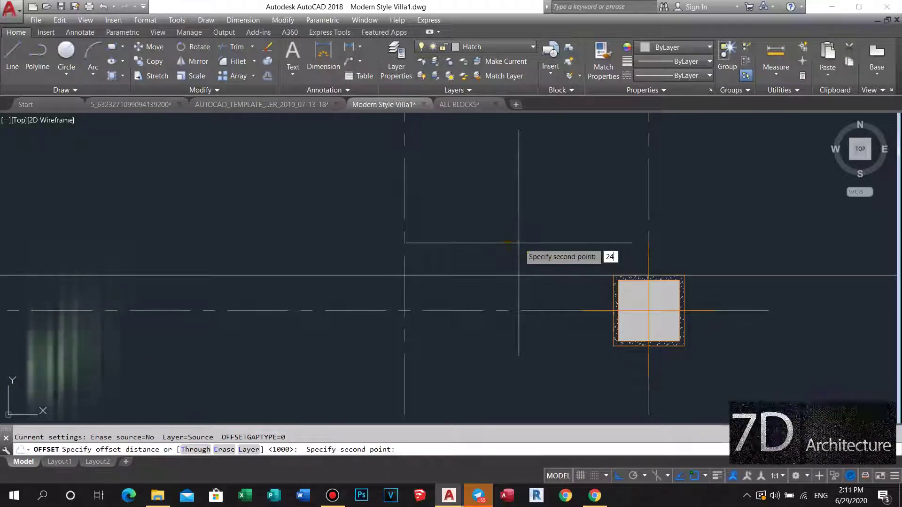
{"action": "type", "text": "0"}
{"action": "key", "text": "Return"}
{"action": "left_click", "coordinate": [515, 275]}
{"action": "left_click", "coordinate": [512, 288]}
{"action": "key", "text": "Escape"}
{"action": "middle_click_drag", "start_coordinate": [497, 289], "coordinate": [498, 294]}
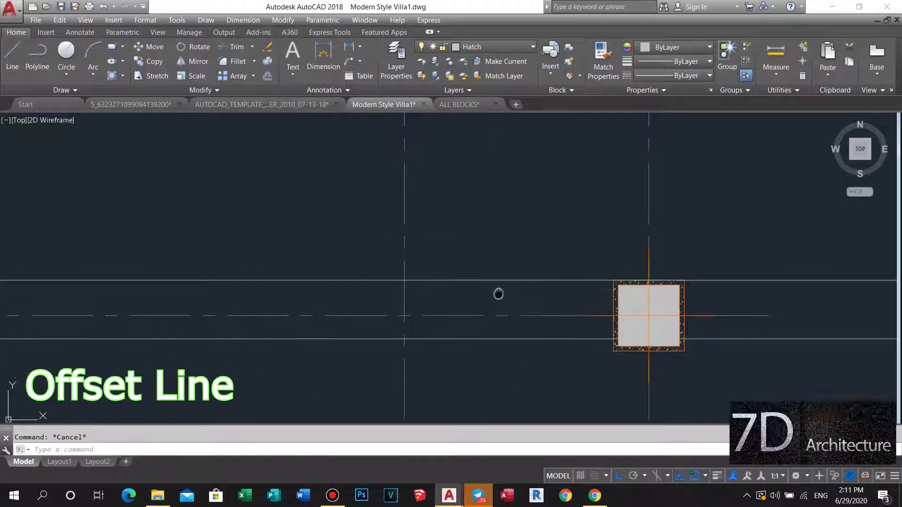
{"action": "scroll", "coordinate": [497, 293], "scroll_direction": "down", "scroll_amount": 3}
{"action": "scroll", "coordinate": [477, 310], "scroll_direction": "down", "scroll_amount": 2}
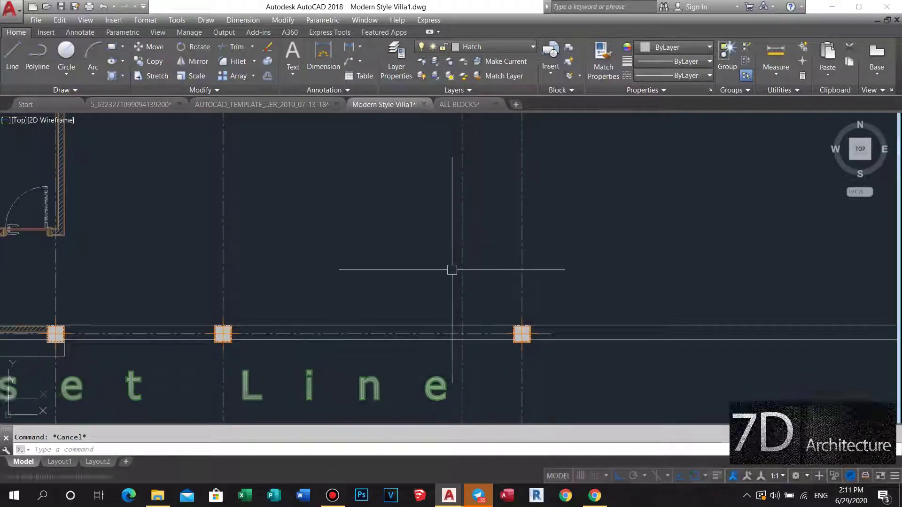
{"action": "scroll", "coordinate": [452, 270], "scroll_direction": "up", "scroll_amount": 2}
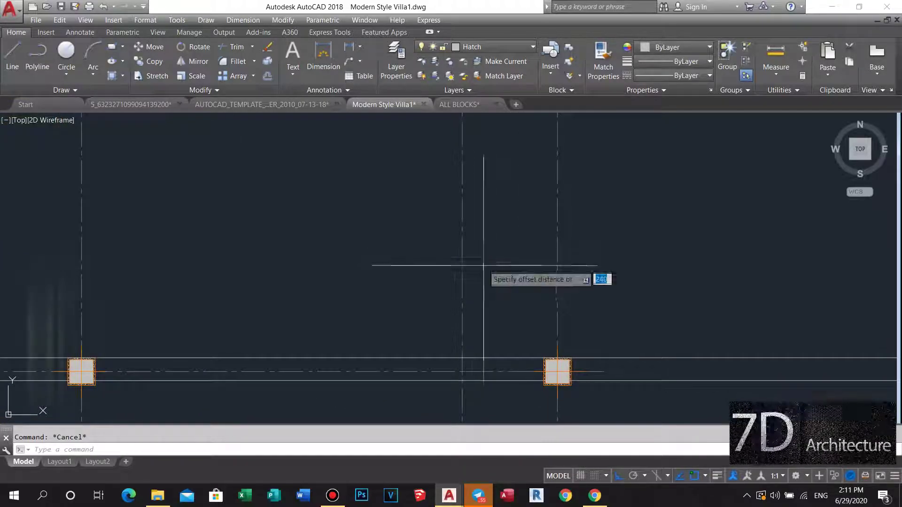
Step: Begin a second offset by measuring the distance on screen, then cancel it
{"action": "type", "text": "o"}
{"action": "key", "text": "Return"}
{"action": "left_click", "coordinate": [480, 283]}
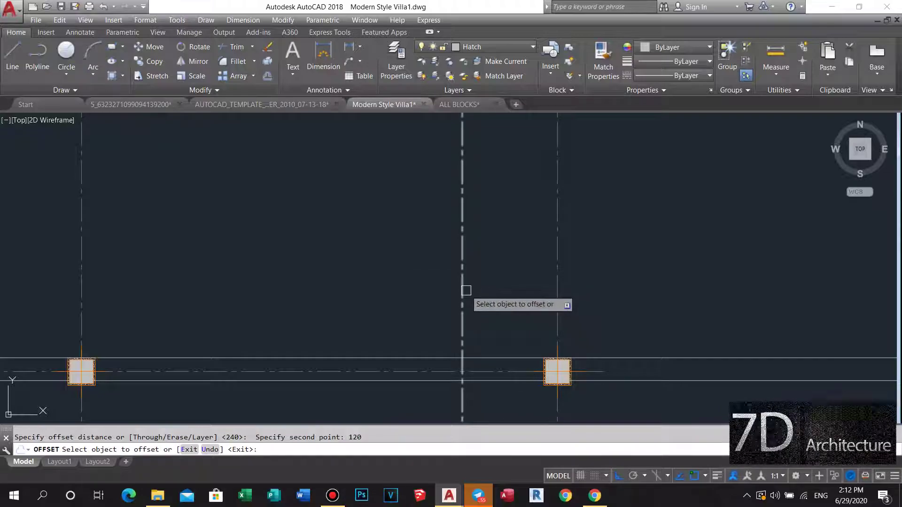
{"action": "scroll", "coordinate": [430, 291], "scroll_direction": "down", "scroll_amount": 3}
{"action": "key", "text": "Escape"}
{"action": "scroll", "coordinate": [437, 287], "scroll_direction": "up", "scroll_amount": 2}
{"action": "scroll", "coordinate": [435, 225], "scroll_direction": "up", "scroll_amount": 2}
{"action": "scroll", "coordinate": [446, 217], "scroll_direction": "up", "scroll_amount": 2}
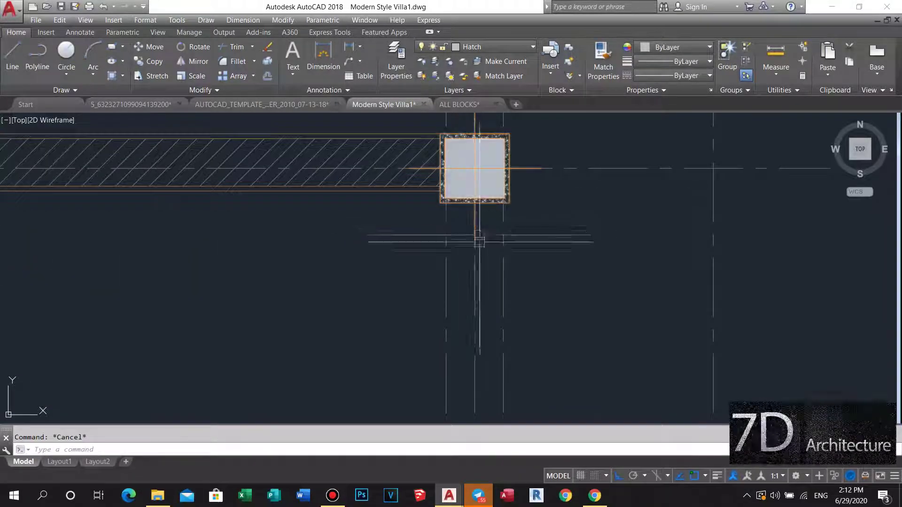
{"action": "scroll", "coordinate": [479, 242], "scroll_direction": "down", "scroll_amount": 3}
{"action": "scroll", "coordinate": [482, 242], "scroll_direction": "up", "scroll_amount": 2}
Step: Window-select the two new wall lines and start MOVE on them
{"action": "left_click", "coordinate": [500, 249]}
{"action": "left_click", "coordinate": [447, 250]}
{"action": "left_click", "coordinate": [407, 258]}
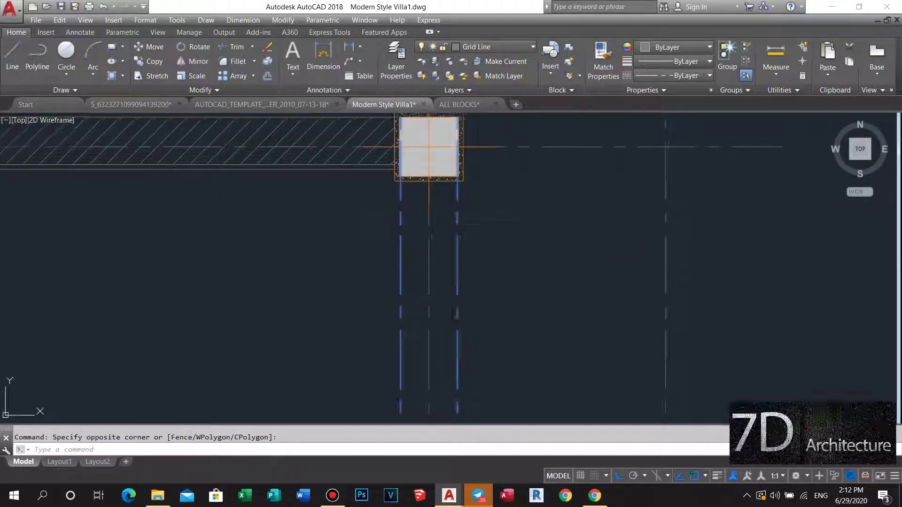
{"action": "scroll", "coordinate": [463, 237], "scroll_direction": "up", "scroll_amount": 3}
{"action": "type", "text": "m"}
{"action": "key", "text": "Return"}
Step: Cancel the move and draw a square rectangle at the column with RECTANG
{"action": "left_click", "coordinate": [439, 218]}
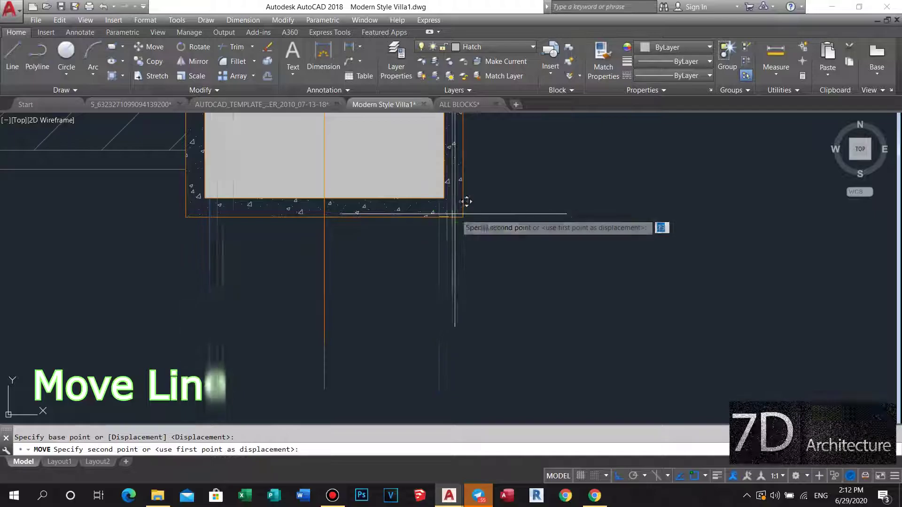
{"action": "key", "text": "Escape"}
{"action": "scroll", "coordinate": [463, 207], "scroll_direction": "down", "scroll_amount": 3}
{"action": "type", "text": "rec"}
{"action": "key", "text": "Return"}
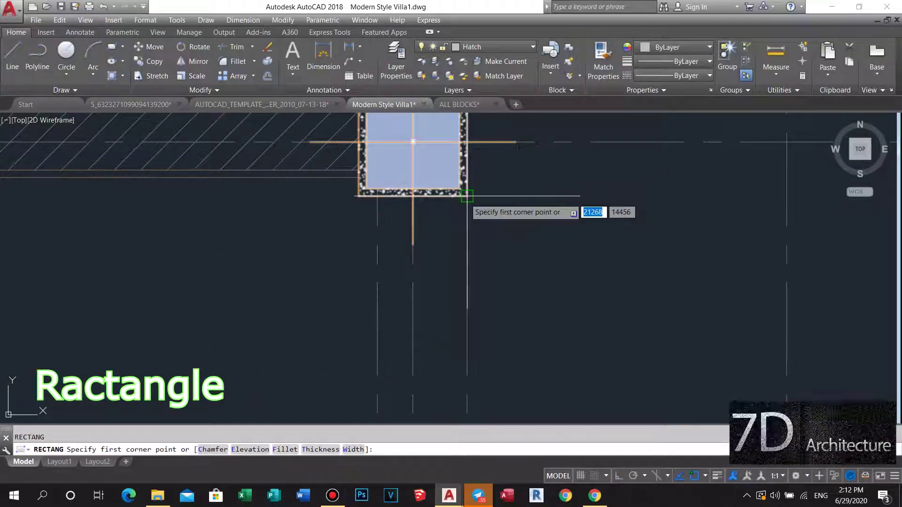
{"action": "left_click", "coordinate": [467, 195]}
{"action": "scroll", "coordinate": [467, 196], "scroll_direction": "down", "scroll_amount": 3}
{"action": "middle_click_drag", "start_coordinate": [430, 301], "coordinate": [458, 414]}
{"action": "scroll", "coordinate": [453, 287], "scroll_direction": "up", "scroll_amount": 2}
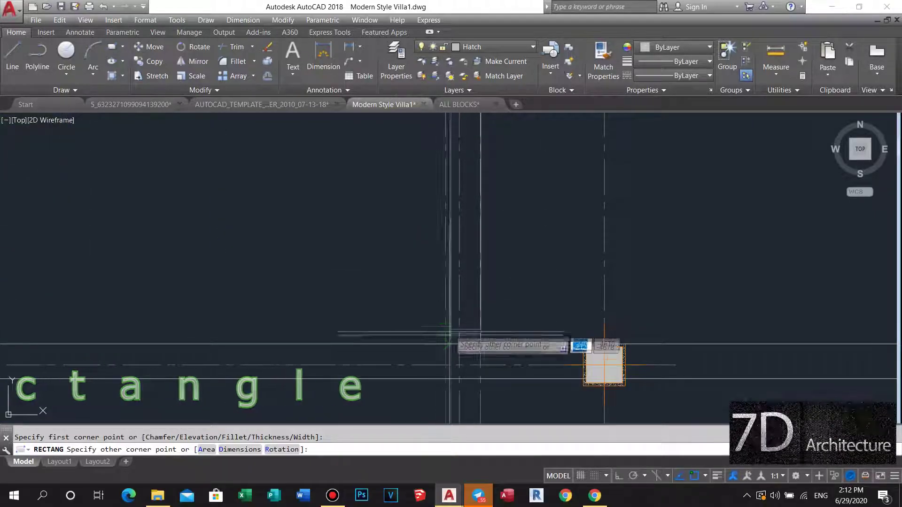
{"action": "key", "text": "Return"}
{"action": "key", "text": "Escape"}
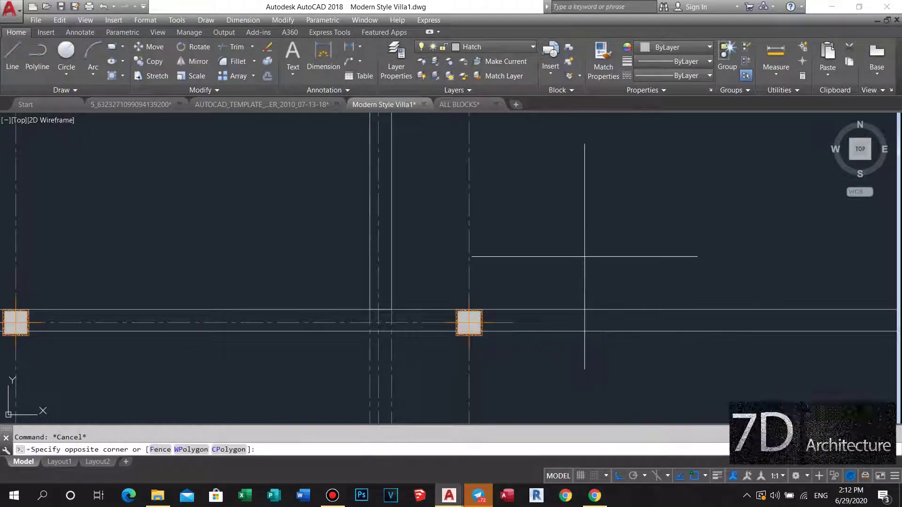
Step: Reframe the view on the column and start, then cancel, another rectangle beside it
{"action": "left_click", "coordinate": [568, 357]}
{"action": "key", "text": "Escape"}
{"action": "middle_click_drag", "start_coordinate": [409, 331], "coordinate": [435, 316]}
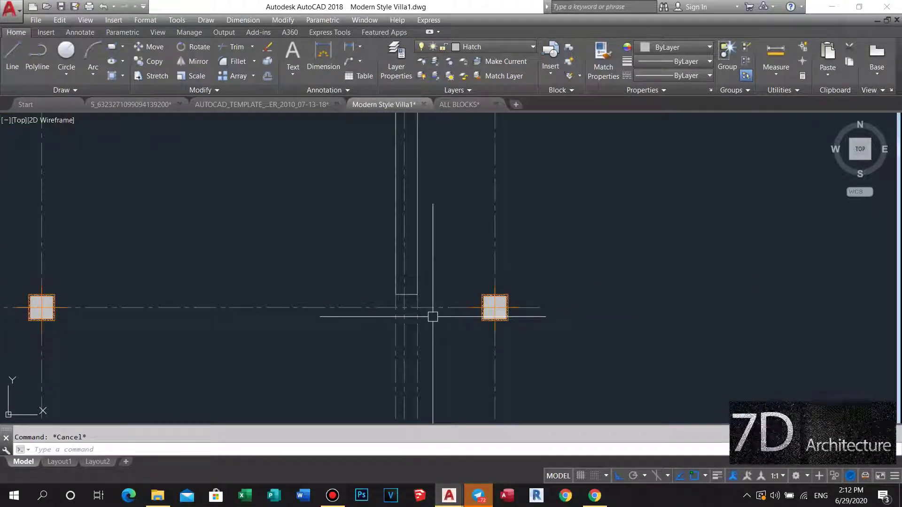
{"action": "key", "text": "ctrl+z"}
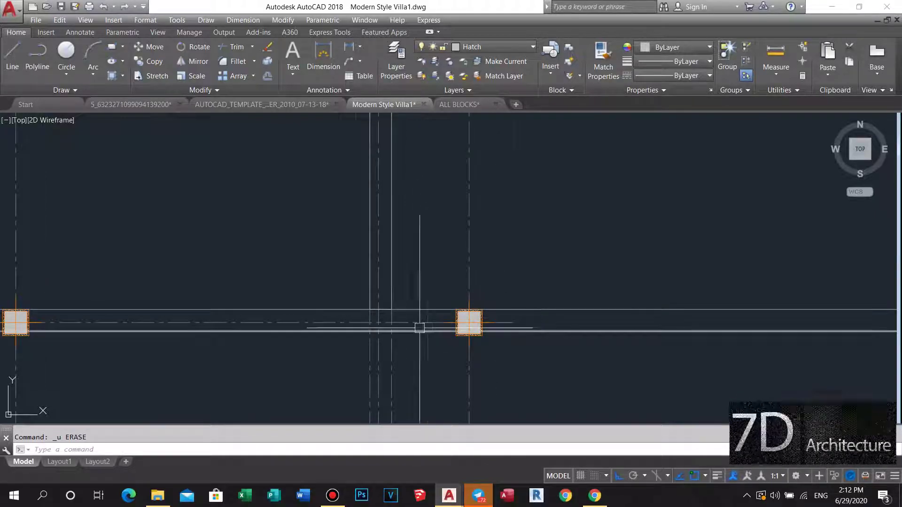
{"action": "scroll", "coordinate": [420, 328], "scroll_direction": "up", "scroll_amount": 5}
{"action": "middle_click_drag", "start_coordinate": [420, 328], "coordinate": [373, 296]}
{"action": "type", "text": "ec"}
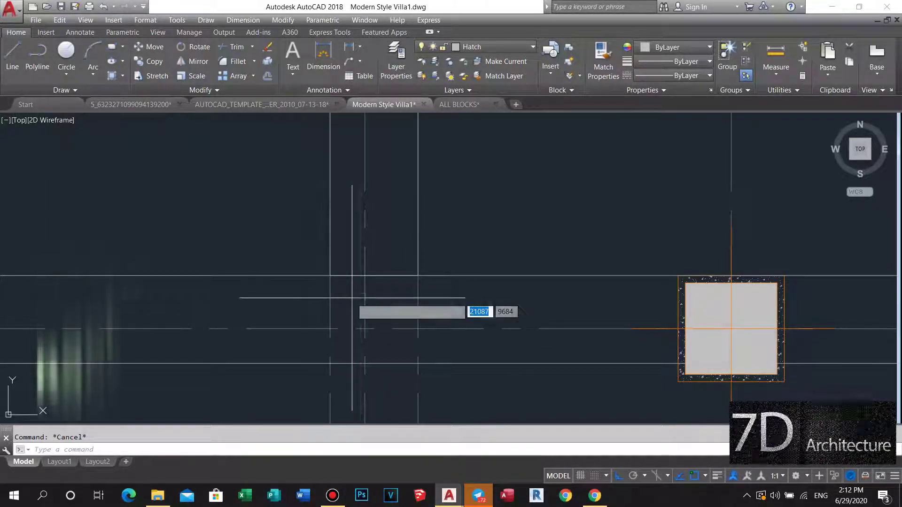
{"action": "key", "text": "Return"}
{"action": "left_click", "coordinate": [330, 275]}
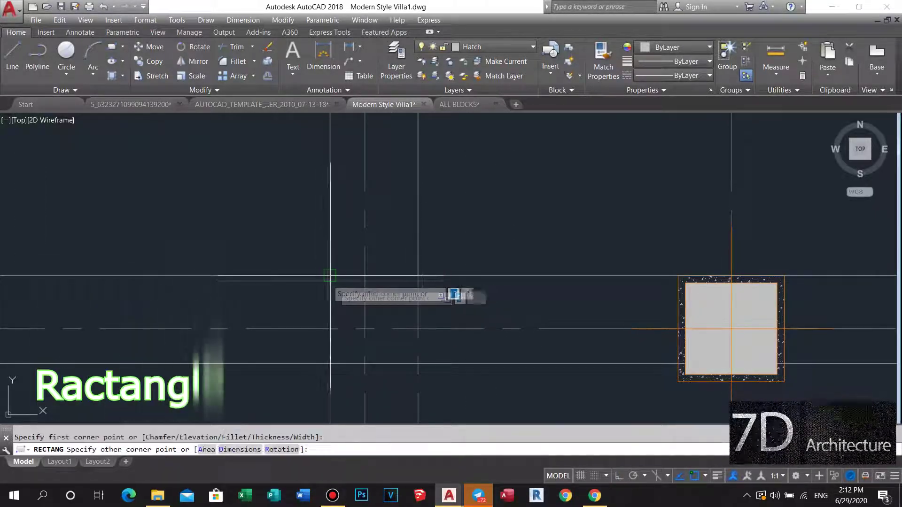
{"action": "key", "text": "Escape"}
{"action": "scroll", "coordinate": [661, 348], "scroll_direction": "down", "scroll_amount": 3}
Step: Erase the two stray lines with a crossing window
{"action": "left_click", "coordinate": [741, 268]}
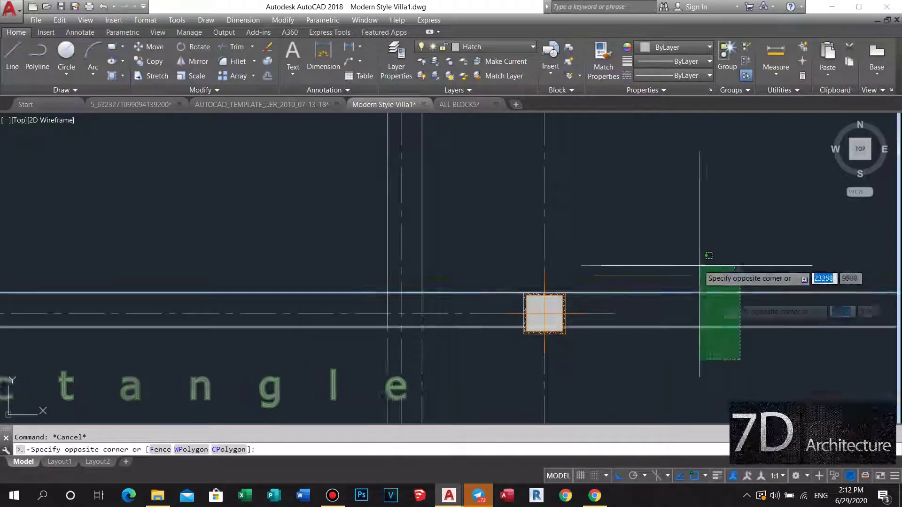
{"action": "left_click", "coordinate": [701, 353]}
{"action": "key", "text": "Delete"}
{"action": "scroll", "coordinate": [628, 283], "scroll_direction": "down", "scroll_amount": 2}
{"action": "key", "text": "Escape"}
Step: Pan up to the column and walls and pick the vertical line as trim cutting edge
{"action": "scroll", "coordinate": [628, 282], "scroll_direction": "down", "scroll_amount": 3}
{"action": "scroll", "coordinate": [530, 292], "scroll_direction": "up", "scroll_amount": 2}
{"action": "scroll", "coordinate": [517, 333], "scroll_direction": "up", "scroll_amount": 3}
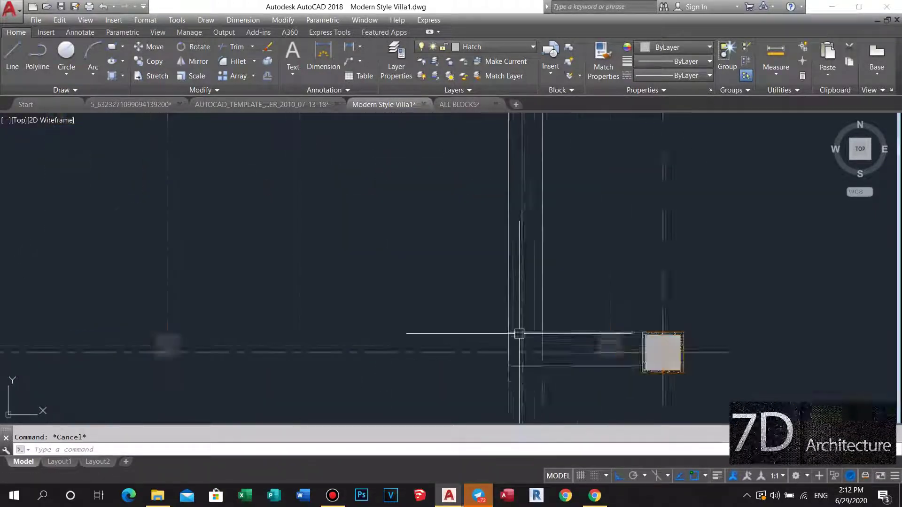
{"action": "scroll", "coordinate": [542, 343], "scroll_direction": "up", "scroll_amount": 3}
{"action": "mouse_move", "coordinate": [559, 340]}
{"action": "middle_mouse_down"}
{"action": "mouse_move", "coordinate": [554, 326]}
{"action": "mouse_move", "coordinate": [563, 331]}
{"action": "middle_mouse_up"}
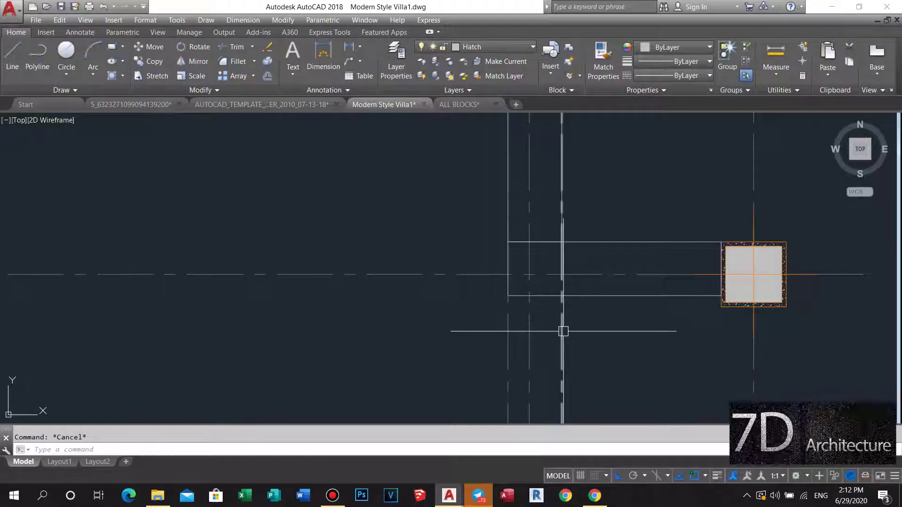
{"action": "left_click", "coordinate": [562, 323]}
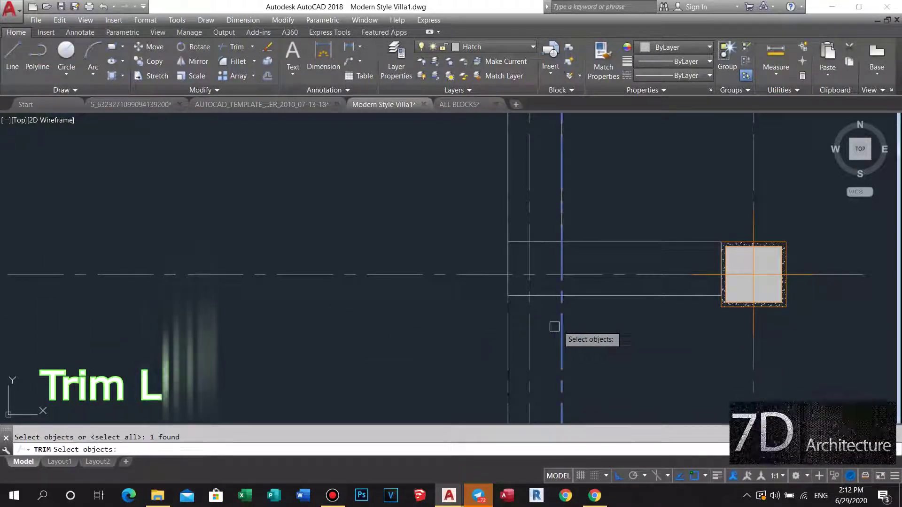
Step: Trim the two vertical wall lines against the vertical cutting edge
{"action": "key", "text": "Return"}
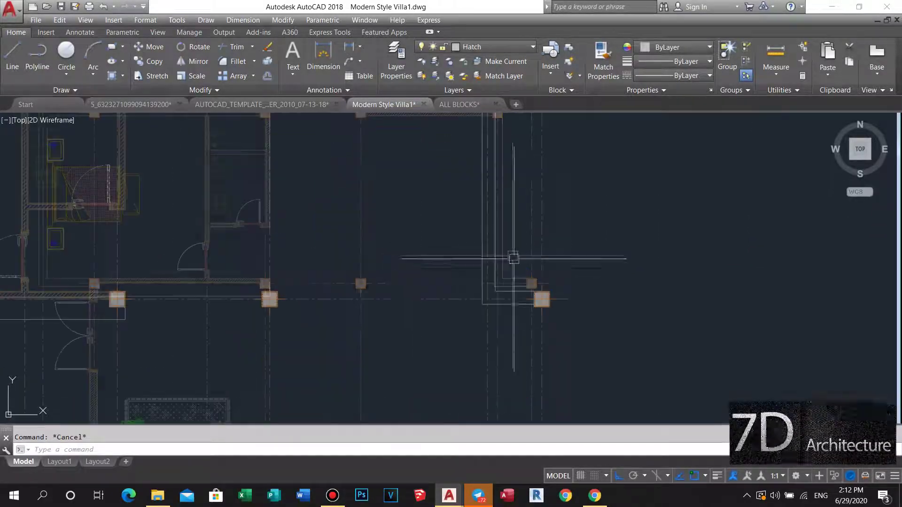
{"action": "left_click", "coordinate": [434, 293]}
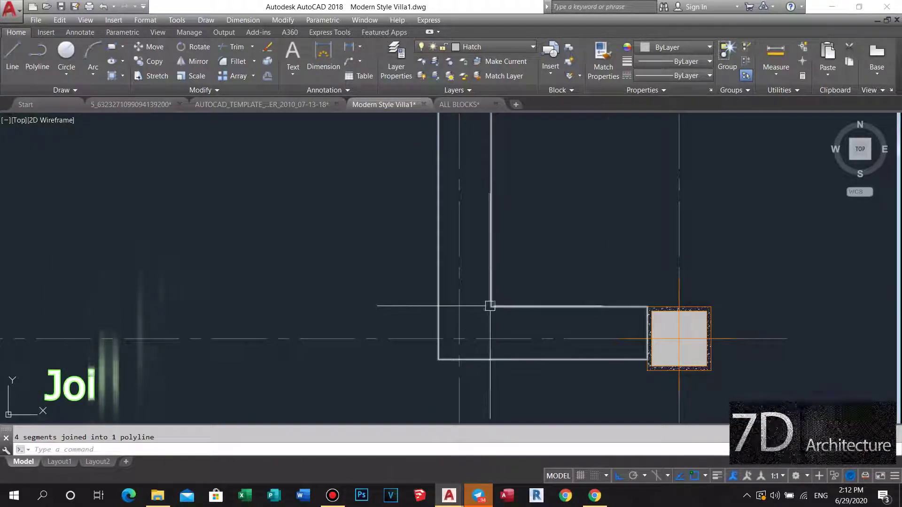
{"action": "middle_click_drag", "start_coordinate": [474, 305], "coordinate": [464, 263]}
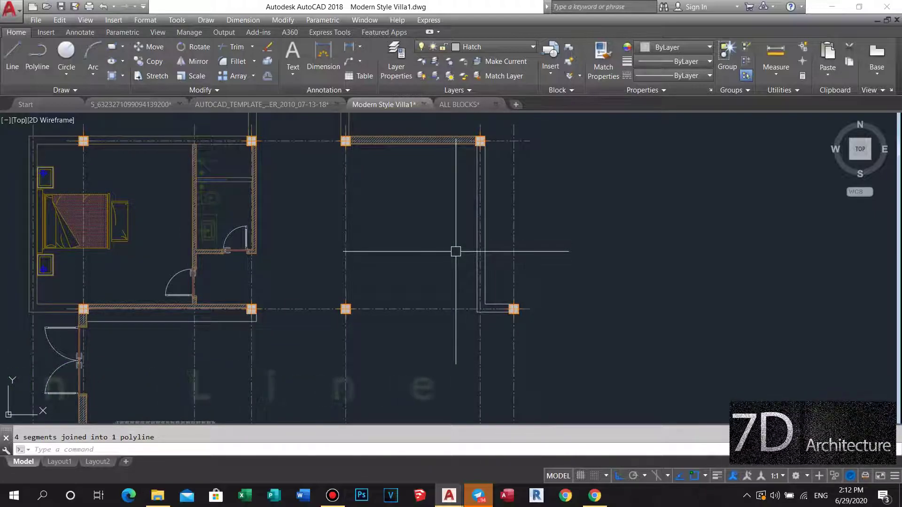
{"action": "scroll", "coordinate": [453, 248], "scroll_direction": "down", "scroll_amount": 1}
{"action": "scroll", "coordinate": [289, 302], "scroll_direction": "up", "scroll_amount": 2}
{"action": "scroll", "coordinate": [306, 311], "scroll_direction": "up", "scroll_amount": 3}
Step: Move the view onto the bathroom door wall and start a construction line
{"action": "mouse_move", "coordinate": [250, 316]}
{"action": "middle_mouse_down"}
{"action": "mouse_move", "coordinate": [388, 321]}
{"action": "mouse_move", "coordinate": [393, 287]}
{"action": "middle_mouse_up"}
{"action": "scroll", "coordinate": [410, 312], "scroll_direction": "up", "scroll_amount": 3}
{"action": "scroll", "coordinate": [362, 302], "scroll_direction": "down", "scroll_amount": 3}
{"action": "scroll", "coordinate": [394, 280], "scroll_direction": "up", "scroll_amount": 4}
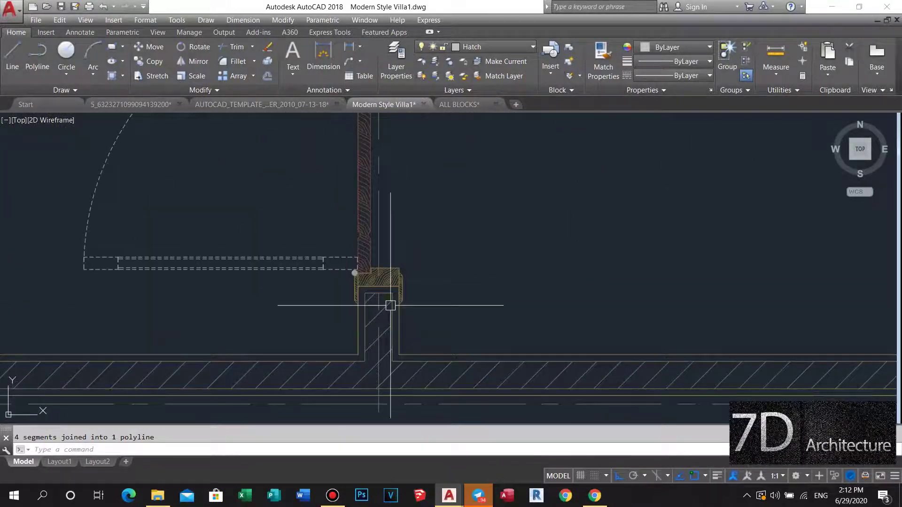
{"action": "type", "text": "l"}
{"action": "key", "text": "Return"}
{"action": "scroll", "coordinate": [379, 276], "scroll_direction": "up", "scroll_amount": 4}
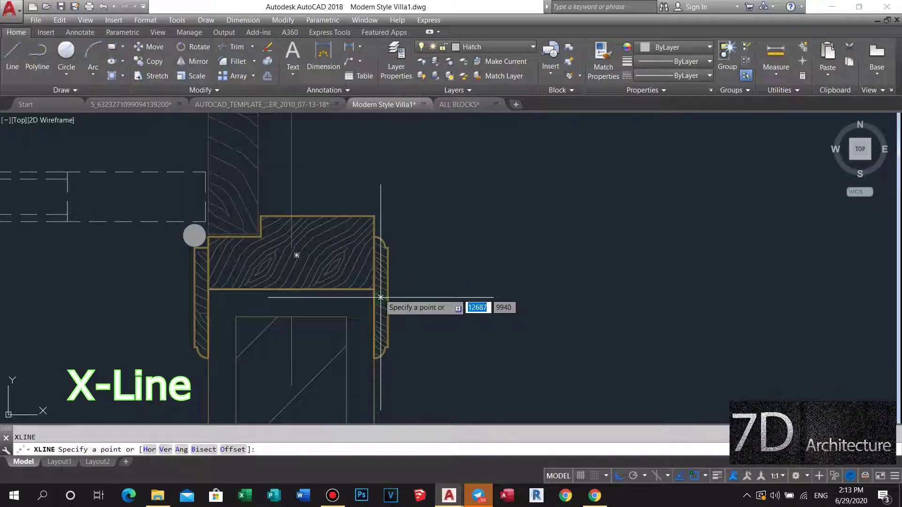
{"action": "key", "text": "Escape"}
{"action": "scroll", "coordinate": [429, 264], "scroll_direction": "down", "scroll_amount": 2}
{"action": "left_click", "coordinate": [333, 263]}
{"action": "scroll", "coordinate": [397, 277], "scroll_direction": "down", "scroll_amount": 3}
{"action": "scroll", "coordinate": [363, 264], "scroll_direction": "down", "scroll_amount": 2}
{"action": "scroll", "coordinate": [385, 263], "scroll_direction": "up", "scroll_amount": 2}
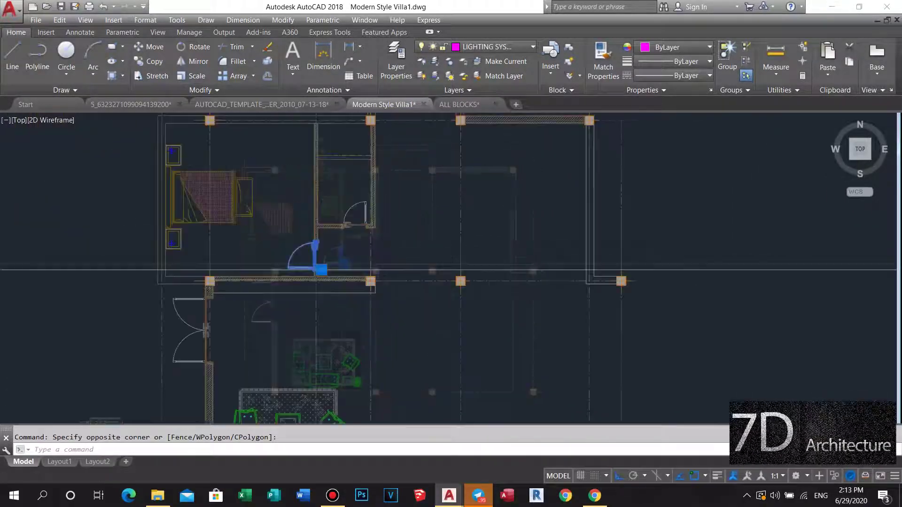
{"action": "scroll", "coordinate": [409, 268], "scroll_direction": "up", "scroll_amount": 2}
{"action": "scroll", "coordinate": [424, 283], "scroll_direction": "up", "scroll_amount": 2}
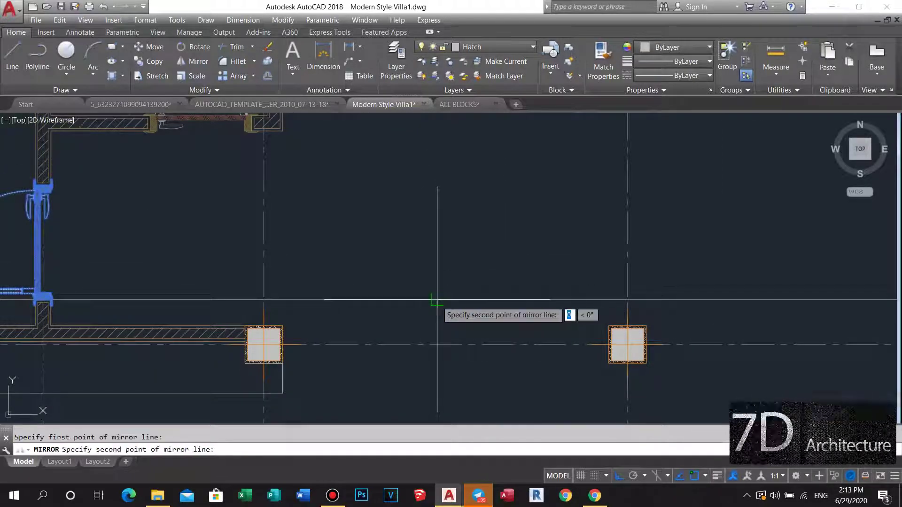
{"action": "key", "text": "Escape"}
{"action": "scroll", "coordinate": [403, 202], "scroll_direction": "down", "scroll_amount": 3}
{"action": "mouse_move", "coordinate": [439, 278]}
{"action": "middle_mouse_down"}
{"action": "mouse_move", "coordinate": [401, 280]}
{"action": "mouse_move", "coordinate": [413, 263]}
{"action": "middle_mouse_up"}
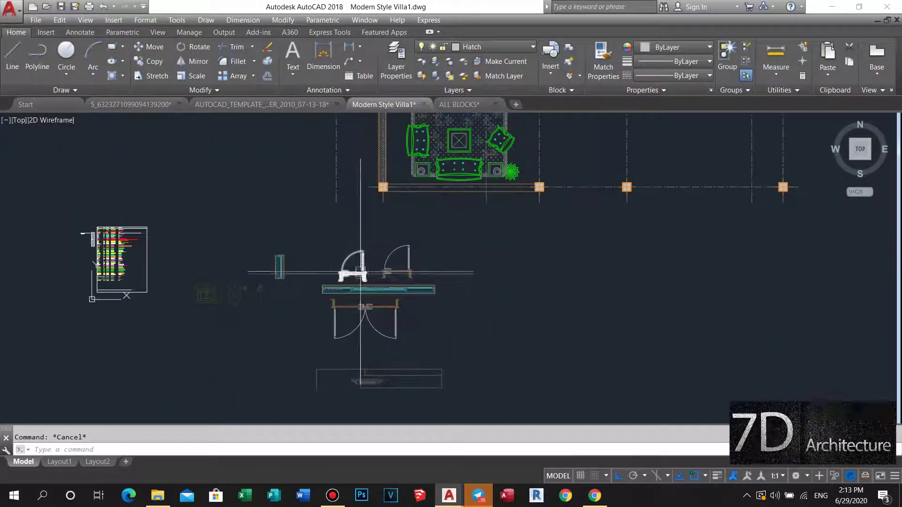
{"action": "scroll", "coordinate": [413, 262], "scroll_direction": "up", "scroll_amount": 3}
{"action": "left_click", "coordinate": [408, 294]}
{"action": "scroll", "coordinate": [413, 316], "scroll_direction": "down", "scroll_amount": 1}
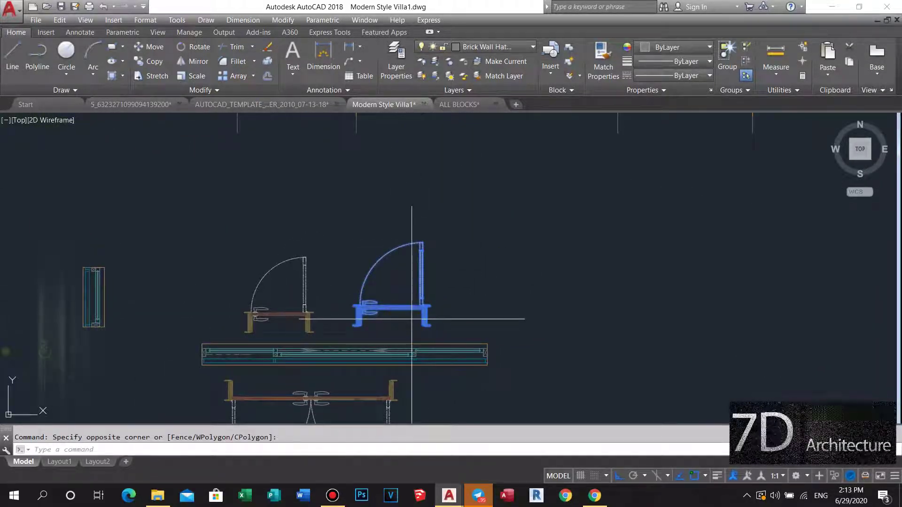
{"action": "key", "text": "m"}
{"action": "key", "text": "Return"}
{"action": "left_click", "coordinate": [495, 247]}
{"action": "middle_click_drag", "start_coordinate": [495, 248], "coordinate": [414, 375]}
{"action": "key", "text": "F8"}
{"action": "middle_click_drag", "start_coordinate": [484, 313], "coordinate": [473, 300]}
{"action": "scroll", "coordinate": [473, 300], "scroll_direction": "up", "scroll_amount": 2}
{"action": "scroll", "coordinate": [500, 312], "scroll_direction": "up", "scroll_amount": 2}
{"action": "left_click", "coordinate": [455, 261]}
{"action": "key", "text": "space"}
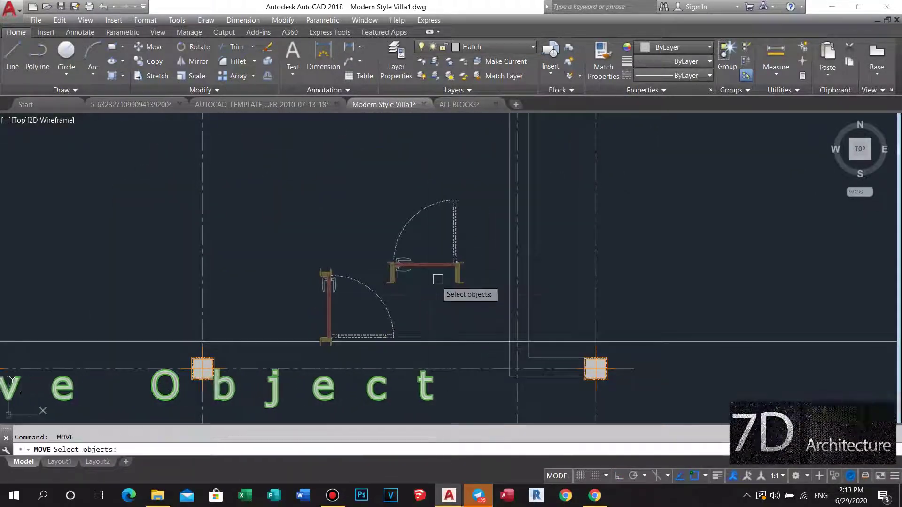
{"action": "key", "text": "Escape"}
{"action": "left_click", "coordinate": [423, 292]}
{"action": "left_click", "coordinate": [385, 310]}
{"action": "key", "text": "Escape"}
{"action": "scroll", "coordinate": [432, 314], "scroll_direction": "down", "scroll_amount": 3}
{"action": "scroll", "coordinate": [469, 302], "scroll_direction": "up", "scroll_amount": 2}
{"action": "scroll", "coordinate": [457, 288], "scroll_direction": "up", "scroll_amount": 1}
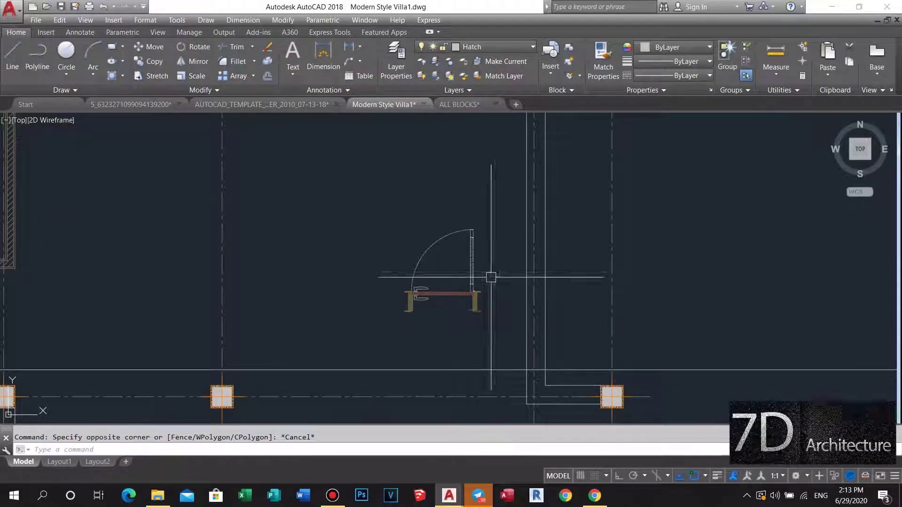
{"action": "middle_click_drag", "start_coordinate": [445, 318], "coordinate": [472, 278]}
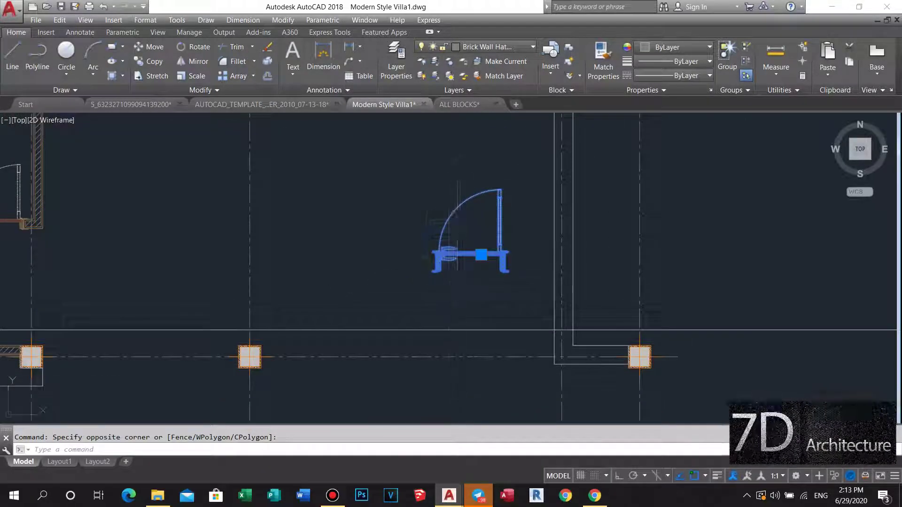
{"action": "scroll", "coordinate": [457, 292], "scroll_direction": "up", "scroll_amount": 2}
{"action": "type", "text": "ro"}
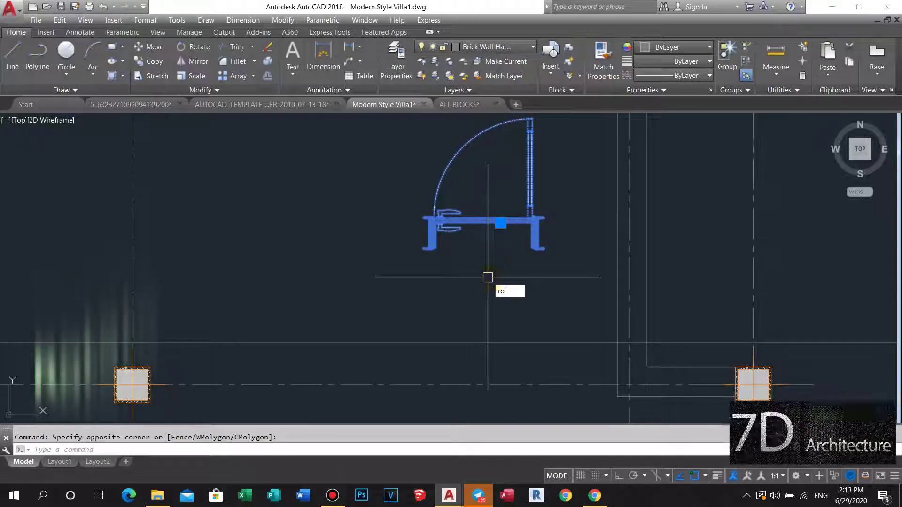
{"action": "key", "text": "Return"}
{"action": "left_click", "coordinate": [528, 263]}
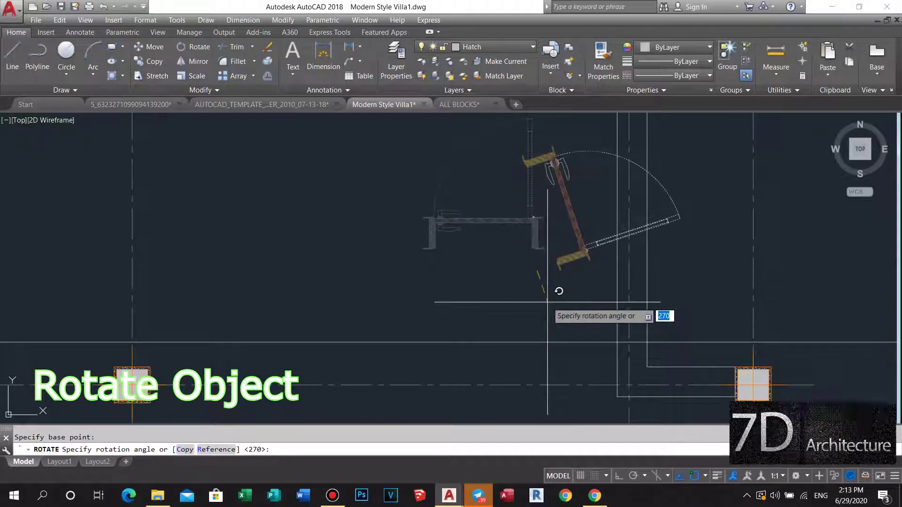
{"action": "left_click", "coordinate": [547, 303]}
{"action": "scroll", "coordinate": [536, 306], "scroll_direction": "up", "scroll_amount": 2}
{"action": "key", "text": "Return"}
{"action": "scroll", "coordinate": [557, 287], "scroll_direction": "up", "scroll_amount": 2}
{"action": "key", "text": "Escape"}
{"action": "left_click", "coordinate": [538, 277]}
{"action": "scroll", "coordinate": [479, 302], "scroll_direction": "up", "scroll_amount": 2}
{"action": "left_click", "coordinate": [469, 302]}
{"action": "type", "text": "m"}
{"action": "key", "text": "Return"}
{"action": "scroll", "coordinate": [512, 287], "scroll_direction": "up", "scroll_amount": 2}
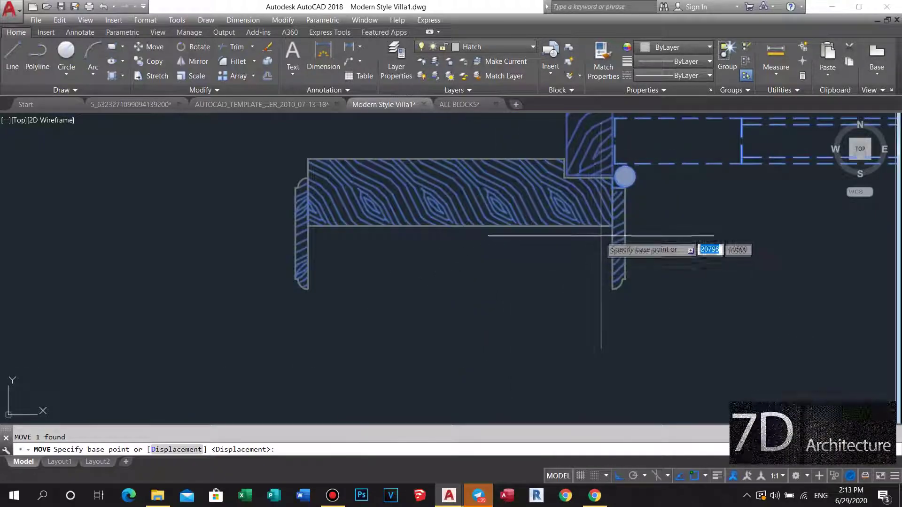
{"action": "left_click", "coordinate": [612, 226]}
{"action": "scroll", "coordinate": [620, 328], "scroll_direction": "down", "scroll_amount": 2}
{"action": "scroll", "coordinate": [463, 372], "scroll_direction": "up", "scroll_amount": 1}
{"action": "scroll", "coordinate": [584, 292], "scroll_direction": "down", "scroll_amount": 1}
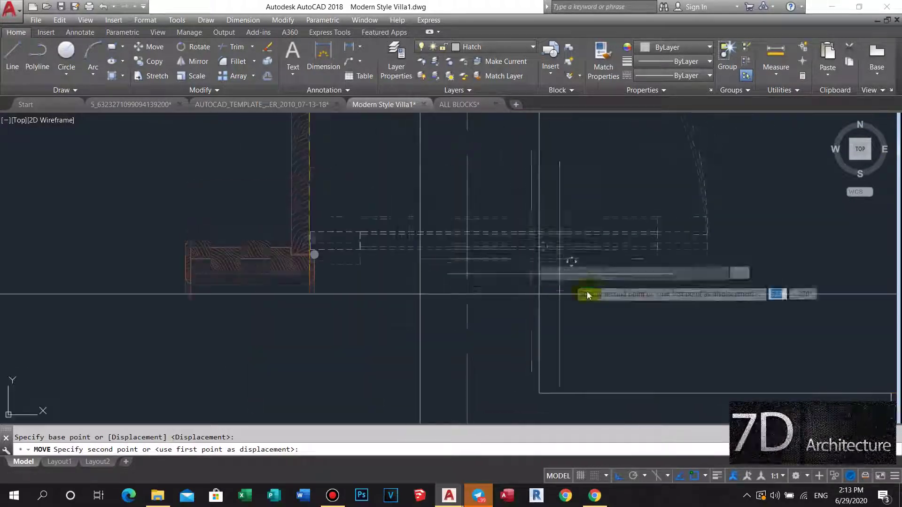
{"action": "scroll", "coordinate": [540, 294], "scroll_direction": "down", "scroll_amount": 3}
{"action": "key", "text": "Escape"}
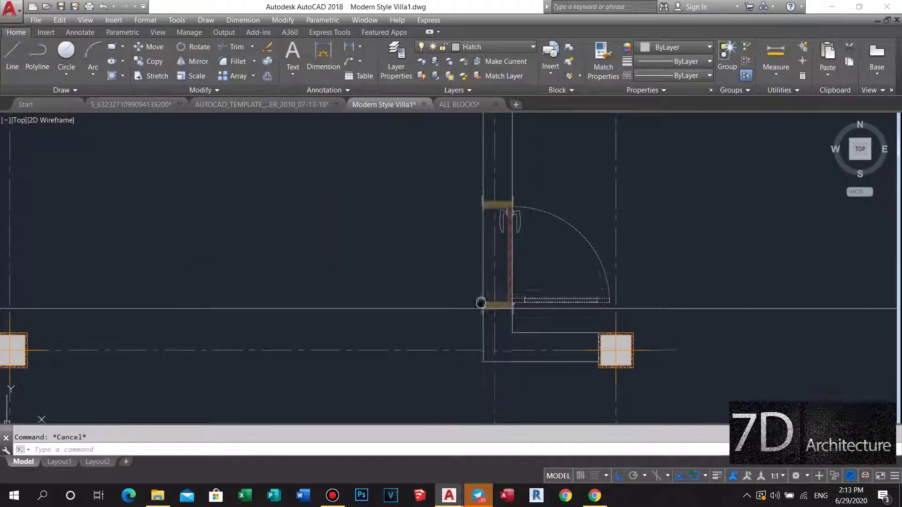
{"action": "scroll", "coordinate": [483, 302], "scroll_direction": "down", "scroll_amount": 3}
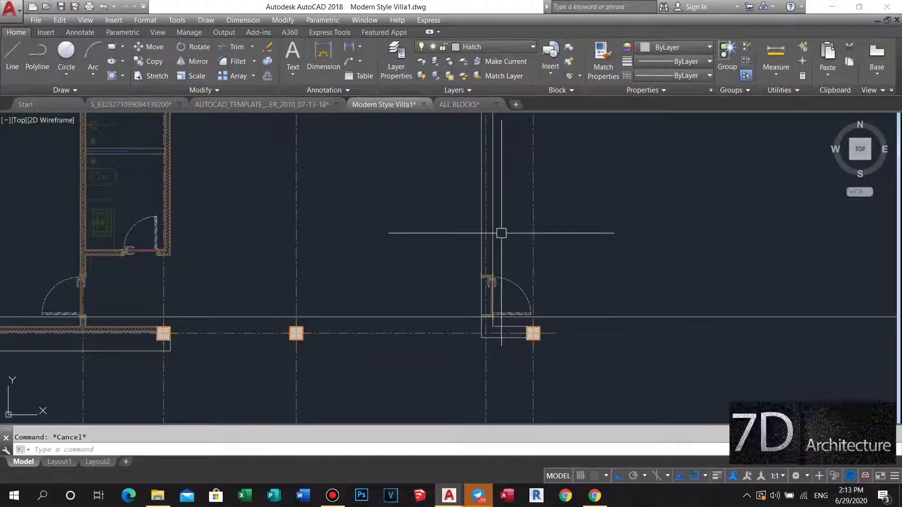
Step: Start a rectangle at the right-hand column, then cancel it
{"action": "scroll", "coordinate": [488, 288], "scroll_direction": "up", "scroll_amount": 3}
{"action": "scroll", "coordinate": [459, 300], "scroll_direction": "down", "scroll_amount": 1}
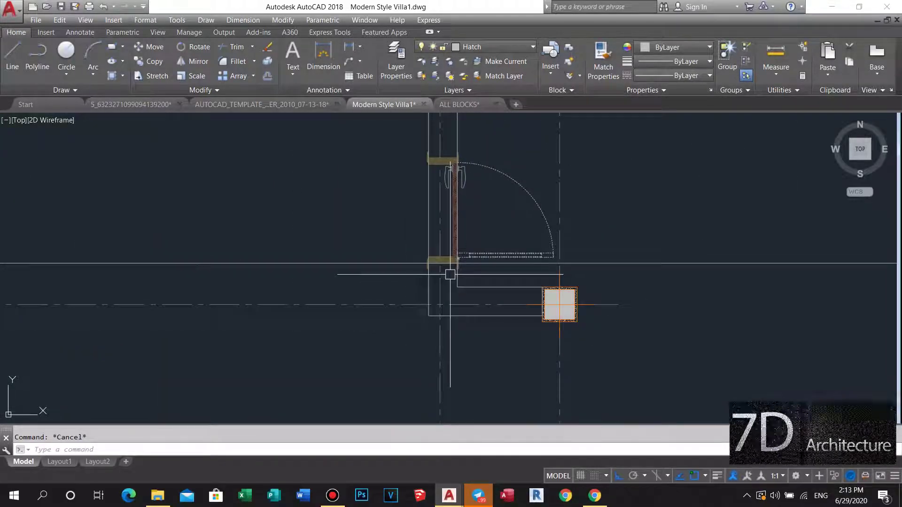
{"action": "scroll", "coordinate": [450, 274], "scroll_direction": "down", "scroll_amount": 3}
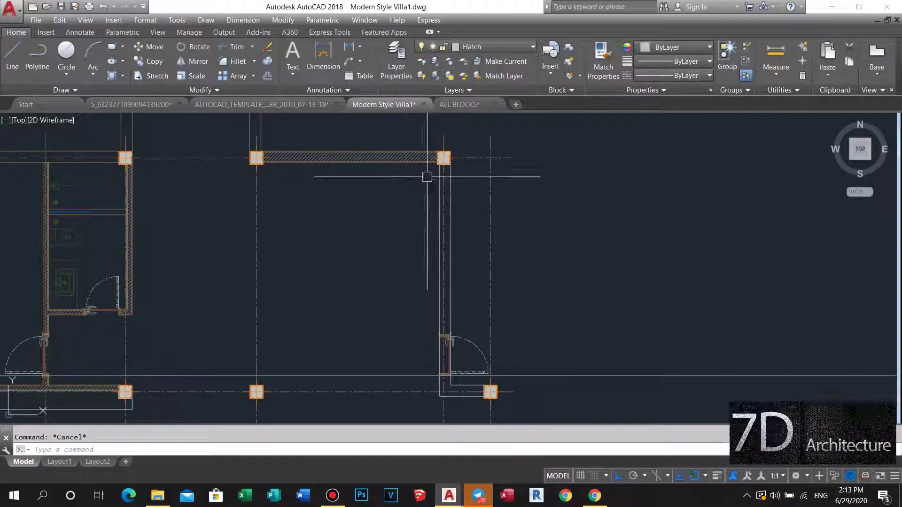
{"action": "scroll", "coordinate": [427, 177], "scroll_direction": "up", "scroll_amount": 2}
{"action": "type", "text": "rec"}
{"action": "key", "text": "Return"}
{"action": "scroll", "coordinate": [429, 199], "scroll_direction": "up", "scroll_amount": 2}
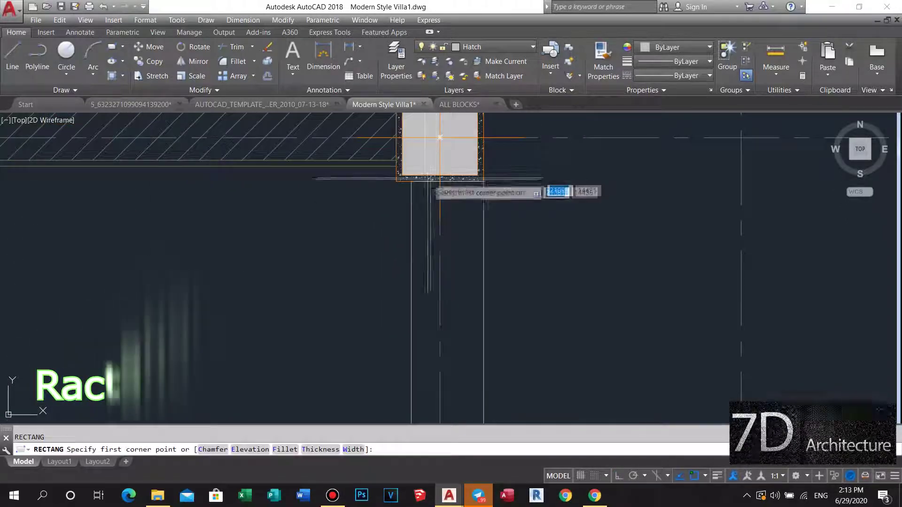
{"action": "left_click", "coordinate": [430, 178]}
{"action": "scroll", "coordinate": [430, 179], "scroll_direction": "down", "scroll_amount": 3}
{"action": "scroll", "coordinate": [497, 215], "scroll_direction": "up", "scroll_amount": 3}
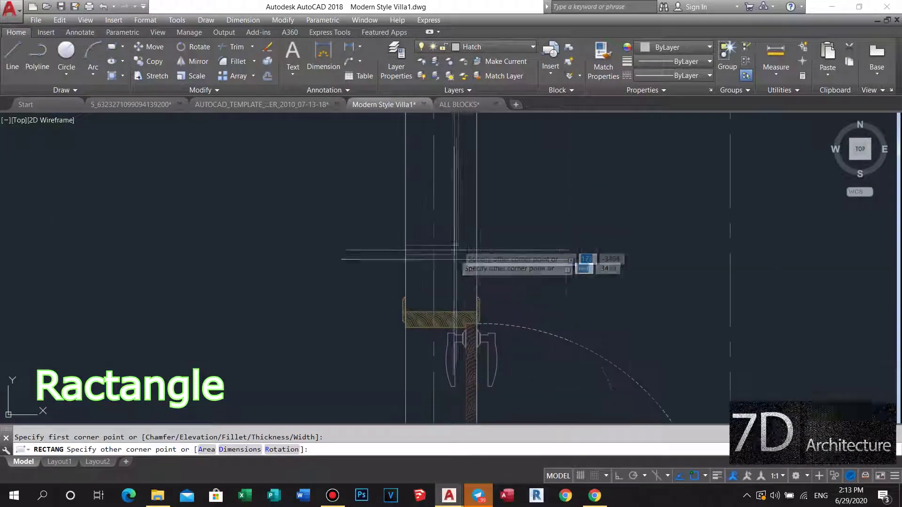
{"action": "scroll", "coordinate": [477, 311], "scroll_direction": "down", "scroll_amount": 3}
{"action": "key", "text": "Escape"}
Step: Grab the wall line's midpoint grip to stretch it, then cancel the edit
{"action": "scroll", "coordinate": [448, 276], "scroll_direction": "up", "scroll_amount": 3}
{"action": "scroll", "coordinate": [440, 240], "scroll_direction": "down", "scroll_amount": 3}
{"action": "scroll", "coordinate": [446, 173], "scroll_direction": "up", "scroll_amount": 2}
{"action": "scroll", "coordinate": [422, 181], "scroll_direction": "up", "scroll_amount": 2}
{"action": "left_click", "coordinate": [401, 180]}
{"action": "scroll", "coordinate": [403, 329], "scroll_direction": "down", "scroll_amount": 2}
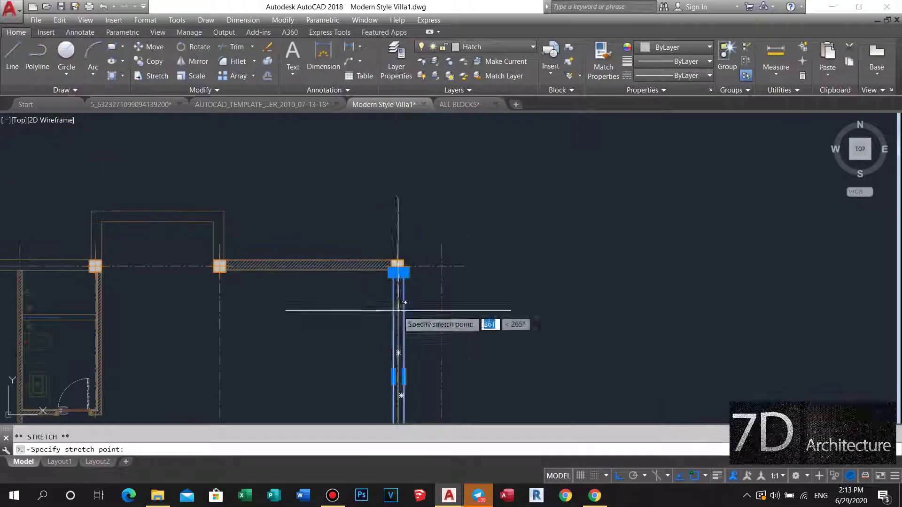
{"action": "scroll", "coordinate": [419, 262], "scroll_direction": "up", "scroll_amount": 2}
{"action": "scroll", "coordinate": [413, 257], "scroll_direction": "up", "scroll_amount": 2}
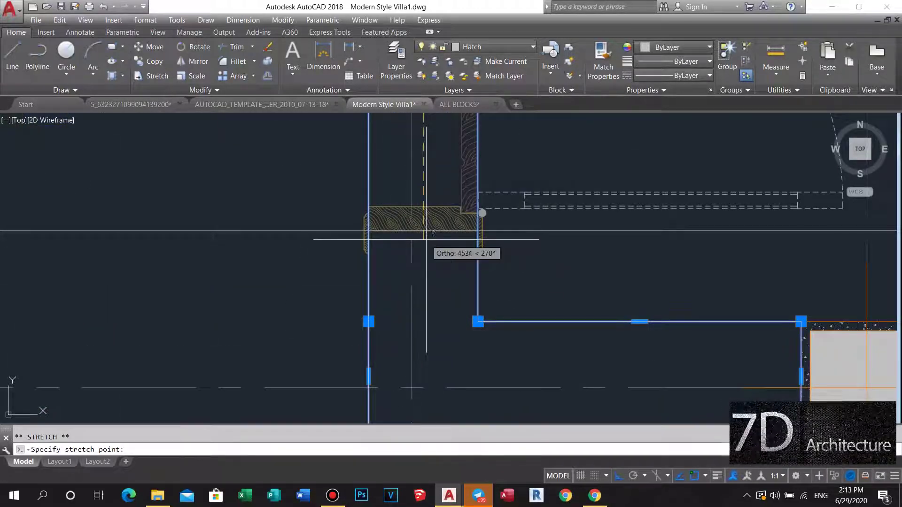
{"action": "key", "text": "Escape"}
{"action": "scroll", "coordinate": [423, 225], "scroll_direction": "down", "scroll_amount": 4}
{"action": "key", "text": "space"}
Step: Crossing-select the long horizontal wall line near the door and erase it
{"action": "left_click", "coordinate": [554, 238]}
{"action": "left_click", "coordinate": [538, 268]}
{"action": "type", "text": "e"}
{"action": "key", "text": "Return"}
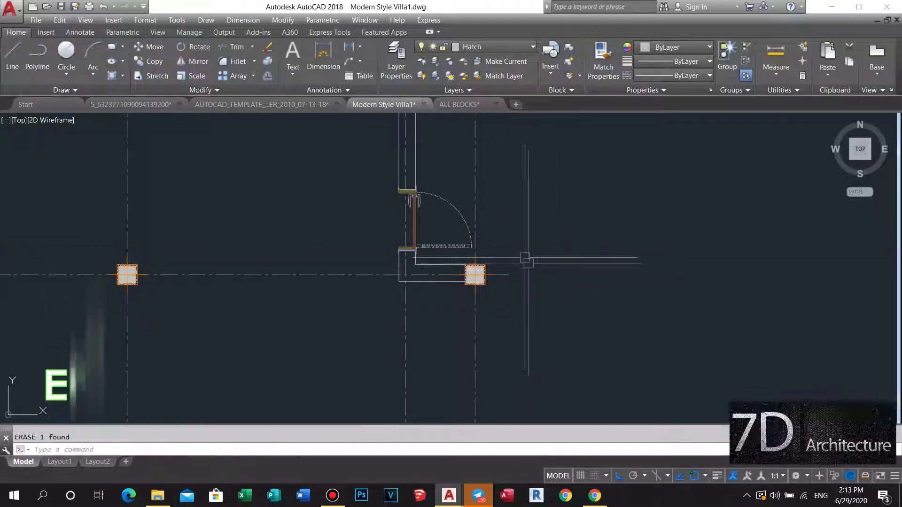
{"action": "scroll", "coordinate": [521, 263], "scroll_direction": "down", "scroll_amount": 3}
{"action": "scroll", "coordinate": [505, 269], "scroll_direction": "up", "scroll_amount": 3}
{"action": "key", "text": "Escape"}
Step: Pan the top wall into view and start Match Properties
{"action": "scroll", "coordinate": [488, 263], "scroll_direction": "up", "scroll_amount": 3}
{"action": "scroll", "coordinate": [469, 260], "scroll_direction": "down", "scroll_amount": 2}
{"action": "scroll", "coordinate": [446, 256], "scroll_direction": "up", "scroll_amount": 2}
{"action": "scroll", "coordinate": [426, 254], "scroll_direction": "down", "scroll_amount": 3}
{"action": "scroll", "coordinate": [425, 292], "scroll_direction": "up", "scroll_amount": 4}
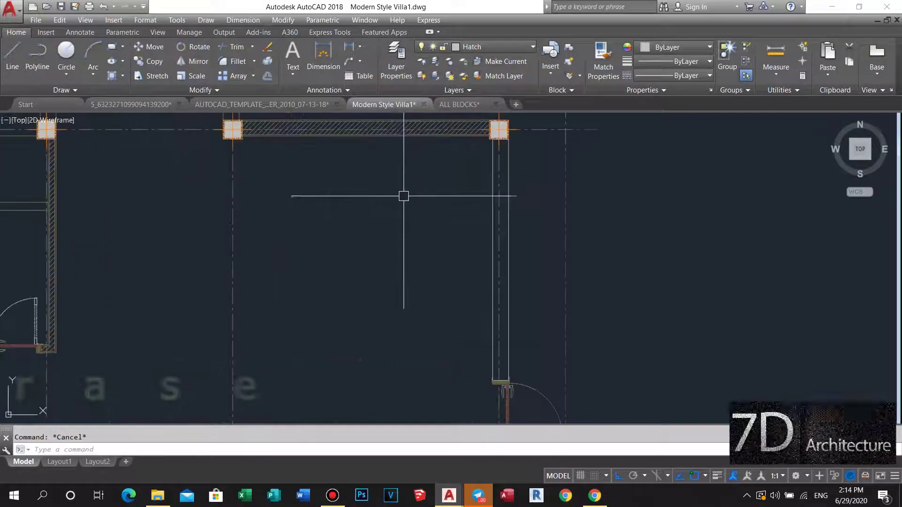
{"action": "middle_click_drag", "start_coordinate": [403, 195], "coordinate": [399, 238]}
{"action": "type", "text": "a"}
{"action": "key", "text": "Return"}
{"action": "scroll", "coordinate": [398, 202], "scroll_direction": "up", "scroll_amount": 3}
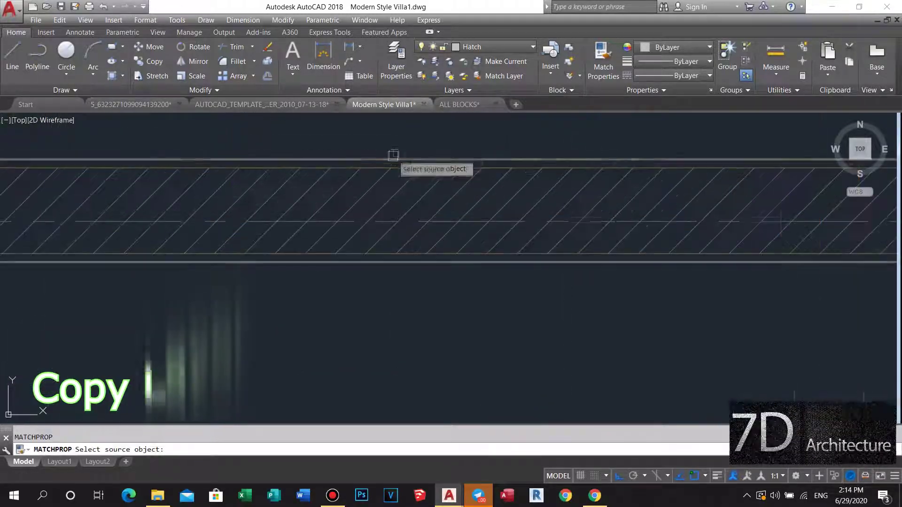
Step: Pick the hatched wall as a property source, then cancel Match Properties
{"action": "left_click", "coordinate": [409, 157]}
{"action": "scroll", "coordinate": [400, 136], "scroll_direction": "down", "scroll_amount": 1}
{"action": "scroll", "coordinate": [399, 136], "scroll_direction": "down", "scroll_amount": 4}
{"action": "scroll", "coordinate": [443, 195], "scroll_direction": "up", "scroll_amount": 2}
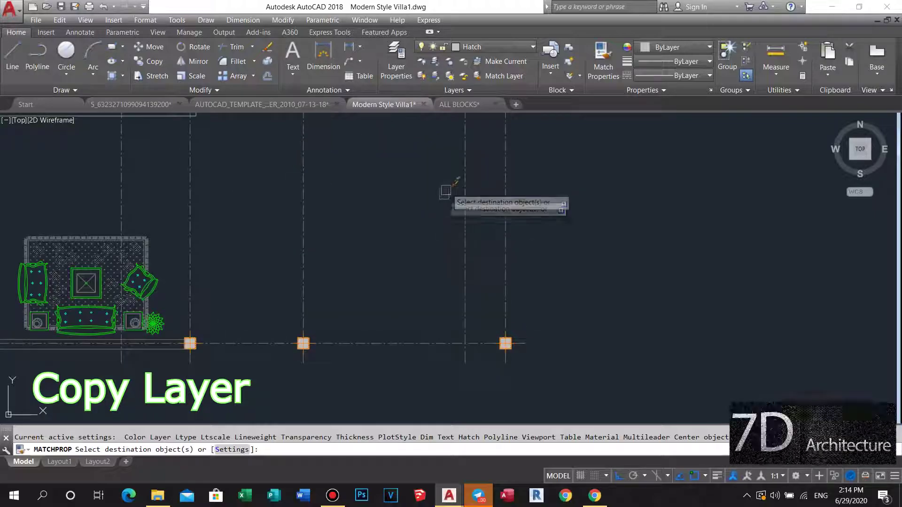
{"action": "scroll", "coordinate": [467, 302], "scroll_direction": "up", "scroll_amount": 2}
{"action": "scroll", "coordinate": [470, 232], "scroll_direction": "up", "scroll_amount": 2}
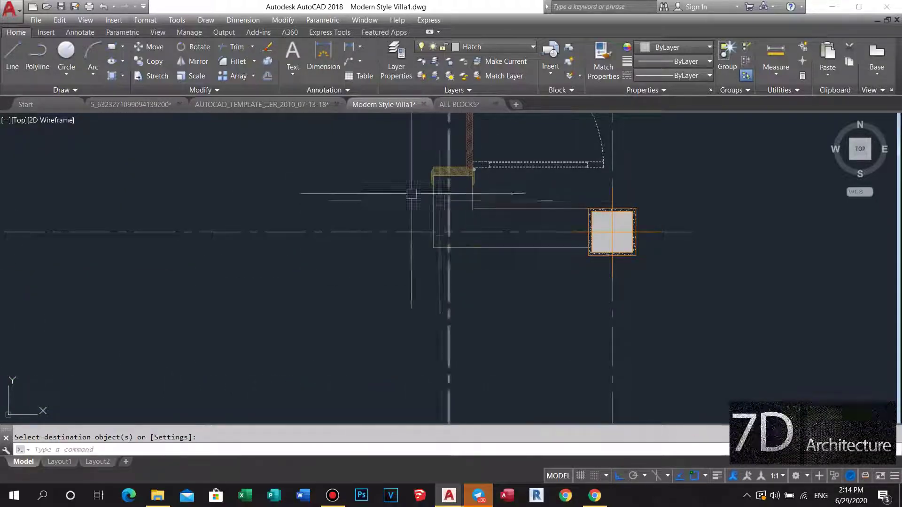
{"action": "key", "text": "Escape"}
{"action": "scroll", "coordinate": [403, 197], "scroll_direction": "up", "scroll_amount": 5}
Step: Pan to the door corner, begin an offset, then cancel it
{"action": "middle_click_drag", "start_coordinate": [403, 224], "coordinate": [397, 251]}
{"action": "key", "text": "Return"}
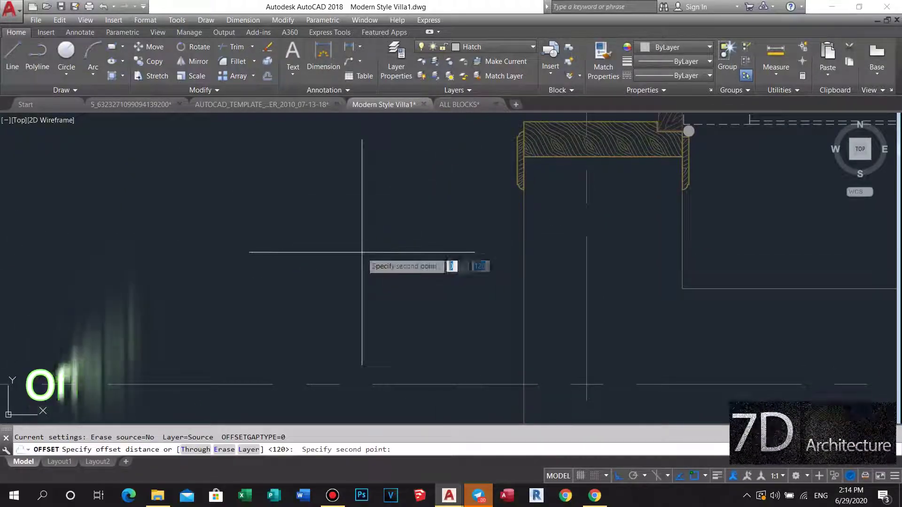
{"action": "left_click", "coordinate": [365, 254]}
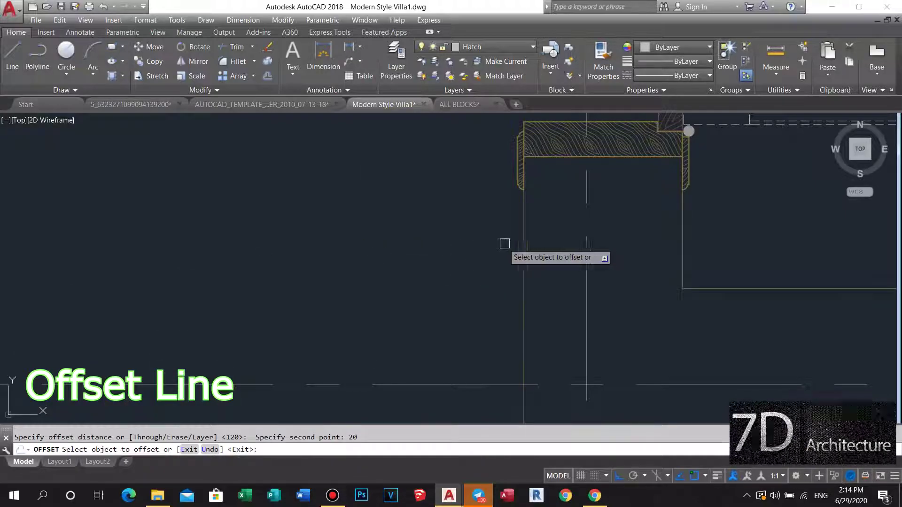
{"action": "scroll", "coordinate": [534, 242], "scroll_direction": "down", "scroll_amount": 3}
{"action": "key", "text": "Escape"}
{"action": "scroll", "coordinate": [413, 227], "scroll_direction": "down", "scroll_amount": 2}
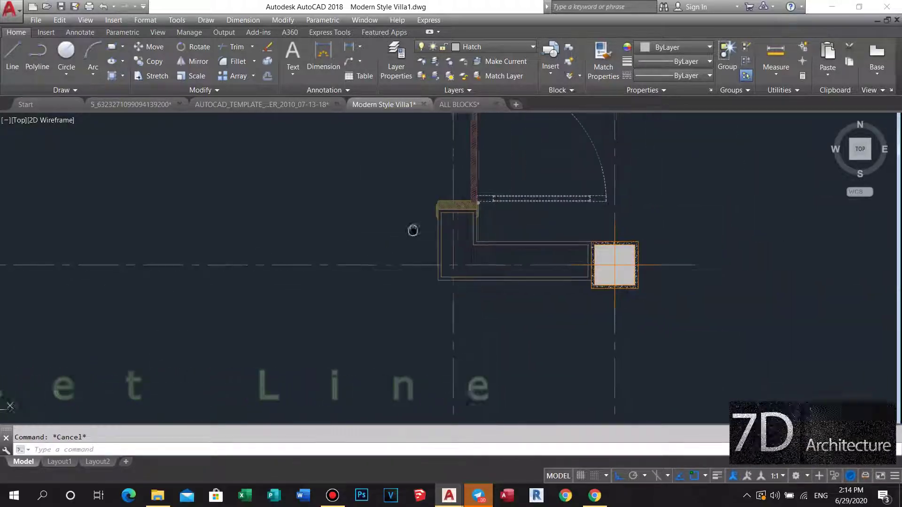
{"action": "scroll", "coordinate": [497, 253], "scroll_direction": "up", "scroll_amount": 5}
Step: Frame the L-shaped wall beside the column and start hatching it with H
{"action": "middle_click_drag", "start_coordinate": [497, 252], "coordinate": [488, 261]}
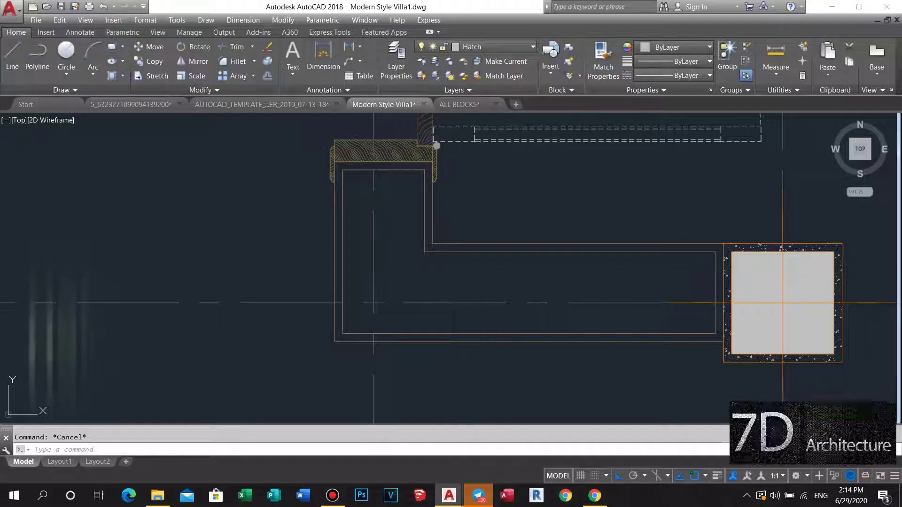
{"action": "type", "text": "h"}
{"action": "key", "text": "Return"}
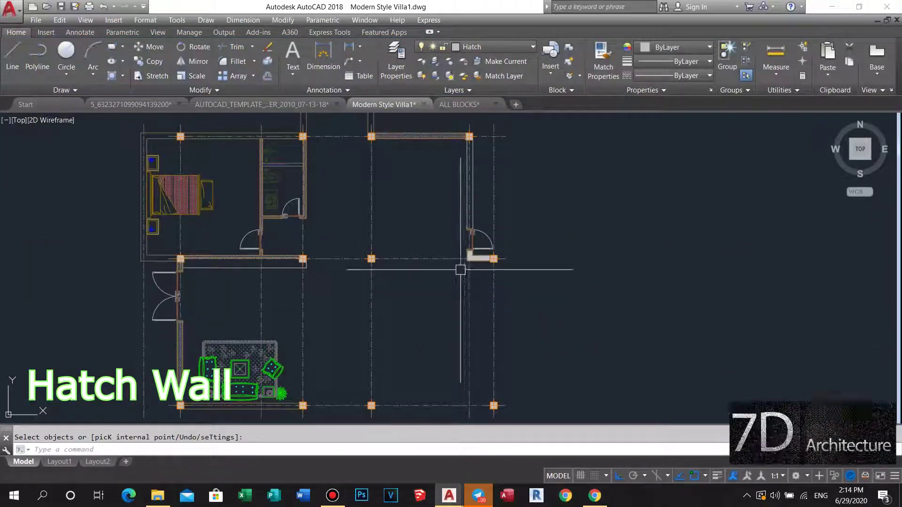
Step: Copy the diagonal brick hatch from an existing wall onto the L-shaped wall using MA
{"action": "scroll", "coordinate": [305, 234], "scroll_direction": "up", "scroll_amount": 5}
{"action": "scroll", "coordinate": [302, 217], "scroll_direction": "up", "scroll_amount": 2}
{"action": "type", "text": "ma"}
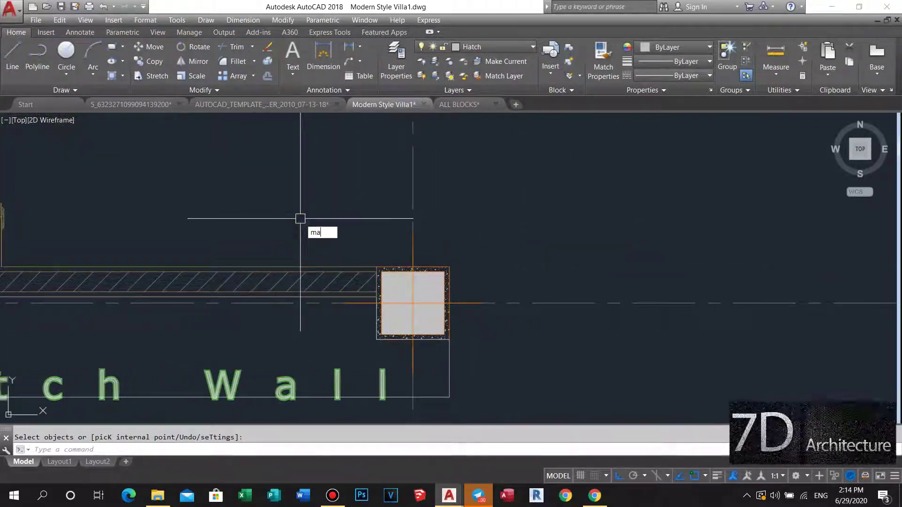
{"action": "key", "text": "Return"}
{"action": "left_click", "coordinate": [298, 282]}
{"action": "scroll", "coordinate": [328, 272], "scroll_direction": "down", "scroll_amount": 5}
{"action": "scroll", "coordinate": [507, 254], "scroll_direction": "up", "scroll_amount": 4}
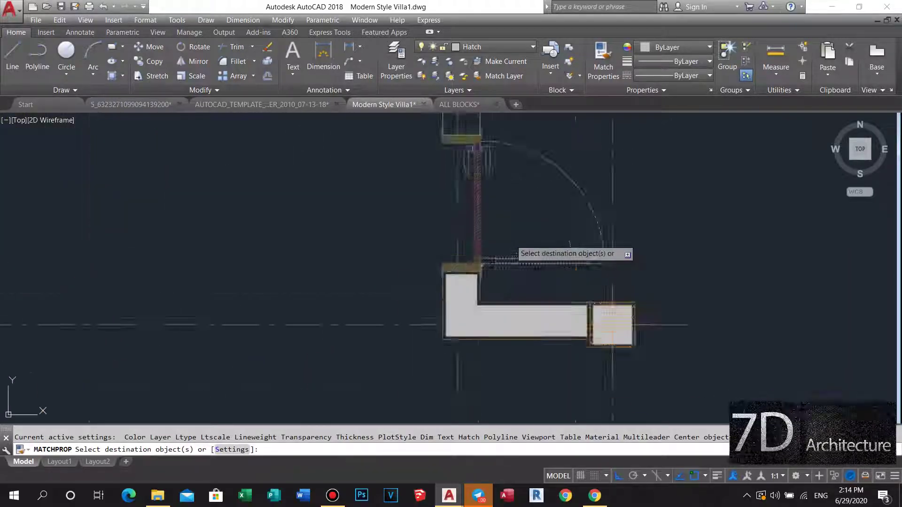
{"action": "scroll", "coordinate": [483, 363], "scroll_direction": "up", "scroll_amount": 2}
{"action": "scroll", "coordinate": [470, 277], "scroll_direction": "down", "scroll_amount": 5}
{"action": "key", "text": "Escape"}
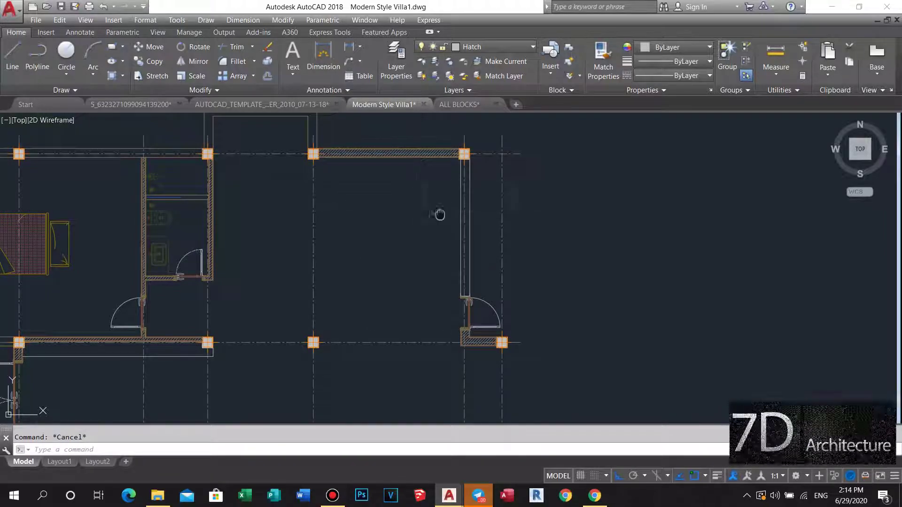
{"action": "scroll", "coordinate": [425, 213], "scroll_direction": "down", "scroll_amount": 2}
{"action": "middle_click_drag", "start_coordinate": [388, 196], "coordinate": [390, 205]}
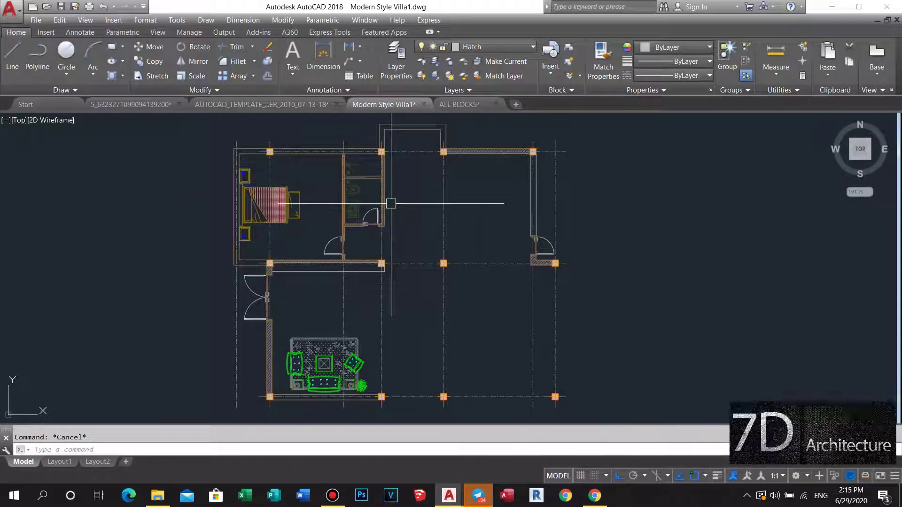
Step: Place a horizontal construction line through the right wall's midpoint
{"action": "scroll", "coordinate": [546, 178], "scroll_direction": "up", "scroll_amount": 2}
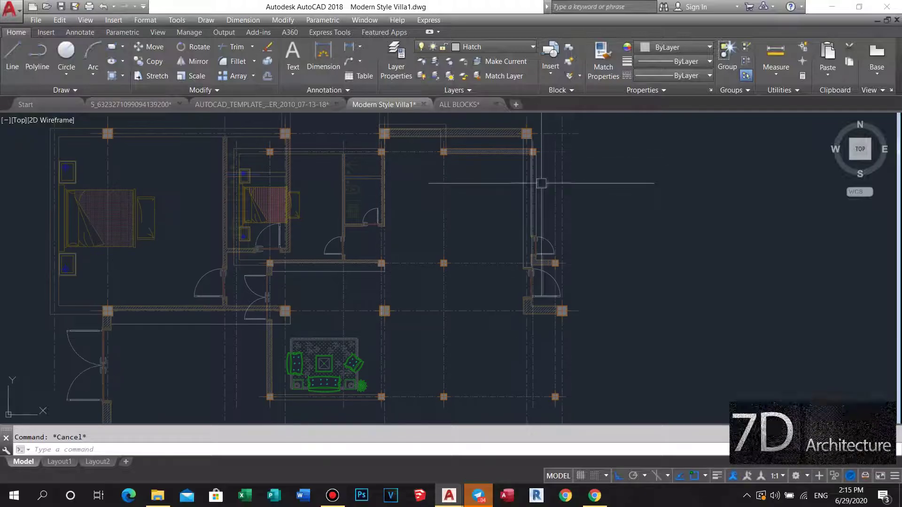
{"action": "middle_click_drag", "start_coordinate": [539, 184], "coordinate": [534, 179]}
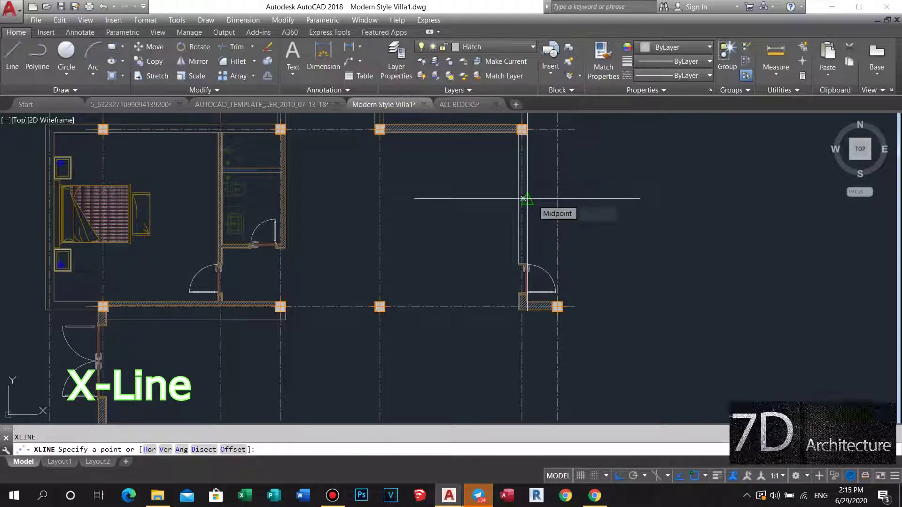
{"action": "left_click", "coordinate": [523, 198]}
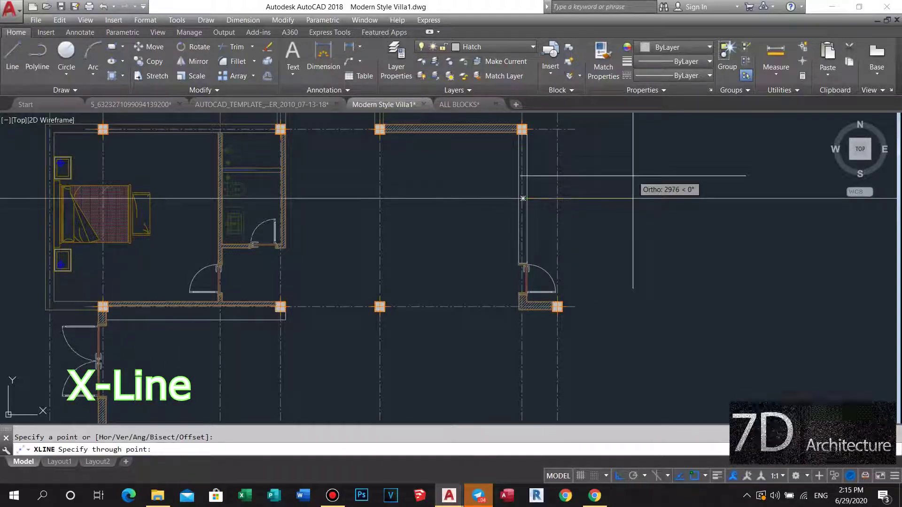
{"action": "left_click", "coordinate": [523, 198]}
{"action": "middle_click_drag", "start_coordinate": [633, 163], "coordinate": [594, 199]}
{"action": "key", "text": "Escape"}
Step: Offset the construction line 60 units to both above and below
{"action": "type", "text": "o"}
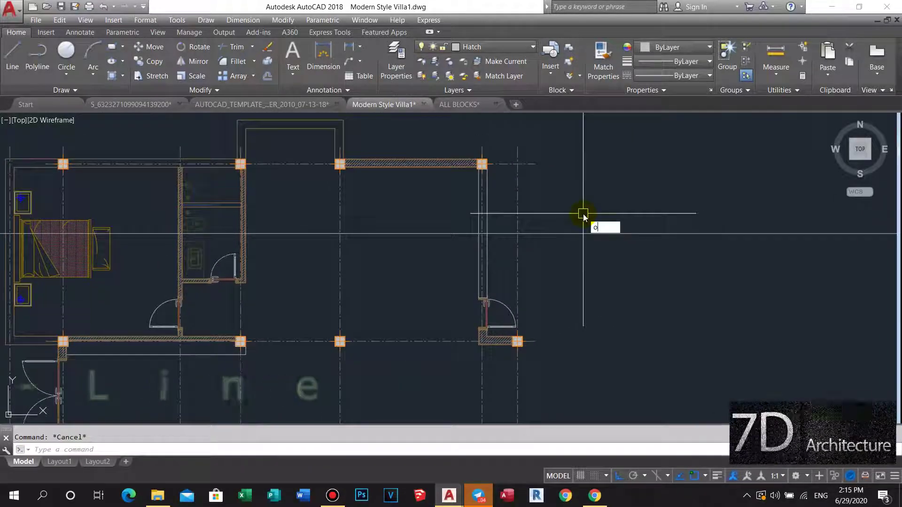
{"action": "key", "text": "Return"}
{"action": "left_click", "coordinate": [586, 217]}
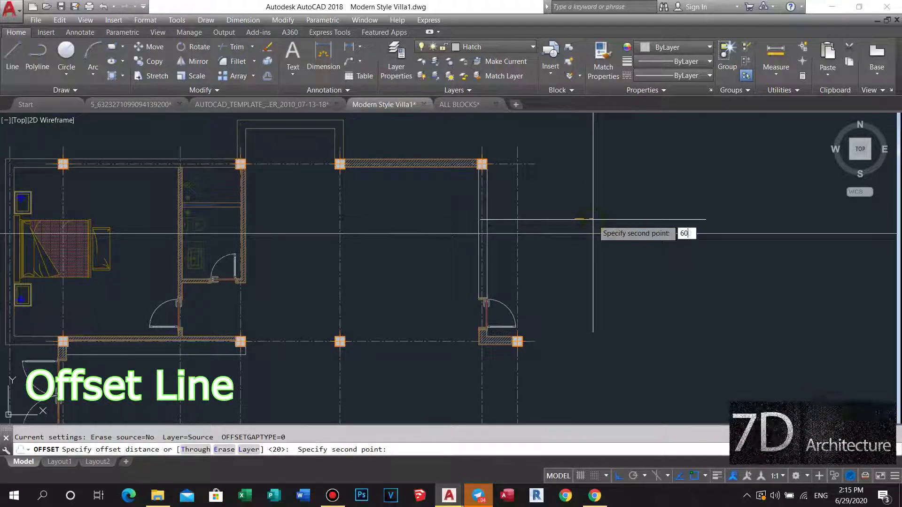
{"action": "left_click", "coordinate": [556, 231]}
{"action": "left_click", "coordinate": [559, 209]}
{"action": "left_click", "coordinate": [540, 232]}
{"action": "key", "text": "Return"}
Step: Pan down to the vertical wall between the top-right column and the doorway
{"action": "scroll", "coordinate": [535, 231], "scroll_direction": "up", "scroll_amount": 2}
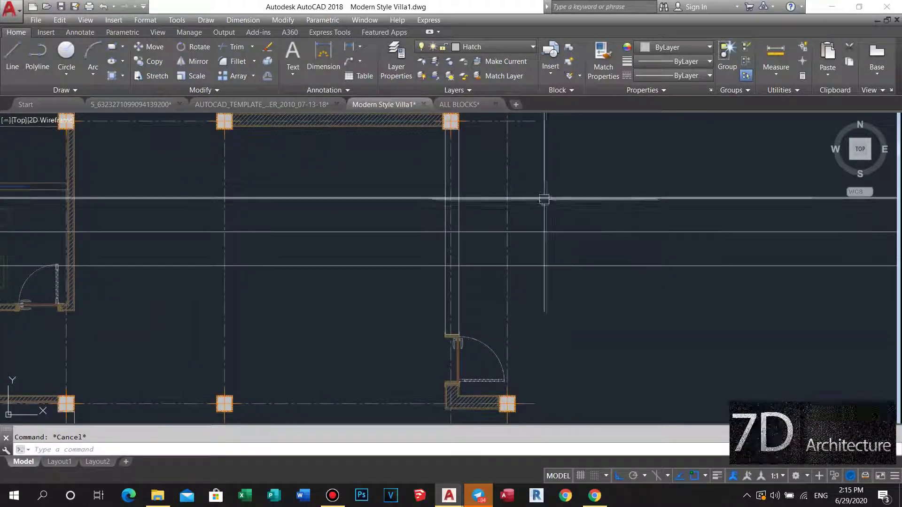
{"action": "key", "text": "Escape"}
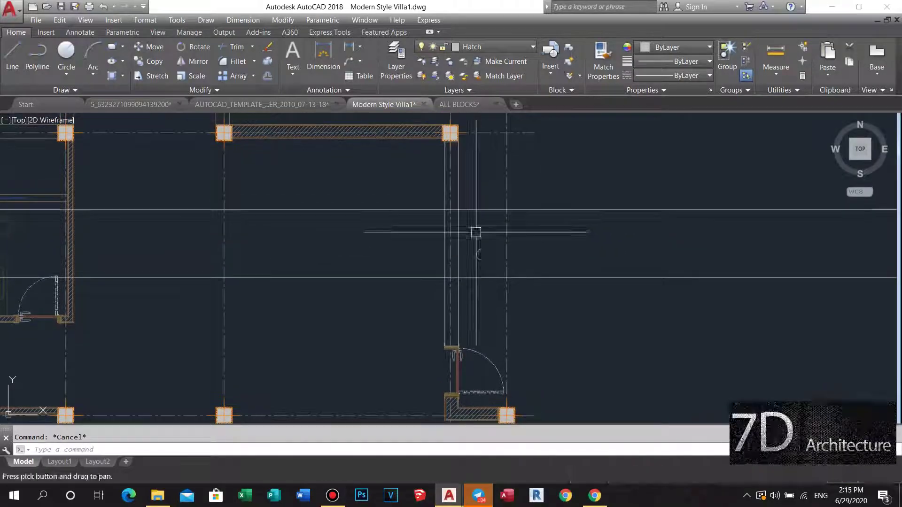
{"action": "middle_click_drag", "start_coordinate": [444, 179], "coordinate": [445, 206]}
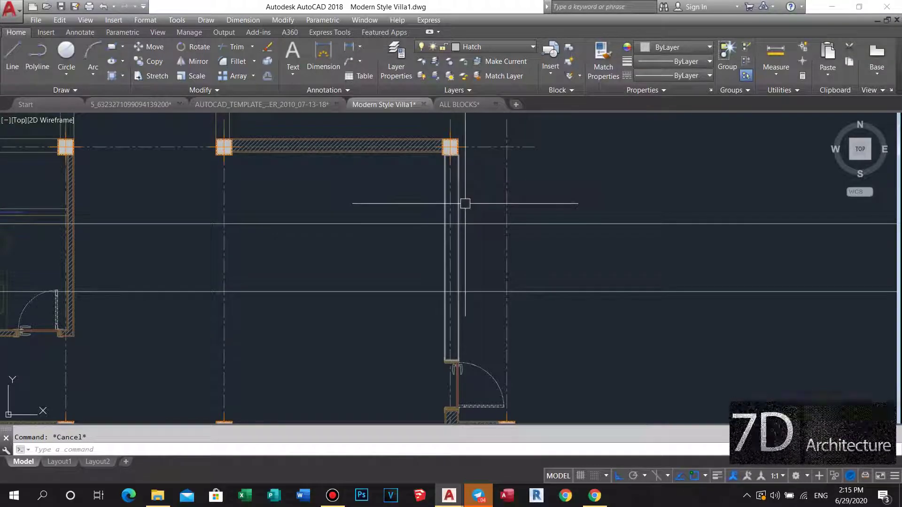
{"action": "middle_click_drag", "start_coordinate": [474, 199], "coordinate": [438, 198]}
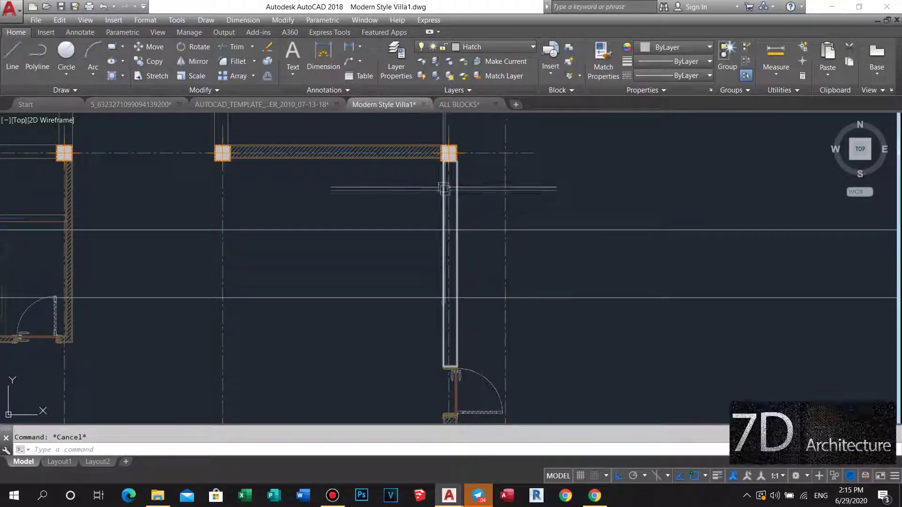
{"action": "scroll", "coordinate": [434, 174], "scroll_direction": "up", "scroll_amount": 3}
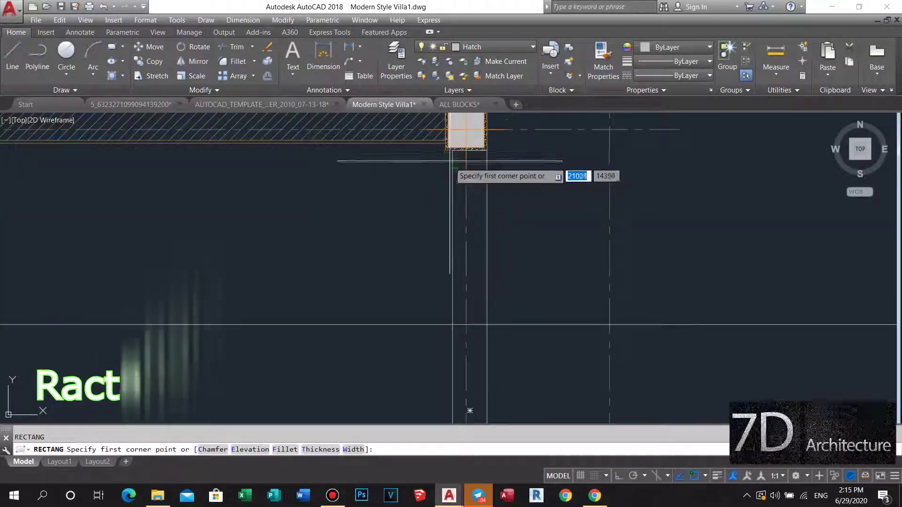
Step: Try two rectangles, at the column and on the wall, cancelling both
{"action": "left_click", "coordinate": [452, 149]}
{"action": "key", "text": "Escape"}
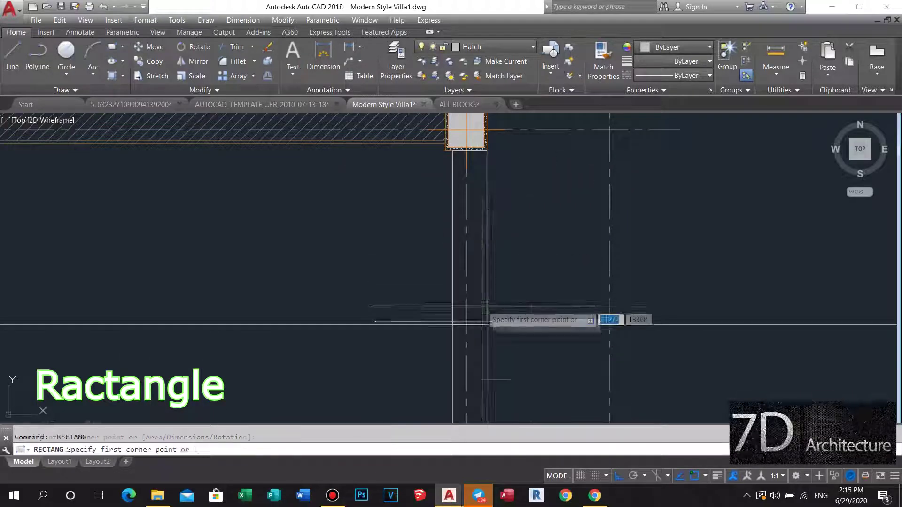
{"action": "scroll", "coordinate": [455, 232], "scroll_direction": "down", "scroll_amount": 3}
{"action": "scroll", "coordinate": [460, 201], "scroll_direction": "down", "scroll_amount": 2}
{"action": "scroll", "coordinate": [465, 281], "scroll_direction": "up", "scroll_amount": 2}
{"action": "scroll", "coordinate": [465, 281], "scroll_direction": "up", "scroll_amount": 3}
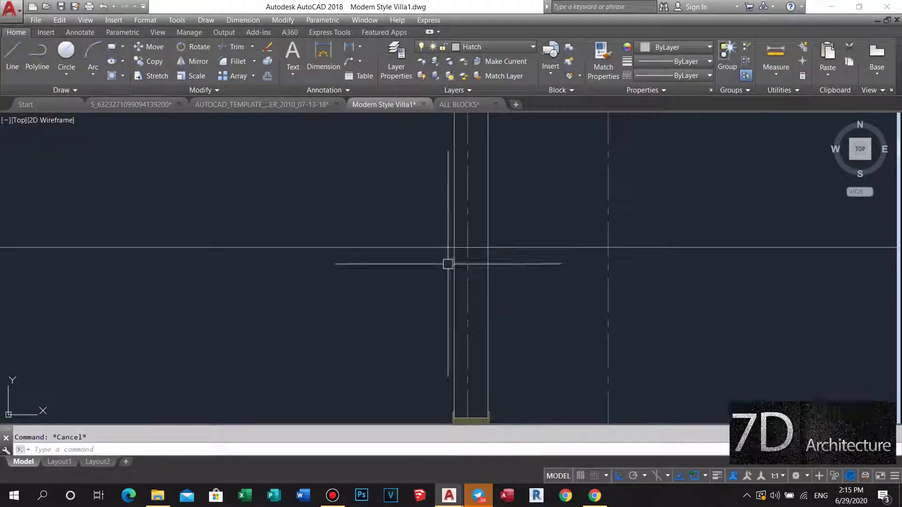
{"action": "left_click", "coordinate": [456, 237]}
{"action": "scroll", "coordinate": [469, 198], "scroll_direction": "down", "scroll_amount": 2}
{"action": "scroll", "coordinate": [470, 273], "scroll_direction": "up", "scroll_amount": 2}
{"action": "scroll", "coordinate": [498, 229], "scroll_direction": "up", "scroll_amount": 1}
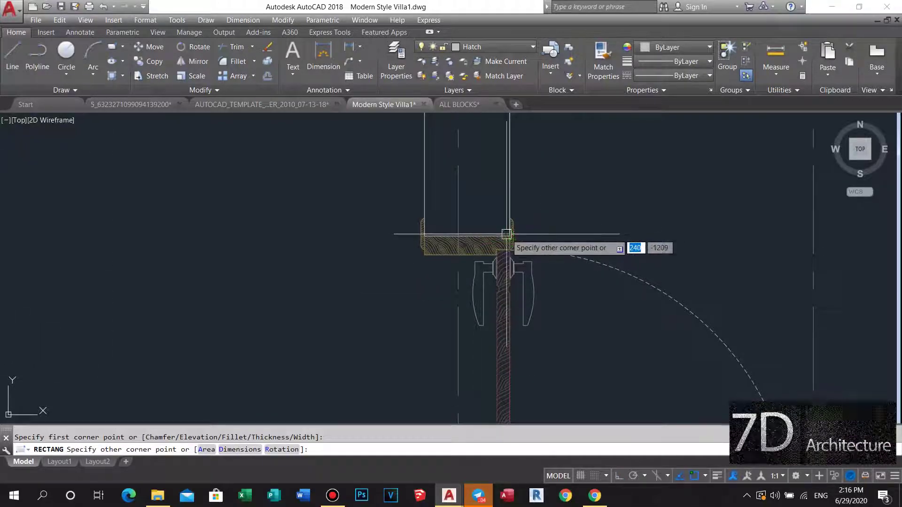
{"action": "key", "text": "Escape"}
{"action": "scroll", "coordinate": [482, 211], "scroll_direction": "down", "scroll_amount": 4}
{"action": "scroll", "coordinate": [453, 227], "scroll_direction": "down", "scroll_amount": 2}
Step: Erase the stray object near the wall below the top-right column
{"action": "left_click", "coordinate": [545, 228]}
{"action": "key", "text": "Escape"}
{"action": "middle_click_drag", "start_coordinate": [439, 202], "coordinate": [447, 237]}
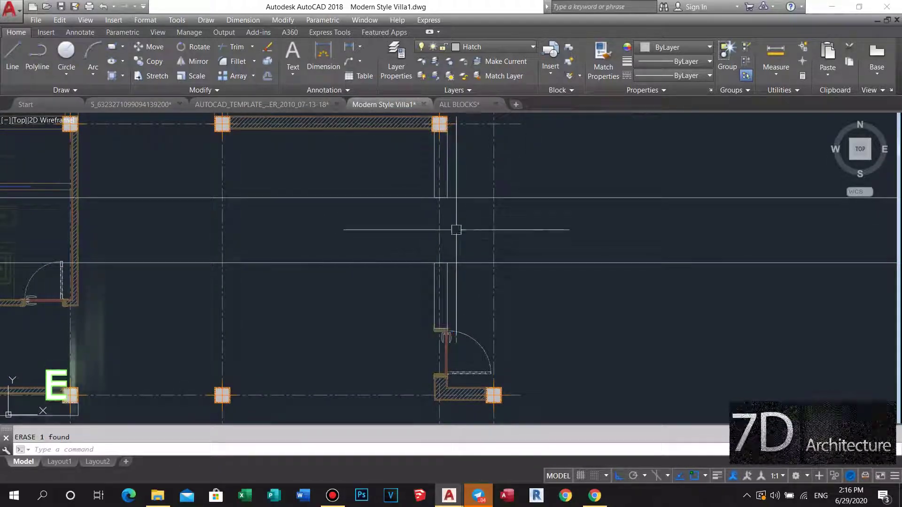
{"action": "middle_click_drag", "start_coordinate": [456, 229], "coordinate": [456, 242]}
{"action": "key", "text": "Escape"}
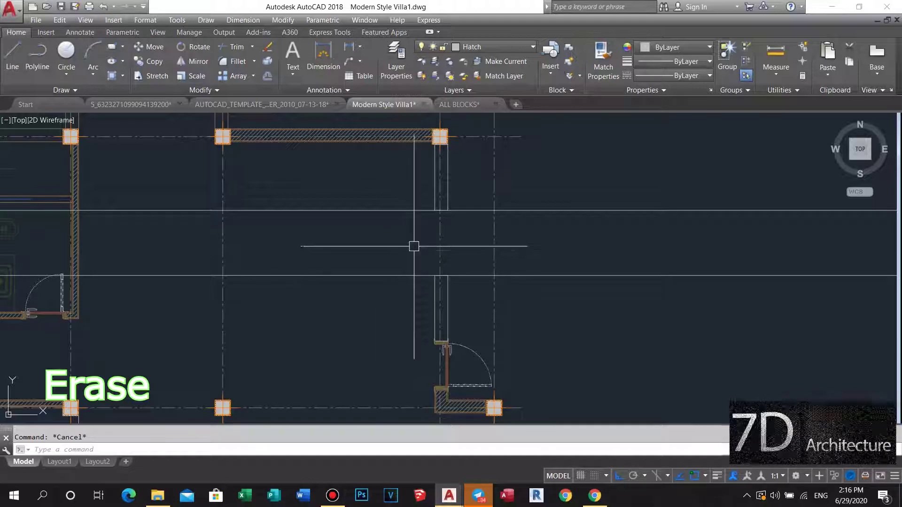
Step: Zoom into the column beside the vertical wall and start an offset
{"action": "scroll", "coordinate": [462, 296], "scroll_direction": "down", "scroll_amount": 3}
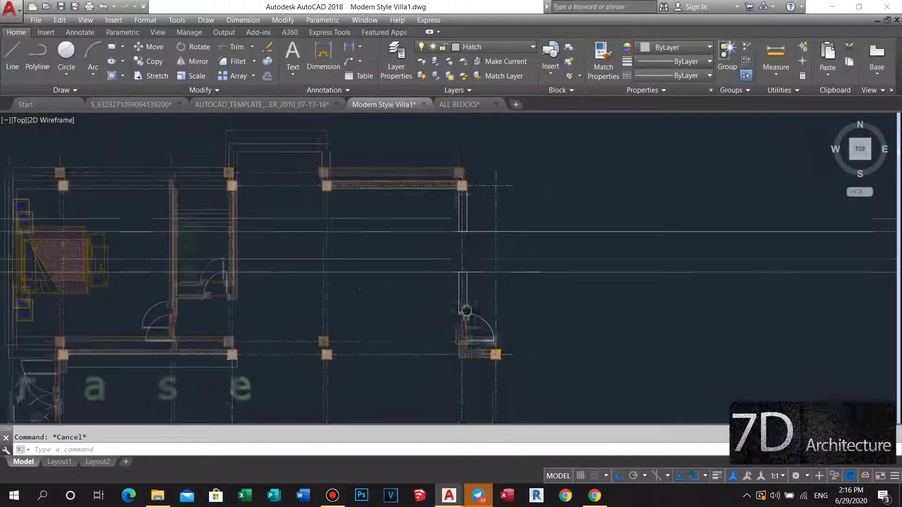
{"action": "scroll", "coordinate": [444, 235], "scroll_direction": "up", "scroll_amount": 6}
{"action": "middle_click_drag", "start_coordinate": [440, 246], "coordinate": [441, 247]}
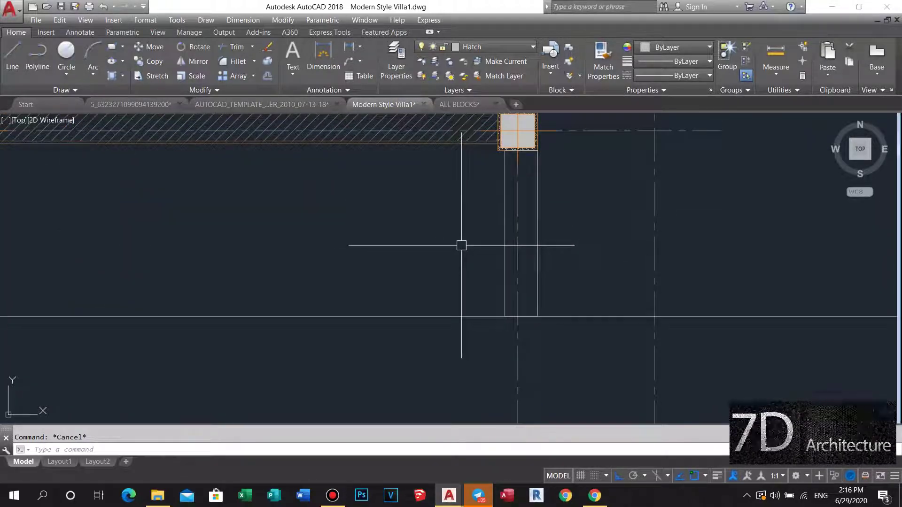
{"action": "scroll", "coordinate": [505, 235], "scroll_direction": "down", "scroll_amount": 2}
{"action": "scroll", "coordinate": [491, 235], "scroll_direction": "down", "scroll_amount": 1}
{"action": "middle_click_drag", "start_coordinate": [492, 235], "coordinate": [459, 238]}
{"action": "scroll", "coordinate": [469, 235], "scroll_direction": "up", "scroll_amount": 2}
{"action": "scroll", "coordinate": [479, 228], "scroll_direction": "up", "scroll_amount": 2}
{"action": "scroll", "coordinate": [456, 244], "scroll_direction": "up", "scroll_amount": 3}
{"action": "type", "text": "o"}
{"action": "key", "text": "Return"}
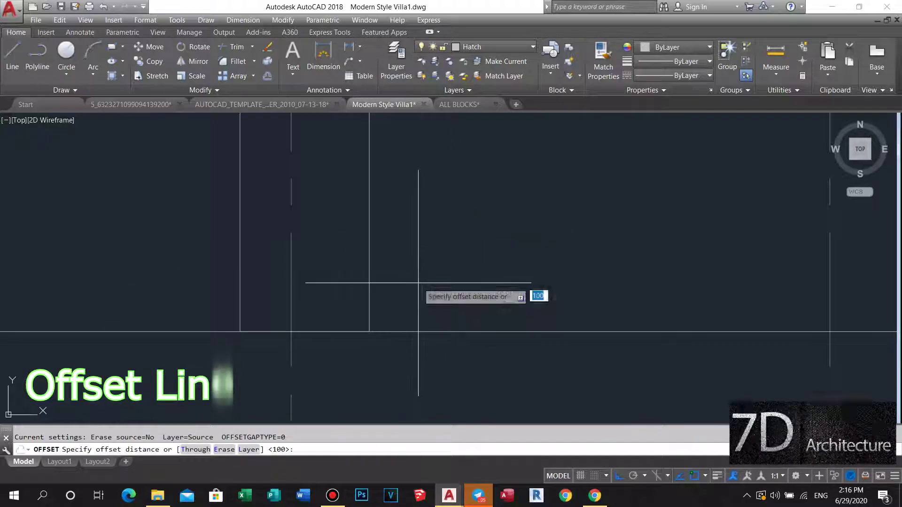
Step: Make two trial offset attempts and cancel both
{"action": "left_click", "coordinate": [481, 263]}
{"action": "key", "text": "Escape"}
{"action": "scroll", "coordinate": [410, 296], "scroll_direction": "down", "scroll_amount": 3}
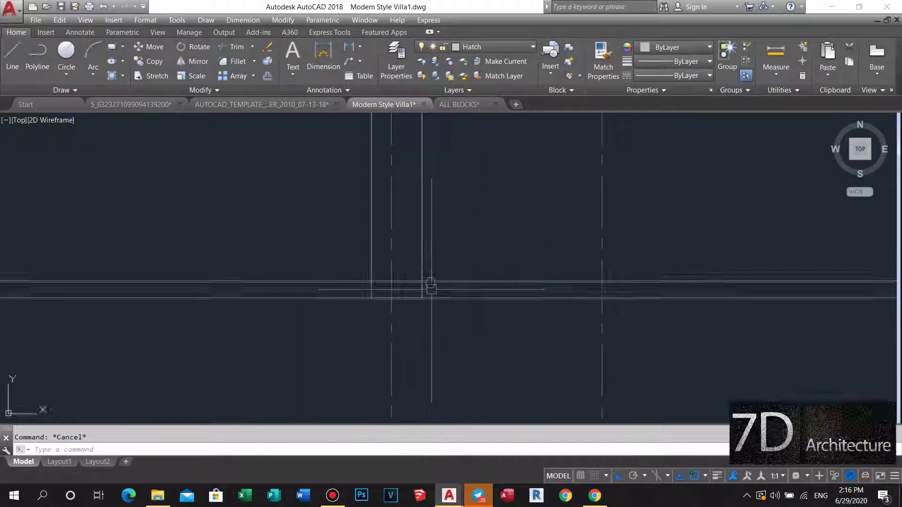
{"action": "type", "text": "XLINE"}
{"action": "left_click", "coordinate": [426, 280]}
{"action": "key", "text": "Return"}
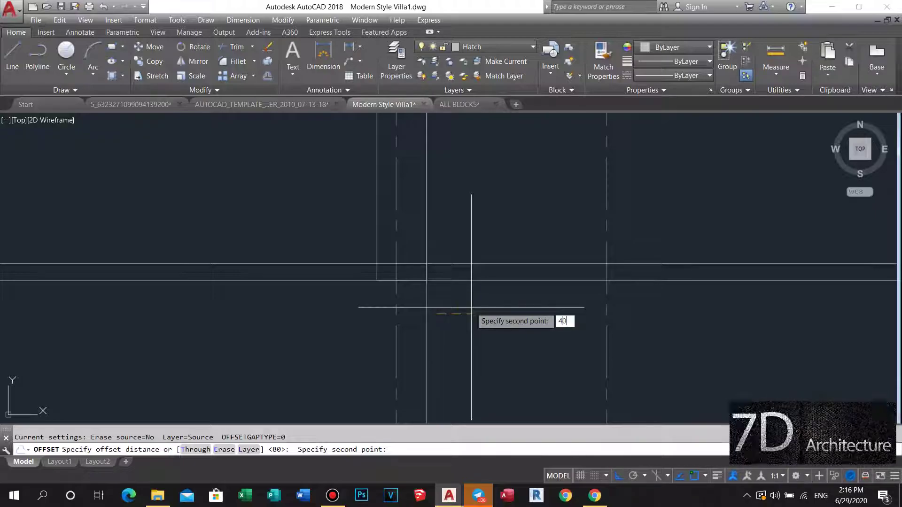
{"action": "key", "text": "Escape"}
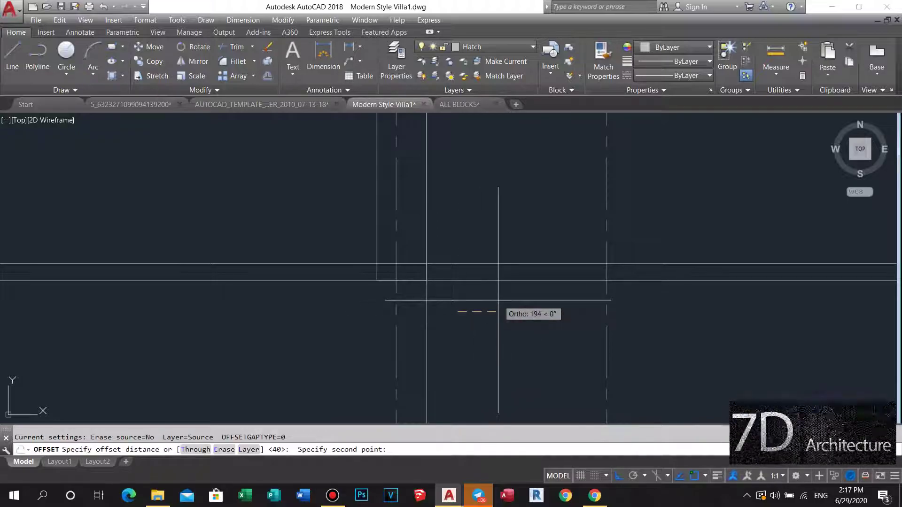
{"action": "scroll", "coordinate": [426, 284], "scroll_direction": "up", "scroll_amount": 2}
{"action": "key", "text": "Escape"}
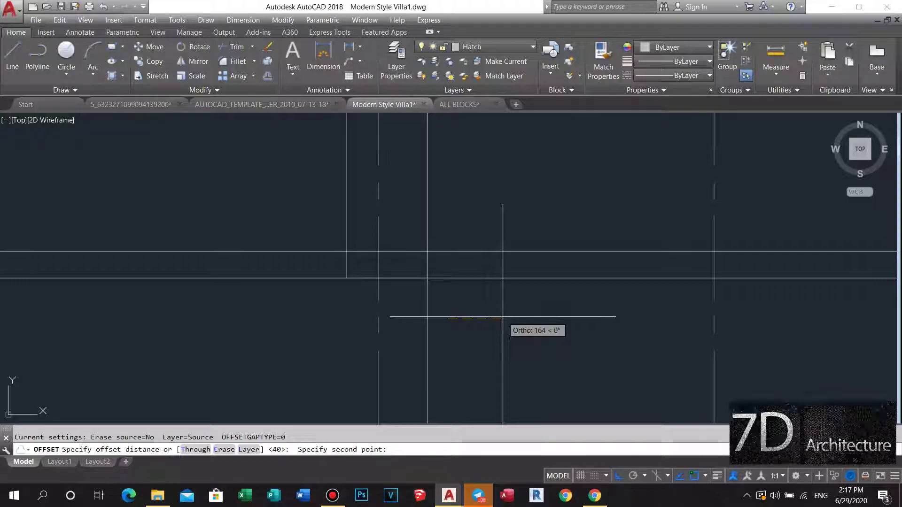
{"action": "type", "text": "50"}
Step: Offset the vertical wall line 50 units to the right
{"action": "key", "text": "Return"}
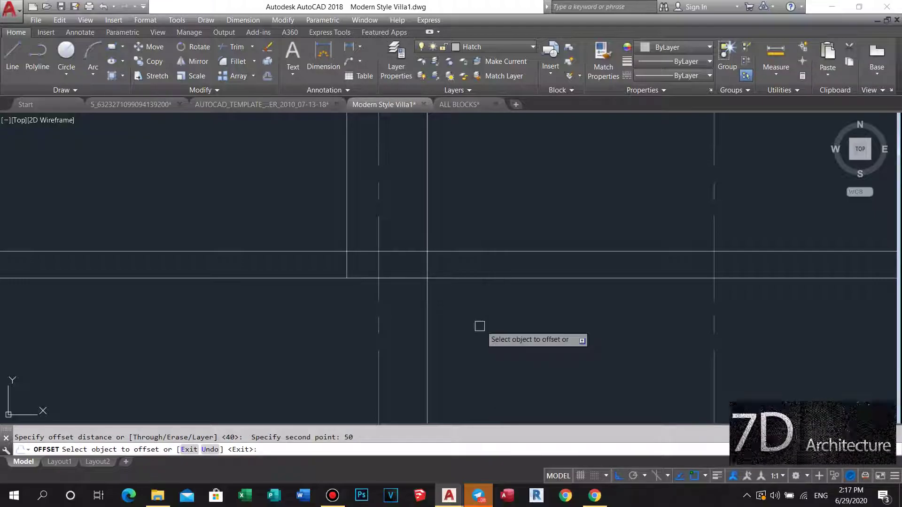
{"action": "left_click", "coordinate": [423, 339]}
{"action": "left_click", "coordinate": [461, 330]}
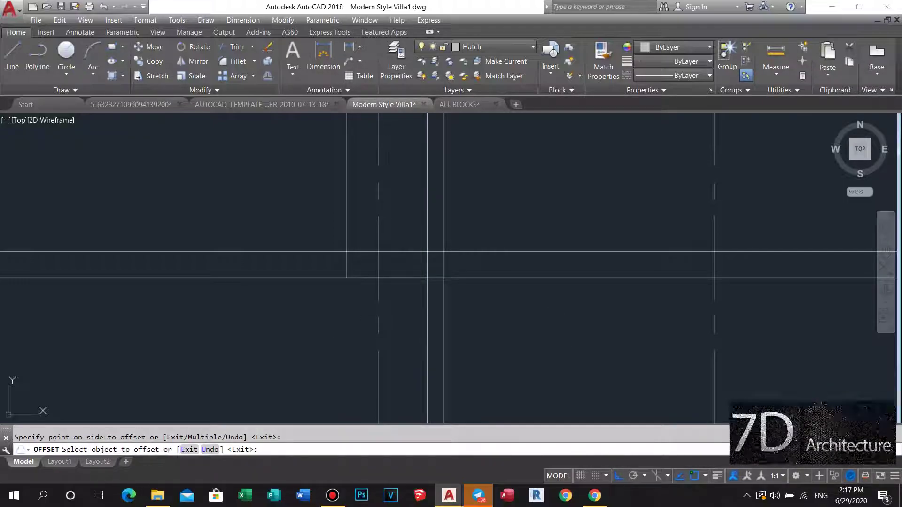
{"action": "scroll", "coordinate": [446, 279], "scroll_direction": "up", "scroll_amount": 2}
Step: Start a rectangle at the wall, then cancel it
{"action": "scroll", "coordinate": [432, 248], "scroll_direction": "up", "scroll_amount": 1}
{"action": "key", "text": "Return"}
{"action": "left_click", "coordinate": [423, 280]}
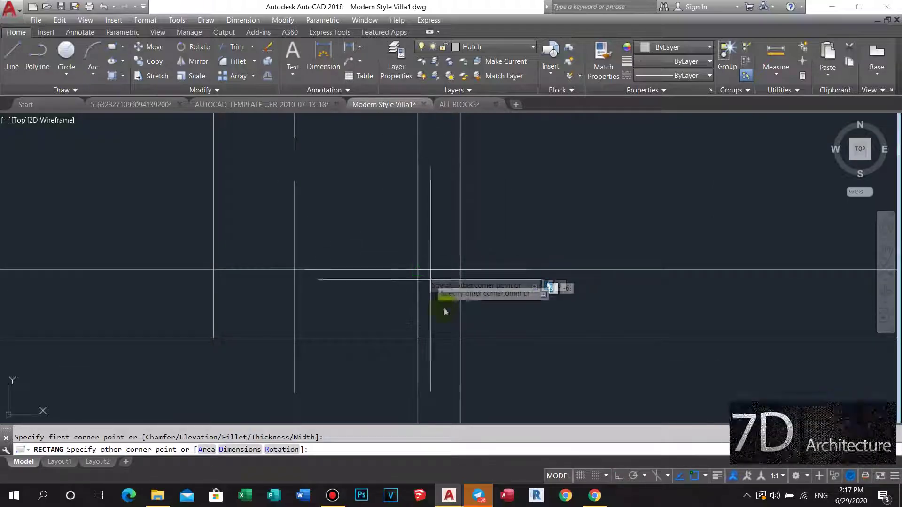
{"action": "key", "text": "Escape"}
Step: Erase the two extra vertical lines below the column using a window selection
{"action": "scroll", "coordinate": [467, 270], "scroll_direction": "up", "scroll_amount": 1}
{"action": "left_click", "coordinate": [465, 268]}
{"action": "key", "text": "Escape"}
{"action": "left_click", "coordinate": [480, 309]}
{"action": "left_click", "coordinate": [420, 316]}
{"action": "type", "text": "e"}
{"action": "key", "text": "Return"}
Step: Bring the hatched wall and square column into view and start Match Properties
{"action": "scroll", "coordinate": [495, 249], "scroll_direction": "down", "scroll_amount": 2}
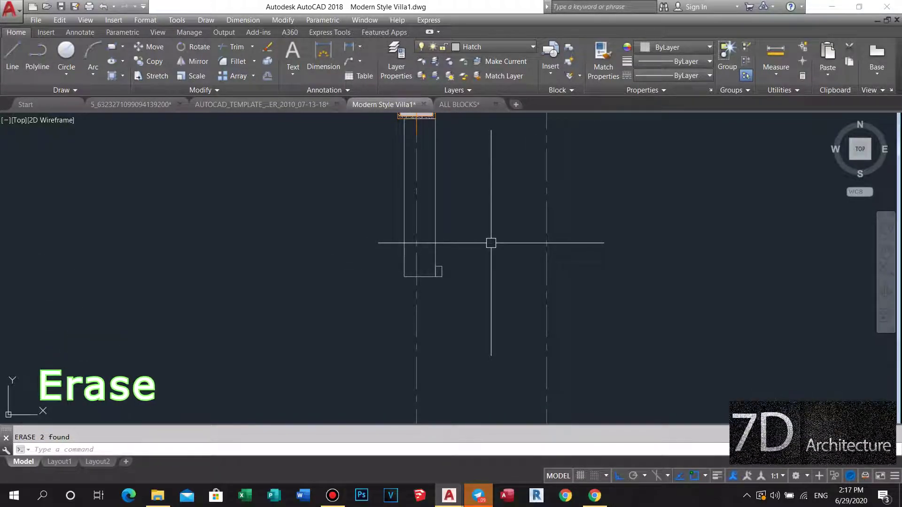
{"action": "scroll", "coordinate": [432, 272], "scroll_direction": "up", "scroll_amount": 5}
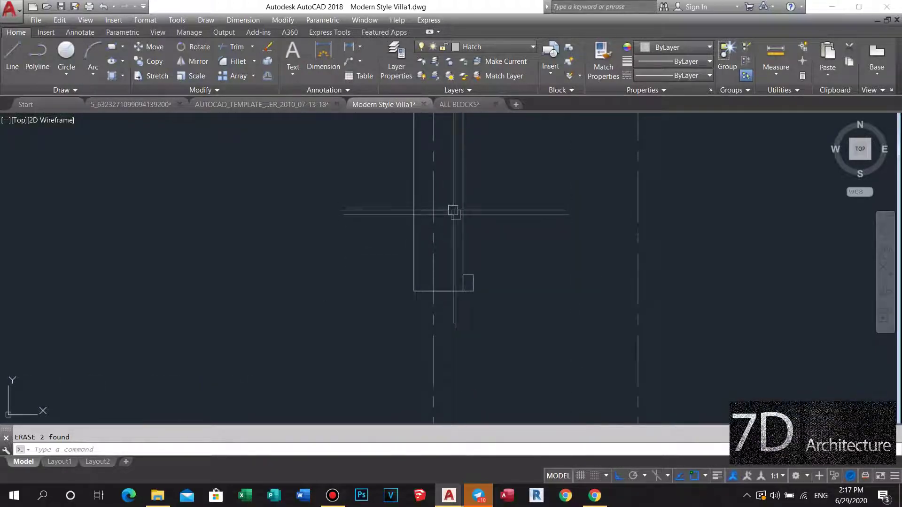
{"action": "middle_click_drag", "start_coordinate": [386, 228], "coordinate": [367, 303]}
{"action": "mouse_move", "coordinate": [382, 259]}
{"action": "middle_mouse_down"}
{"action": "mouse_move", "coordinate": [365, 276]}
{"action": "mouse_move", "coordinate": [344, 275]}
{"action": "middle_mouse_up"}
{"action": "type", "text": "a"}
{"action": "key", "text": "Return"}
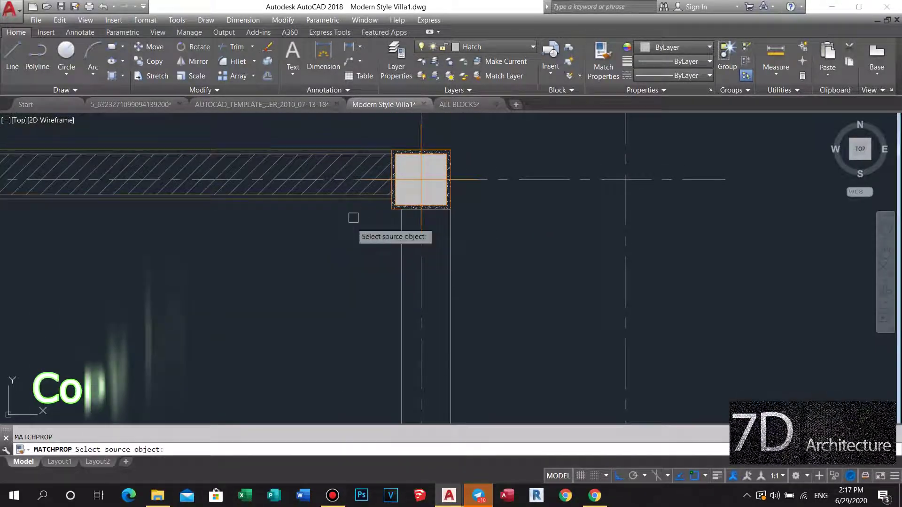
Step: Pick the hatched wall as the property source, then cancel and pan to the column
{"action": "left_click", "coordinate": [376, 149]}
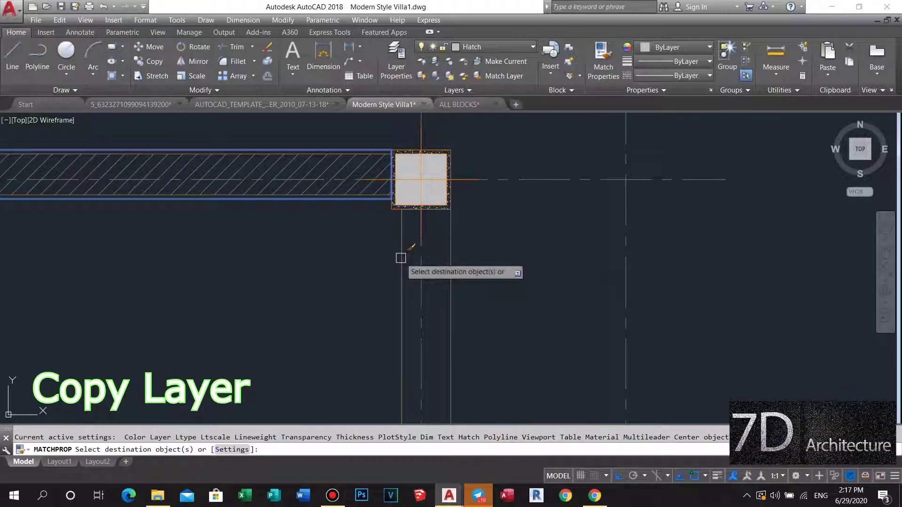
{"action": "key", "text": "Escape"}
{"action": "middle_click_drag", "start_coordinate": [435, 290], "coordinate": [467, 276]}
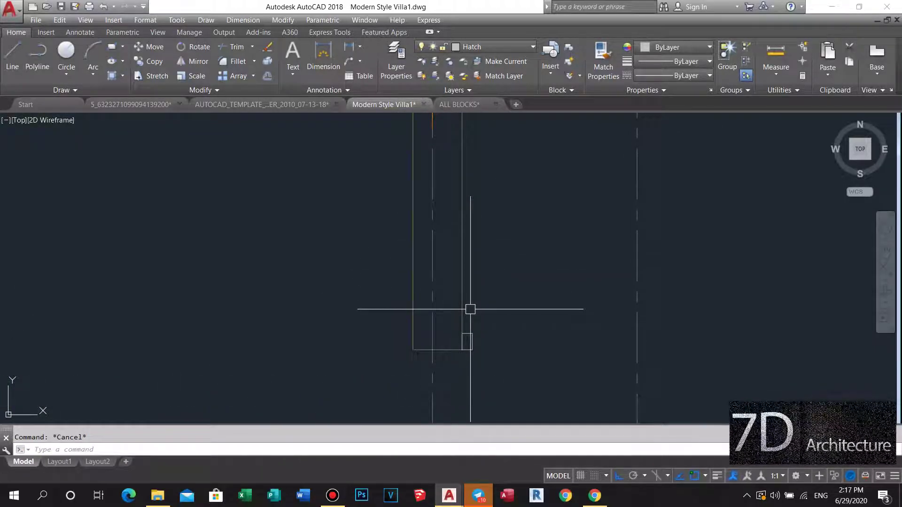
{"action": "middle_click_drag", "start_coordinate": [449, 266], "coordinate": [447, 302]}
{"action": "scroll", "coordinate": [447, 302], "scroll_direction": "down", "scroll_amount": 2}
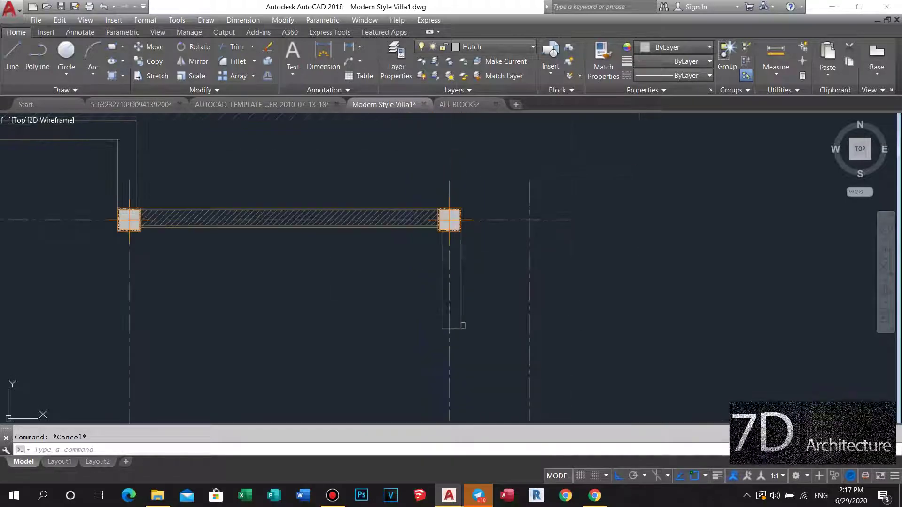
{"action": "scroll", "coordinate": [456, 274], "scroll_direction": "up", "scroll_amount": 2}
{"action": "scroll", "coordinate": [436, 201], "scroll_direction": "up", "scroll_amount": 3}
{"action": "scroll", "coordinate": [437, 200], "scroll_direction": "up", "scroll_amount": 1}
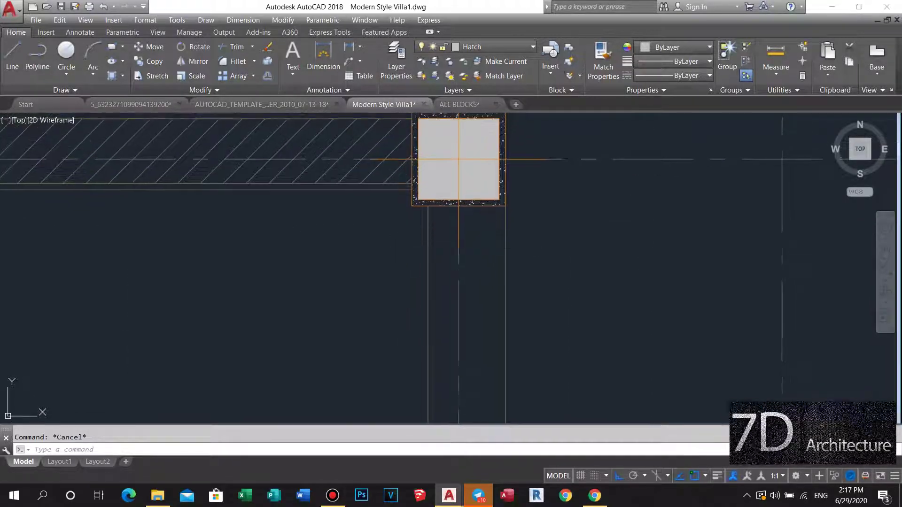
Step: Try an offset with a 20-unit distance, then exit it
{"action": "type", "text": "o"}
{"action": "key", "text": "Return"}
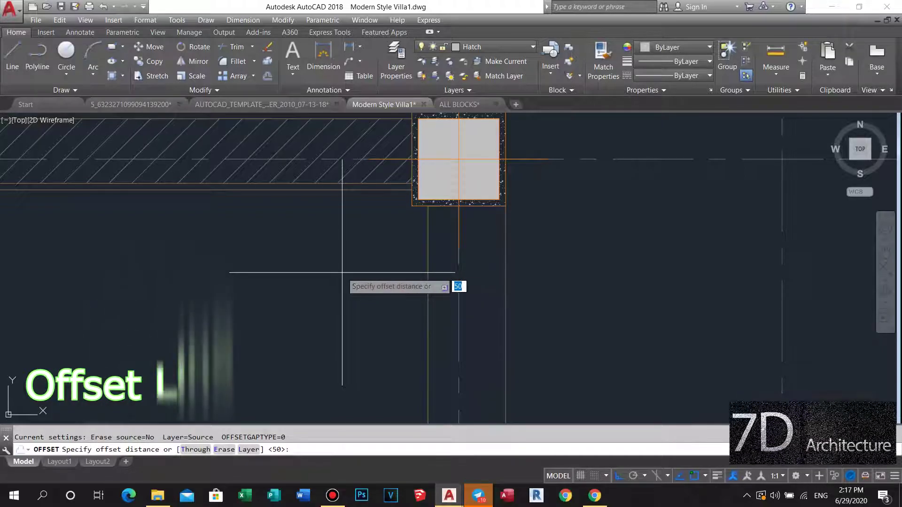
{"action": "left_click", "coordinate": [342, 272]}
{"action": "type", "text": "0"}
{"action": "key", "text": "Return"}
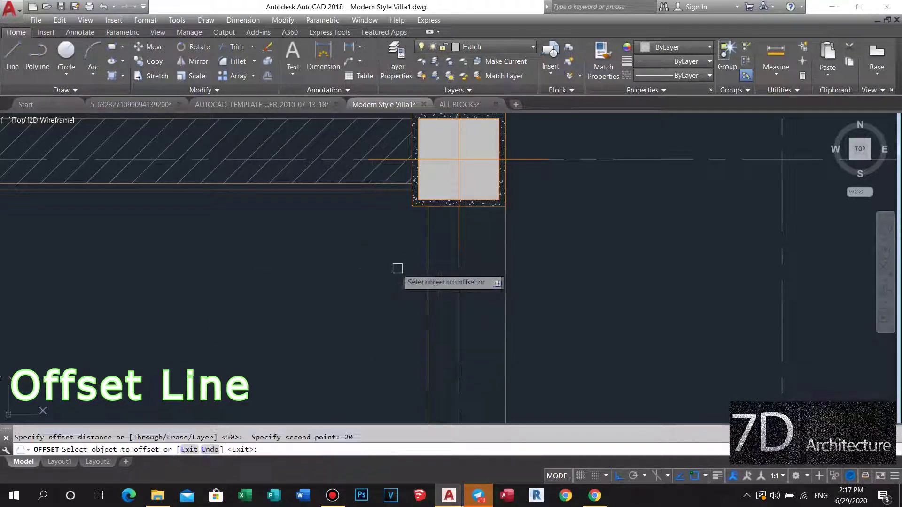
{"action": "middle_click_drag", "start_coordinate": [439, 236], "coordinate": [432, 248]}
{"action": "key", "text": "Escape"}
Step: Grip the narrow rectangle's top edge to stretch it up to the column
{"action": "scroll", "coordinate": [456, 227], "scroll_direction": "up", "scroll_amount": 6}
{"action": "left_click", "coordinate": [455, 230]}
{"action": "left_click", "coordinate": [468, 223]}
{"action": "key", "text": "Escape"}
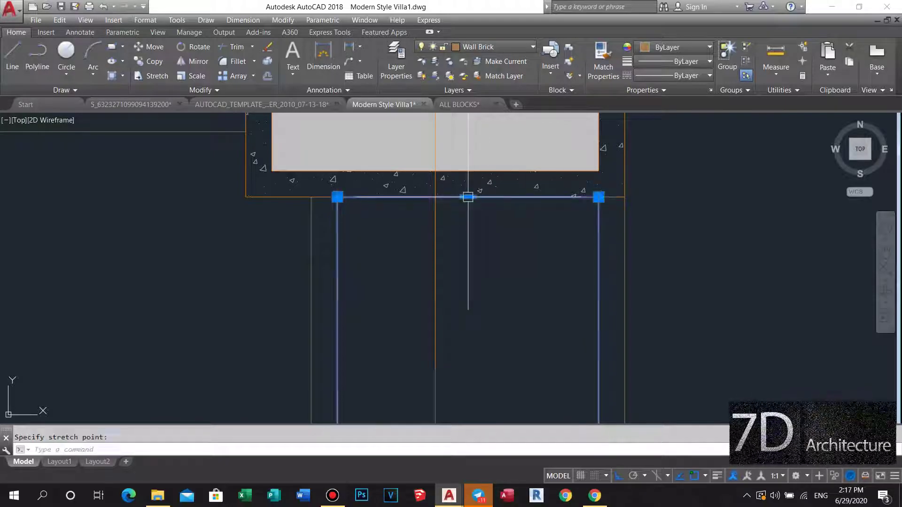
{"action": "key", "text": "Escape"}
Step: Start hatching the vertical wall below the column, previewing a SOLID fill
{"action": "scroll", "coordinate": [373, 219], "scroll_direction": "down", "scroll_amount": 5}
{"action": "scroll", "coordinate": [373, 218], "scroll_direction": "down", "scroll_amount": 3}
{"action": "scroll", "coordinate": [359, 234], "scroll_direction": "up", "scroll_amount": 3}
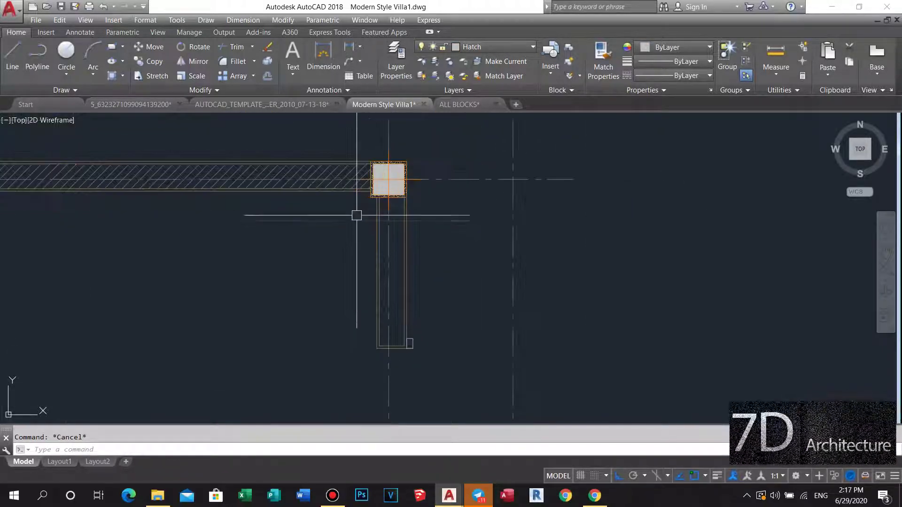
{"action": "scroll", "coordinate": [354, 193], "scroll_direction": "up", "scroll_amount": 3}
{"action": "middle_click_drag", "start_coordinate": [395, 271], "coordinate": [393, 291]}
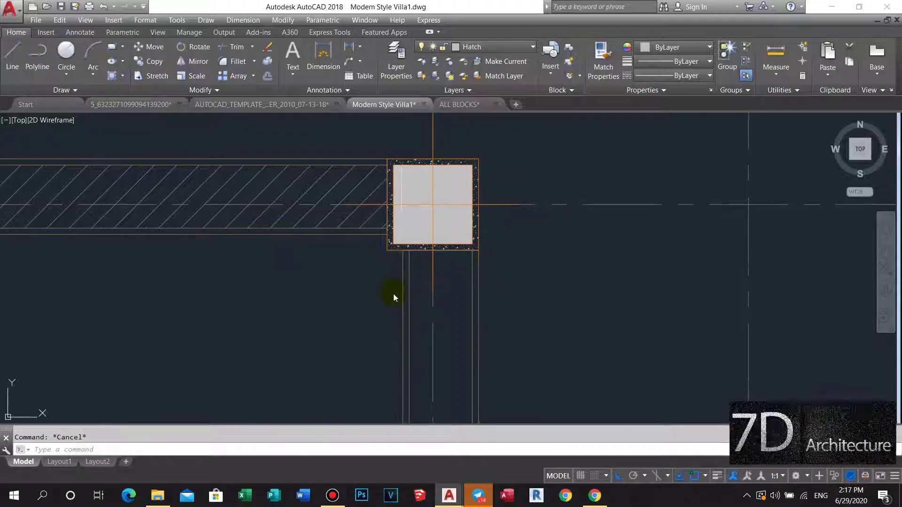
{"action": "type", "text": "h"}
{"action": "key", "text": "Return"}
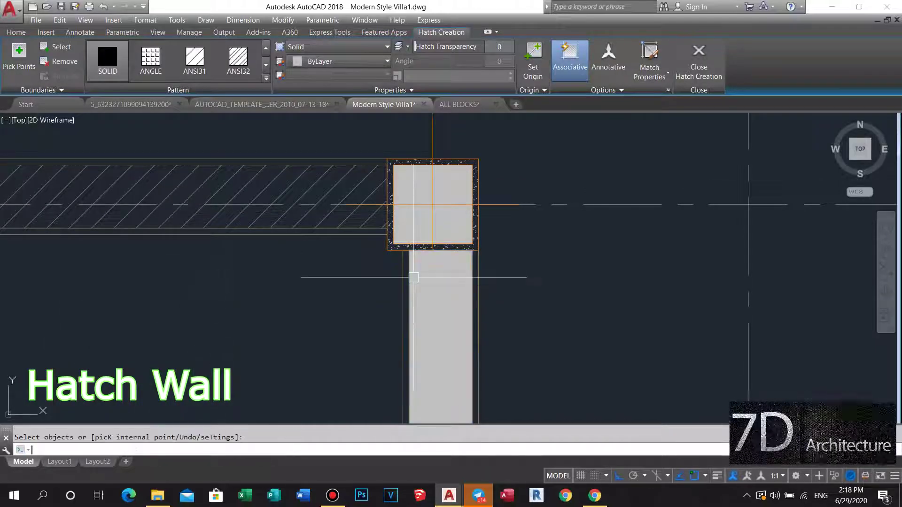
{"action": "key", "text": "Escape"}
{"action": "middle_click_drag", "start_coordinate": [323, 253], "coordinate": [327, 270]}
{"action": "type", "text": "ma"}
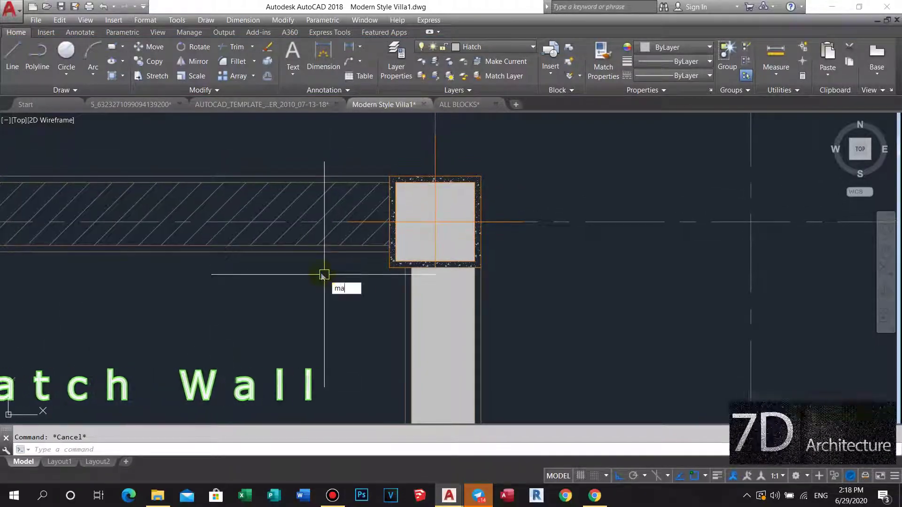
{"action": "key", "text": "Return"}
{"action": "left_click", "coordinate": [335, 242]}
{"action": "scroll", "coordinate": [428, 301], "scroll_direction": "down", "scroll_amount": 5}
{"action": "key", "text": "Escape"}
{"action": "scroll", "coordinate": [443, 207], "scroll_direction": "up", "scroll_amount": 2}
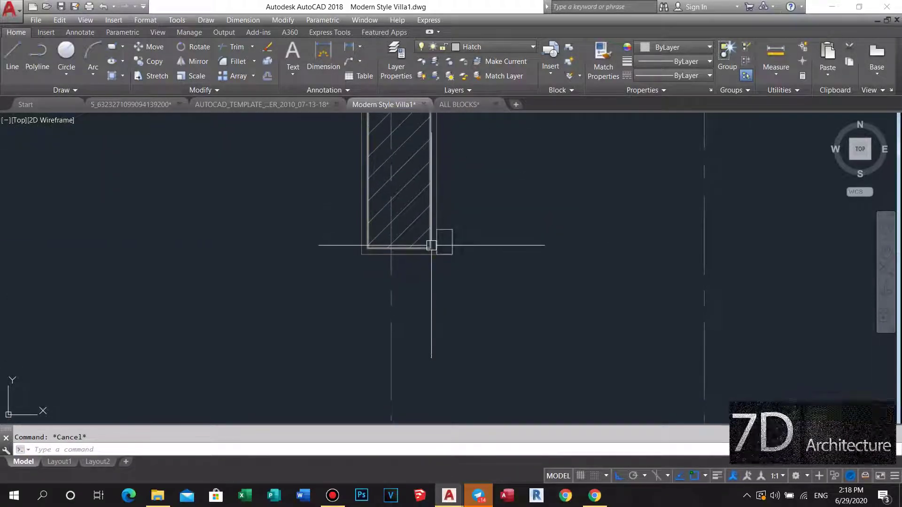
{"action": "left_click", "coordinate": [437, 209]}
{"action": "scroll", "coordinate": [455, 225], "scroll_direction": "down", "scroll_amount": 3}
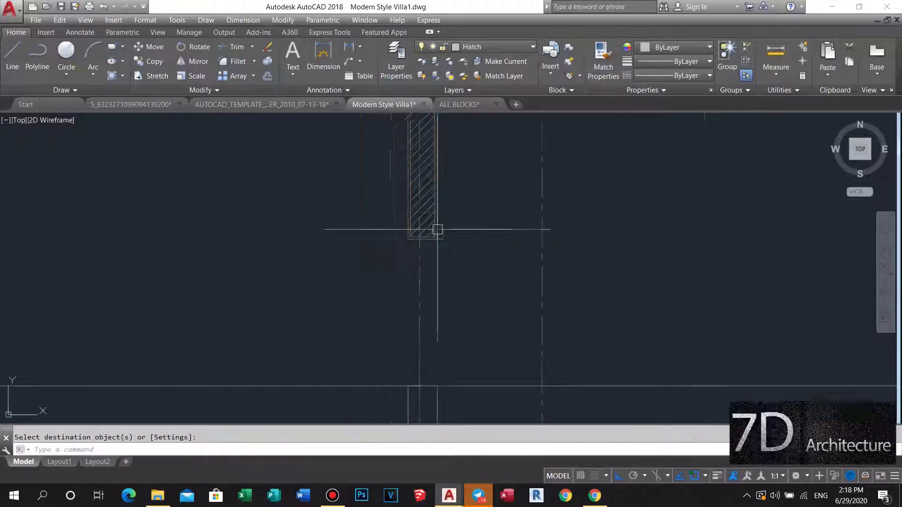
{"action": "scroll", "coordinate": [445, 189], "scroll_direction": "up", "scroll_amount": 3}
{"action": "scroll", "coordinate": [438, 277], "scroll_direction": "down", "scroll_amount": 4}
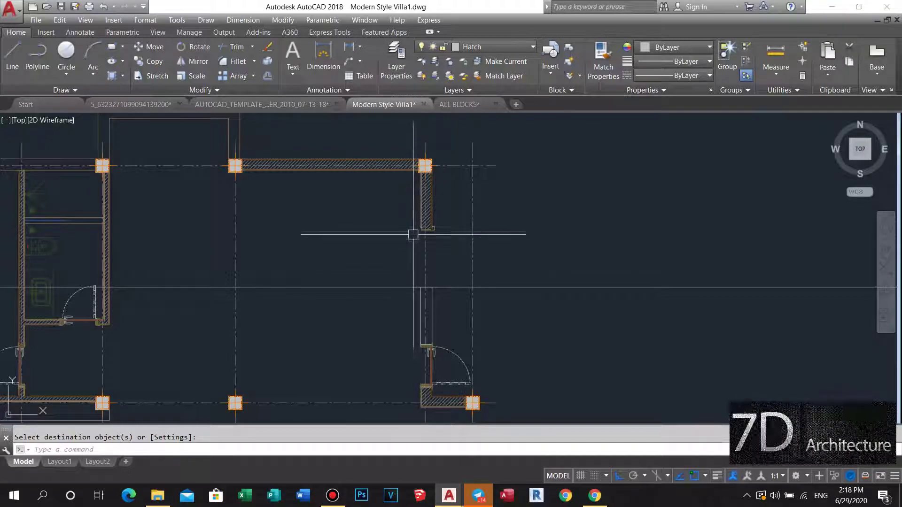
{"action": "scroll", "coordinate": [437, 196], "scroll_direction": "up", "scroll_amount": 5}
{"action": "scroll", "coordinate": [376, 256], "scroll_direction": "down", "scroll_amount": 6}
{"action": "scroll", "coordinate": [376, 256], "scroll_direction": "up", "scroll_amount": 5}
{"action": "type", "text": "a"}
{"action": "key", "text": "Return"}
{"action": "scroll", "coordinate": [358, 248], "scroll_direction": "up", "scroll_amount": 3}
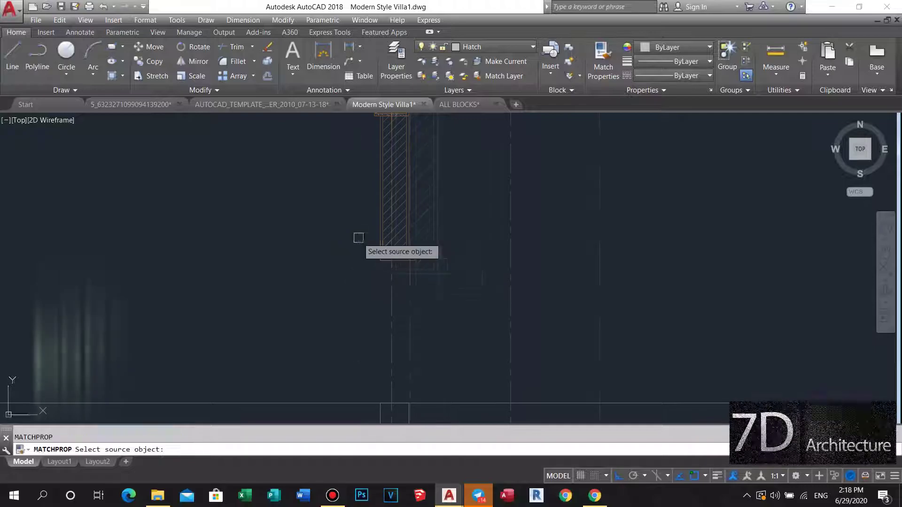
{"action": "left_click", "coordinate": [411, 219]}
{"action": "scroll", "coordinate": [397, 249], "scroll_direction": "down", "scroll_amount": 5}
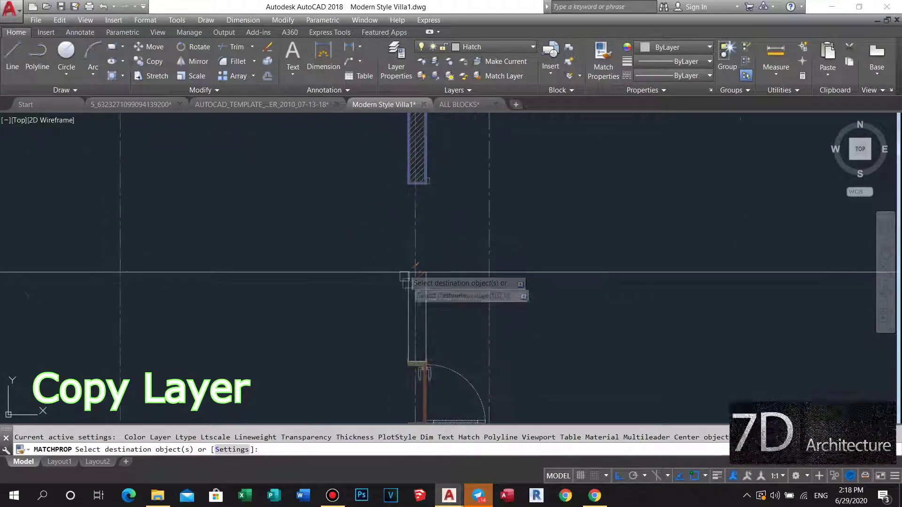
{"action": "type", "text": "o"}
{"action": "key", "text": "Return"}
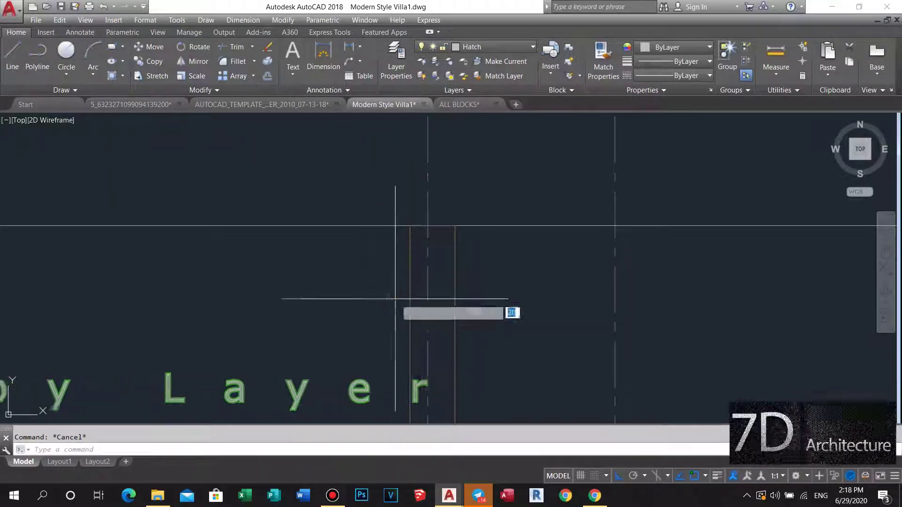
{"action": "key", "text": "Return"}
{"action": "key", "text": "Escape"}
{"action": "scroll", "coordinate": [420, 264], "scroll_direction": "down", "scroll_amount": 3}
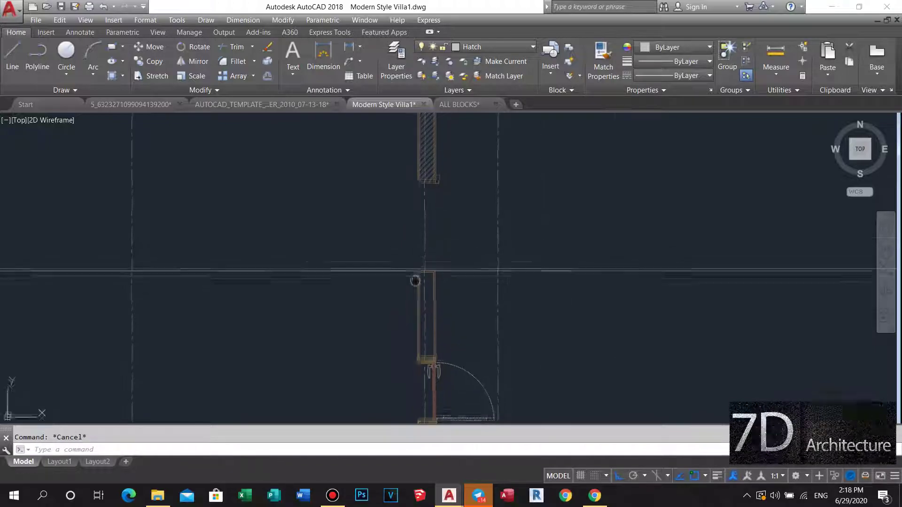
{"action": "scroll", "coordinate": [423, 195], "scroll_direction": "up", "scroll_amount": 2}
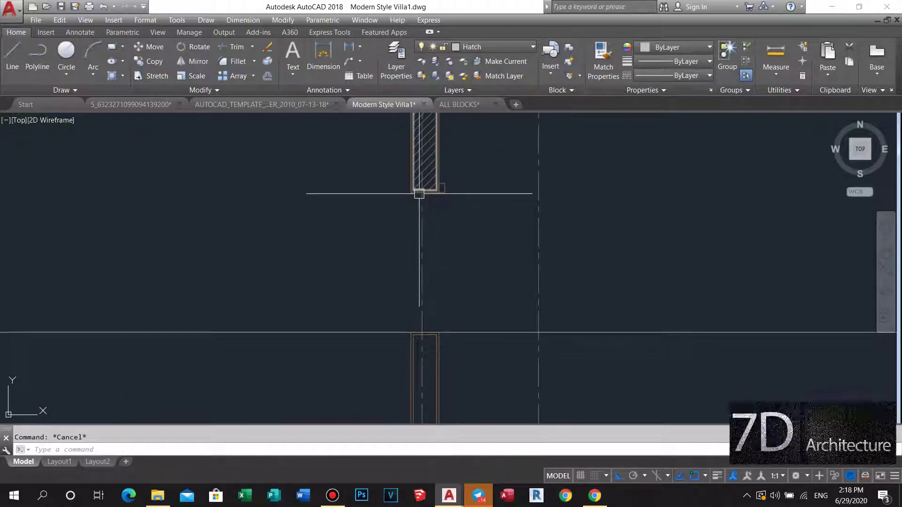
{"action": "middle_click_drag", "start_coordinate": [420, 244], "coordinate": [423, 263]}
{"action": "type", "text": "ec"}
{"action": "key", "text": "Return"}
{"action": "left_click", "coordinate": [423, 207]}
{"action": "scroll", "coordinate": [451, 354], "scroll_direction": "up", "scroll_amount": 2}
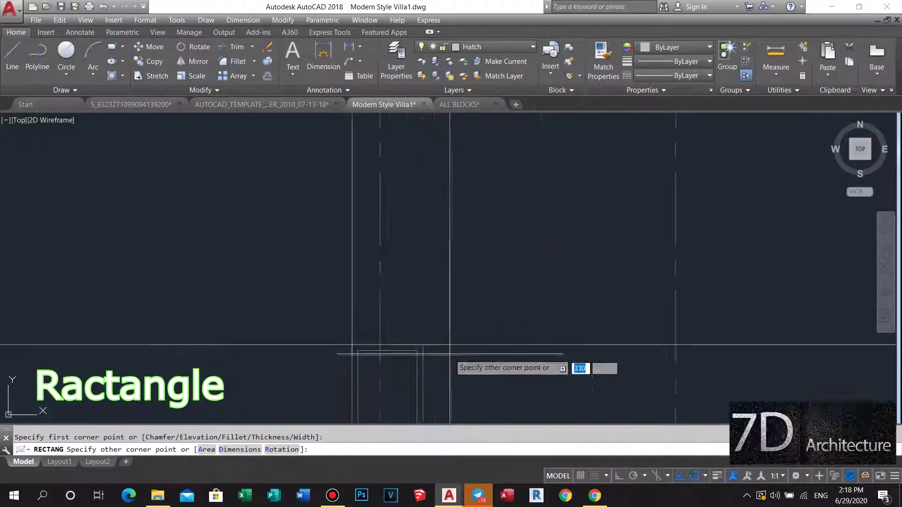
{"action": "key", "text": "Escape"}
{"action": "scroll", "coordinate": [428, 348], "scroll_direction": "down", "scroll_amount": 3}
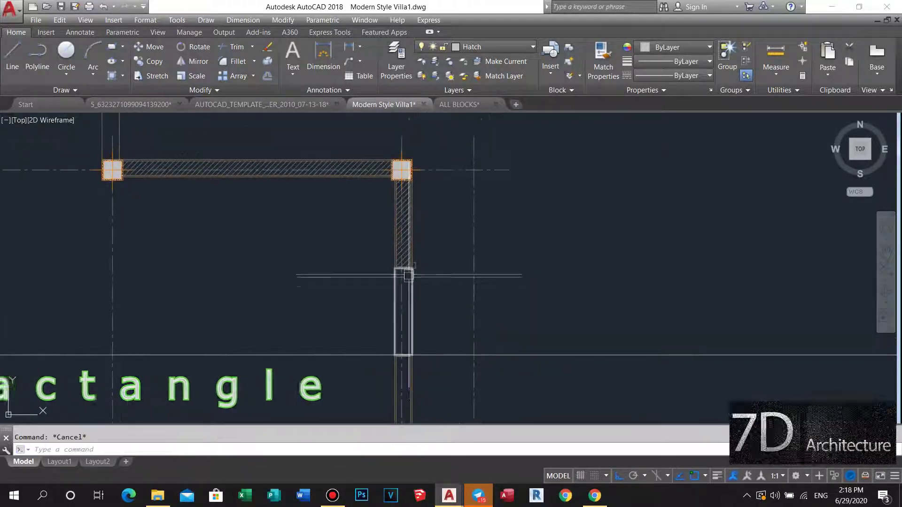
{"action": "scroll", "coordinate": [408, 261], "scroll_direction": "down", "scroll_amount": 4}
{"action": "scroll", "coordinate": [402, 235], "scroll_direction": "down", "scroll_amount": 2}
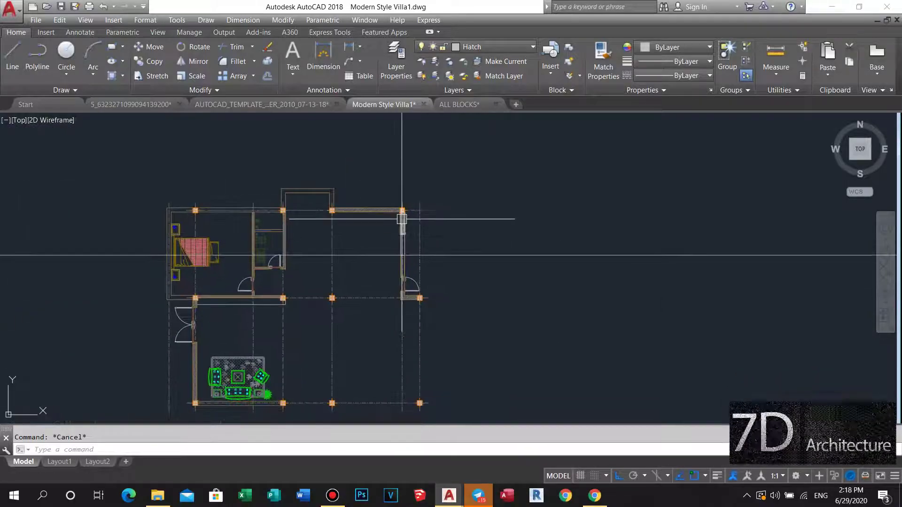
{"action": "scroll", "coordinate": [401, 219], "scroll_direction": "up", "scroll_amount": 3}
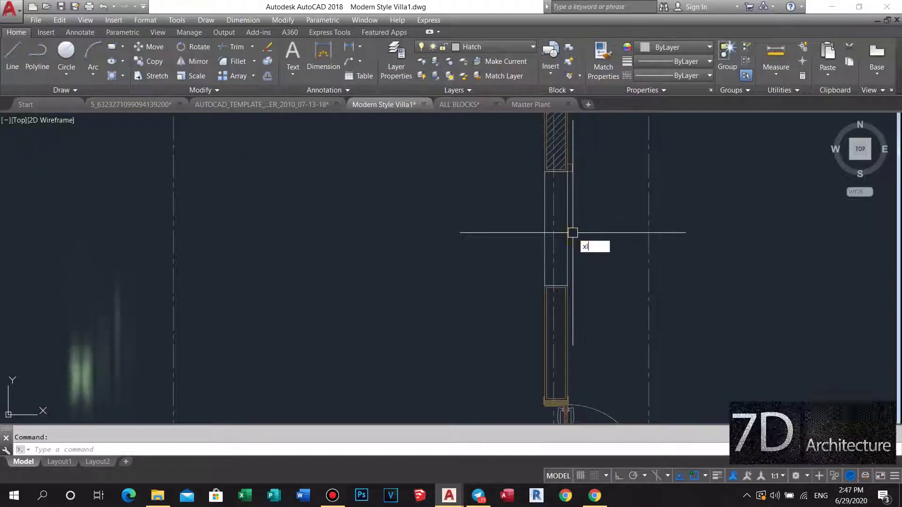
Step: Start a construction line on the wall, then cancel it
{"action": "key", "text": "Return"}
{"action": "left_click", "coordinate": [556, 229]}
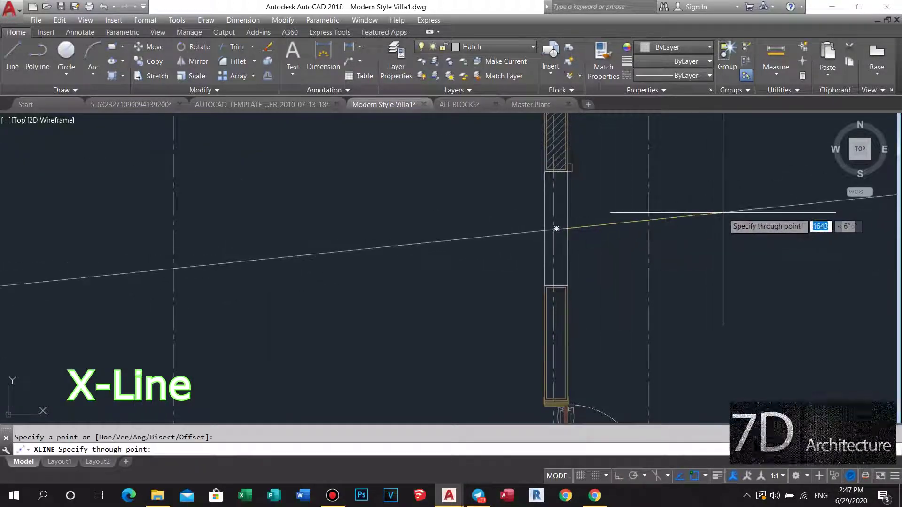
{"action": "key", "text": "Escape"}
{"action": "scroll", "coordinate": [721, 231], "scroll_direction": "down", "scroll_amount": 5}
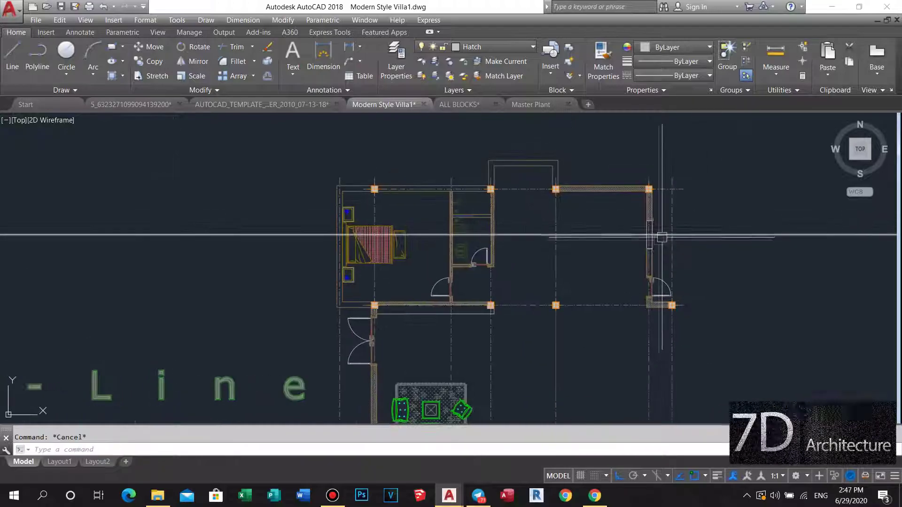
{"action": "scroll", "coordinate": [661, 238], "scroll_direction": "up", "scroll_amount": 4}
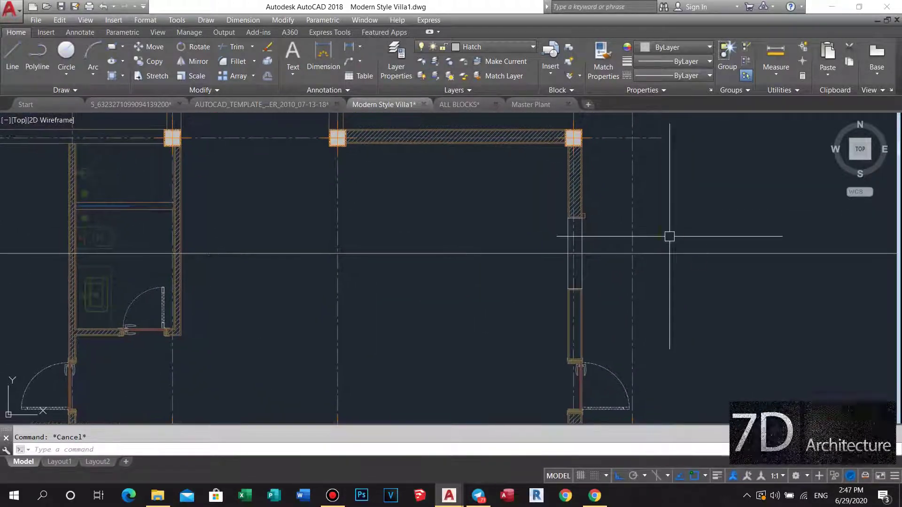
Step: Offset the horizontal line 800 units downward
{"action": "type", "text": "o"}
{"action": "key", "text": "Return"}
{"action": "left_click", "coordinate": [659, 239]}
{"action": "type", "text": "800"}
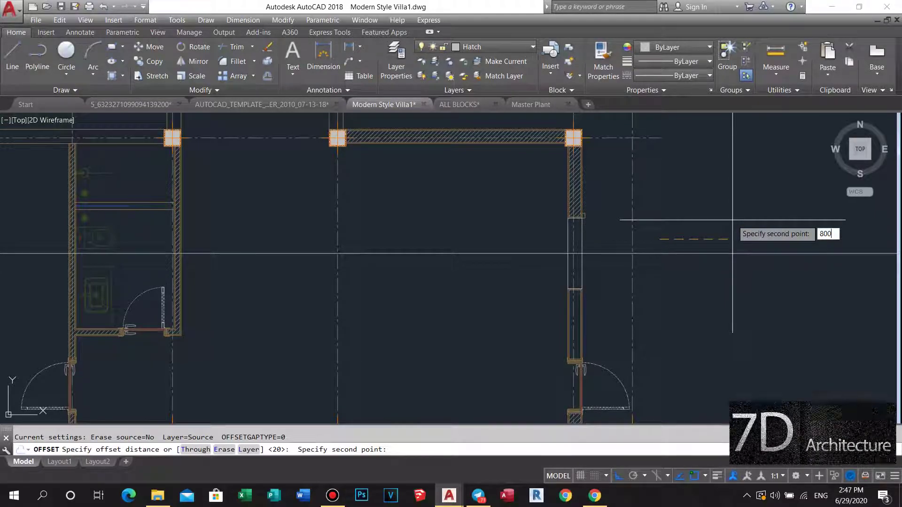
{"action": "key", "text": "Return"}
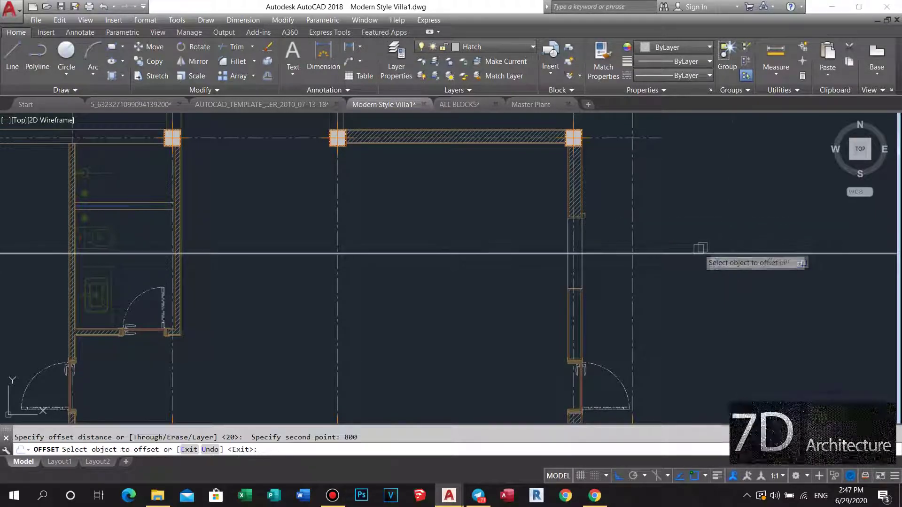
{"action": "left_click", "coordinate": [697, 250]}
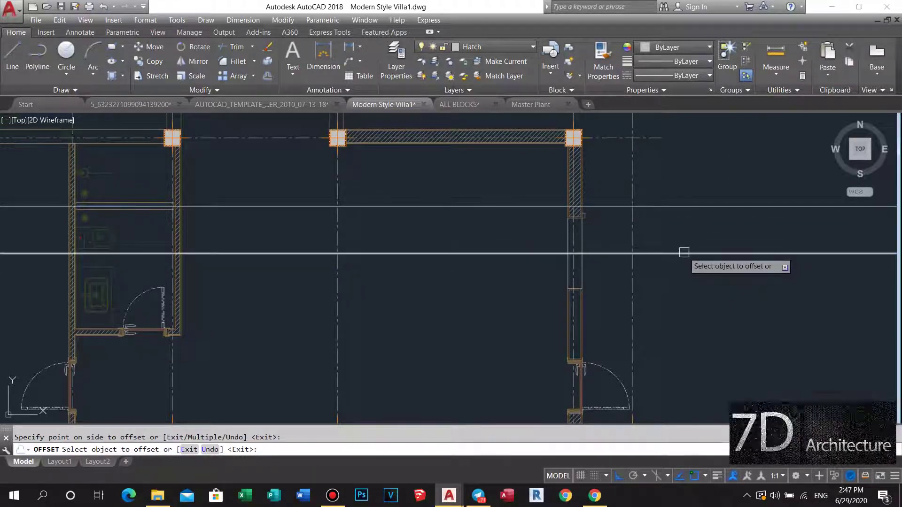
{"action": "left_click", "coordinate": [684, 253]}
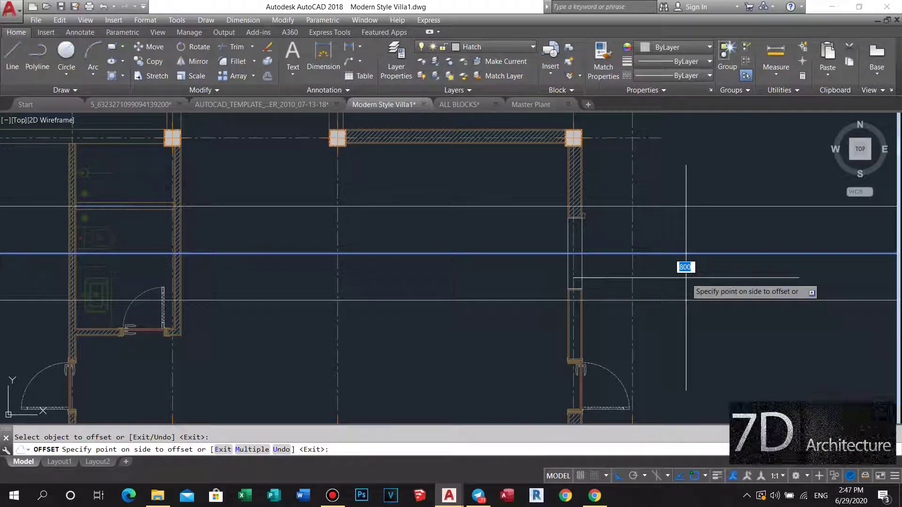
{"action": "left_click", "coordinate": [686, 277]}
{"action": "key", "text": "Escape"}
{"action": "scroll", "coordinate": [685, 277], "scroll_direction": "down", "scroll_amount": 5}
{"action": "scroll", "coordinate": [611, 263], "scroll_direction": "up", "scroll_amount": 3}
{"action": "middle_click_drag", "start_coordinate": [610, 263], "coordinate": [532, 291]}
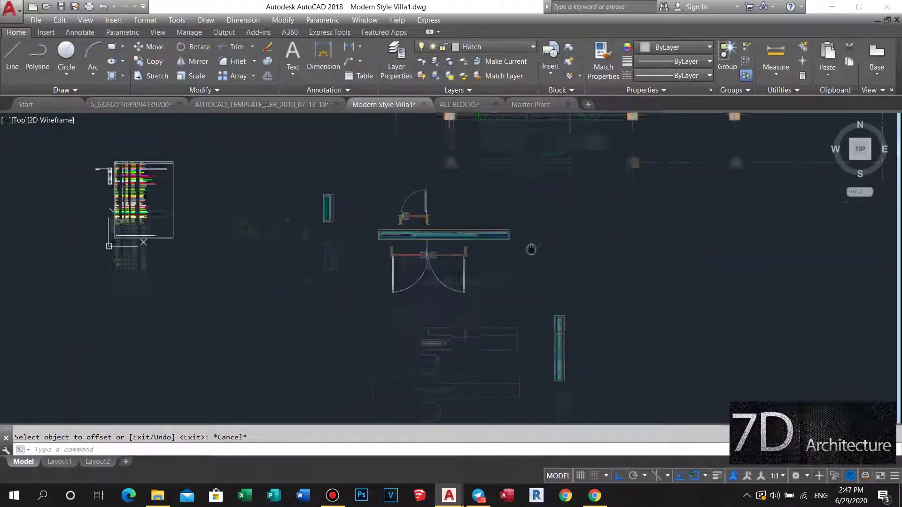
Step: Move the window symbol into the right-hand wall opening
{"action": "scroll", "coordinate": [579, 318], "scroll_direction": "up", "scroll_amount": 5}
{"action": "left_click", "coordinate": [545, 306]}
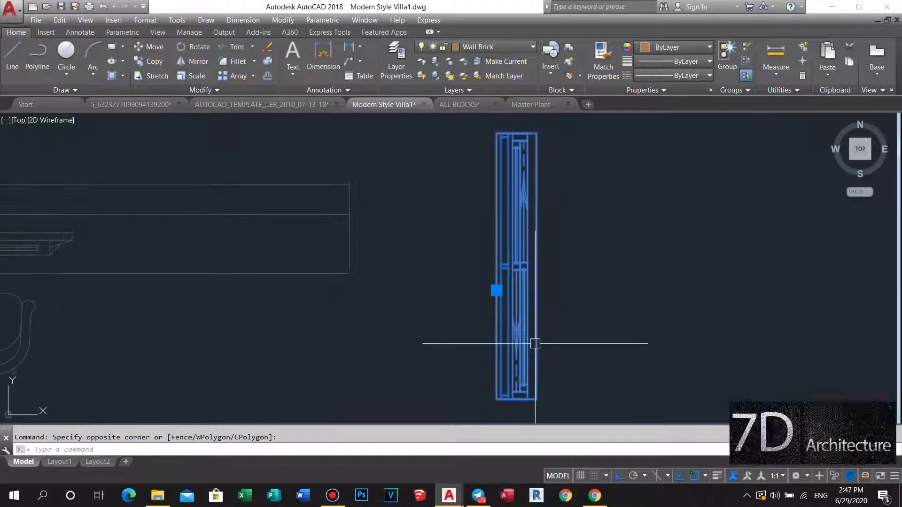
{"action": "left_click", "coordinate": [535, 344]}
{"action": "type", "text": "m"}
{"action": "key", "text": "Return"}
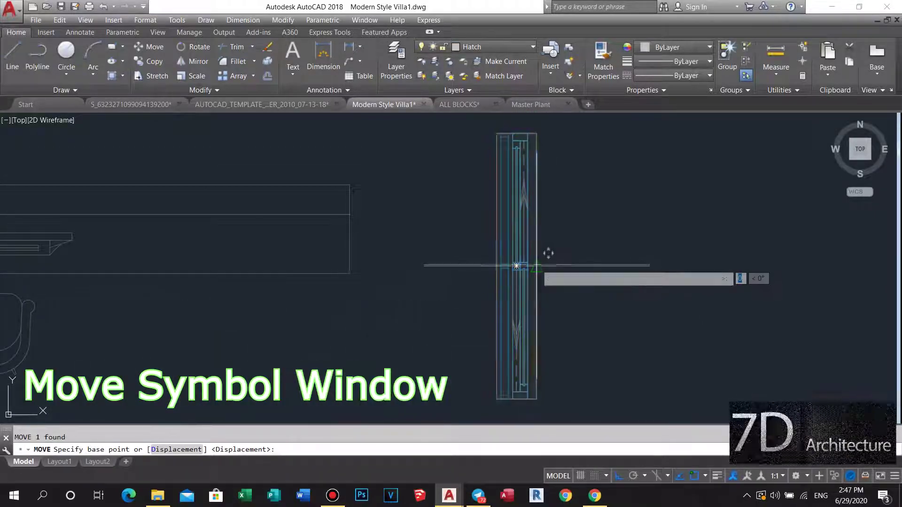
{"action": "left_click", "coordinate": [517, 265]}
{"action": "scroll", "coordinate": [517, 265], "scroll_direction": "down", "scroll_amount": 5}
{"action": "scroll", "coordinate": [653, 221], "scroll_direction": "up", "scroll_amount": 2}
{"action": "scroll", "coordinate": [657, 169], "scroll_direction": "up", "scroll_amount": 2}
{"action": "scroll", "coordinate": [595, 199], "scroll_direction": "up", "scroll_amount": 2}
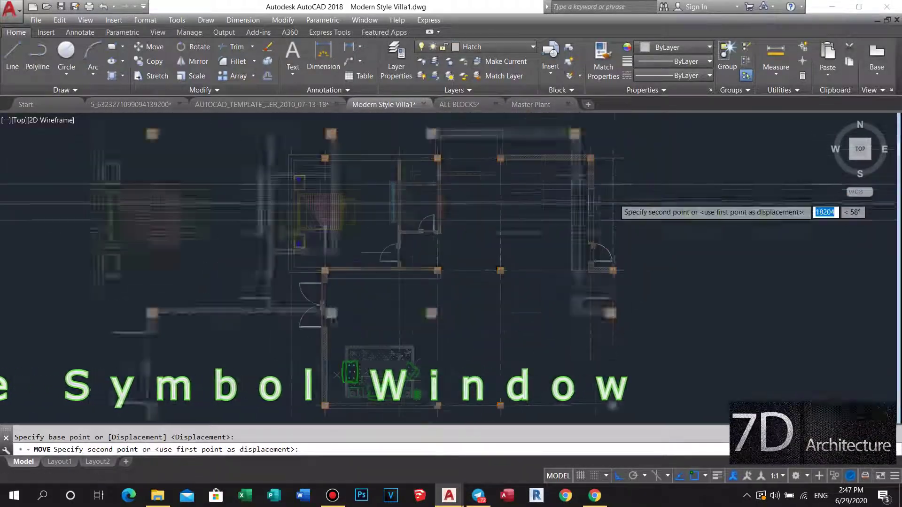
{"action": "scroll", "coordinate": [606, 201], "scroll_direction": "up", "scroll_amount": 3}
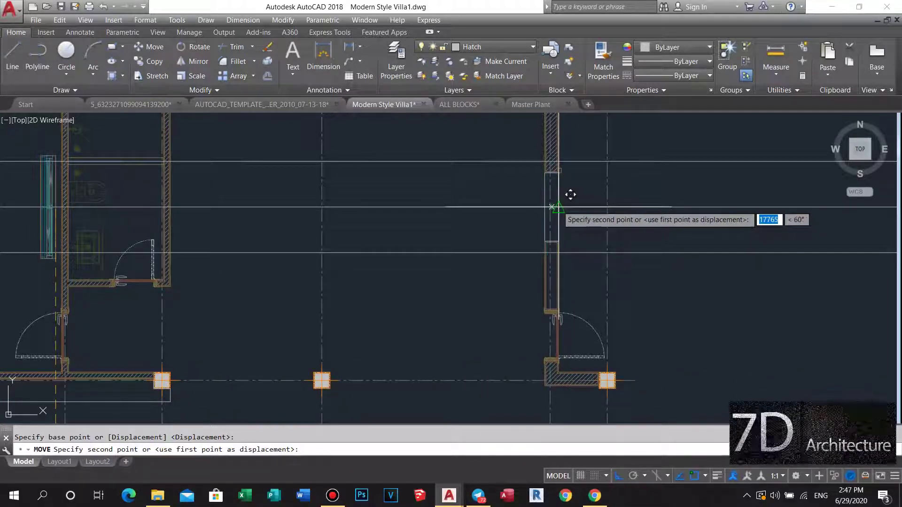
{"action": "left_click", "coordinate": [552, 206]}
Step: Move the crossing-selected wall lines 300 units downward
{"action": "scroll", "coordinate": [549, 202], "scroll_direction": "up", "scroll_amount": 3}
{"action": "scroll", "coordinate": [561, 197], "scroll_direction": "up", "scroll_amount": 2}
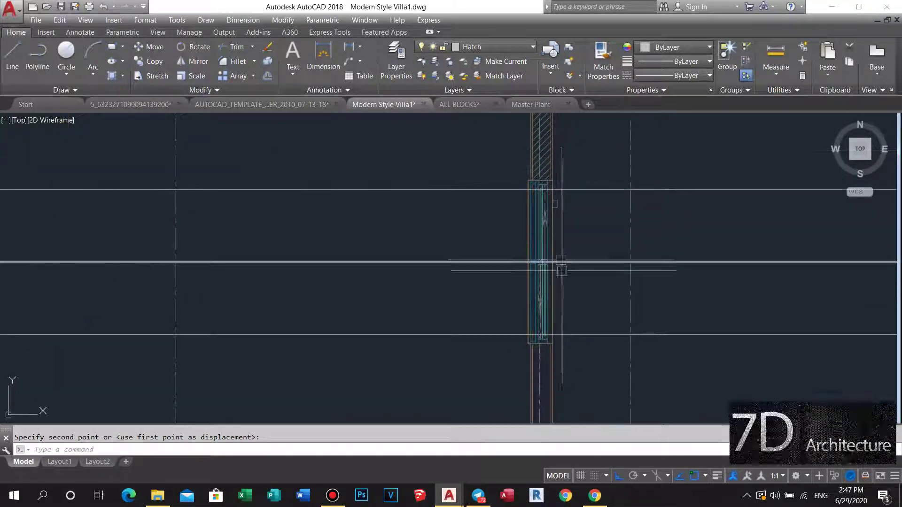
{"action": "scroll", "coordinate": [562, 271], "scroll_direction": "down", "scroll_amount": 1}
{"action": "scroll", "coordinate": [574, 292], "scroll_direction": "up", "scroll_amount": 3}
{"action": "left_click", "coordinate": [587, 303]}
{"action": "left_click", "coordinate": [544, 316]}
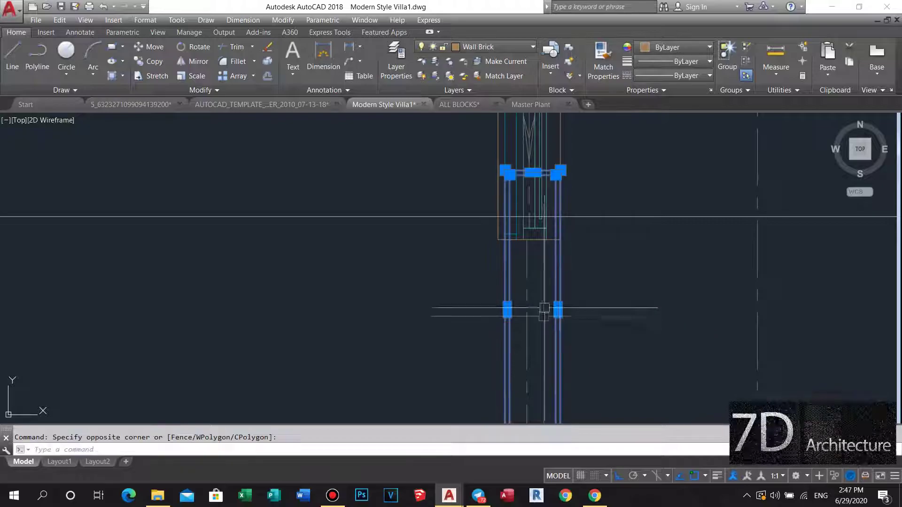
{"action": "type", "text": "m"}
{"action": "key", "text": "Return"}
{"action": "scroll", "coordinate": [559, 305], "scroll_direction": "up", "scroll_amount": 4}
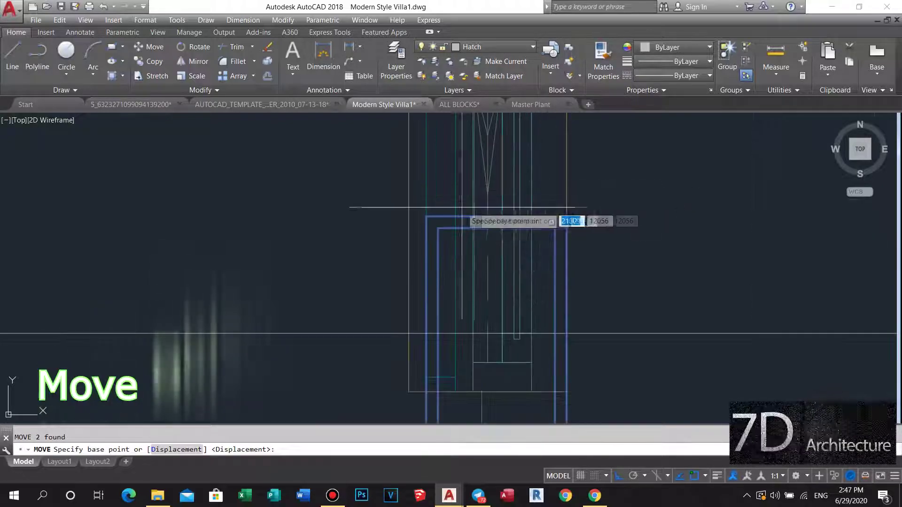
{"action": "left_click", "coordinate": [426, 217]}
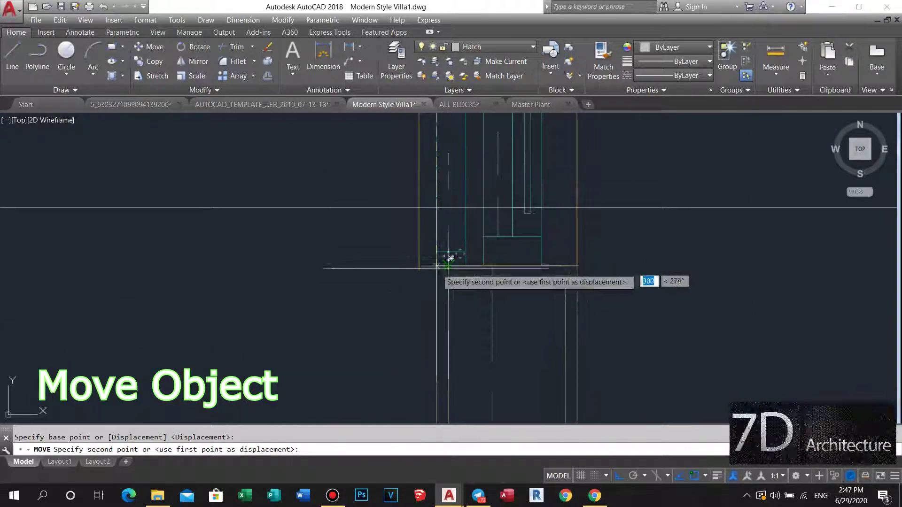
{"action": "left_click", "coordinate": [448, 266]}
Step: Move the three objects at the wall's bottom end by 300
{"action": "scroll", "coordinate": [561, 319], "scroll_direction": "down", "scroll_amount": 3}
{"action": "scroll", "coordinate": [561, 319], "scroll_direction": "down", "scroll_amount": 3}
{"action": "scroll", "coordinate": [570, 228], "scroll_direction": "up", "scroll_amount": 3}
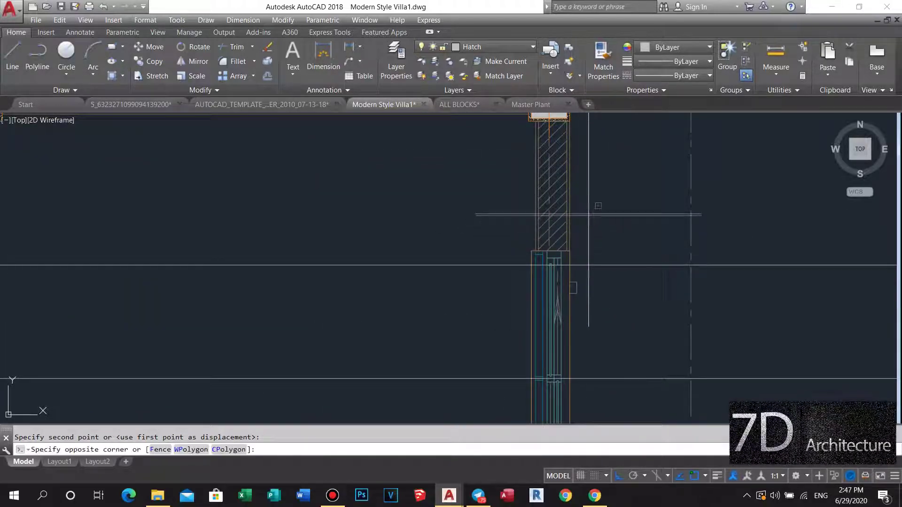
{"action": "left_click", "coordinate": [561, 227]}
{"action": "scroll", "coordinate": [590, 275], "scroll_direction": "up", "scroll_amount": 3}
{"action": "mouse_move", "coordinate": [547, 332]}
{"action": "middle_mouse_down"}
{"action": "mouse_move", "coordinate": [556, 295]}
{"action": "mouse_move", "coordinate": [556, 304]}
{"action": "middle_mouse_up"}
{"action": "type", "text": "m"}
{"action": "key", "text": "Return"}
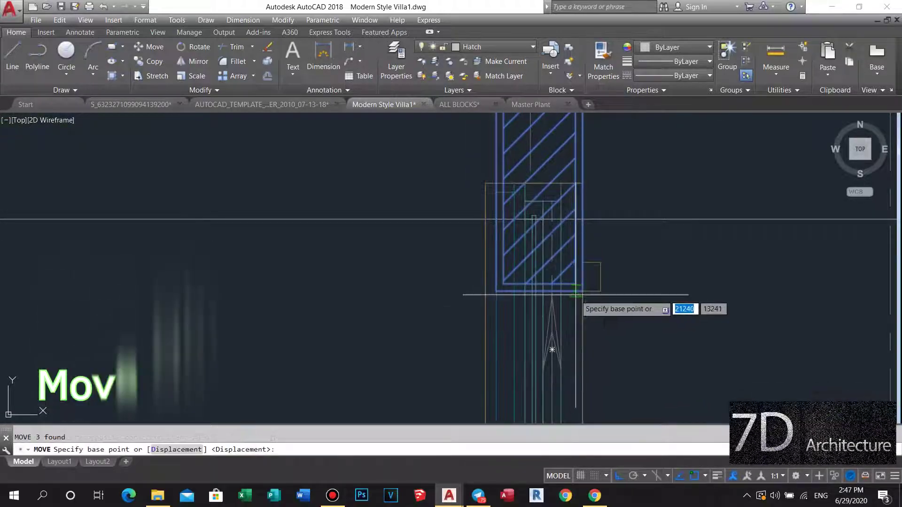
{"action": "left_click", "coordinate": [582, 290]}
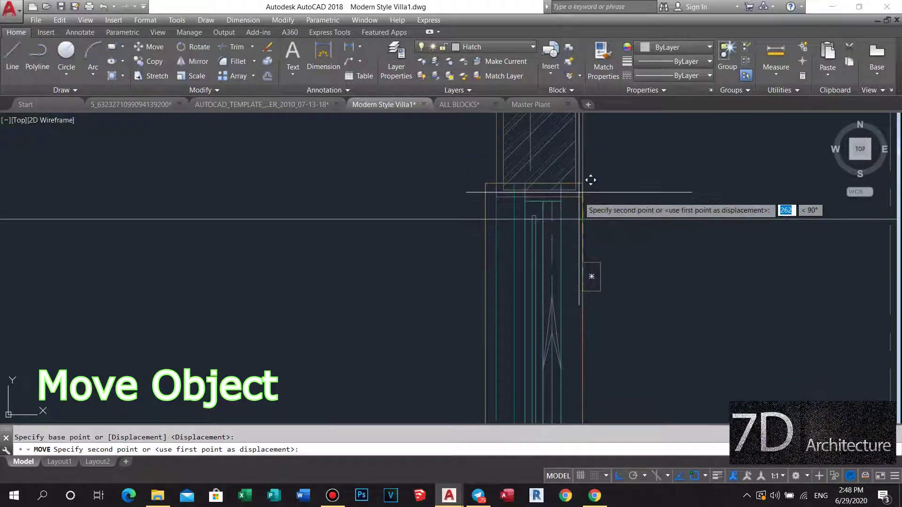
{"action": "key", "text": "Return"}
Step: Select the small rectangle and start moving it, then cancel
{"action": "scroll", "coordinate": [610, 276], "scroll_direction": "up", "scroll_amount": 4}
{"action": "left_click", "coordinate": [603, 241]}
{"action": "left_click", "coordinate": [569, 291]}
{"action": "middle_click_drag", "start_coordinate": [568, 292], "coordinate": [556, 306]}
{"action": "type", "text": "m"}
{"action": "key", "text": "Return"}
{"action": "left_click", "coordinate": [540, 305]}
{"action": "middle_click_drag", "start_coordinate": [547, 210], "coordinate": [535, 239]}
{"action": "scroll", "coordinate": [514, 187], "scroll_direction": "down", "scroll_amount": 3}
{"action": "key", "text": "Escape"}
Step: Crossing-select the wall lines and start moving them from the wall corner
{"action": "left_click", "coordinate": [519, 221]}
{"action": "middle_click_drag", "start_coordinate": [393, 220], "coordinate": [394, 230]}
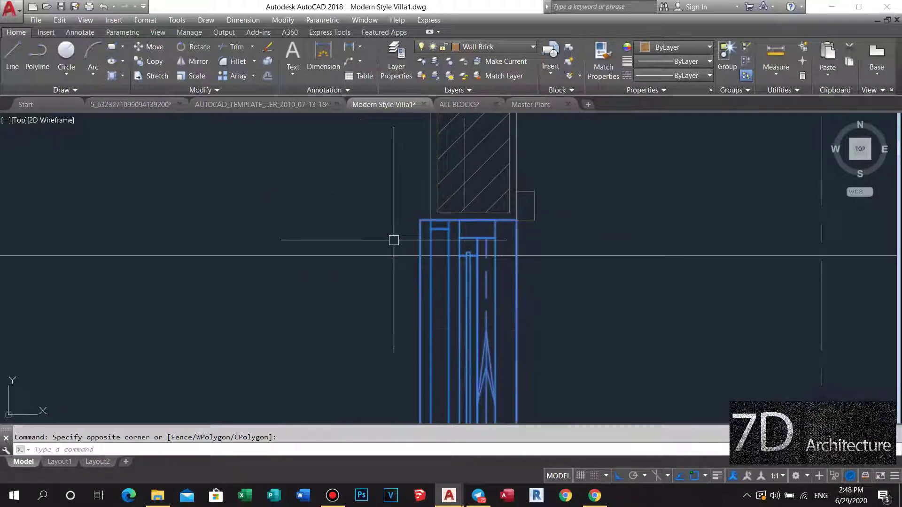
{"action": "left_click", "coordinate": [393, 237]}
{"action": "type", "text": "m"}
{"action": "key", "text": "Return"}
{"action": "scroll", "coordinate": [422, 235], "scroll_direction": "up", "scroll_amount": 2}
{"action": "left_click", "coordinate": [424, 216]}
{"action": "scroll", "coordinate": [435, 215], "scroll_direction": "down", "scroll_amount": 2}
{"action": "scroll", "coordinate": [467, 217], "scroll_direction": "down", "scroll_amount": 3}
Step: Window-select the brick wall lines beside the door for stretching
{"action": "mouse_move", "coordinate": [467, 218]}
{"action": "middle_mouse_down"}
{"action": "mouse_move", "coordinate": [459, 238]}
{"action": "mouse_move", "coordinate": [471, 183]}
{"action": "middle_mouse_up"}
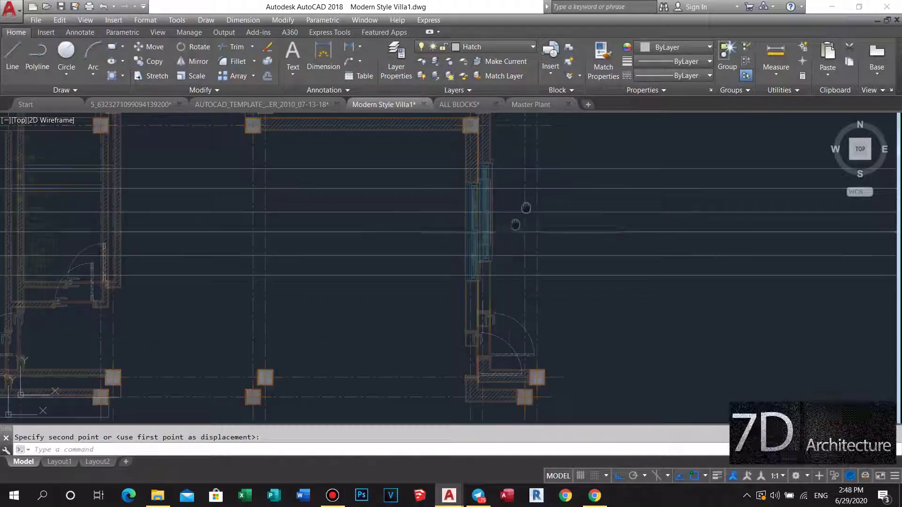
{"action": "scroll", "coordinate": [501, 222], "scroll_direction": "up", "scroll_amount": 1}
{"action": "scroll", "coordinate": [498, 235], "scroll_direction": "up", "scroll_amount": 2}
{"action": "scroll", "coordinate": [501, 245], "scroll_direction": "up", "scroll_amount": 2}
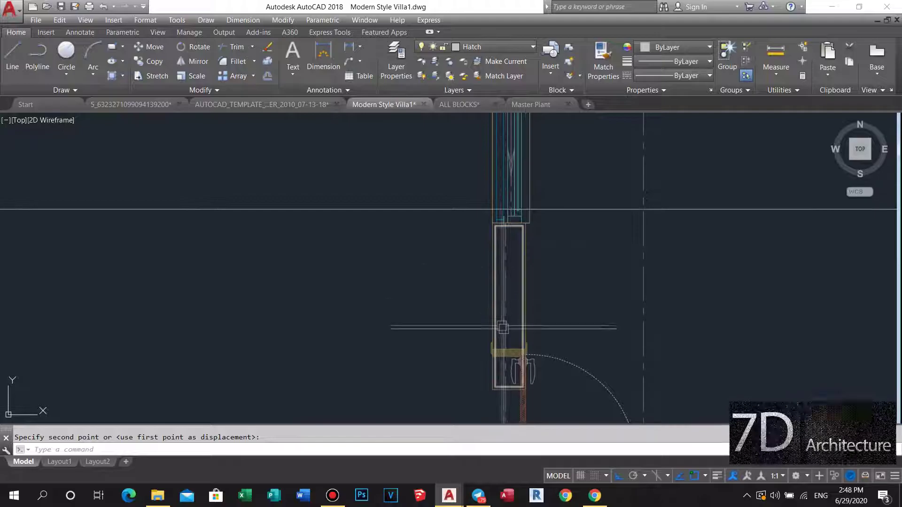
{"action": "middle_click_drag", "start_coordinate": [527, 308], "coordinate": [529, 296]}
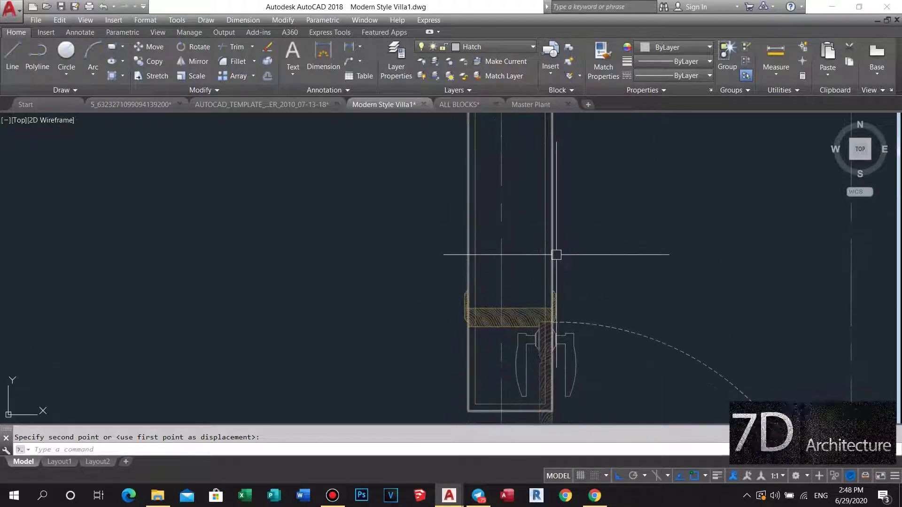
{"action": "left_click", "coordinate": [540, 261]}
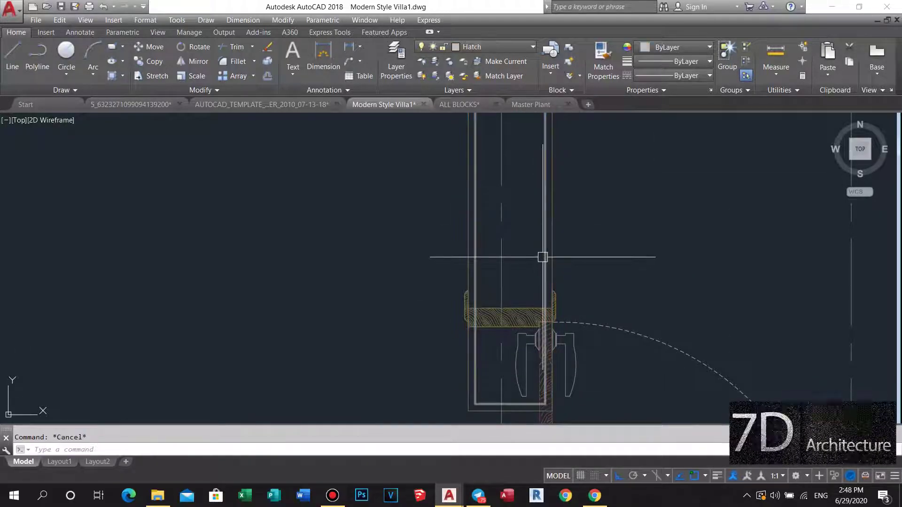
{"action": "left_click", "coordinate": [462, 389]}
Step: Cancel the stretch and bring the column bottom and window into view
{"action": "scroll", "coordinate": [524, 253], "scroll_direction": "up", "scroll_amount": 4}
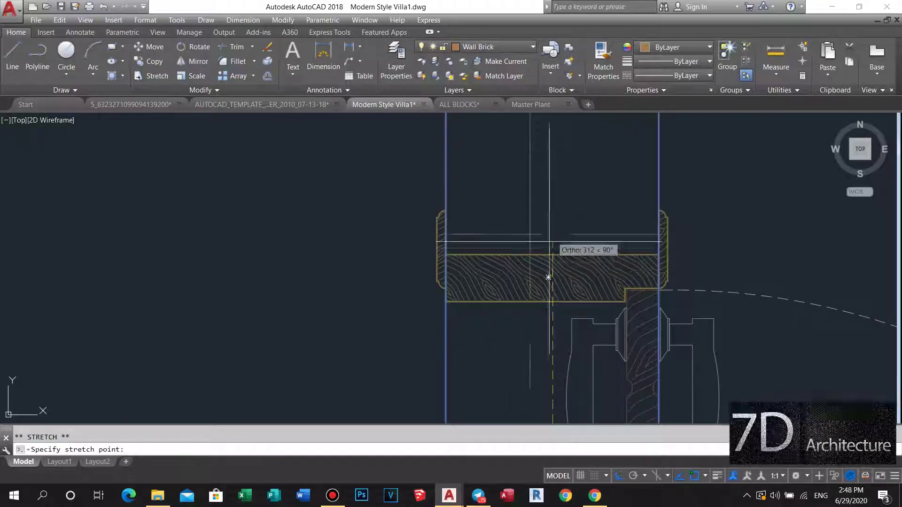
{"action": "key", "text": "Escape"}
{"action": "scroll", "coordinate": [505, 256], "scroll_direction": "down", "scroll_amount": 5}
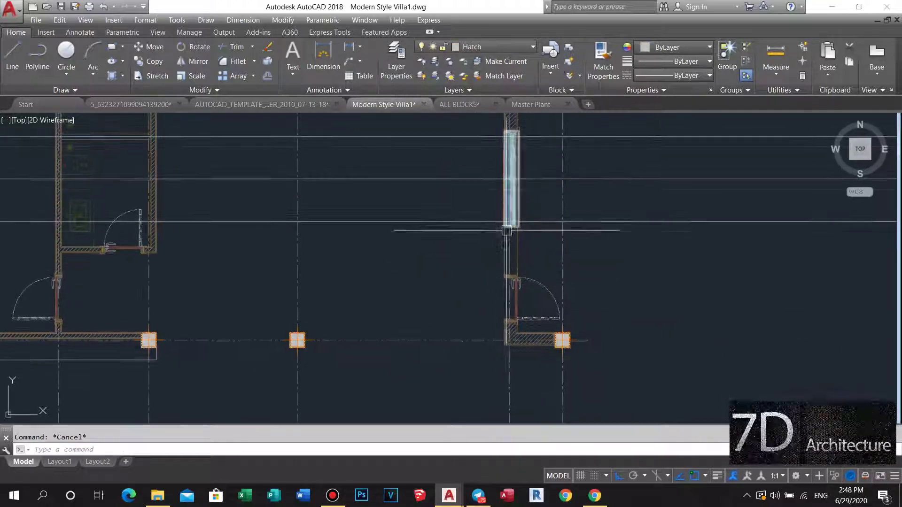
{"action": "scroll", "coordinate": [503, 248], "scroll_direction": "down", "scroll_amount": 3}
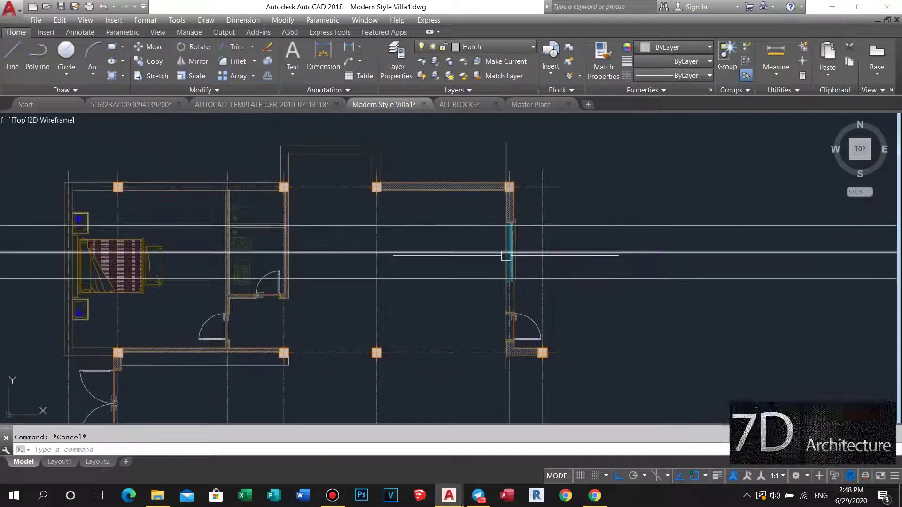
{"action": "scroll", "coordinate": [501, 213], "scroll_direction": "up", "scroll_amount": 1}
{"action": "scroll", "coordinate": [495, 245], "scroll_direction": "up", "scroll_amount": 2}
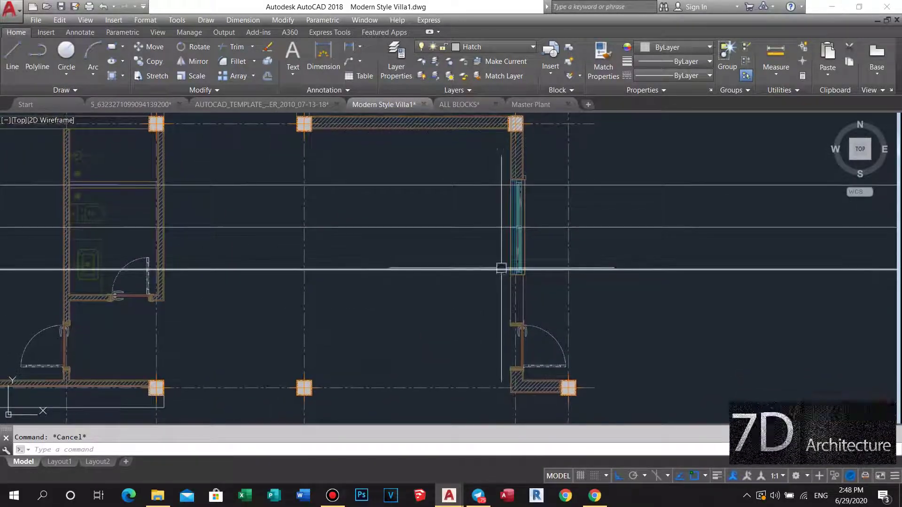
{"action": "middle_click_drag", "start_coordinate": [501, 264], "coordinate": [517, 220]}
{"action": "scroll", "coordinate": [527, 217], "scroll_direction": "up", "scroll_amount": 2}
{"action": "scroll", "coordinate": [514, 238], "scroll_direction": "down", "scroll_amount": 4}
{"action": "scroll", "coordinate": [513, 235], "scroll_direction": "up", "scroll_amount": 3}
{"action": "scroll", "coordinate": [504, 259], "scroll_direction": "up", "scroll_amount": 2}
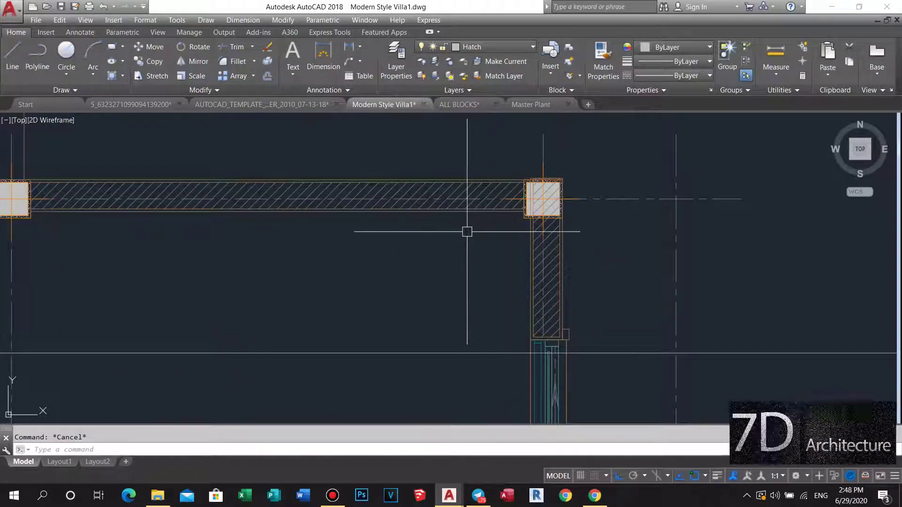
{"action": "middle_click_drag", "start_coordinate": [546, 256], "coordinate": [509, 177]}
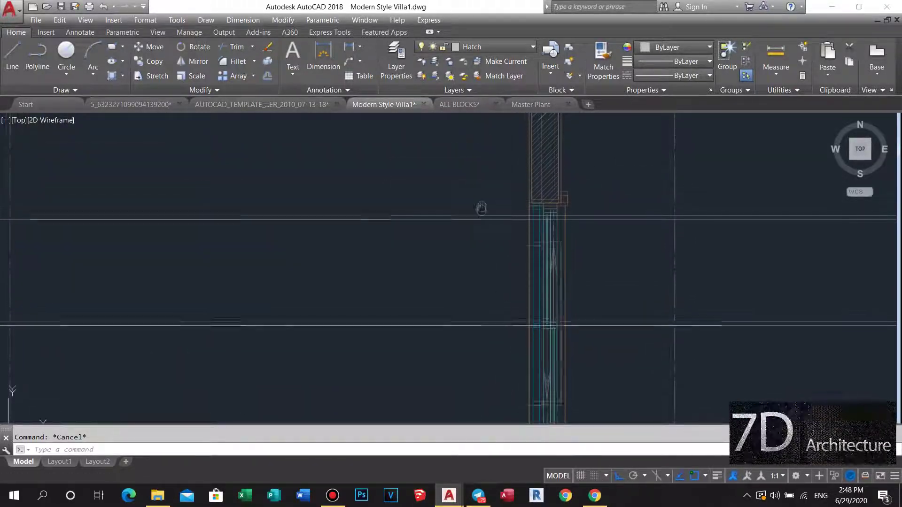
{"action": "scroll", "coordinate": [470, 237], "scroll_direction": "down", "scroll_amount": 2}
{"action": "scroll", "coordinate": [513, 238], "scroll_direction": "up", "scroll_amount": 3}
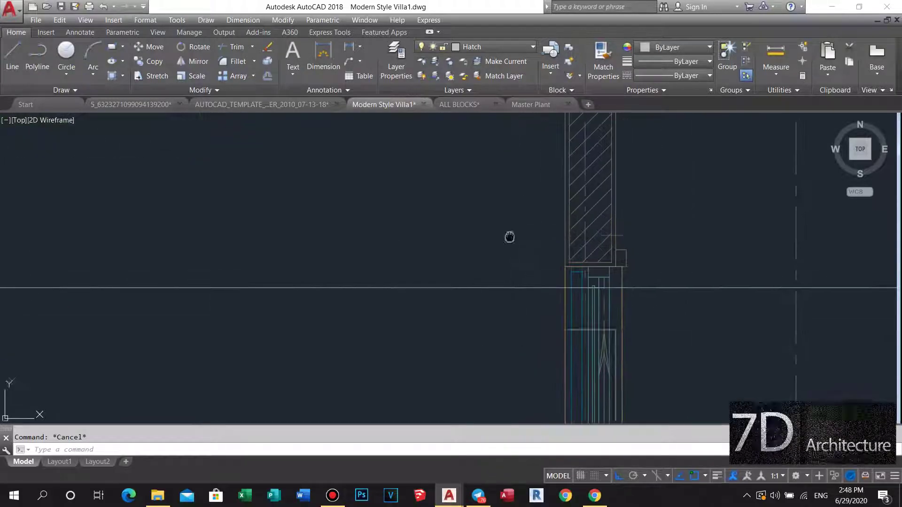
{"action": "type", "text": "o"}
Step: Offset a window line by a distance of 2, then recenter on the window and wall
{"action": "key", "text": "Return"}
{"action": "scroll", "coordinate": [505, 243], "scroll_direction": "down", "scroll_amount": 3}
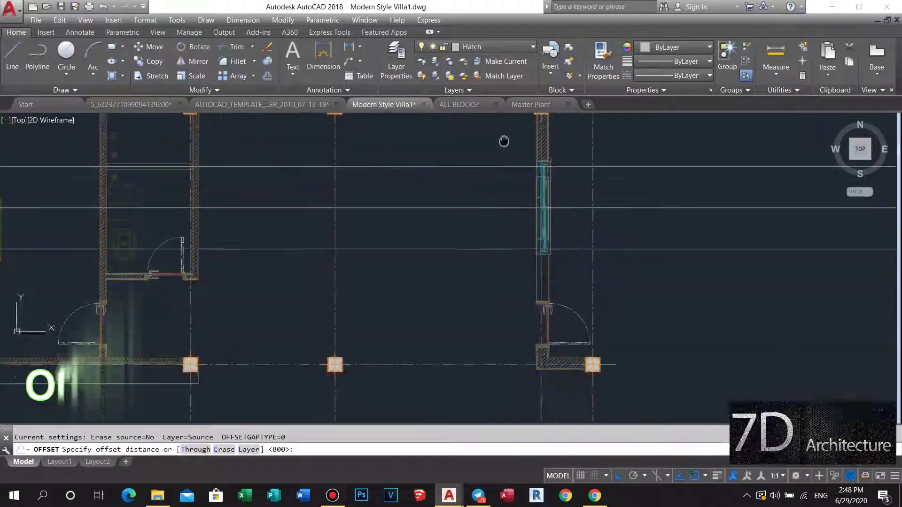
{"action": "scroll", "coordinate": [488, 305], "scroll_direction": "up", "scroll_amount": 3}
{"action": "left_click", "coordinate": [465, 309]}
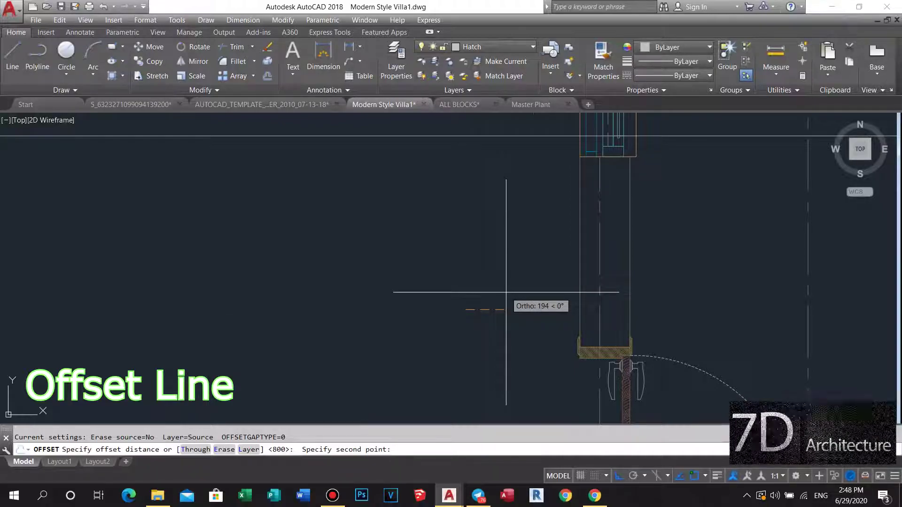
{"action": "key", "text": "BackSpace"}
{"action": "type", "text": "2"}
{"action": "left_click", "coordinate": [583, 287]}
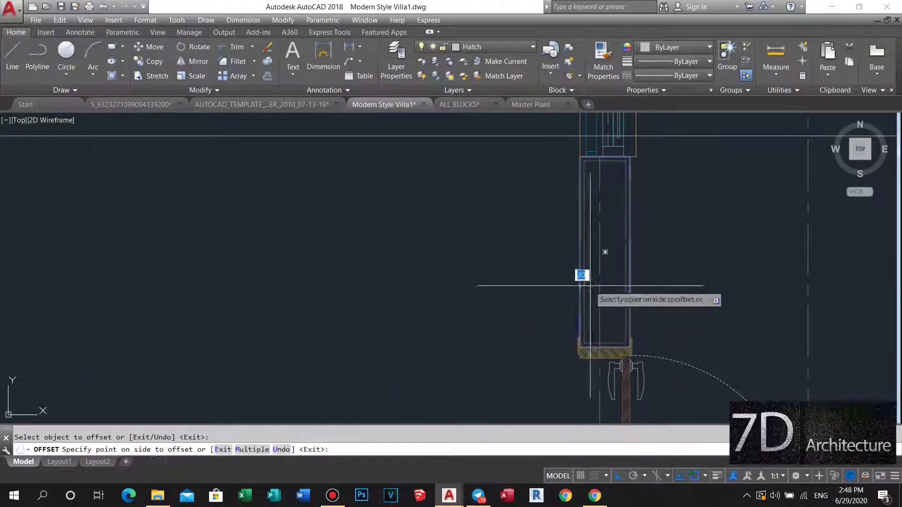
{"action": "left_click", "coordinate": [582, 267]}
{"action": "scroll", "coordinate": [579, 263], "scroll_direction": "down", "scroll_amount": 3}
{"action": "key", "text": "Escape"}
{"action": "scroll", "coordinate": [576, 254], "scroll_direction": "up", "scroll_amount": 3}
{"action": "scroll", "coordinate": [576, 254], "scroll_direction": "up", "scroll_amount": 3}
{"action": "scroll", "coordinate": [592, 324], "scroll_direction": "up", "scroll_amount": 2}
{"action": "middle_click_drag", "start_coordinate": [594, 332], "coordinate": [582, 328]}
Step: Try hatching at the corner column wall, cancel it, and return to the wall above the window
{"action": "type", "text": "h"}
{"action": "key", "text": "Return"}
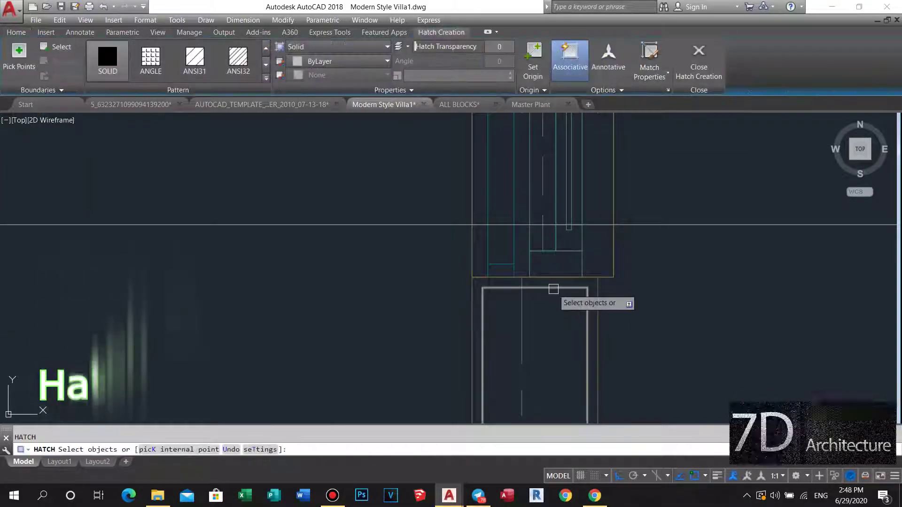
{"action": "scroll", "coordinate": [554, 287], "scroll_direction": "down", "scroll_amount": 5}
{"action": "scroll", "coordinate": [563, 263], "scroll_direction": "down", "scroll_amount": 2}
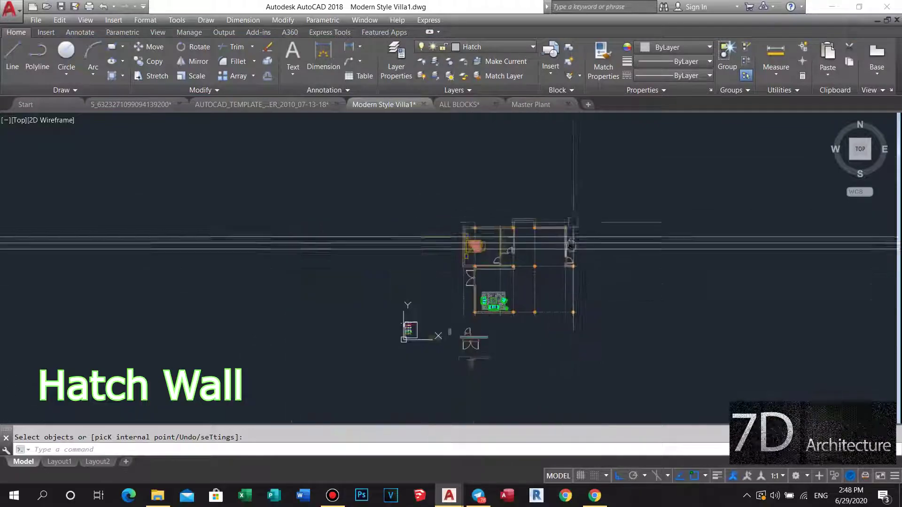
{"action": "scroll", "coordinate": [563, 282], "scroll_direction": "up", "scroll_amount": 5}
{"action": "scroll", "coordinate": [570, 286], "scroll_direction": "up", "scroll_amount": 3}
{"action": "middle_click_drag", "start_coordinate": [569, 287], "coordinate": [619, 233]}
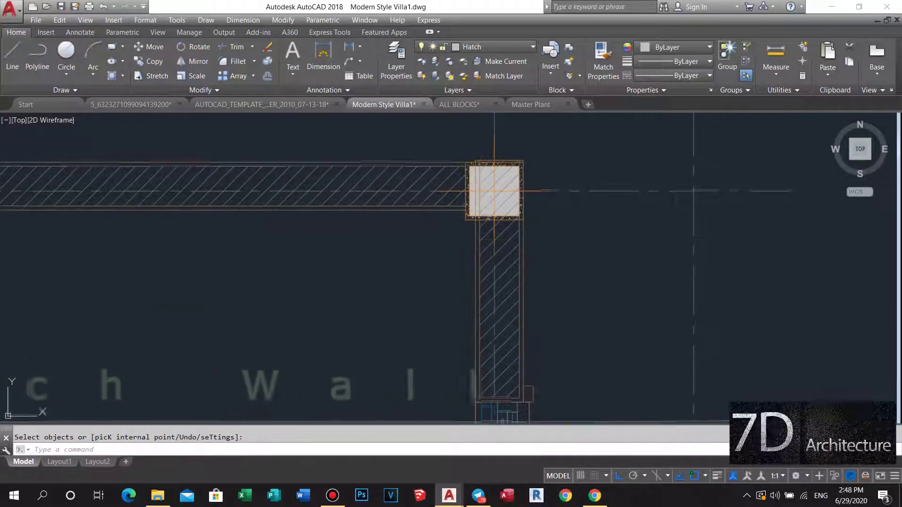
{"action": "scroll", "coordinate": [552, 223], "scroll_direction": "up", "scroll_amount": 2}
{"action": "scroll", "coordinate": [539, 242], "scroll_direction": "up", "scroll_amount": 1}
{"action": "left_click", "coordinate": [541, 242]}
{"action": "left_click", "coordinate": [497, 270]}
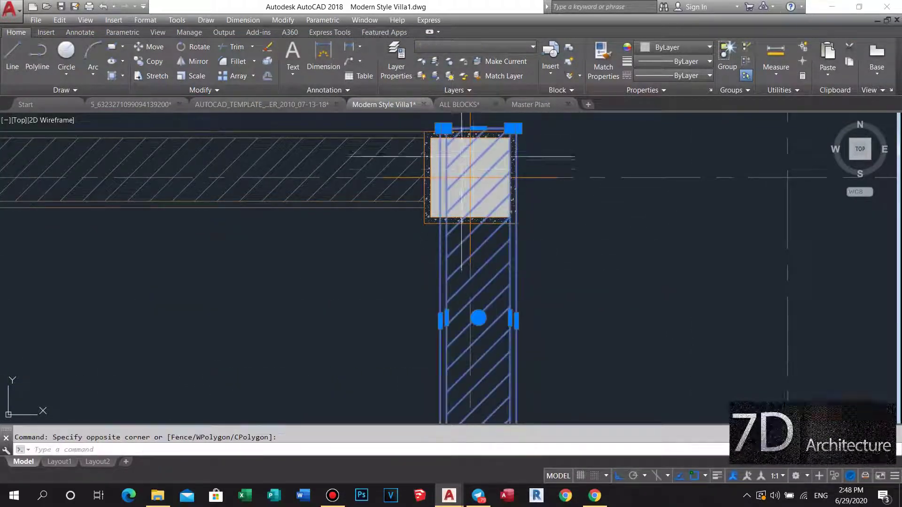
{"action": "scroll", "coordinate": [476, 209], "scroll_direction": "up", "scroll_amount": 4}
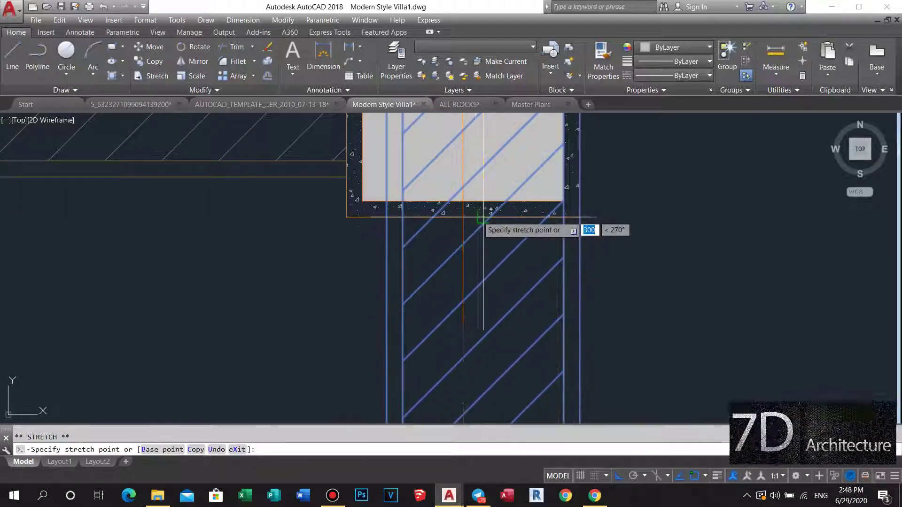
{"action": "key", "text": "Escape"}
{"action": "scroll", "coordinate": [491, 209], "scroll_direction": "down", "scroll_amount": 5}
{"action": "middle_click_drag", "start_coordinate": [451, 263], "coordinate": [451, 141]}
{"action": "scroll", "coordinate": [408, 225], "scroll_direction": "up", "scroll_amount": 5}
{"action": "middle_click_drag", "start_coordinate": [448, 197], "coordinate": [455, 254]}
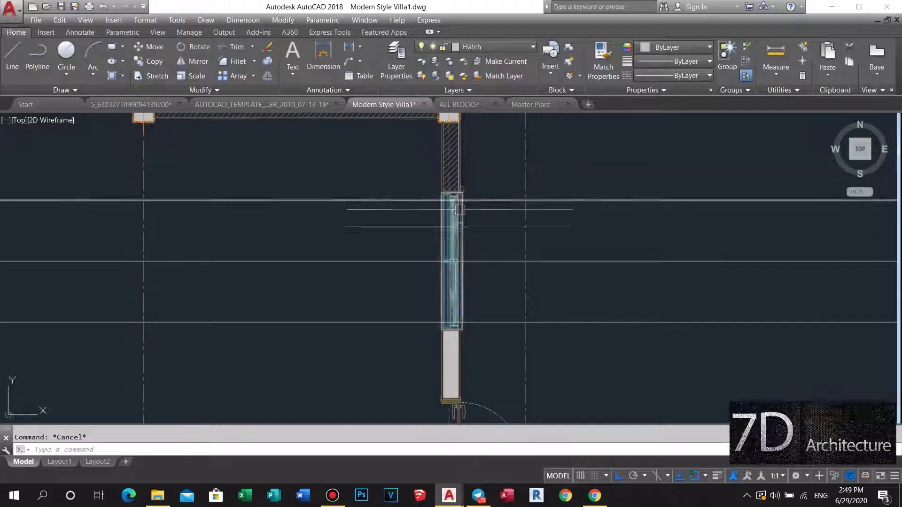
Step: Match the hatched wall's properties onto the grey panel with MATCHPROP
{"action": "type", "text": "ma"}
{"action": "key", "text": "Return"}
{"action": "scroll", "coordinate": [450, 202], "scroll_direction": "up", "scroll_amount": 5}
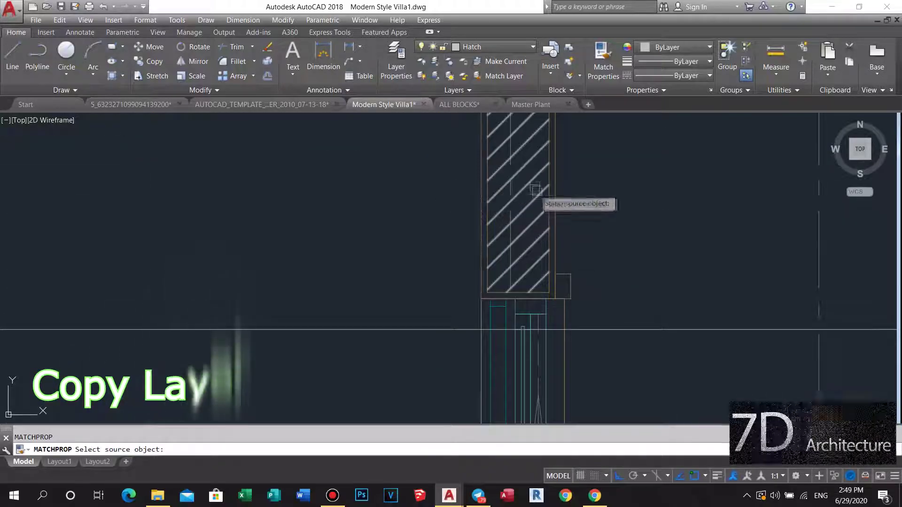
{"action": "left_click", "coordinate": [536, 187]}
{"action": "scroll", "coordinate": [530, 184], "scroll_direction": "down", "scroll_amount": 3}
{"action": "scroll", "coordinate": [530, 184], "scroll_direction": "down", "scroll_amount": 2}
{"action": "scroll", "coordinate": [475, 197], "scroll_direction": "up", "scroll_amount": 5}
{"action": "scroll", "coordinate": [511, 199], "scroll_direction": "up", "scroll_amount": 1}
{"action": "scroll", "coordinate": [510, 198], "scroll_direction": "up", "scroll_amount": 3}
{"action": "left_click", "coordinate": [428, 184]}
{"action": "key", "text": "Return"}
{"action": "scroll", "coordinate": [493, 181], "scroll_direction": "down", "scroll_amount": 3}
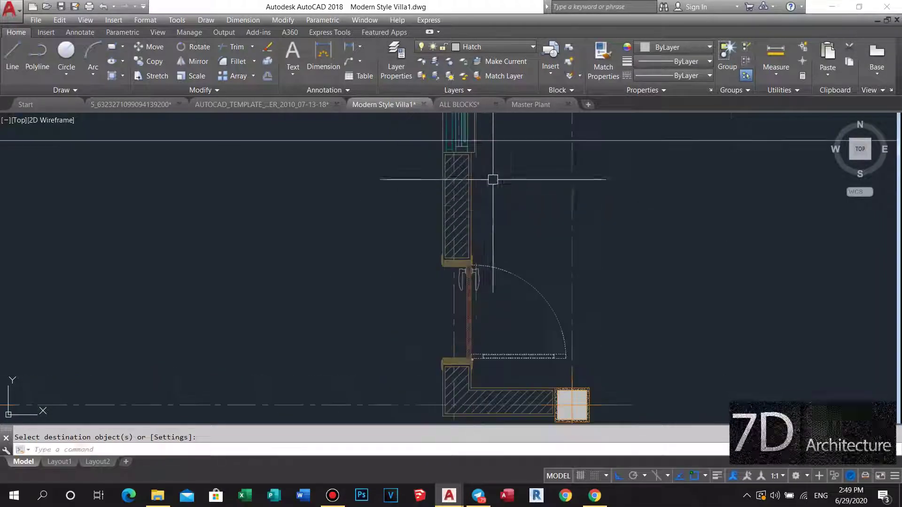
{"action": "scroll", "coordinate": [522, 225], "scroll_direction": "down", "scroll_amount": 2}
{"action": "scroll", "coordinate": [521, 225], "scroll_direction": "down", "scroll_amount": 2}
{"action": "key", "text": "Escape"}
Step: Erase the three horizontal construction lines crossing the window
{"action": "left_click_drag", "start_coordinate": [613, 322], "coordinate": [577, 191]}
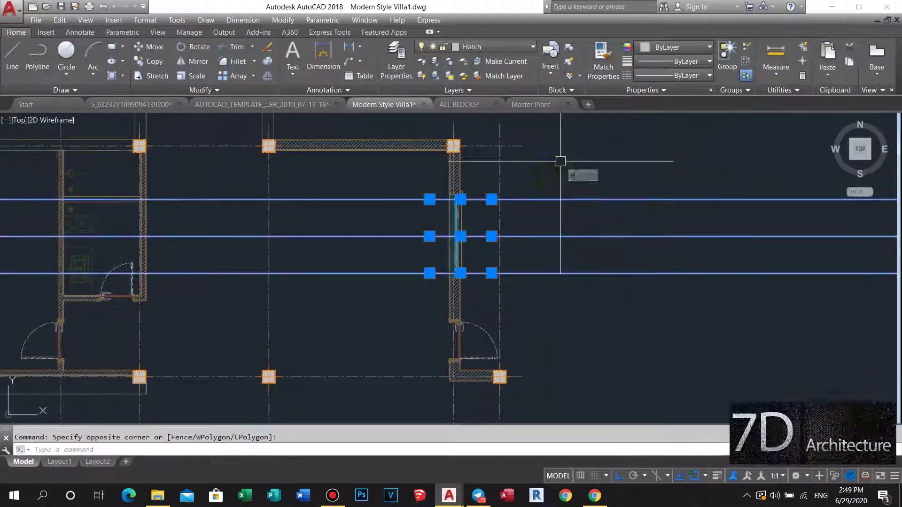
{"action": "key", "text": "Delete"}
{"action": "scroll", "coordinate": [442, 192], "scroll_direction": "up", "scroll_amount": 5}
{"action": "scroll", "coordinate": [442, 191], "scroll_direction": "up", "scroll_amount": 2}
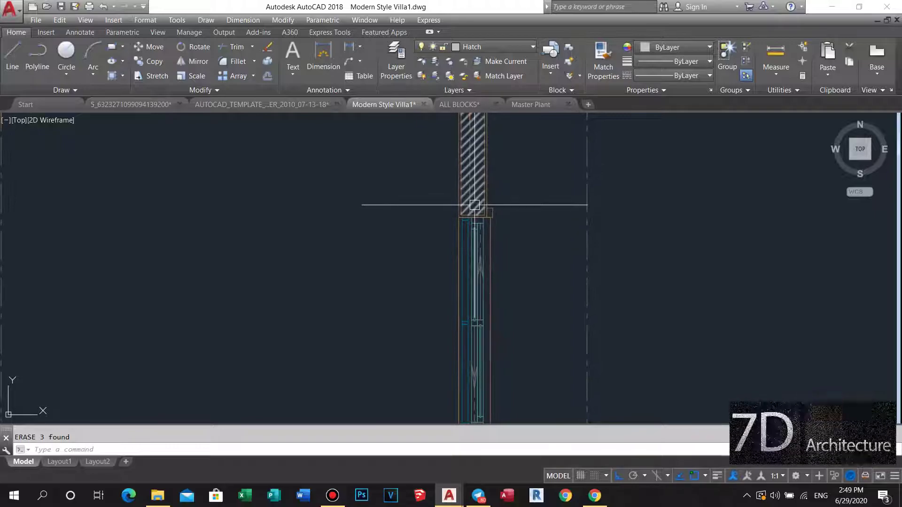
{"action": "scroll", "coordinate": [472, 226], "scroll_direction": "up", "scroll_amount": 3}
{"action": "left_click", "coordinate": [482, 242]}
{"action": "right_click", "coordinate": [482, 242]}
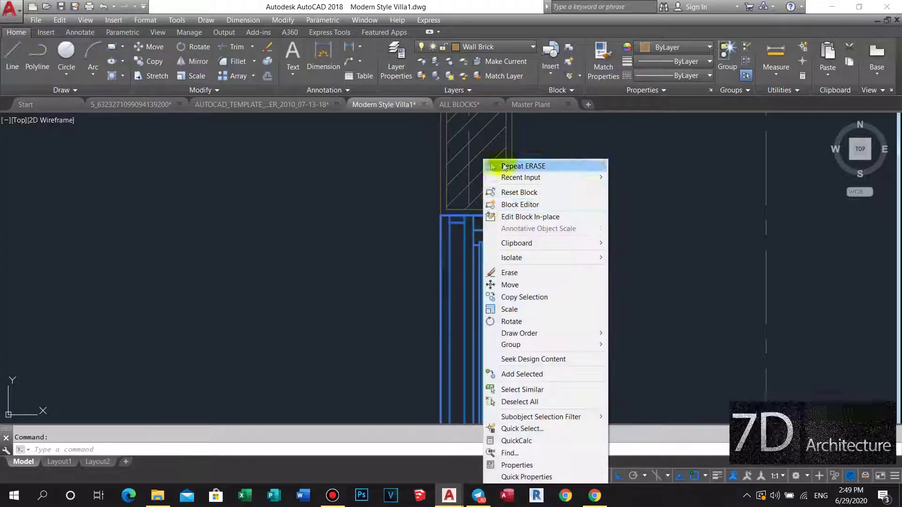
{"action": "mouse_move", "coordinate": [519, 333]}
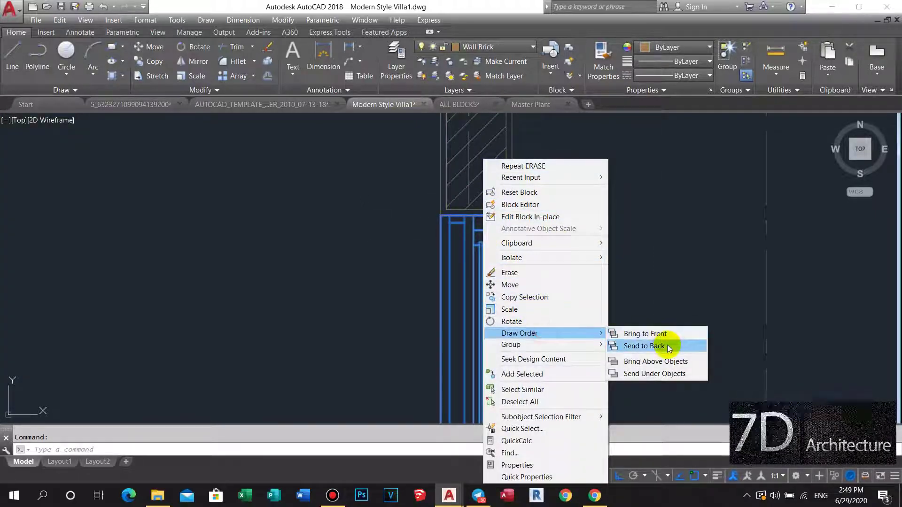
Step: Send the brick wall block to the back of the draw order
{"action": "left_click", "coordinate": [668, 348]}
{"action": "scroll", "coordinate": [613, 264], "scroll_direction": "down", "scroll_amount": 2}
{"action": "scroll", "coordinate": [484, 252], "scroll_direction": "up", "scroll_amount": 3}
{"action": "scroll", "coordinate": [488, 249], "scroll_direction": "up", "scroll_amount": 1}
Step: Delete the stray line near the window and bring the adjacent wall end into view
{"action": "key", "text": "Delete"}
{"action": "scroll", "coordinate": [491, 242], "scroll_direction": "down", "scroll_amount": 1}
{"action": "scroll", "coordinate": [500, 230], "scroll_direction": "down", "scroll_amount": 2}
{"action": "scroll", "coordinate": [490, 207], "scroll_direction": "down", "scroll_amount": 2}
{"action": "scroll", "coordinate": [520, 270], "scroll_direction": "up", "scroll_amount": 3}
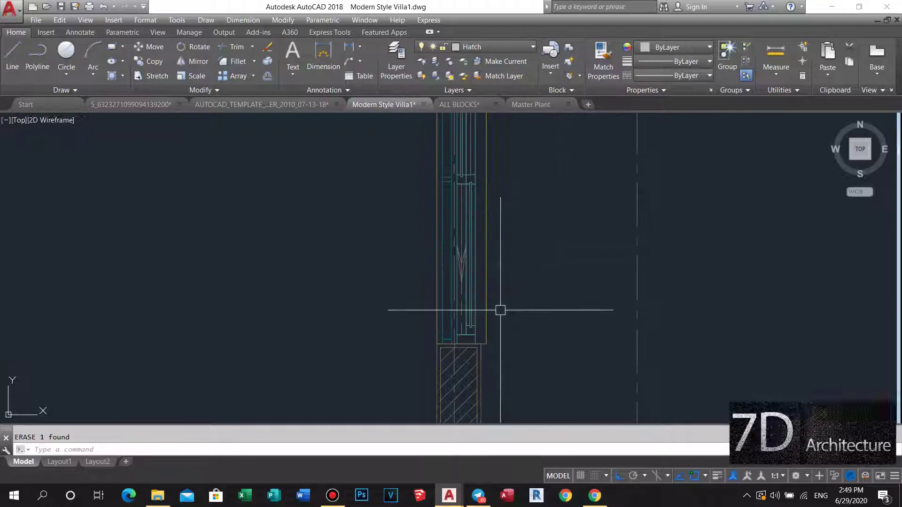
{"action": "scroll", "coordinate": [486, 270], "scroll_direction": "up", "scroll_amount": 2}
{"action": "scroll", "coordinate": [470, 228], "scroll_direction": "up", "scroll_amount": 2}
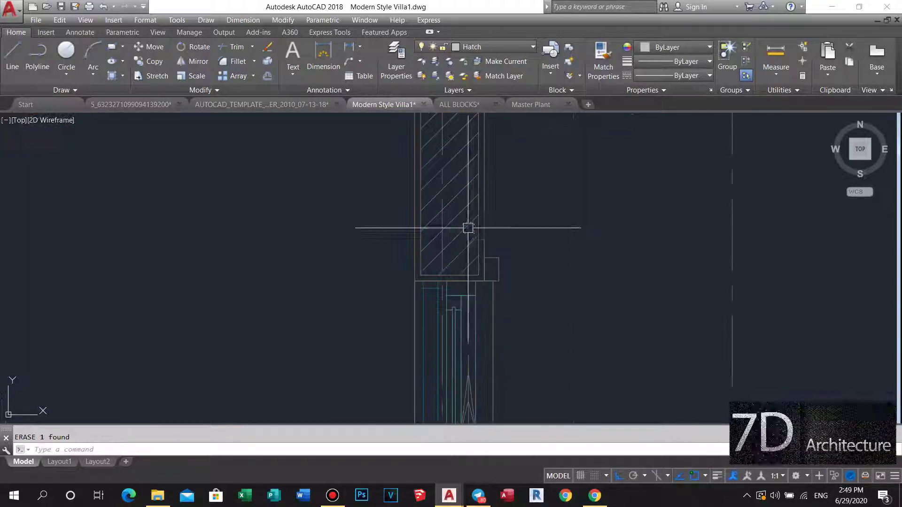
{"action": "scroll", "coordinate": [498, 257], "scroll_direction": "up", "scroll_amount": 2}
{"action": "scroll", "coordinate": [486, 249], "scroll_direction": "down", "scroll_amount": 5}
{"action": "scroll", "coordinate": [503, 232], "scroll_direction": "down", "scroll_amount": 2}
{"action": "scroll", "coordinate": [507, 230], "scroll_direction": "down", "scroll_amount": 2}
{"action": "scroll", "coordinate": [515, 226], "scroll_direction": "up", "scroll_amount": 4}
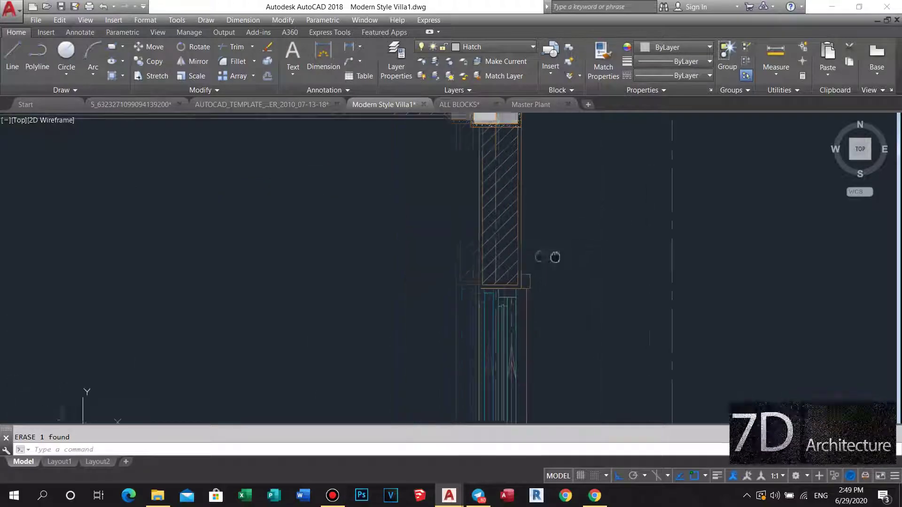
{"action": "scroll", "coordinate": [539, 263], "scroll_direction": "down", "scroll_amount": 3}
{"action": "scroll", "coordinate": [545, 259], "scroll_direction": "up", "scroll_amount": 6}
{"action": "middle_click_drag", "start_coordinate": [549, 252], "coordinate": [543, 277]}
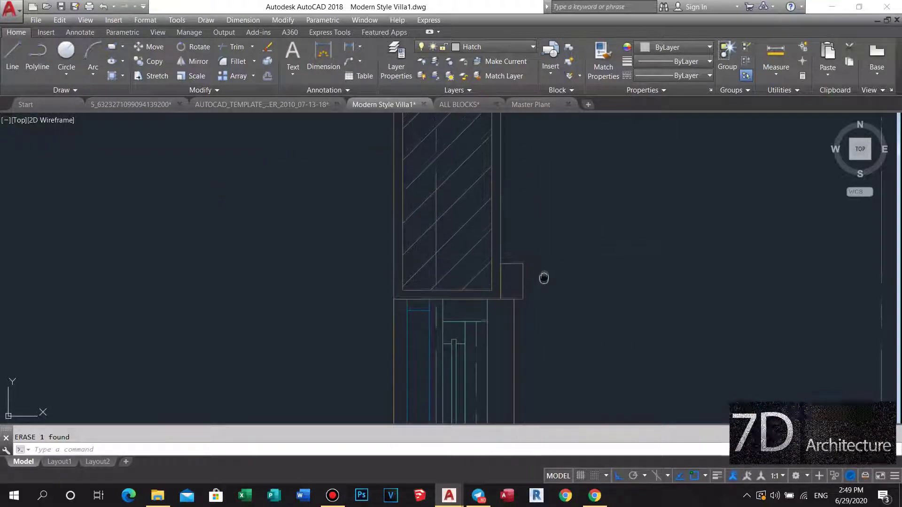
{"action": "type", "text": "h"}
{"action": "key", "text": "Return"}
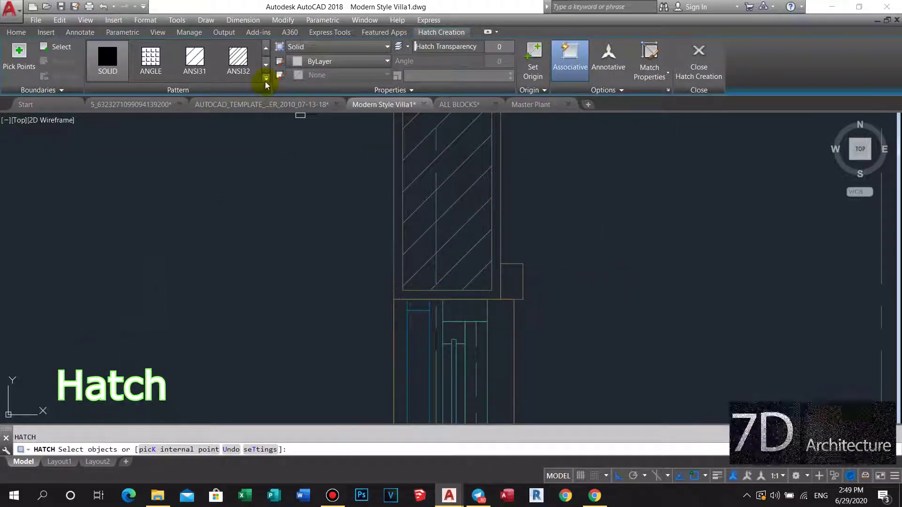
Step: Fill the small wall-end rectangle with the AR-CONC concrete pattern and select the new hatch
{"action": "left_click", "coordinate": [266, 79]}
{"action": "left_click", "coordinate": [239, 184]}
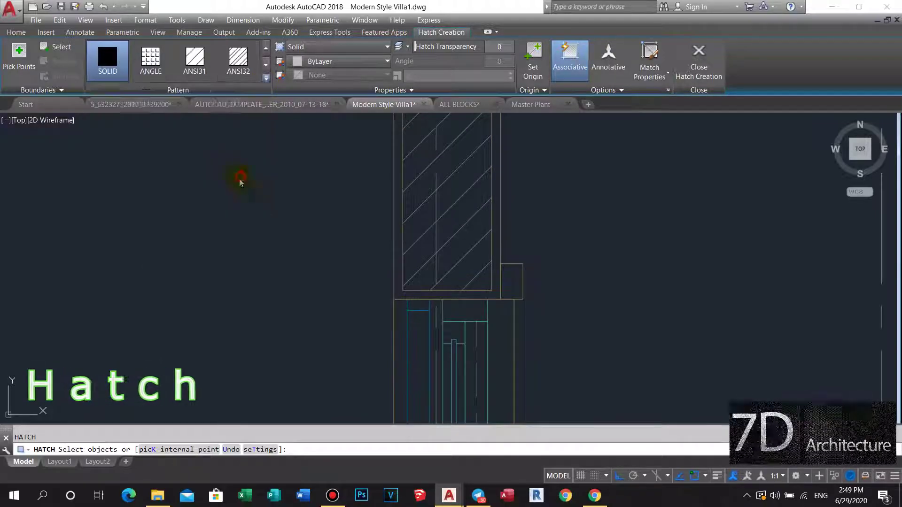
{"action": "scroll", "coordinate": [564, 273], "scroll_direction": "up", "scroll_amount": 2}
{"action": "scroll", "coordinate": [462, 259], "scroll_direction": "up", "scroll_amount": 2}
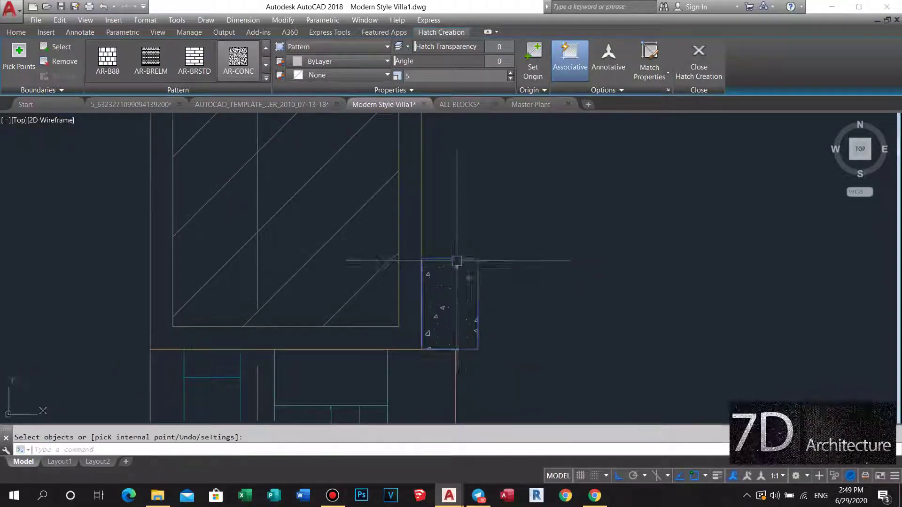
{"action": "key", "text": "Return"}
{"action": "scroll", "coordinate": [462, 246], "scroll_direction": "down", "scroll_amount": 2}
{"action": "scroll", "coordinate": [490, 243], "scroll_direction": "up", "scroll_amount": 4}
{"action": "key", "text": "Escape"}
{"action": "scroll", "coordinate": [489, 245], "scroll_direction": "down", "scroll_amount": 3}
{"action": "scroll", "coordinate": [488, 246], "scroll_direction": "up", "scroll_amount": 1}
{"action": "left_click", "coordinate": [459, 249]}
{"action": "middle_click_drag", "start_coordinate": [459, 250], "coordinate": [471, 226]}
Step: Copy the concrete column hatch to the lower wall end
{"action": "type", "text": "o"}
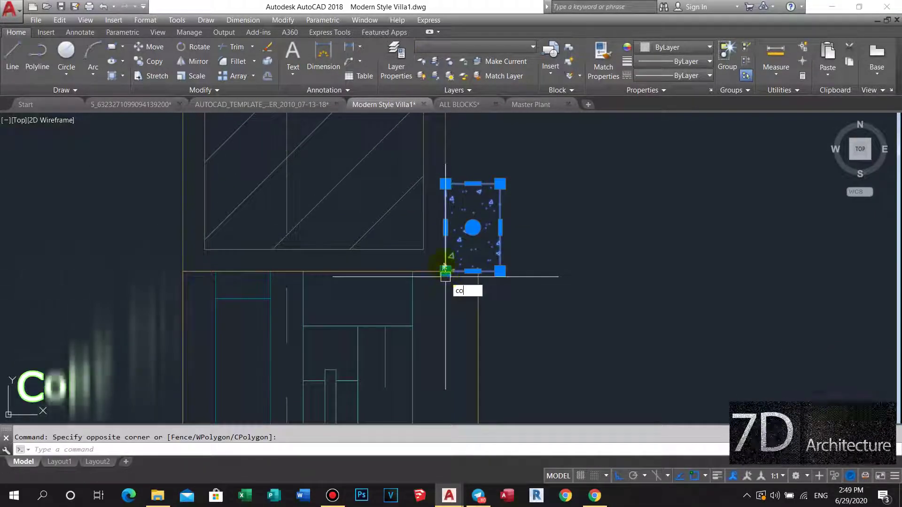
{"action": "key", "text": "Return"}
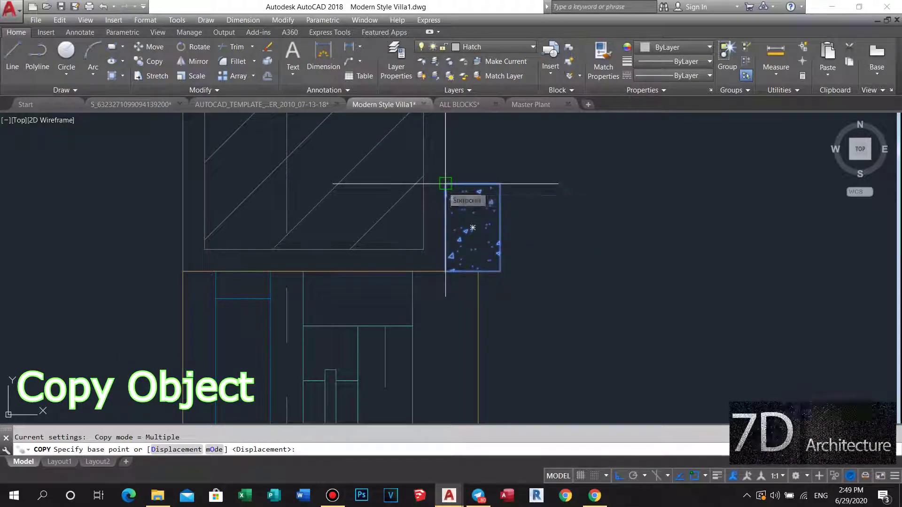
{"action": "left_click", "coordinate": [445, 184]}
{"action": "scroll", "coordinate": [455, 310], "scroll_direction": "down", "scroll_amount": 3}
{"action": "scroll", "coordinate": [455, 282], "scroll_direction": "up", "scroll_amount": 6}
{"action": "scroll", "coordinate": [446, 329], "scroll_direction": "up", "scroll_amount": 3}
{"action": "scroll", "coordinate": [434, 377], "scroll_direction": "up", "scroll_amount": 3}
{"action": "left_click", "coordinate": [435, 377]}
{"action": "scroll", "coordinate": [446, 329], "scroll_direction": "down", "scroll_amount": 5}
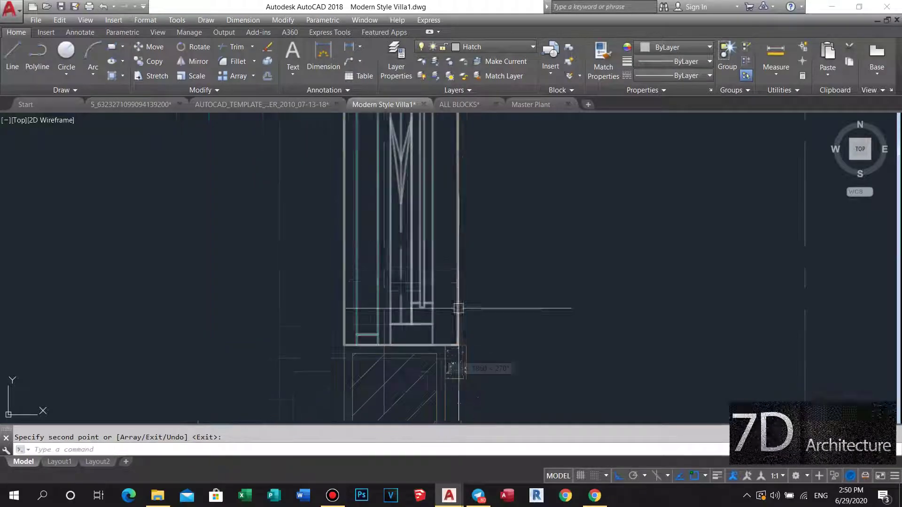
{"action": "key", "text": "Escape"}
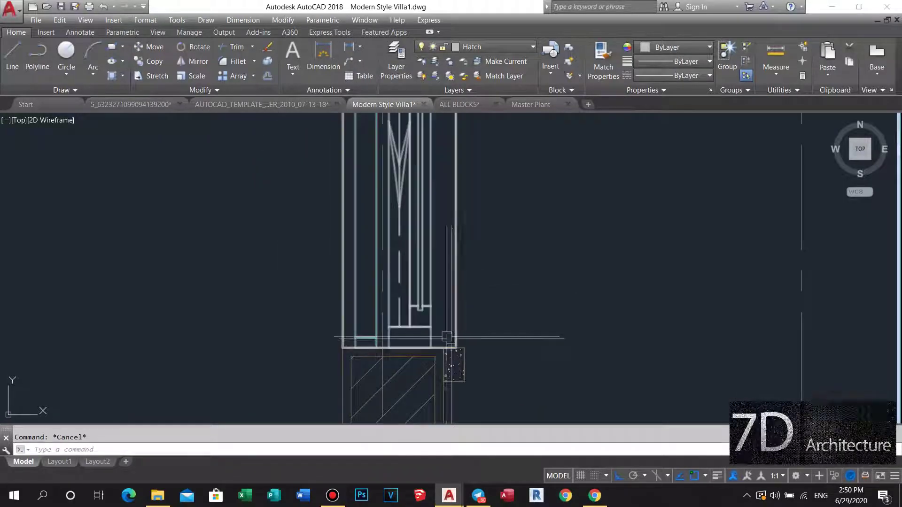
{"action": "scroll", "coordinate": [446, 336], "scroll_direction": "down", "scroll_amount": 4}
{"action": "scroll", "coordinate": [444, 220], "scroll_direction": "up", "scroll_amount": 5}
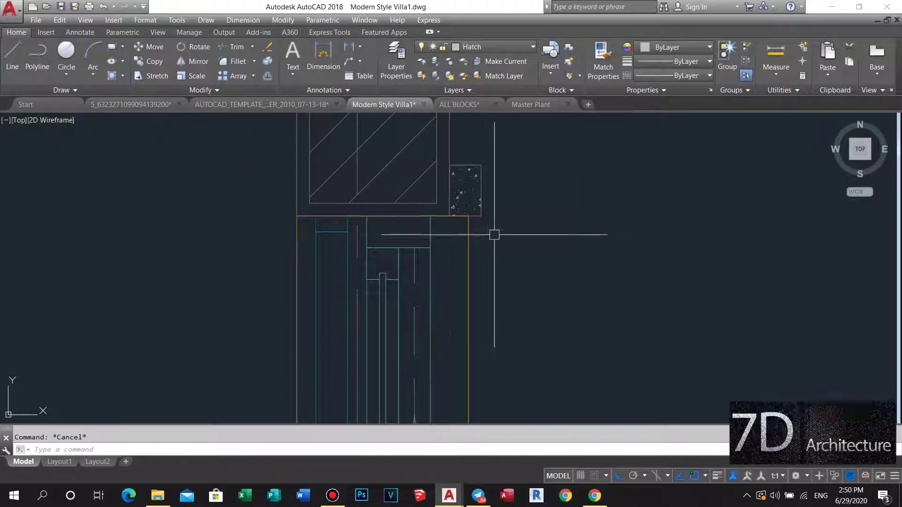
Step: Realign the wall lines below the column using MOVE and XLINE
{"action": "left_click", "coordinate": [451, 241]}
{"action": "type", "text": "m"}
{"action": "key", "text": "Return"}
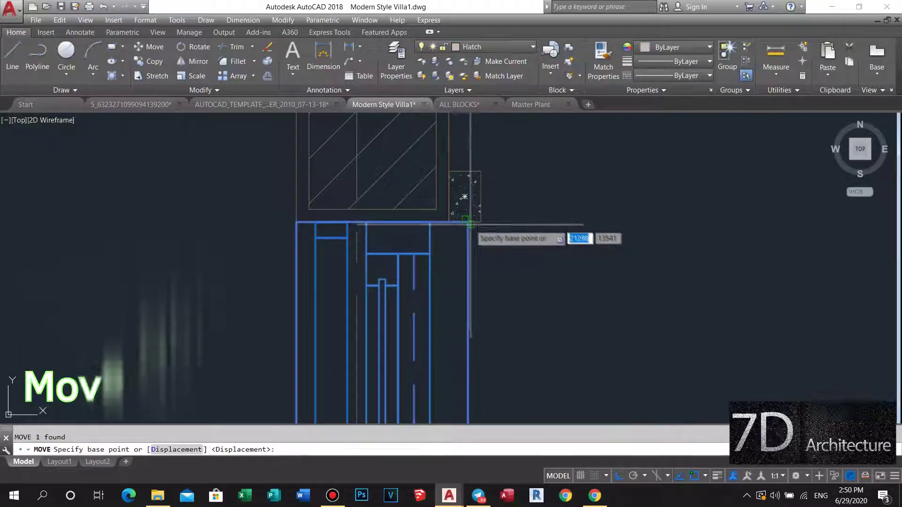
{"action": "left_click", "coordinate": [470, 225]}
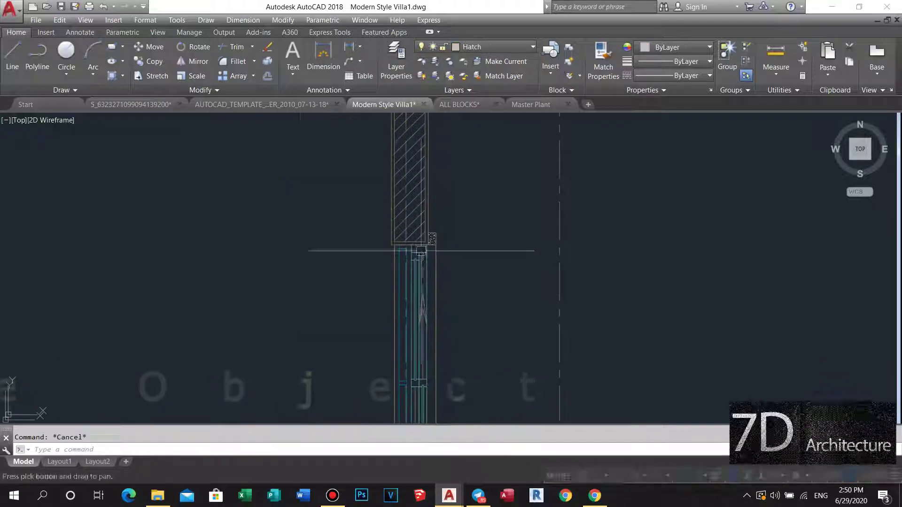
{"action": "scroll", "coordinate": [420, 252], "scroll_direction": "up", "scroll_amount": 4}
{"action": "scroll", "coordinate": [430, 226], "scroll_direction": "down", "scroll_amount": 2}
{"action": "scroll", "coordinate": [419, 209], "scroll_direction": "up", "scroll_amount": 1}
{"action": "scroll", "coordinate": [409, 215], "scroll_direction": "up", "scroll_amount": 1}
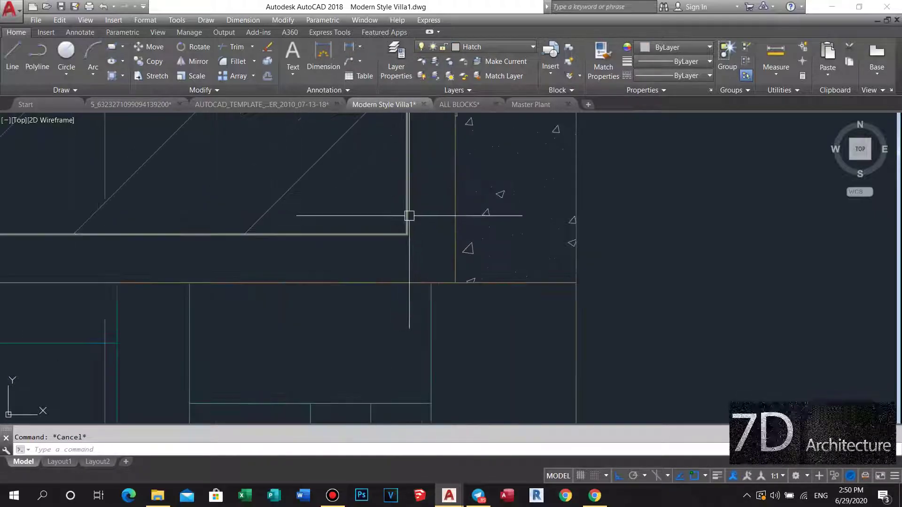
{"action": "type", "text": "xl"}
{"action": "key", "text": "Return"}
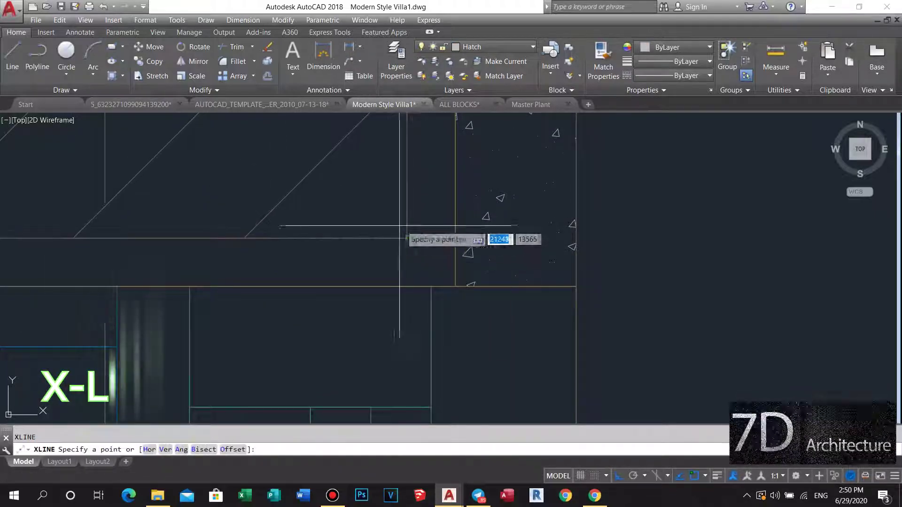
{"action": "left_click", "coordinate": [429, 304]}
{"action": "key", "text": "Return"}
{"action": "left_click", "coordinate": [421, 288]}
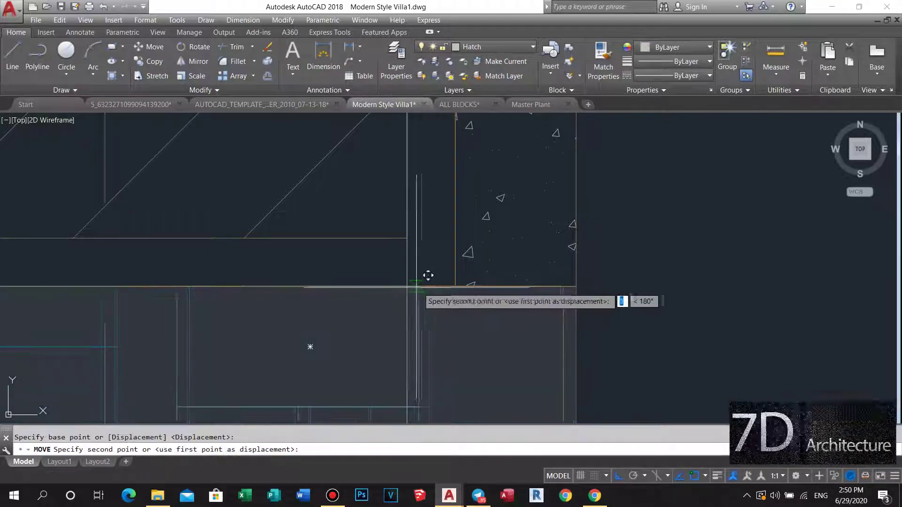
{"action": "scroll", "coordinate": [408, 288], "scroll_direction": "down", "scroll_amount": 3}
{"action": "key", "text": "Escape"}
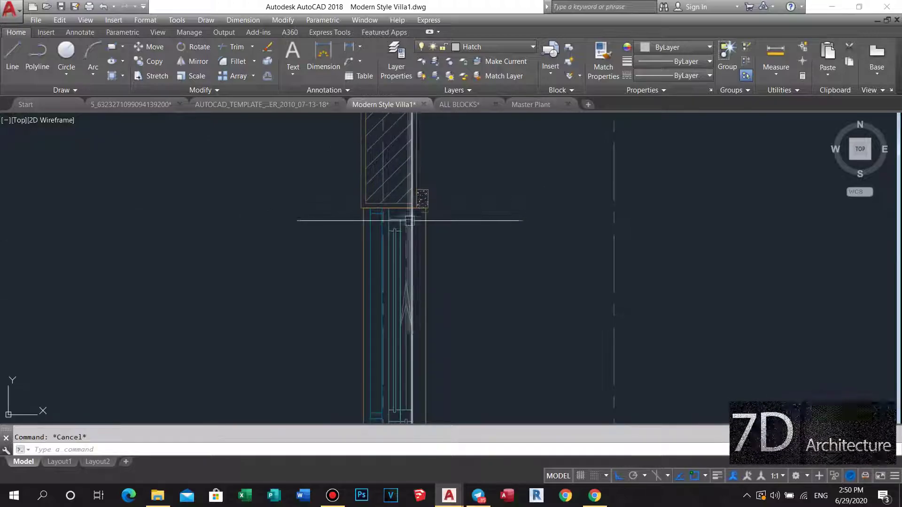
{"action": "scroll", "coordinate": [423, 288], "scroll_direction": "up", "scroll_amount": 3}
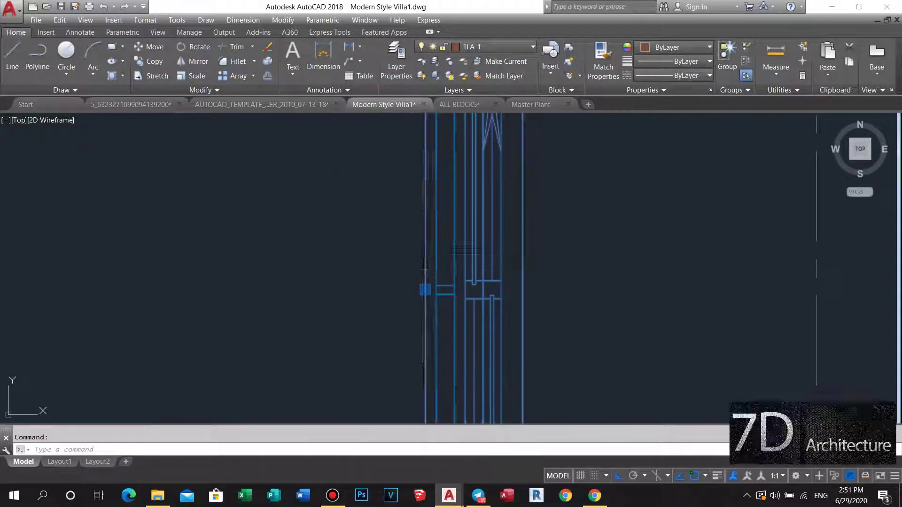
{"action": "type", "text": "e"}
Step: Erase the selected stray object and bring the column corner into view
{"action": "key", "text": "Return"}
{"action": "scroll", "coordinate": [412, 238], "scroll_direction": "down", "scroll_amount": 2}
{"action": "scroll", "coordinate": [418, 195], "scroll_direction": "down", "scroll_amount": 1}
{"action": "scroll", "coordinate": [447, 149], "scroll_direction": "up", "scroll_amount": 3}
{"action": "scroll", "coordinate": [449, 182], "scroll_direction": "up", "scroll_amount": 2}
{"action": "scroll", "coordinate": [449, 187], "scroll_direction": "up", "scroll_amount": 3}
{"action": "middle_click_drag", "start_coordinate": [450, 188], "coordinate": [452, 247]}
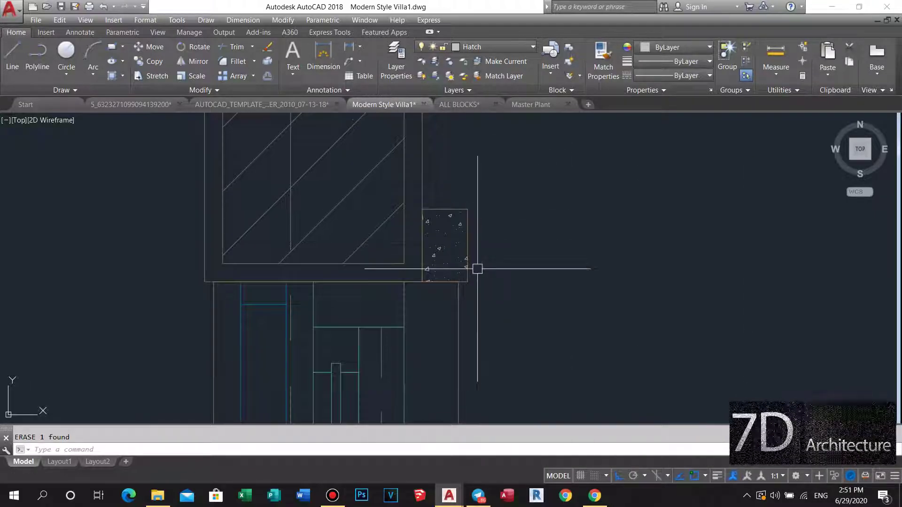
{"action": "scroll", "coordinate": [473, 269], "scroll_direction": "up", "scroll_amount": 2}
Step: Draw a helper line of length 7 and a construction line from the column corner
{"action": "type", "text": "l"}
{"action": "key", "text": "Return"}
{"action": "left_click", "coordinate": [479, 299]}
{"action": "type", "text": "7"}
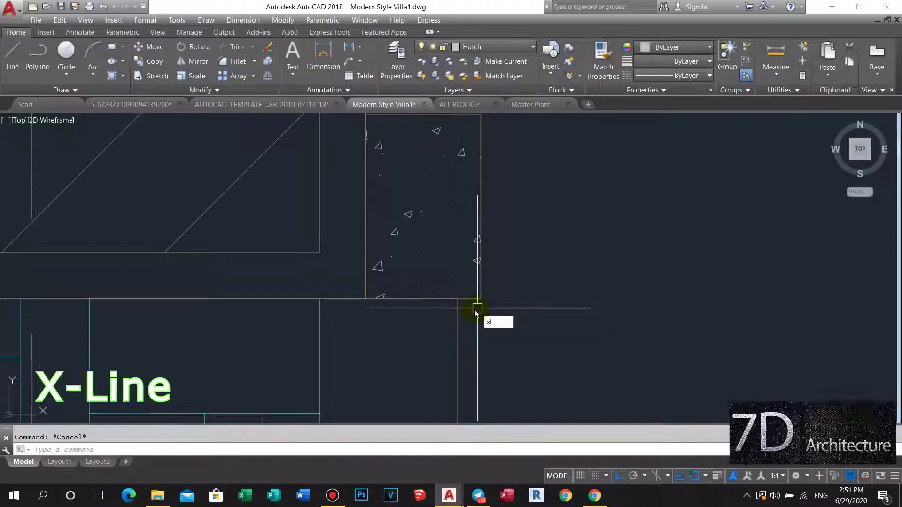
{"action": "key", "text": "Return"}
{"action": "left_click", "coordinate": [477, 308]}
{"action": "scroll", "coordinate": [488, 300], "scroll_direction": "down", "scroll_amount": 2}
{"action": "scroll", "coordinate": [492, 213], "scroll_direction": "down", "scroll_amount": 2}
{"action": "scroll", "coordinate": [491, 213], "scroll_direction": "down", "scroll_amount": 3}
Step: Cancel another construction line along the wall and erase the diagonal construction line
{"action": "middle_click_drag", "start_coordinate": [362, 181], "coordinate": [362, 233]}
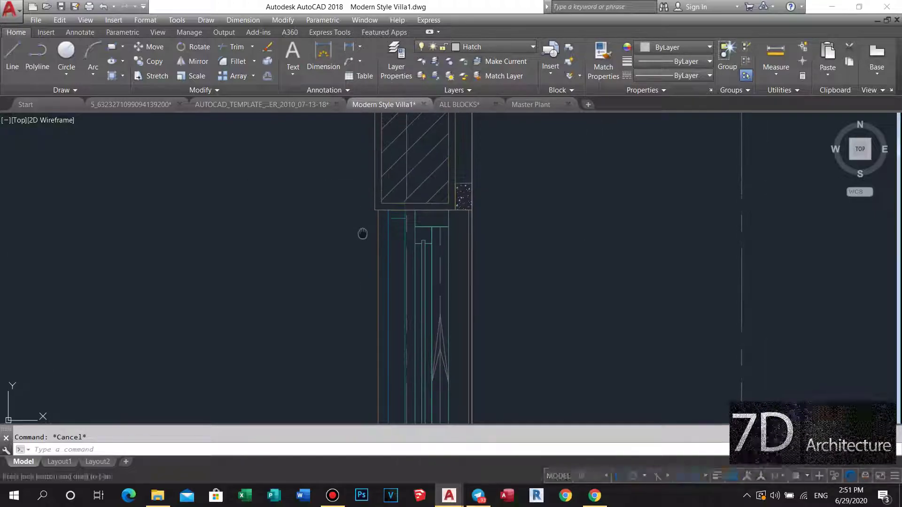
{"action": "type", "text": "l"}
{"action": "key", "text": "Return"}
{"action": "scroll", "coordinate": [375, 211], "scroll_direction": "up", "scroll_amount": 2}
{"action": "scroll", "coordinate": [393, 186], "scroll_direction": "up", "scroll_amount": 2}
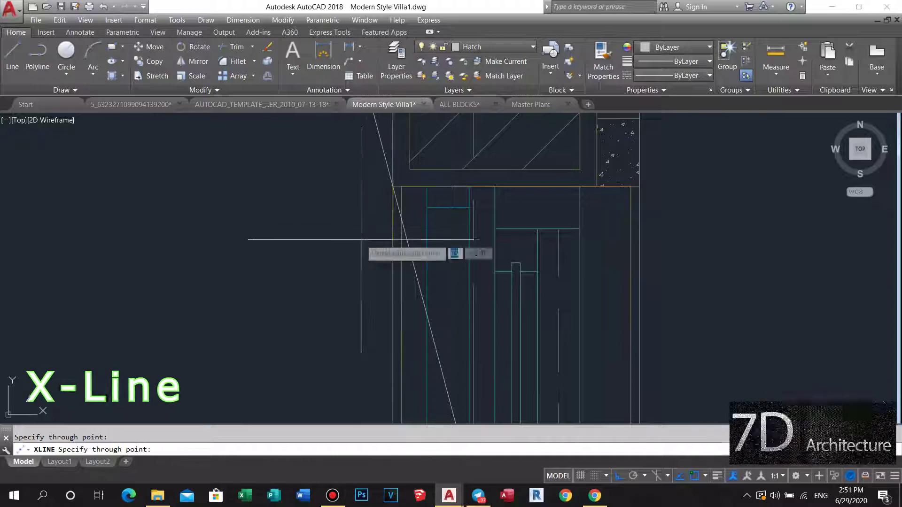
{"action": "key", "text": "Escape"}
{"action": "key", "text": "Return"}
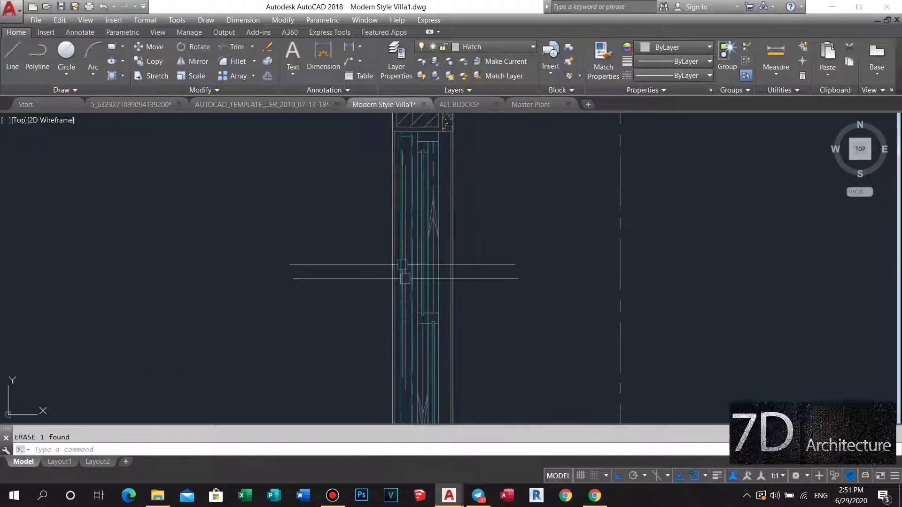
Step: Select the Wall Brick polyline and grab its corner grip at the wall end
{"action": "left_click", "coordinate": [360, 351]}
{"action": "scroll", "coordinate": [364, 294], "scroll_direction": "down", "scroll_amount": 2}
{"action": "middle_click_drag", "start_coordinate": [364, 294], "coordinate": [348, 280]}
{"action": "scroll", "coordinate": [365, 337], "scroll_direction": "up", "scroll_amount": 3}
{"action": "left_click", "coordinate": [407, 353]}
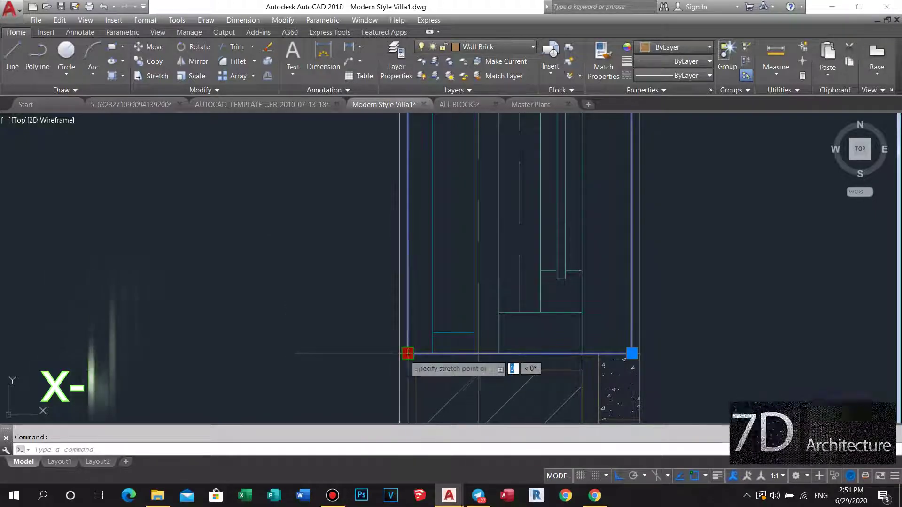
Step: Stretch the brick wall corner onto the concrete column edge
{"action": "scroll", "coordinate": [459, 414], "scroll_direction": "down", "scroll_amount": 5}
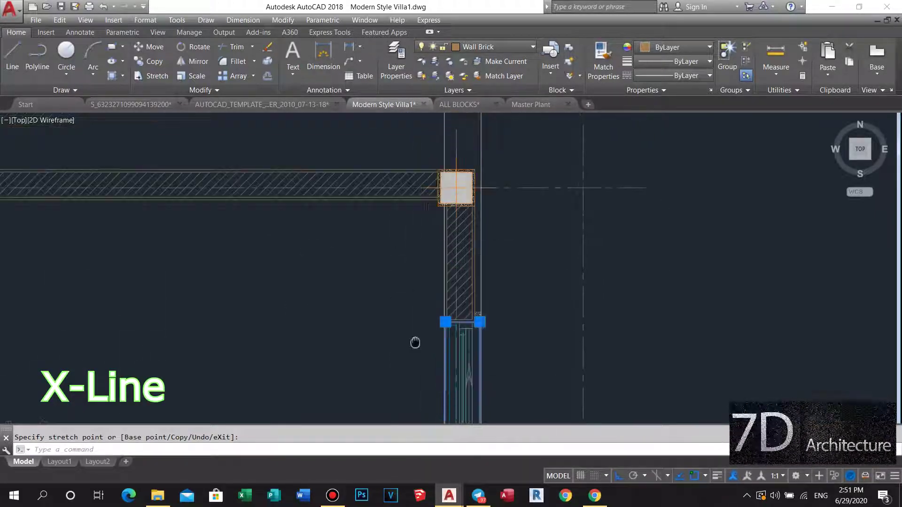
{"action": "scroll", "coordinate": [460, 343], "scroll_direction": "up", "scroll_amount": 5}
{"action": "scroll", "coordinate": [467, 361], "scroll_direction": "up", "scroll_amount": 4}
{"action": "scroll", "coordinate": [467, 368], "scroll_direction": "down", "scroll_amount": 2}
{"action": "key", "text": "Escape"}
{"action": "scroll", "coordinate": [513, 248], "scroll_direction": "up", "scroll_amount": 2}
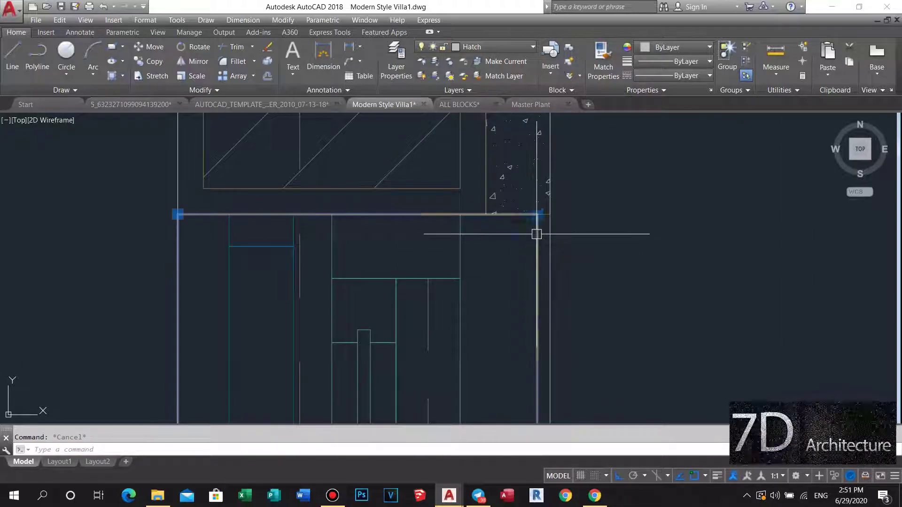
{"action": "left_click", "coordinate": [550, 214]}
{"action": "scroll", "coordinate": [519, 281], "scroll_direction": "down", "scroll_amount": 3}
{"action": "scroll", "coordinate": [523, 162], "scroll_direction": "up", "scroll_amount": 3}
{"action": "scroll", "coordinate": [487, 205], "scroll_direction": "up", "scroll_amount": 2}
{"action": "scroll", "coordinate": [487, 221], "scroll_direction": "up", "scroll_amount": 5}
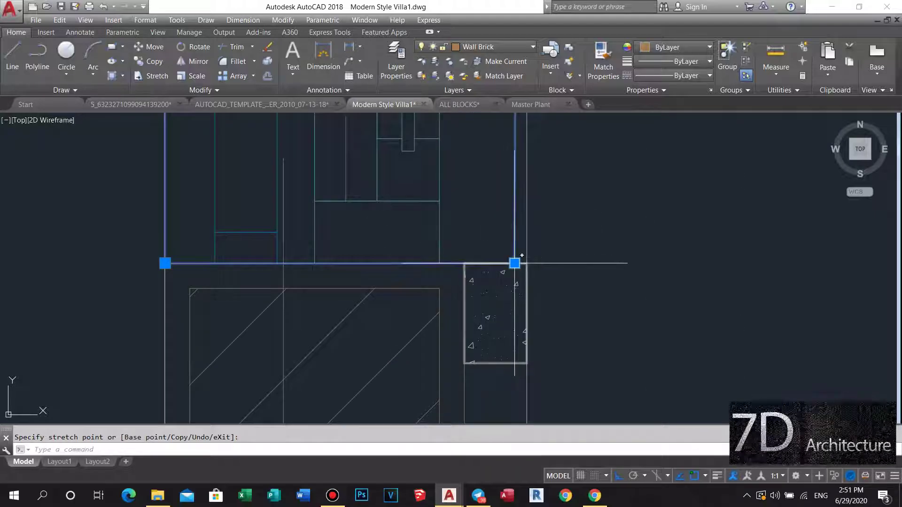
{"action": "key", "text": "Escape"}
Step: Delete the two leftover lines beside the window opening
{"action": "scroll", "coordinate": [523, 262], "scroll_direction": "up", "scroll_amount": 3}
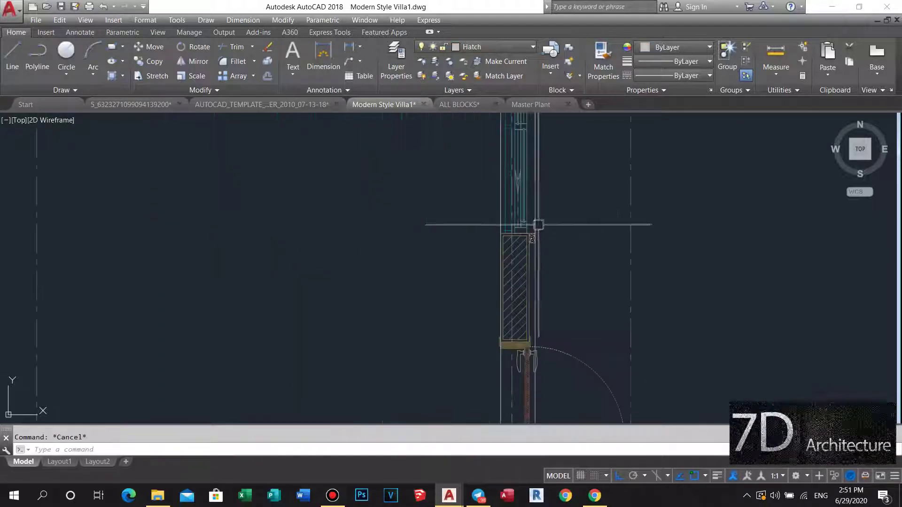
{"action": "middle_click_drag", "start_coordinate": [496, 268], "coordinate": [497, 242]}
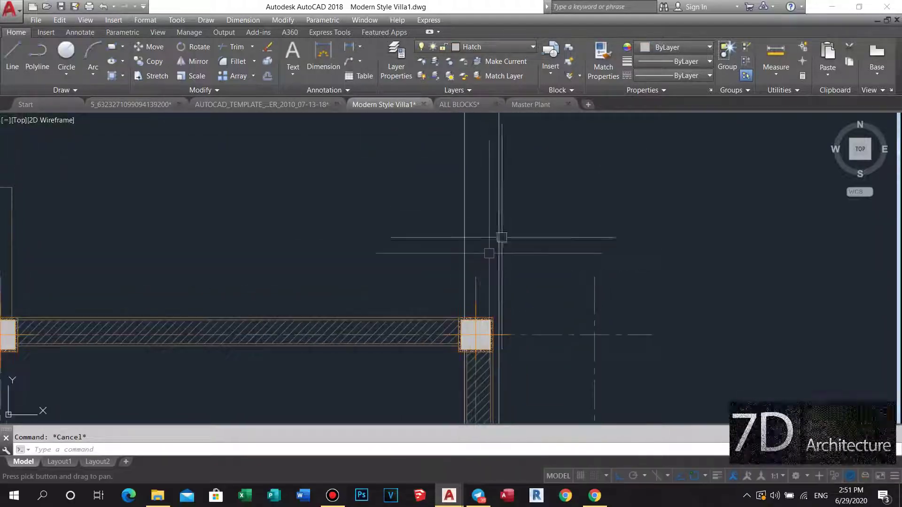
{"action": "left_click", "coordinate": [540, 215]}
{"action": "left_click", "coordinate": [409, 222]}
{"action": "key", "text": "Delete"}
Step: Window-select the window geometry
{"action": "scroll", "coordinate": [407, 159], "scroll_direction": "down", "scroll_amount": 6}
{"action": "scroll", "coordinate": [413, 261], "scroll_direction": "up", "scroll_amount": 4}
{"action": "scroll", "coordinate": [425, 207], "scroll_direction": "up", "scroll_amount": 3}
{"action": "scroll", "coordinate": [413, 126], "scroll_direction": "up", "scroll_amount": 2}
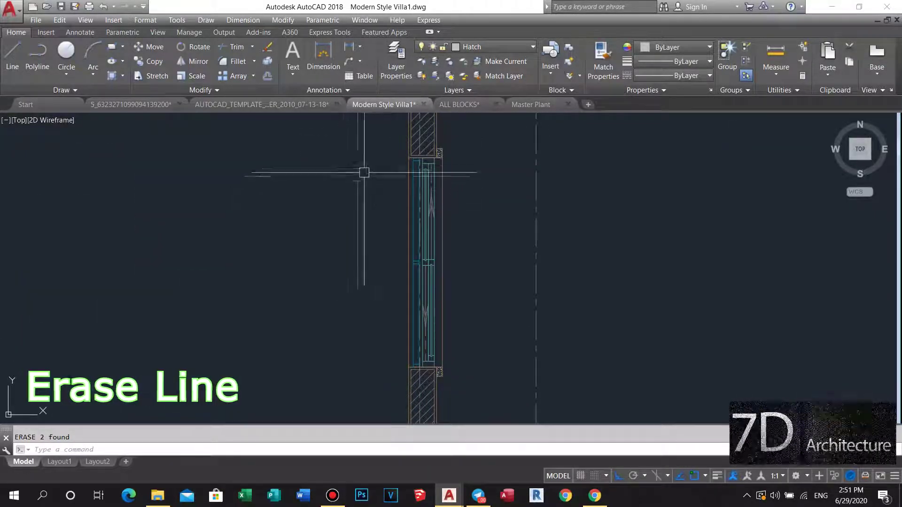
{"action": "left_click", "coordinate": [378, 154]}
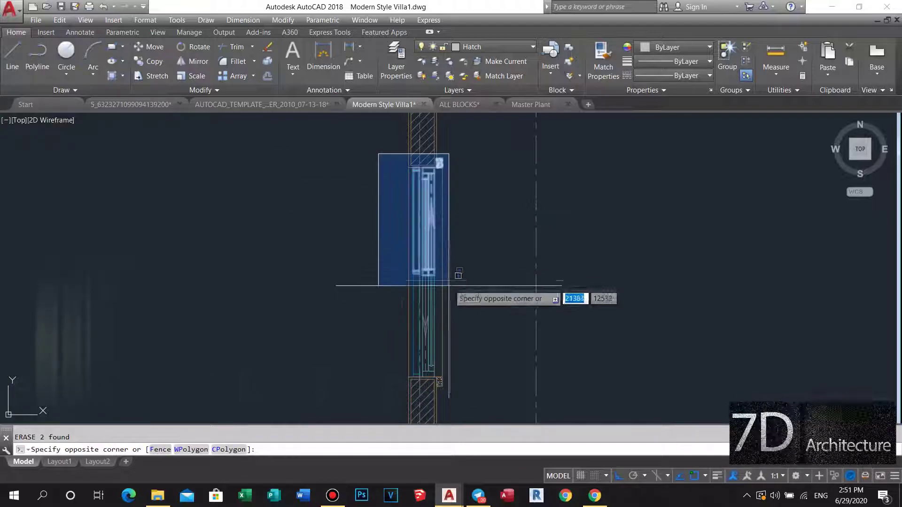
{"action": "left_click", "coordinate": [452, 378]}
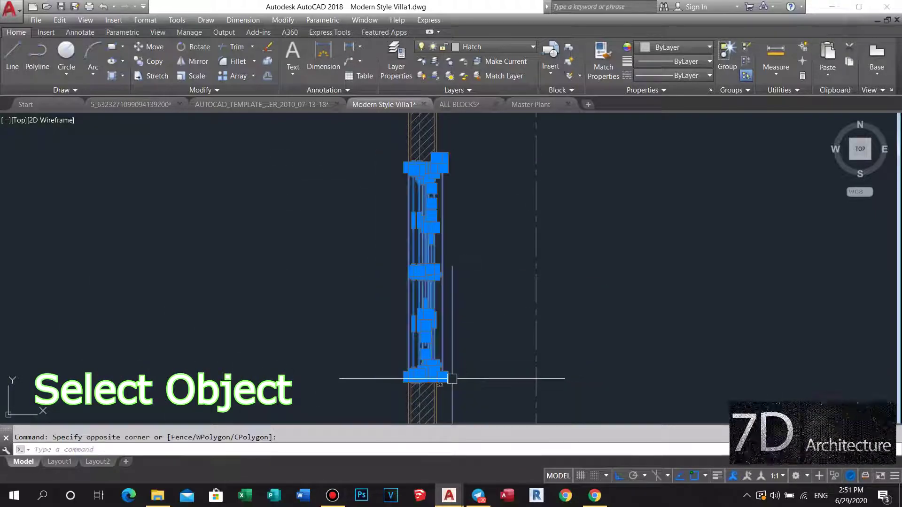
Step: Drop the column hatch from the window selection and start the Block command (B)
{"action": "scroll", "coordinate": [452, 378], "scroll_direction": "up", "scroll_amount": 6}
{"action": "scroll", "coordinate": [435, 137], "scroll_direction": "up", "scroll_amount": 2}
{"action": "left_click", "coordinate": [485, 225]}
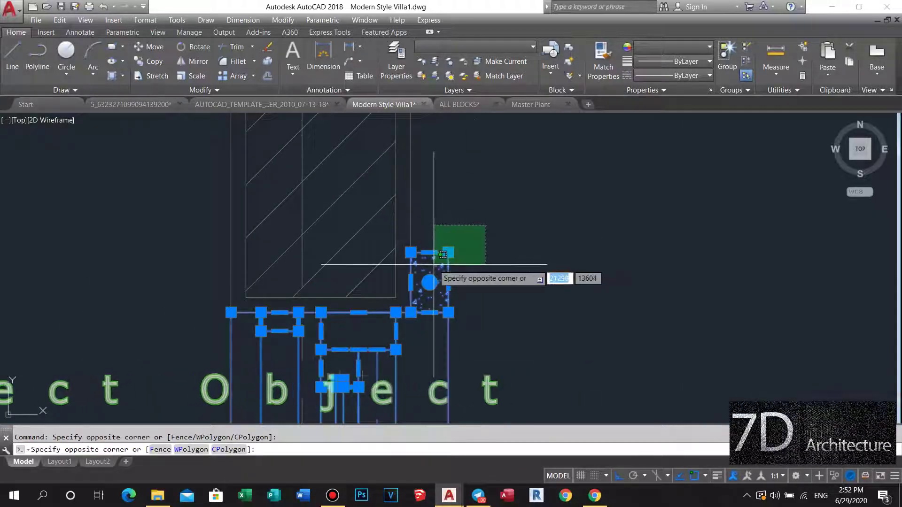
{"action": "left_click", "coordinate": [433, 265], "text": "shift"}
{"action": "scroll", "coordinate": [479, 289], "scroll_direction": "down", "scroll_amount": 3}
{"action": "scroll", "coordinate": [457, 136], "scroll_direction": "up", "scroll_amount": 2}
{"action": "scroll", "coordinate": [454, 211], "scroll_direction": "up", "scroll_amount": 2}
{"action": "scroll", "coordinate": [454, 211], "scroll_direction": "up", "scroll_amount": 5}
{"action": "scroll", "coordinate": [471, 185], "scroll_direction": "down", "scroll_amount": 2}
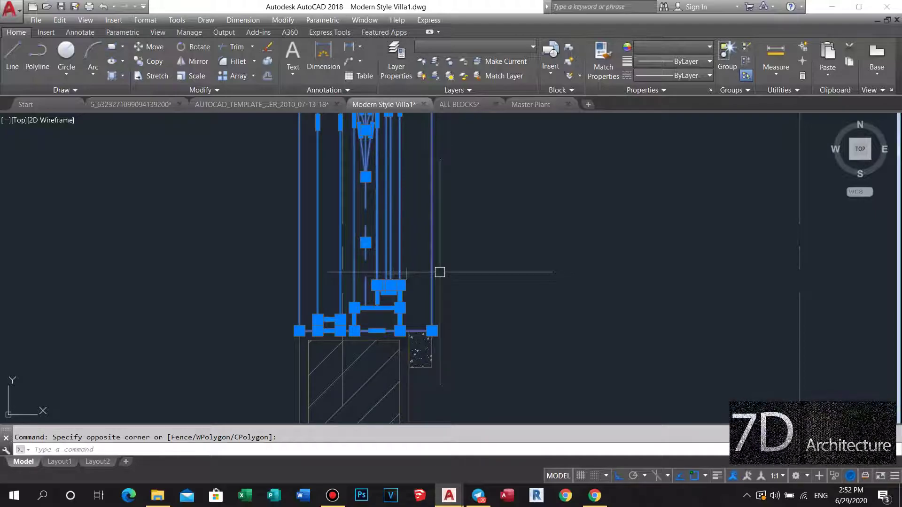
{"action": "type", "text": "b"}
{"action": "key", "text": "Return"}
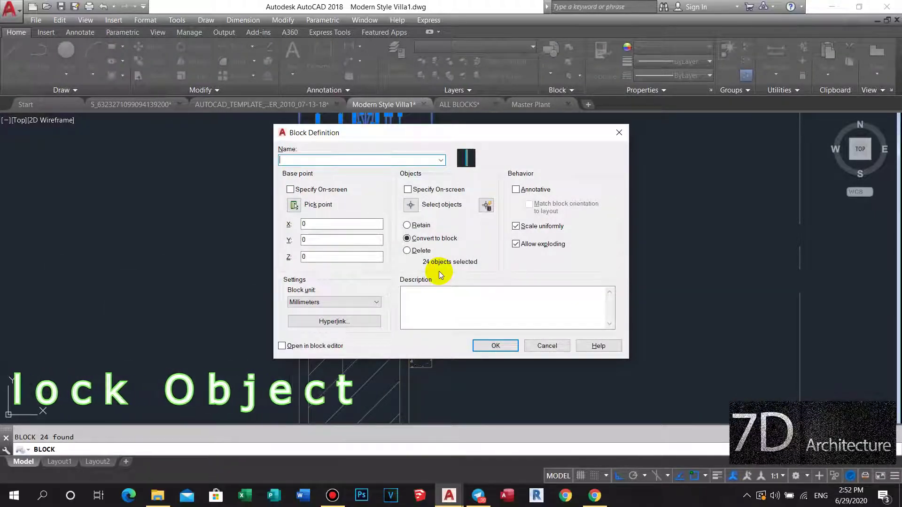
Step: Begin naming the window block with 'wo' in the Name field
{"action": "type", "text": "wo"}
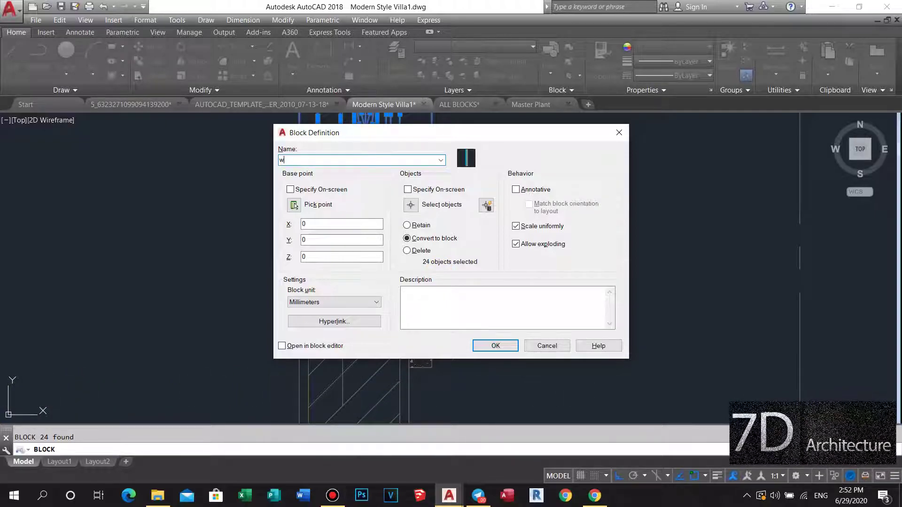
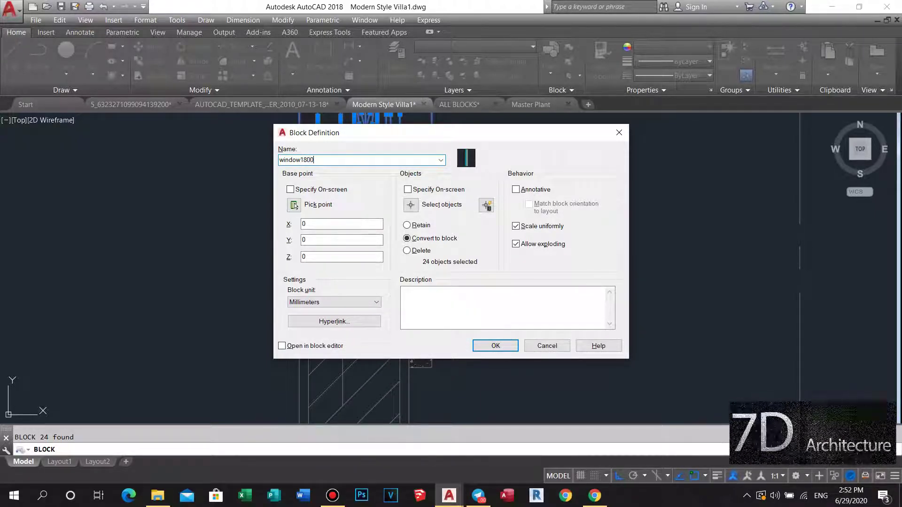
Step: Create block window1800 with its base point at the window corner (X 21027.58, Y 11740.56)
{"action": "left_click", "coordinate": [294, 207]}
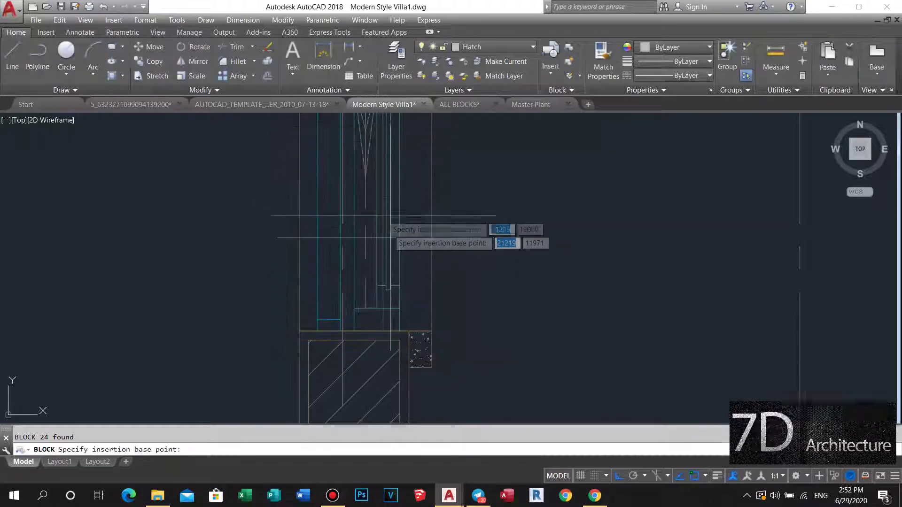
{"action": "left_click", "coordinate": [299, 331]}
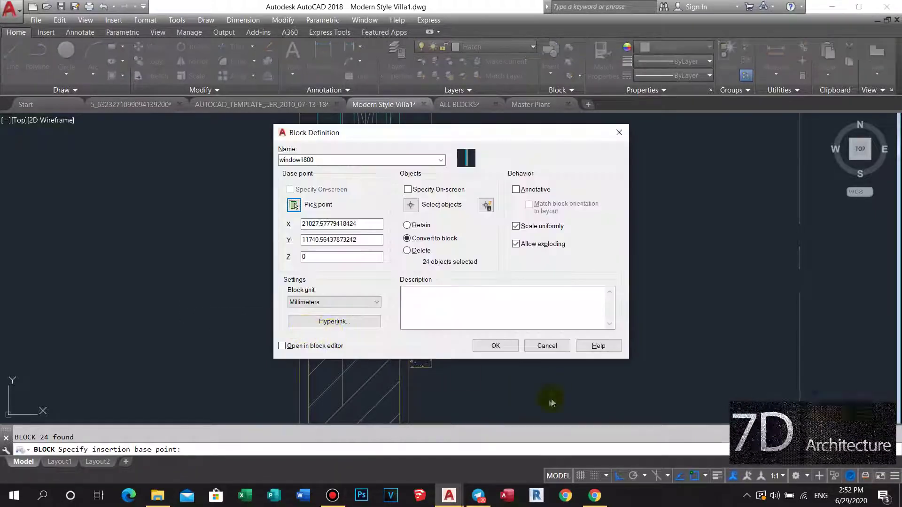
{"action": "left_click", "coordinate": [496, 346]}
{"action": "scroll", "coordinate": [475, 255], "scroll_direction": "down", "scroll_amount": 5}
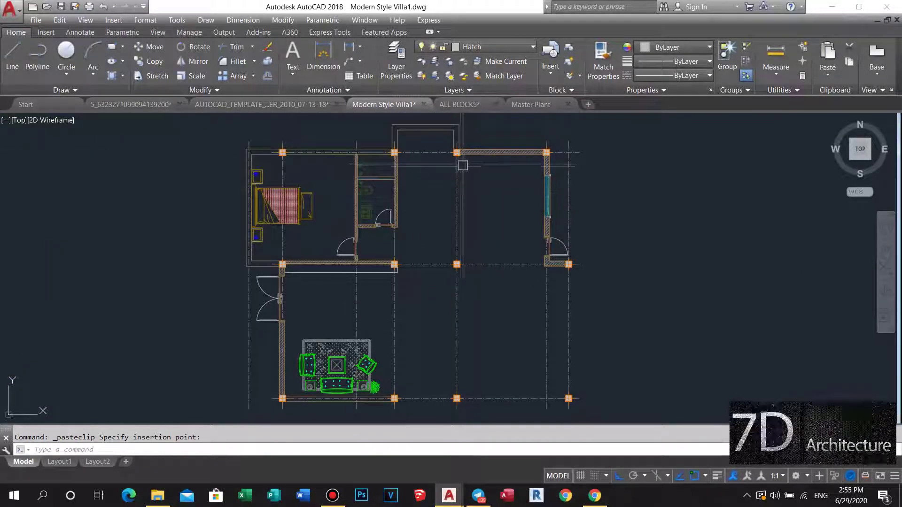
Step: Draw a horizontal construction line through the column corner
{"action": "scroll", "coordinate": [460, 163], "scroll_direction": "up", "scroll_amount": 3}
{"action": "scroll", "coordinate": [461, 162], "scroll_direction": "up", "scroll_amount": 5}
{"action": "middle_click_drag", "start_coordinate": [436, 221], "coordinate": [432, 226]}
{"action": "scroll", "coordinate": [432, 226], "scroll_direction": "up", "scroll_amount": 4}
{"action": "type", "text": "x"}
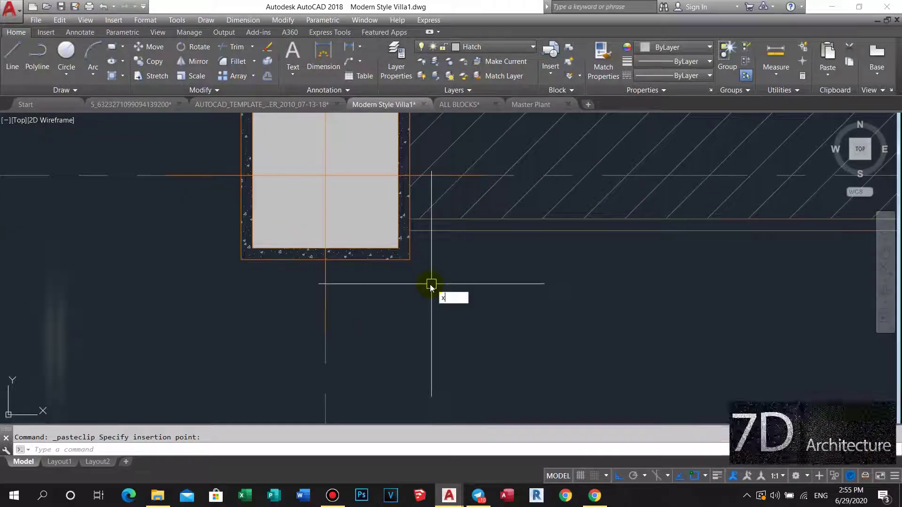
{"action": "key", "text": "Return"}
{"action": "scroll", "coordinate": [428, 260], "scroll_direction": "up", "scroll_amount": 3}
{"action": "left_click", "coordinate": [392, 246]}
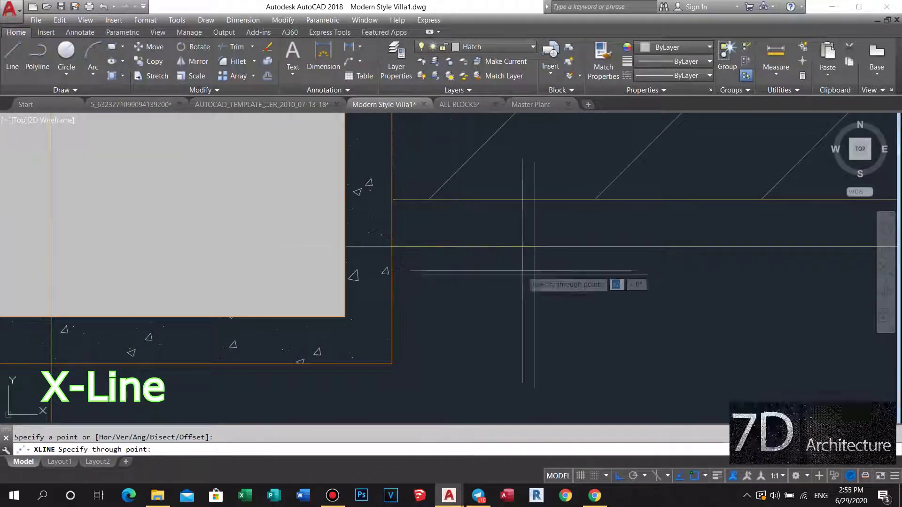
{"action": "left_click", "coordinate": [487, 258]}
{"action": "key", "text": "Return"}
{"action": "scroll", "coordinate": [487, 257], "scroll_direction": "down", "scroll_amount": 2}
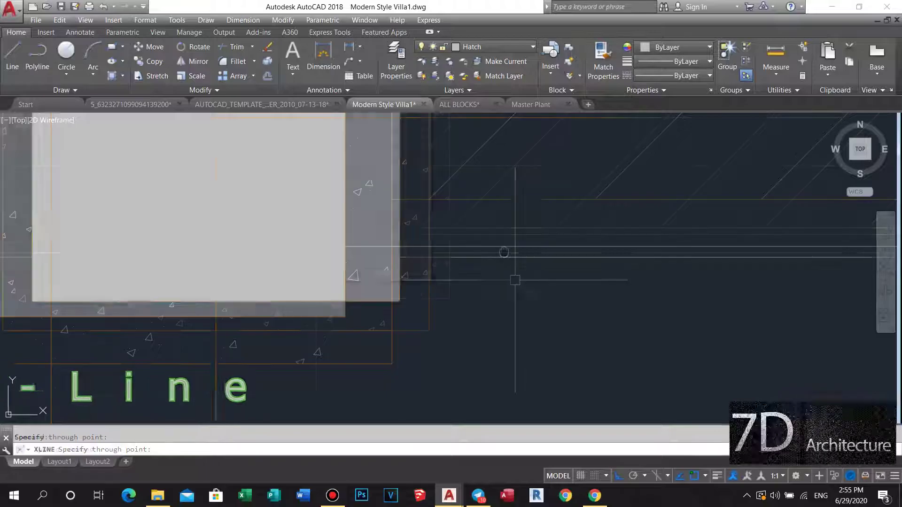
{"action": "scroll", "coordinate": [487, 275], "scroll_direction": "down", "scroll_amount": 2}
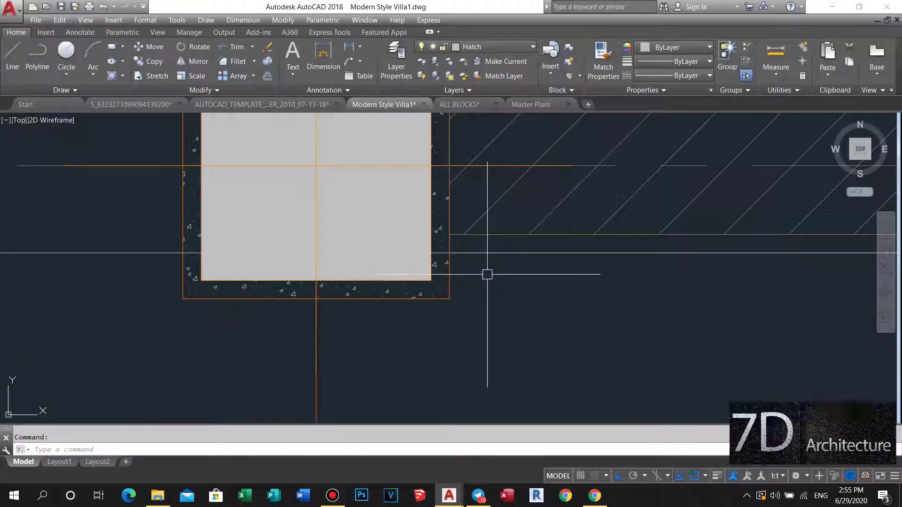
{"action": "scroll", "coordinate": [482, 274], "scroll_direction": "down", "scroll_amount": 5}
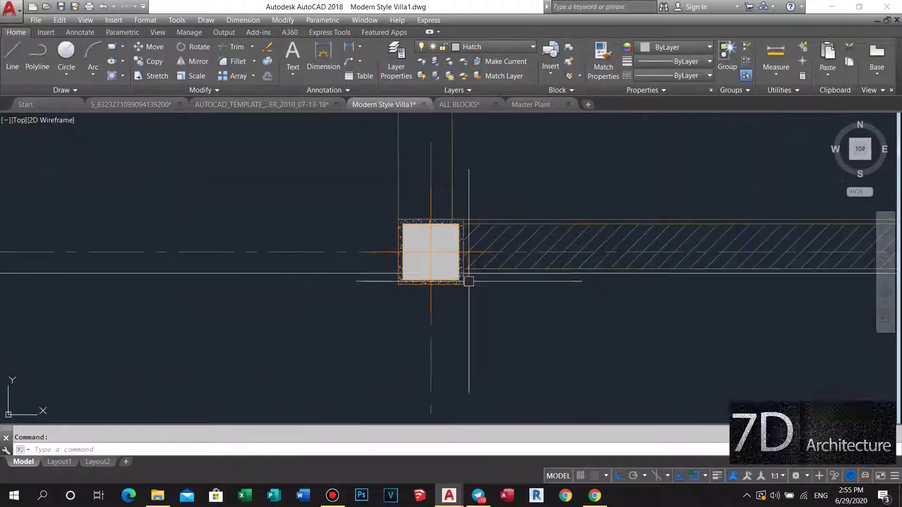
{"action": "scroll", "coordinate": [467, 277], "scroll_direction": "down", "scroll_amount": 3}
{"action": "scroll", "coordinate": [477, 280], "scroll_direction": "up", "scroll_amount": 5}
{"action": "scroll", "coordinate": [451, 319], "scroll_direction": "up", "scroll_amount": 1}
Step: Offset the construction line 600 downward
{"action": "type", "text": "o"}
{"action": "key", "text": "Return"}
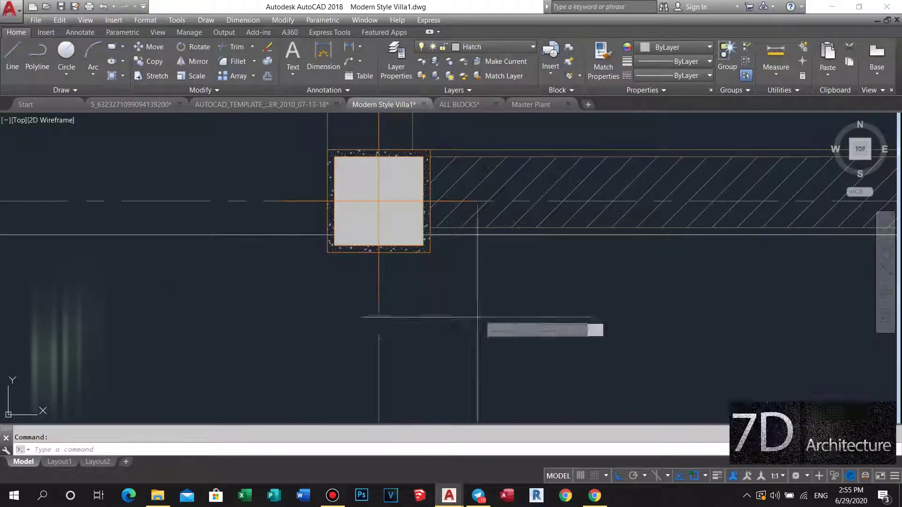
{"action": "left_click", "coordinate": [447, 308]}
{"action": "type", "text": "600"}
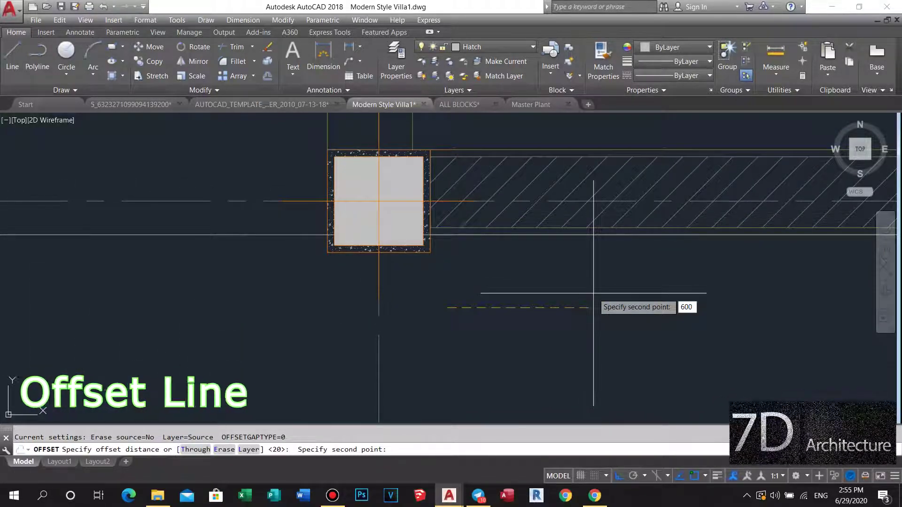
{"action": "key", "text": "Return"}
{"action": "left_click", "coordinate": [292, 237]}
{"action": "left_click", "coordinate": [291, 340]}
{"action": "scroll", "coordinate": [282, 291], "scroll_direction": "down", "scroll_amount": 1}
{"action": "scroll", "coordinate": [293, 278], "scroll_direction": "down", "scroll_amount": 3}
{"action": "scroll", "coordinate": [267, 195], "scroll_direction": "up", "scroll_amount": 1}
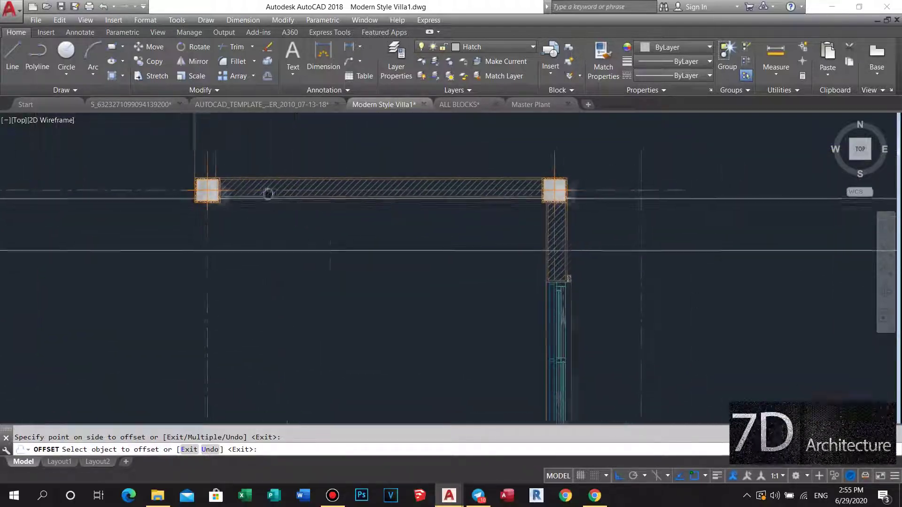
{"action": "key", "text": "Escape"}
{"action": "scroll", "coordinate": [554, 197], "scroll_direction": "up", "scroll_amount": 2}
{"action": "scroll", "coordinate": [542, 212], "scroll_direction": "up", "scroll_amount": 3}
{"action": "scroll", "coordinate": [521, 254], "scroll_direction": "down", "scroll_amount": 2}
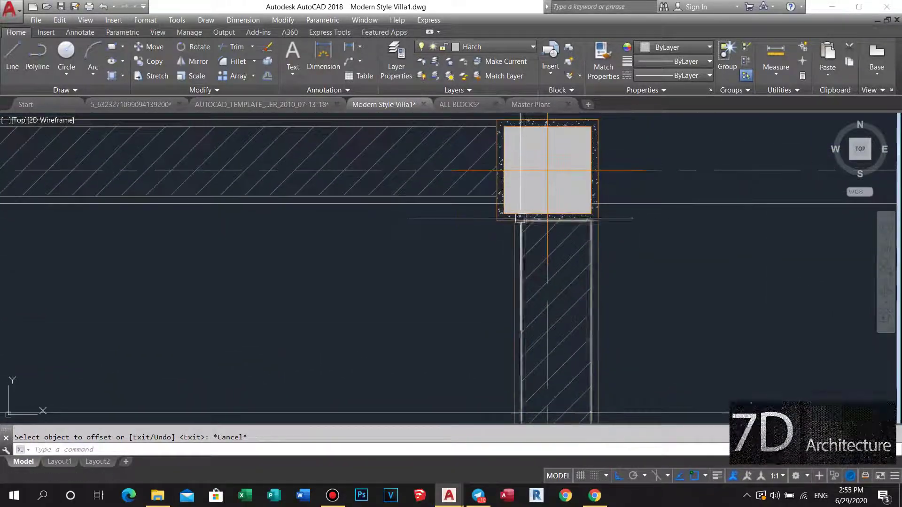
{"action": "scroll", "coordinate": [519, 263], "scroll_direction": "up", "scroll_amount": 3}
Step: Draw another construction line along the wall with XLINE
{"action": "type", "text": "x"}
{"action": "key", "text": "Return"}
{"action": "scroll", "coordinate": [496, 241], "scroll_direction": "up", "scroll_amount": 2}
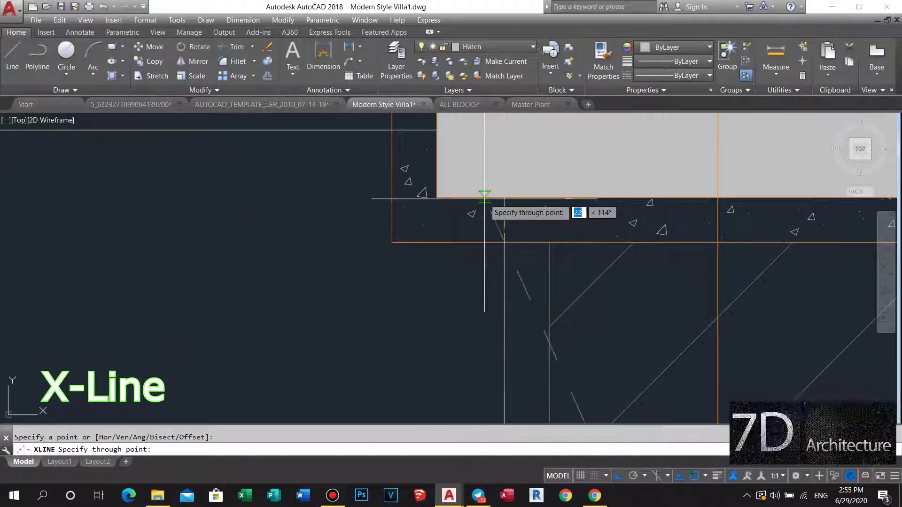
{"action": "key", "text": "Return"}
{"action": "scroll", "coordinate": [504, 197], "scroll_direction": "down", "scroll_amount": 3}
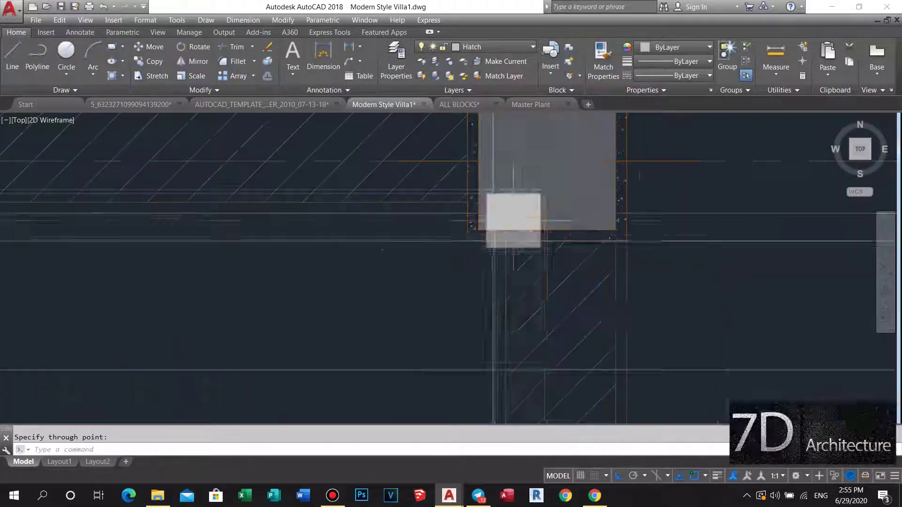
{"action": "scroll", "coordinate": [489, 204], "scroll_direction": "up", "scroll_amount": 2}
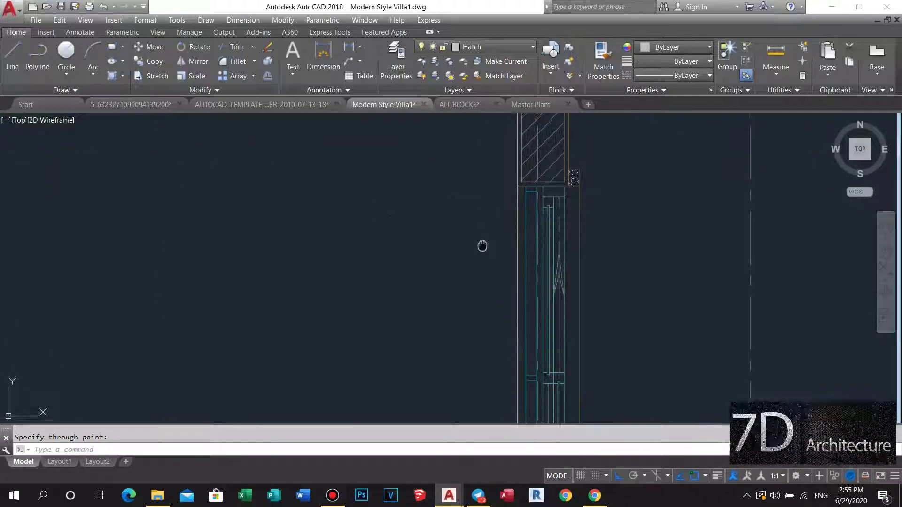
Step: Start a second 600 offset, then cancel it
{"action": "type", "text": "o"}
{"action": "key", "text": "Return"}
{"action": "left_click", "coordinate": [439, 291]}
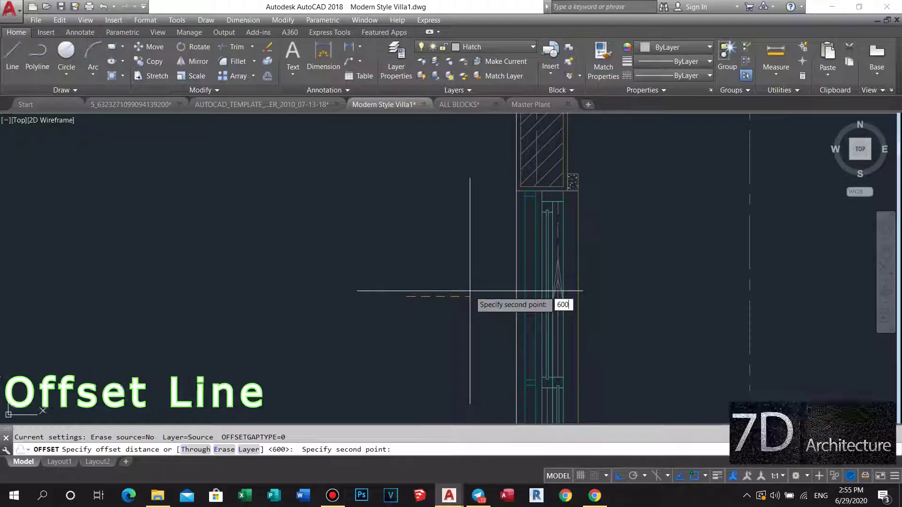
{"action": "key", "text": "Return"}
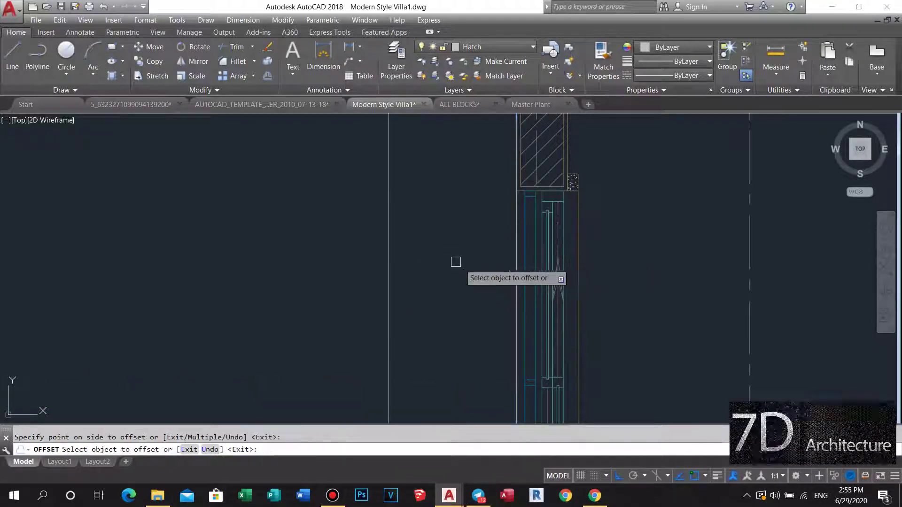
{"action": "key", "text": "Escape"}
{"action": "scroll", "coordinate": [446, 226], "scroll_direction": "down", "scroll_amount": 3}
{"action": "scroll", "coordinate": [465, 334], "scroll_direction": "up", "scroll_amount": 3}
{"action": "scroll", "coordinate": [470, 280], "scroll_direction": "up", "scroll_amount": 1}
{"action": "scroll", "coordinate": [470, 281], "scroll_direction": "up", "scroll_amount": 3}
{"action": "scroll", "coordinate": [444, 308], "scroll_direction": "up", "scroll_amount": 1}
{"action": "scroll", "coordinate": [459, 322], "scroll_direction": "up", "scroll_amount": 2}
{"action": "scroll", "coordinate": [467, 263], "scroll_direction": "down", "scroll_amount": 6}
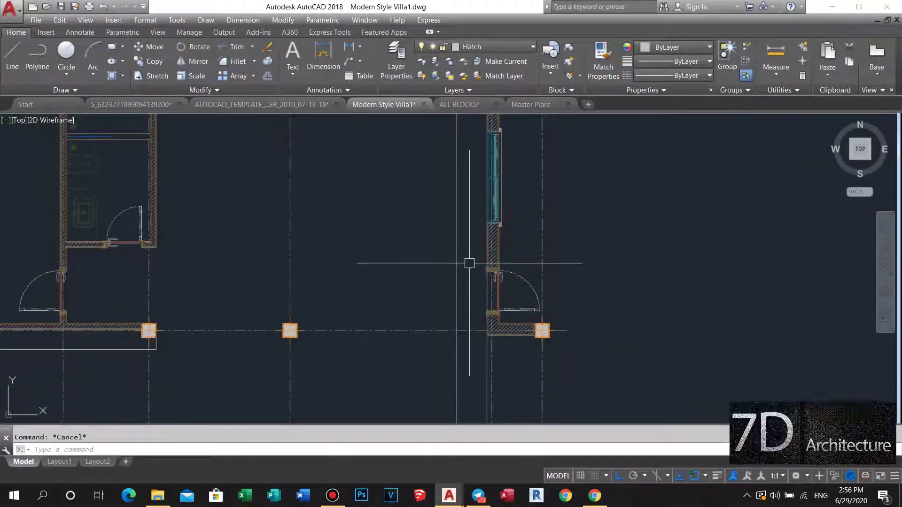
Step: Start a construction line beside the door with XL
{"action": "scroll", "coordinate": [470, 261], "scroll_direction": "down", "scroll_amount": 1}
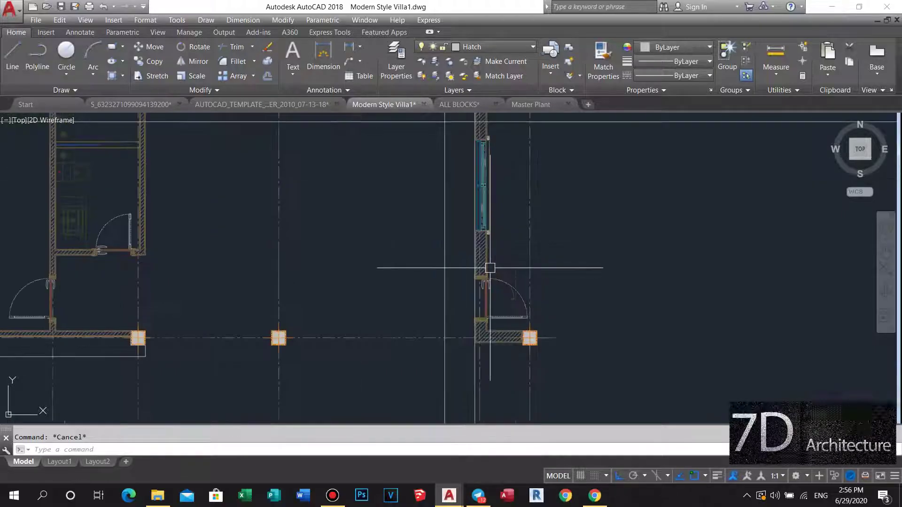
{"action": "scroll", "coordinate": [489, 264], "scroll_direction": "up", "scroll_amount": 3}
{"action": "scroll", "coordinate": [451, 291], "scroll_direction": "up", "scroll_amount": 2}
{"action": "scroll", "coordinate": [438, 303], "scroll_direction": "up", "scroll_amount": 2}
{"action": "type", "text": "Xl"}
{"action": "key", "text": "Return"}
{"action": "scroll", "coordinate": [474, 270], "scroll_direction": "up", "scroll_amount": 2}
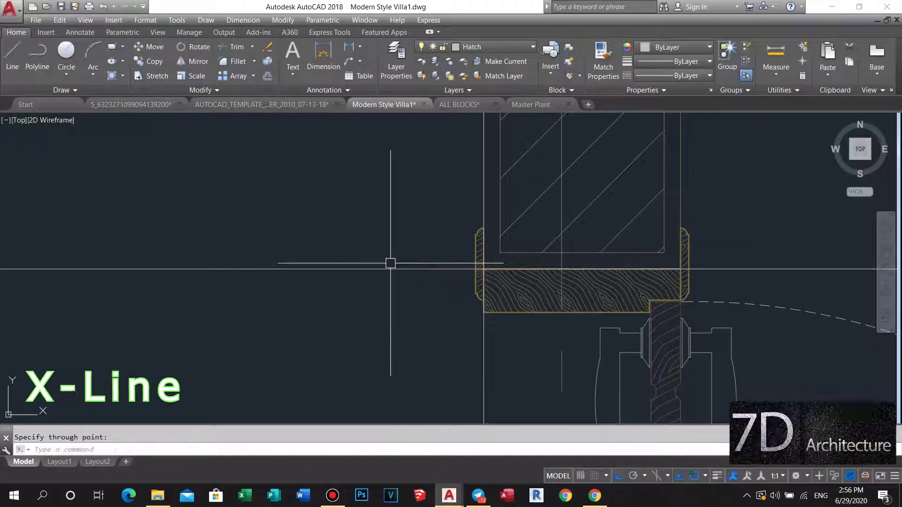
{"action": "scroll", "coordinate": [391, 262], "scroll_direction": "down", "scroll_amount": 3}
{"action": "scroll", "coordinate": [376, 276], "scroll_direction": "down", "scroll_amount": 2}
{"action": "scroll", "coordinate": [409, 282], "scroll_direction": "down", "scroll_amount": 2}
{"action": "scroll", "coordinate": [402, 276], "scroll_direction": "down", "scroll_amount": 1}
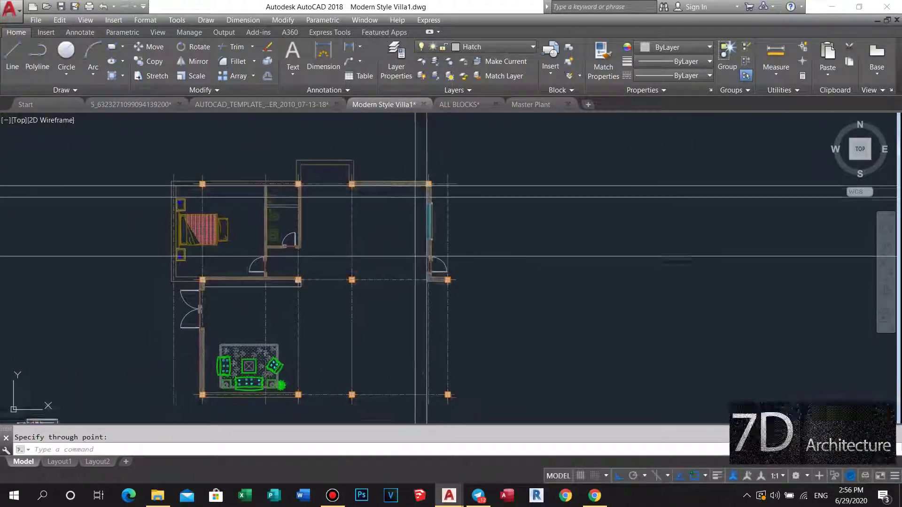
{"action": "scroll", "coordinate": [435, 259], "scroll_direction": "up", "scroll_amount": 3}
{"action": "scroll", "coordinate": [420, 266], "scroll_direction": "up", "scroll_amount": 2}
{"action": "scroll", "coordinate": [423, 275], "scroll_direction": "down", "scroll_amount": 2}
{"action": "scroll", "coordinate": [434, 287], "scroll_direction": "down", "scroll_amount": 2}
{"action": "scroll", "coordinate": [425, 282], "scroll_direction": "up", "scroll_amount": 3}
{"action": "middle_click_drag", "start_coordinate": [422, 279], "coordinate": [390, 318]}
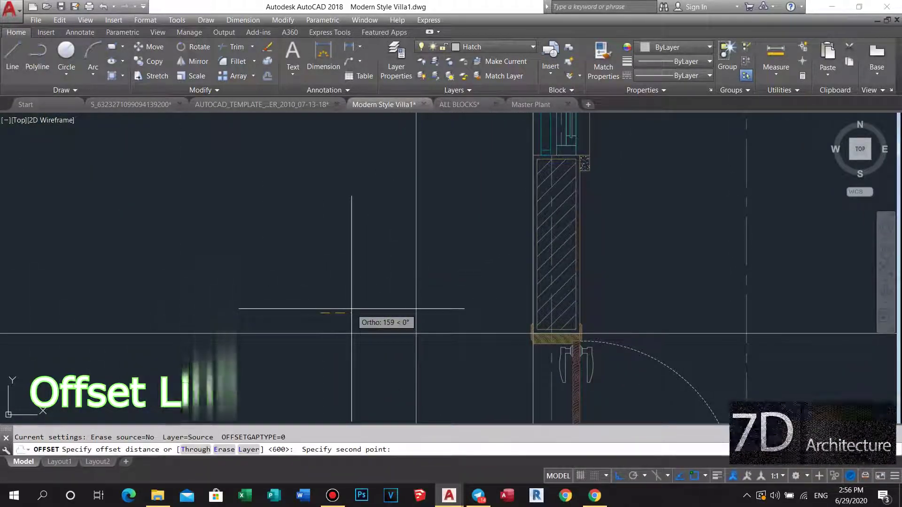
{"action": "type", "text": "100"}
Step: Offset the door-side line 100 upward
{"action": "key", "text": "Return"}
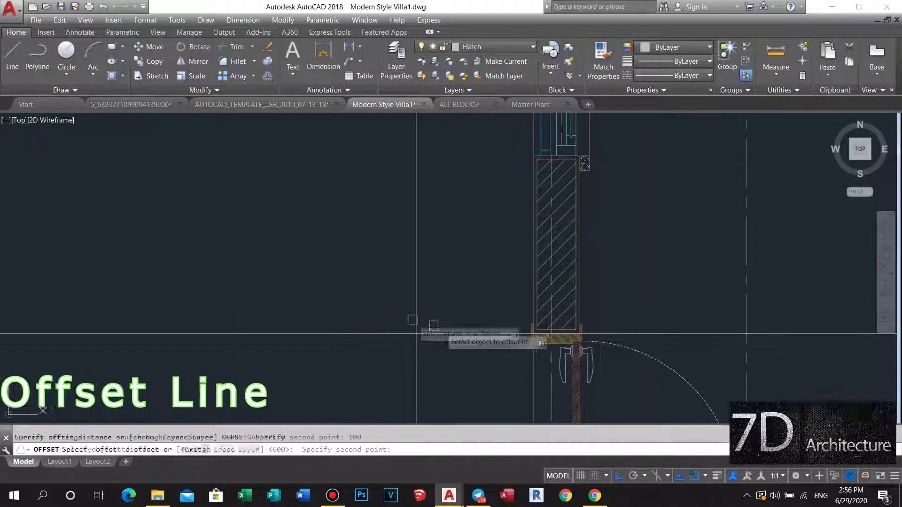
{"action": "left_click", "coordinate": [446, 333]}
{"action": "left_click", "coordinate": [450, 297]}
{"action": "key", "text": "Escape"}
{"action": "scroll", "coordinate": [448, 303], "scroll_direction": "down", "scroll_amount": 3}
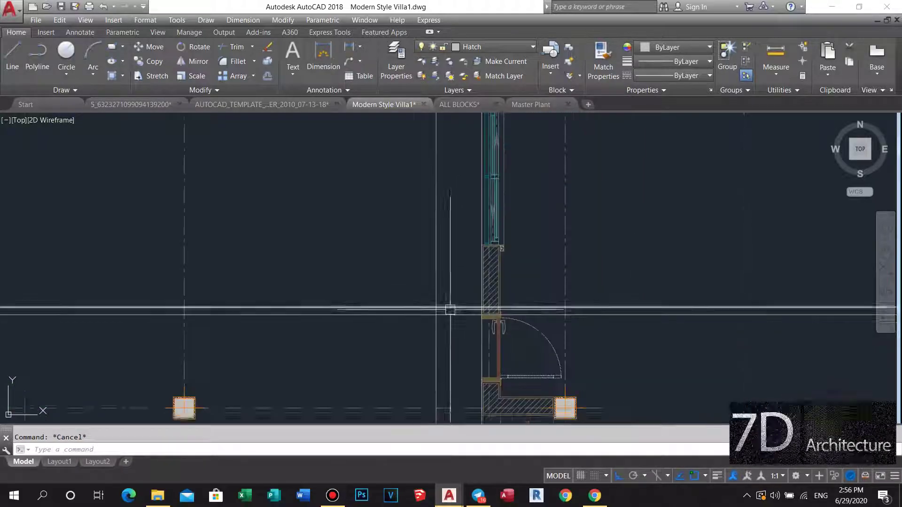
{"action": "scroll", "coordinate": [439, 333], "scroll_direction": "down", "scroll_amount": 2}
{"action": "scroll", "coordinate": [425, 291], "scroll_direction": "up", "scroll_amount": 2}
{"action": "scroll", "coordinate": [425, 237], "scroll_direction": "up", "scroll_amount": 3}
{"action": "middle_click_drag", "start_coordinate": [426, 237], "coordinate": [428, 265]}
Step: Start a rectangle near the wall, then cancel the attempts
{"action": "type", "text": "c"}
{"action": "key", "text": "Return"}
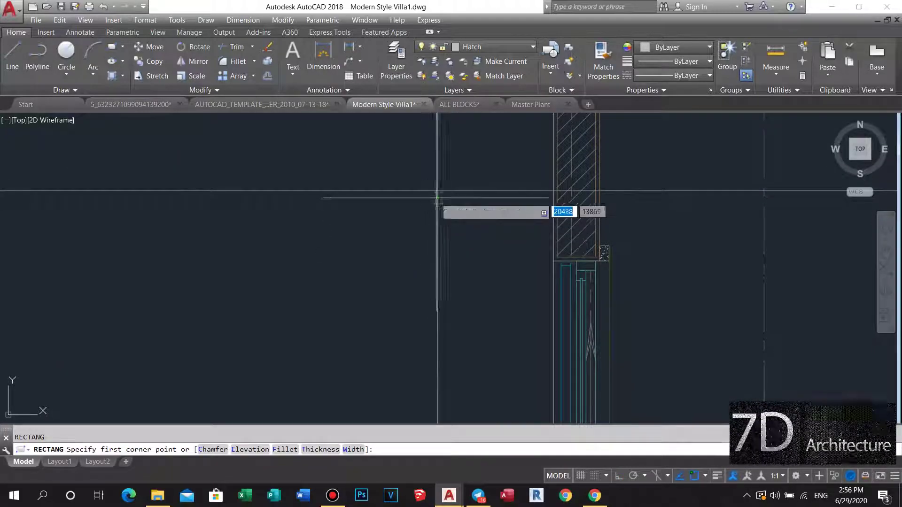
{"action": "left_click", "coordinate": [437, 190]}
{"action": "scroll", "coordinate": [502, 308], "scroll_direction": "down", "scroll_amount": 3}
{"action": "scroll", "coordinate": [482, 277], "scroll_direction": "down", "scroll_amount": 2}
{"action": "scroll", "coordinate": [482, 286], "scroll_direction": "up", "scroll_amount": 4}
{"action": "scroll", "coordinate": [492, 326], "scroll_direction": "up", "scroll_amount": 2}
{"action": "key", "text": "Escape"}
{"action": "scroll", "coordinate": [411, 256], "scroll_direction": "down", "scroll_amount": 2}
{"action": "key", "text": "Return"}
{"action": "left_click", "coordinate": [629, 336]}
{"action": "key", "text": "Escape"}
{"action": "key", "text": "Return"}
{"action": "scroll", "coordinate": [519, 316], "scroll_direction": "down", "scroll_amount": 2}
{"action": "key", "text": "Escape"}
Step: Erase the stray lines right of the door and one leftover line
{"action": "left_click", "coordinate": [704, 306]}
{"action": "left_click", "coordinate": [662, 243]}
{"action": "key", "text": "Delete"}
{"action": "scroll", "coordinate": [517, 327], "scroll_direction": "up", "scroll_amount": 3}
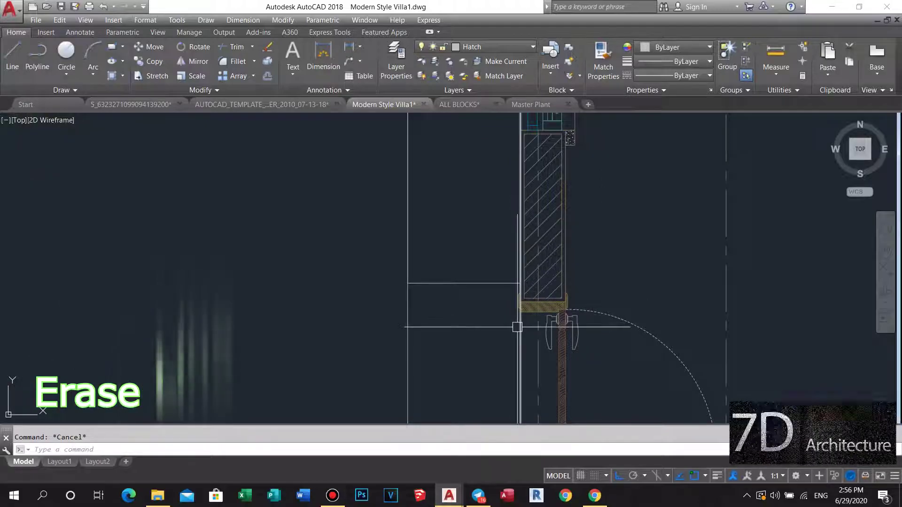
{"action": "left_click", "coordinate": [517, 326]}
{"action": "key", "text": "Delete"}
{"action": "left_click", "coordinate": [379, 322]}
{"action": "left_click", "coordinate": [397, 298]}
{"action": "scroll", "coordinate": [408, 317], "scroll_direction": "down", "scroll_amount": 3}
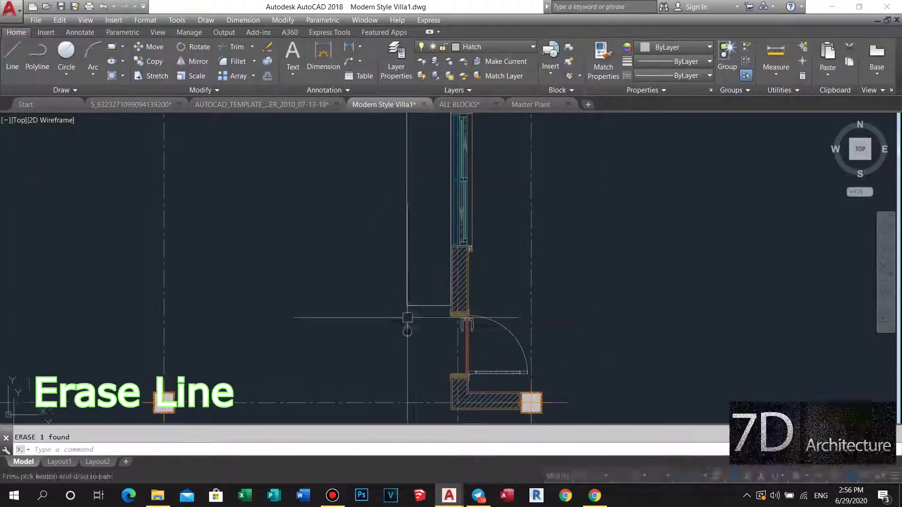
{"action": "scroll", "coordinate": [611, 329], "scroll_direction": "down", "scroll_amount": 2}
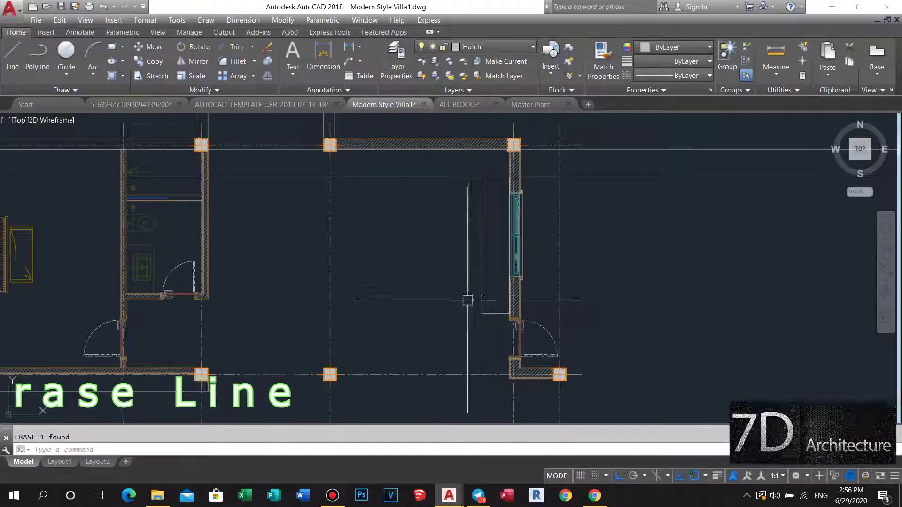
Step: Make Furniture the current layer
{"action": "left_click", "coordinate": [484, 51]}
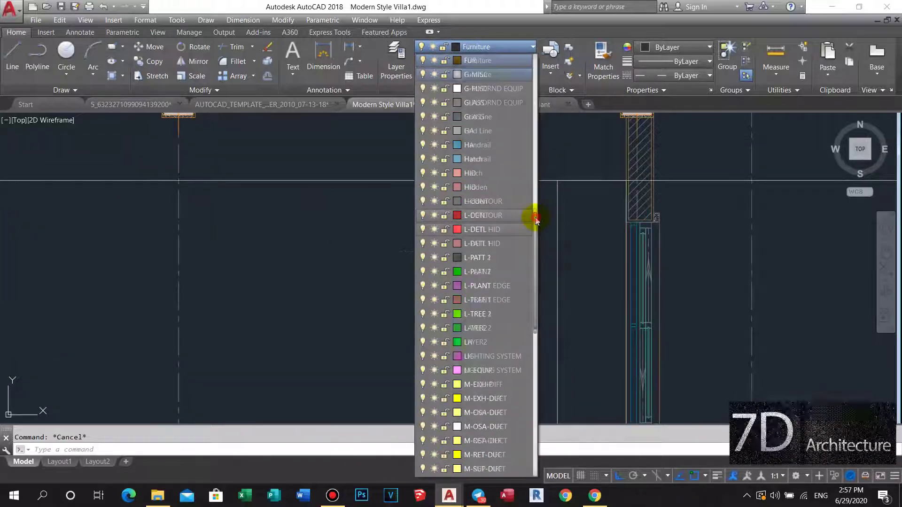
{"action": "left_click_drag", "start_coordinate": [534, 215], "coordinate": [539, 189]}
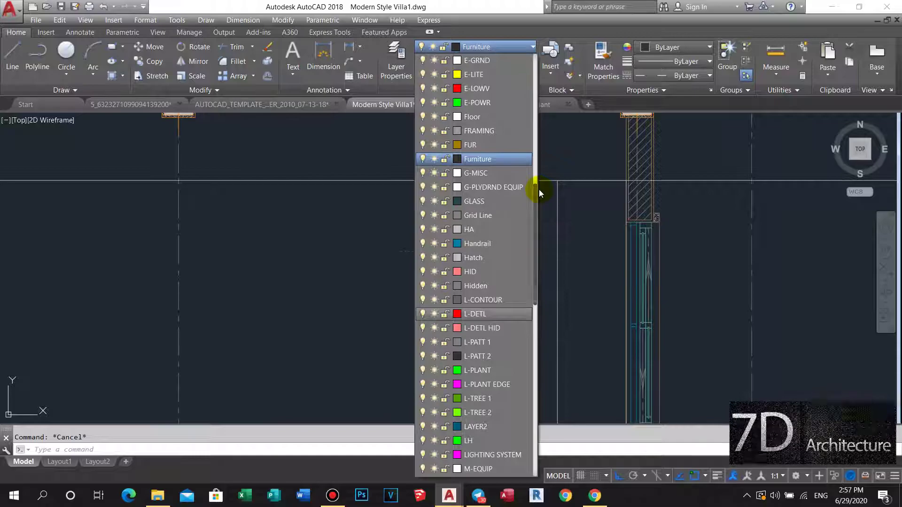
{"action": "left_click", "coordinate": [539, 189]}
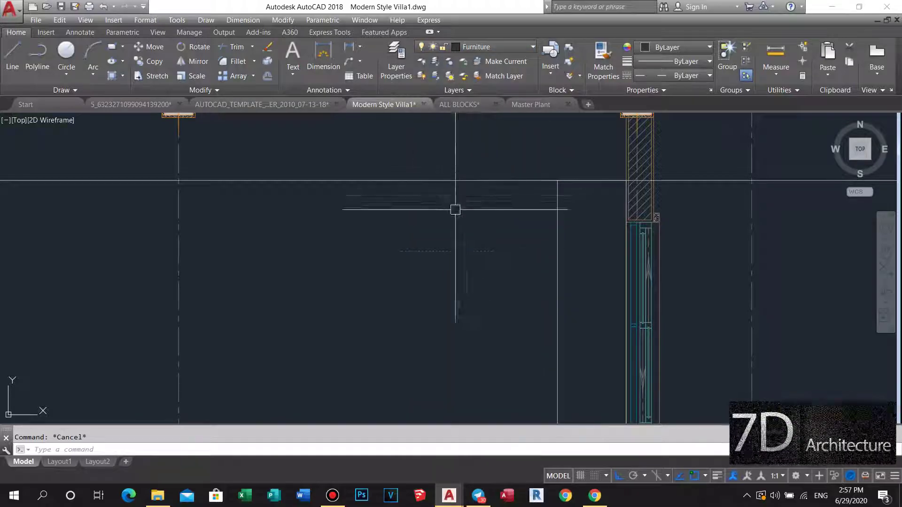
{"action": "left_click", "coordinate": [485, 49]}
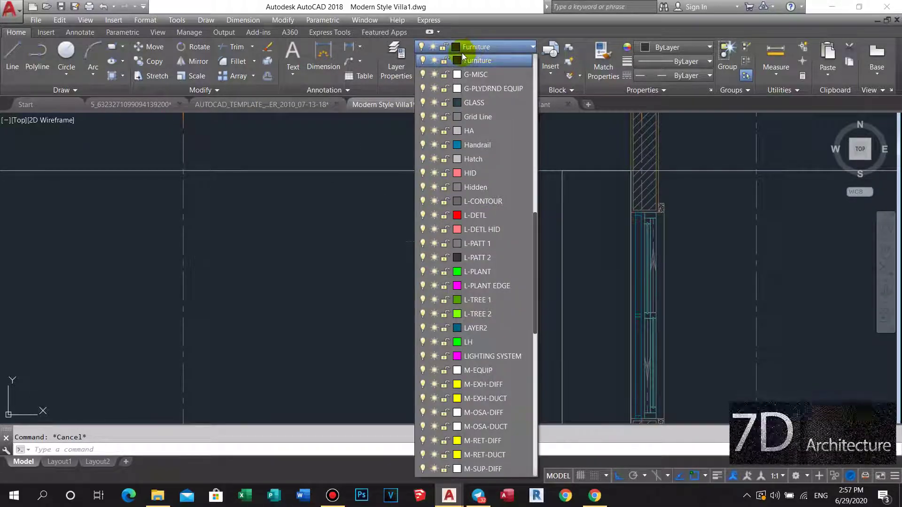
{"action": "left_click", "coordinate": [376, 148]}
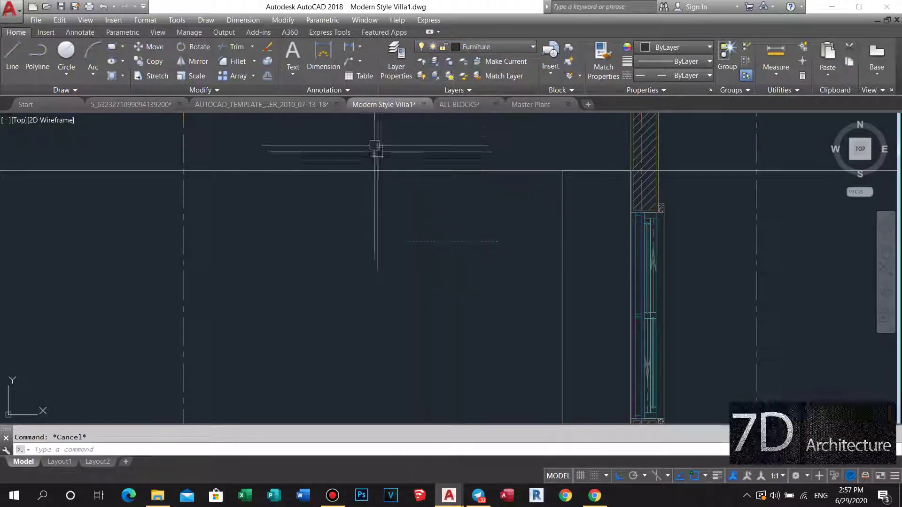
{"action": "type", "text": "la"}
Step: Change the Furniture layer linetype from ACAD_ISO03W100 to Continuous
{"action": "key", "text": "Return"}
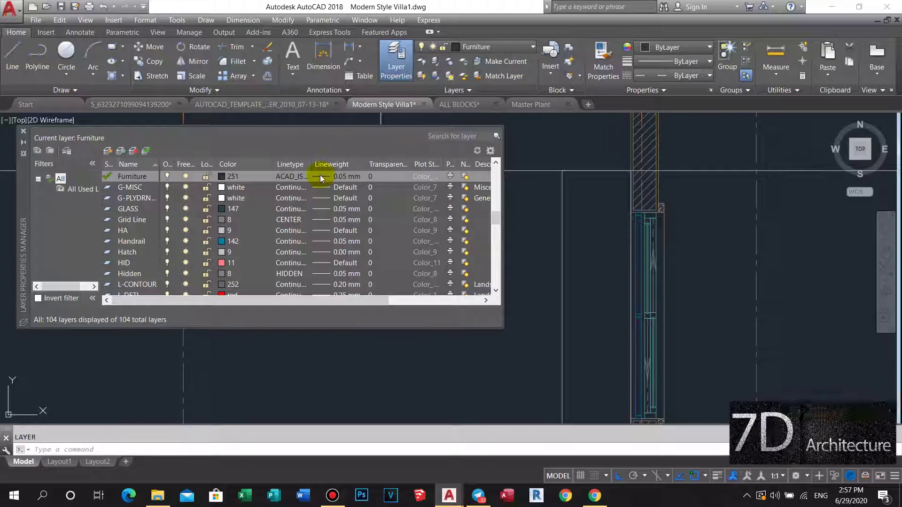
{"action": "left_click", "coordinate": [294, 176]}
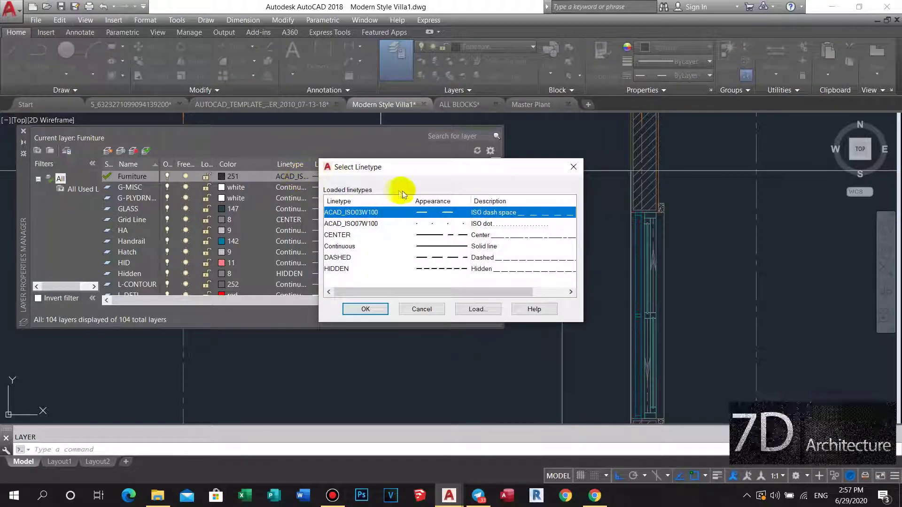
{"action": "left_click", "coordinate": [436, 248]}
{"action": "left_click", "coordinate": [366, 310]}
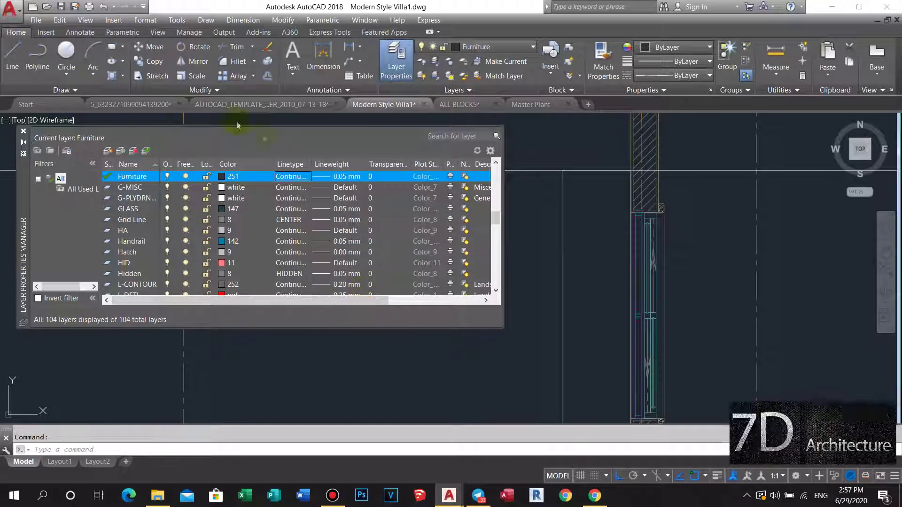
{"action": "left_click", "coordinate": [23, 132]}
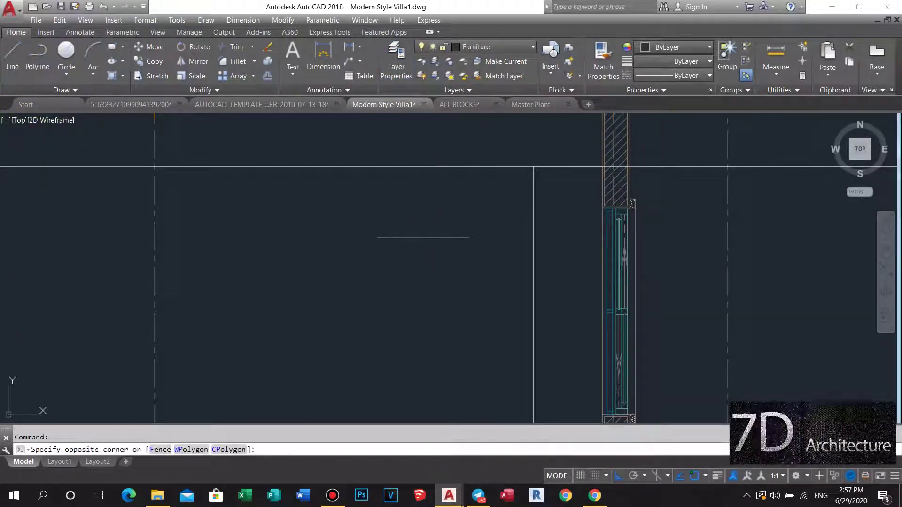
Step: Cancel Match Properties and bring the upper wall and columns into view
{"action": "left_click", "coordinate": [432, 235]}
{"action": "key", "text": "Escape"}
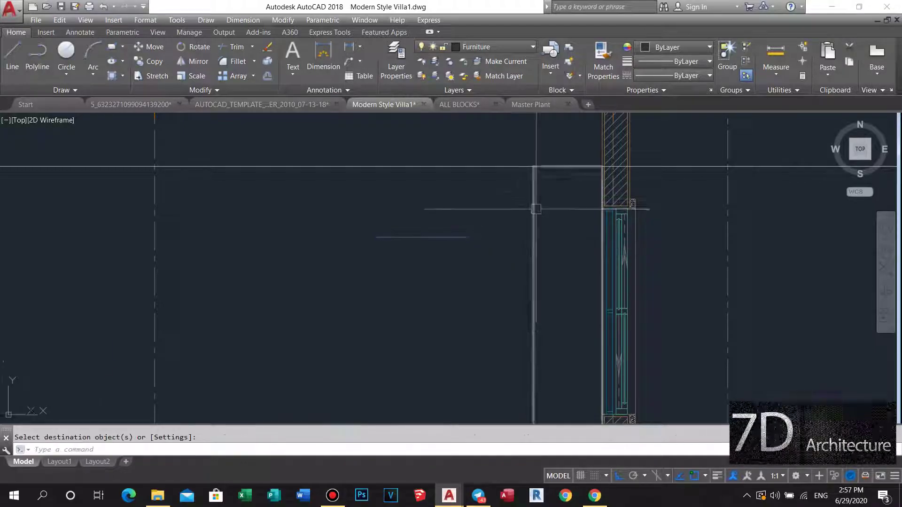
{"action": "scroll", "coordinate": [508, 207], "scroll_direction": "down", "scroll_amount": 3}
{"action": "scroll", "coordinate": [526, 219], "scroll_direction": "down", "scroll_amount": 2}
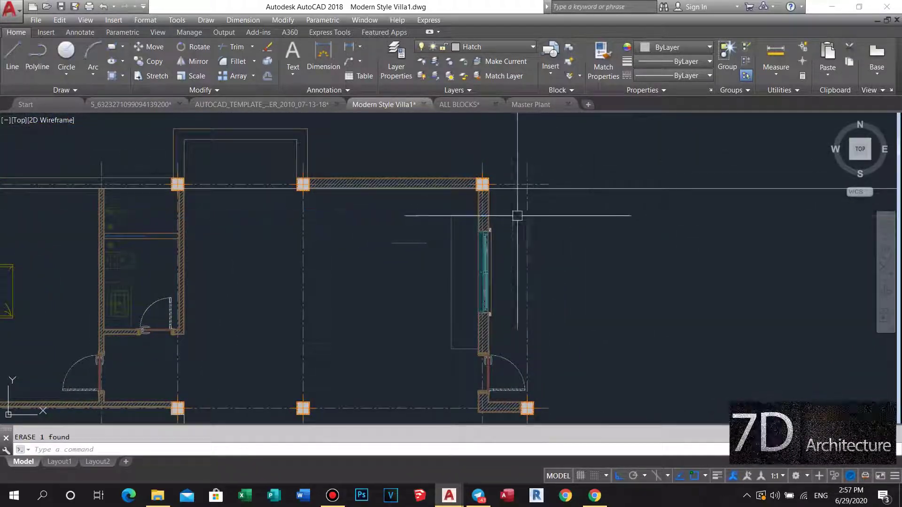
{"action": "scroll", "coordinate": [517, 215], "scroll_direction": "down", "scroll_amount": 1}
{"action": "scroll", "coordinate": [520, 207], "scroll_direction": "down", "scroll_amount": 2}
{"action": "scroll", "coordinate": [463, 213], "scroll_direction": "down", "scroll_amount": 3}
{"action": "scroll", "coordinate": [466, 228], "scroll_direction": "up", "scroll_amount": 6}
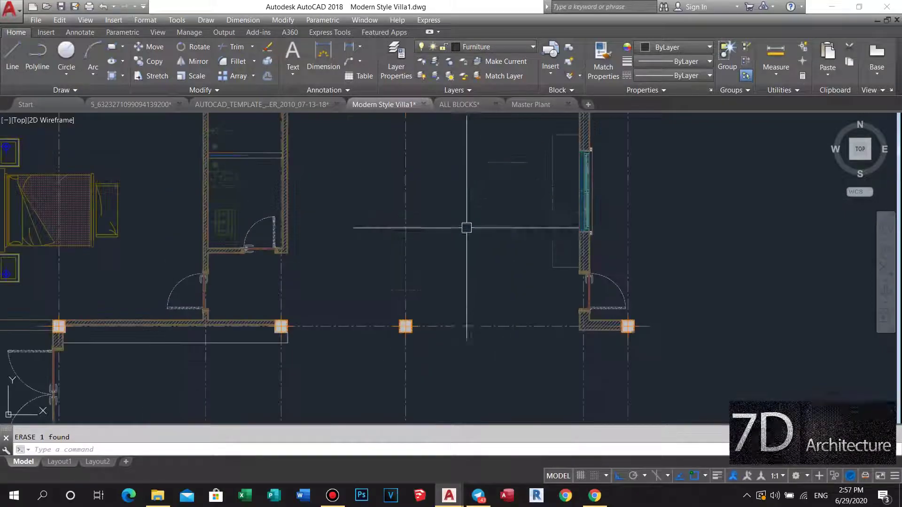
{"action": "scroll", "coordinate": [494, 235], "scroll_direction": "down", "scroll_amount": 2}
{"action": "scroll", "coordinate": [500, 192], "scroll_direction": "up", "scroll_amount": 6}
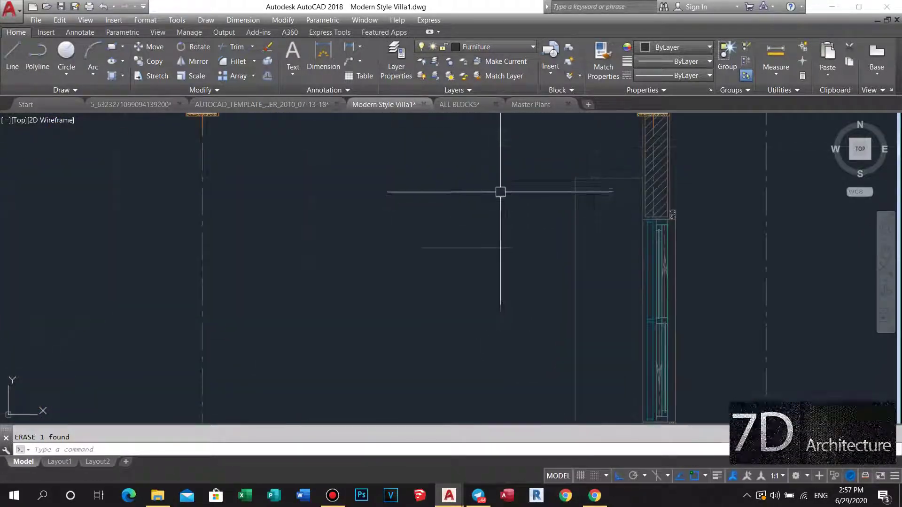
{"action": "scroll", "coordinate": [500, 191], "scroll_direction": "down", "scroll_amount": 2}
{"action": "mouse_move", "coordinate": [518, 248]}
{"action": "middle_mouse_down"}
{"action": "mouse_move", "coordinate": [517, 275]}
{"action": "mouse_move", "coordinate": [492, 261]}
{"action": "middle_mouse_up"}
{"action": "scroll", "coordinate": [511, 275], "scroll_direction": "up", "scroll_amount": 2}
{"action": "scroll", "coordinate": [511, 274], "scroll_direction": "down", "scroll_amount": 2}
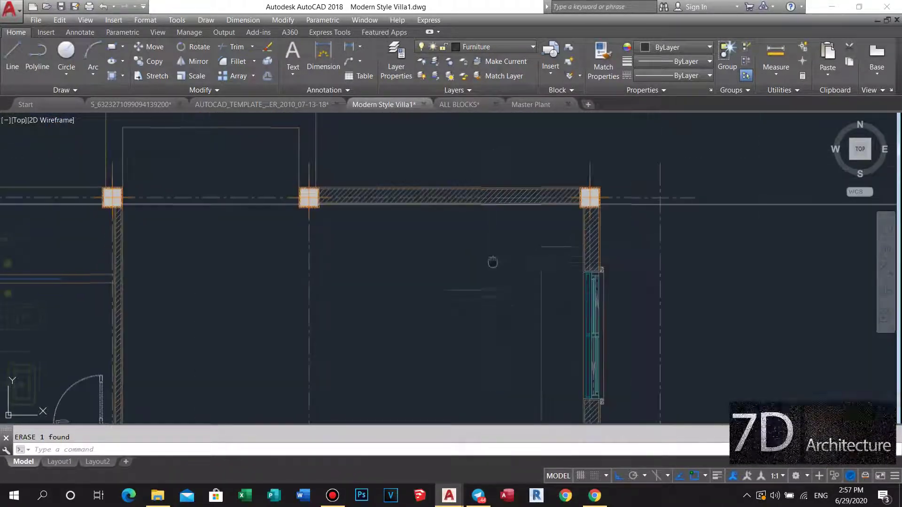
{"action": "scroll", "coordinate": [343, 221], "scroll_direction": "up", "scroll_amount": 2}
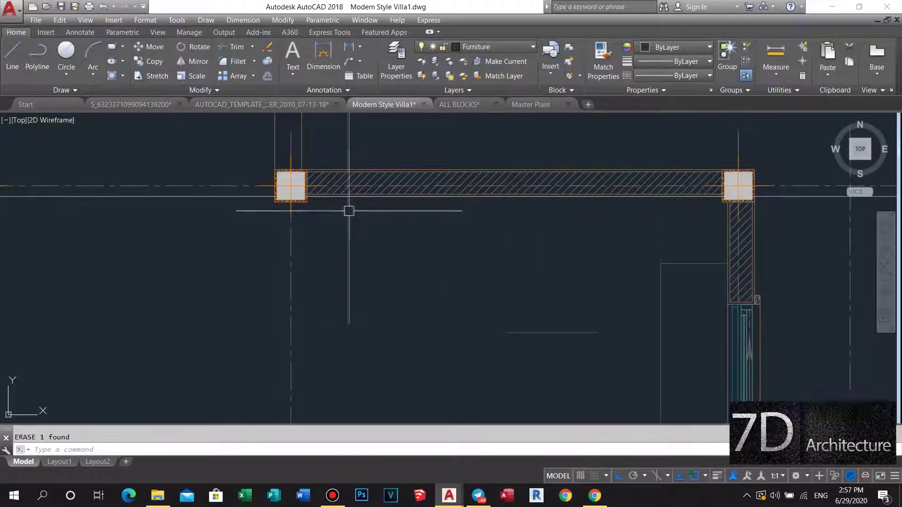
{"action": "middle_click_drag", "start_coordinate": [560, 249], "coordinate": [536, 254]}
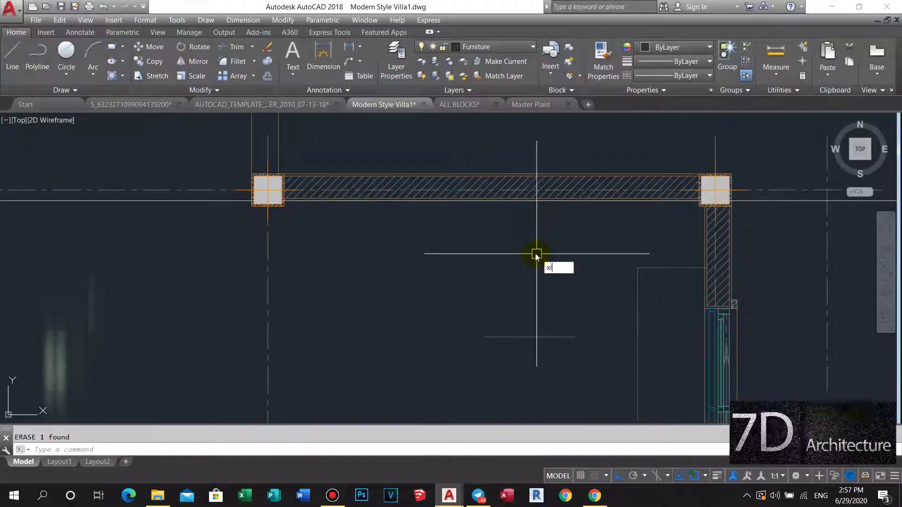
Step: Anchor a construction line at the inner corner of the upper wall
{"action": "type", "text": "l"}
{"action": "key", "text": "Return"}
{"action": "left_click", "coordinate": [637, 268]}
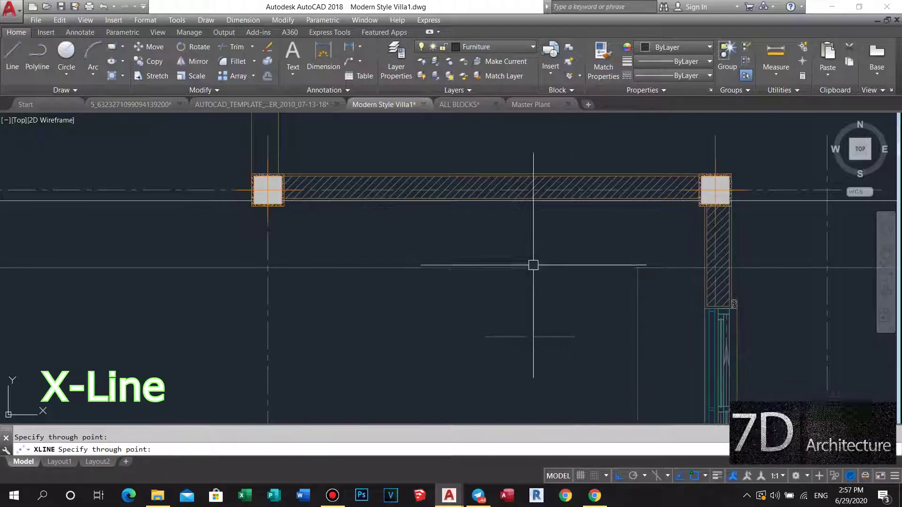
{"action": "middle_click_drag", "start_coordinate": [498, 260], "coordinate": [499, 211]}
{"action": "scroll", "coordinate": [498, 212], "scroll_direction": "down", "scroll_amount": 3}
Step: Start the counter polyline at the column and place its next corner along the upper wall
{"action": "scroll", "coordinate": [509, 252], "scroll_direction": "down", "scroll_amount": 2}
{"action": "scroll", "coordinate": [509, 252], "scroll_direction": "up", "scroll_amount": 3}
{"action": "scroll", "coordinate": [517, 225], "scroll_direction": "up", "scroll_amount": 3}
{"action": "middle_click_drag", "start_coordinate": [545, 255], "coordinate": [540, 268]}
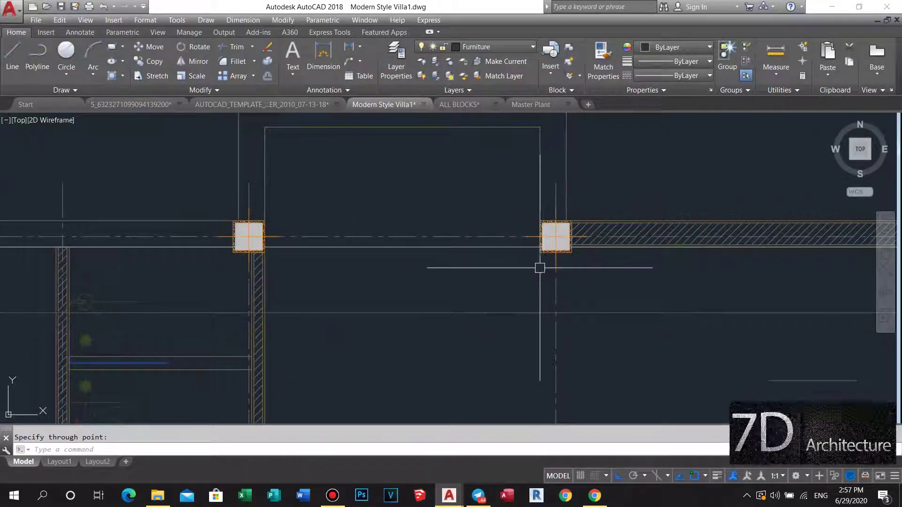
{"action": "key", "text": "Return"}
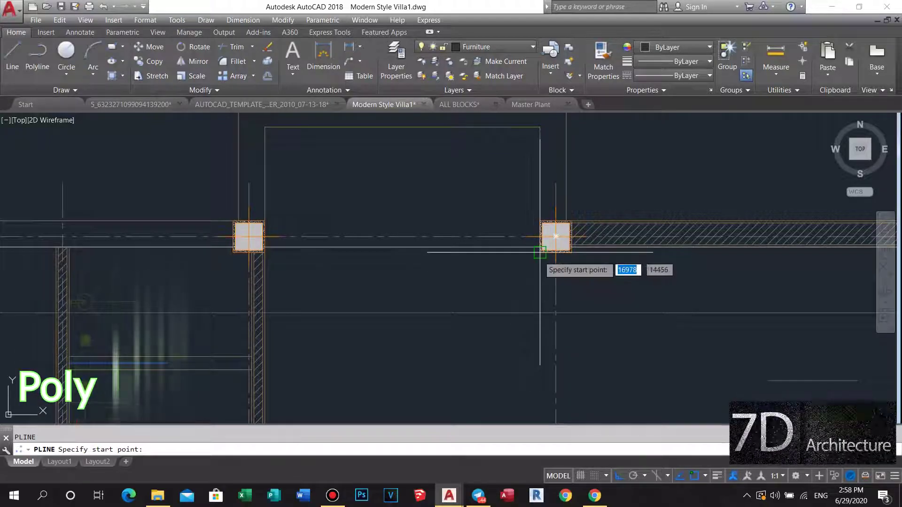
{"action": "left_click", "coordinate": [554, 236]}
{"action": "left_click", "coordinate": [540, 312]}
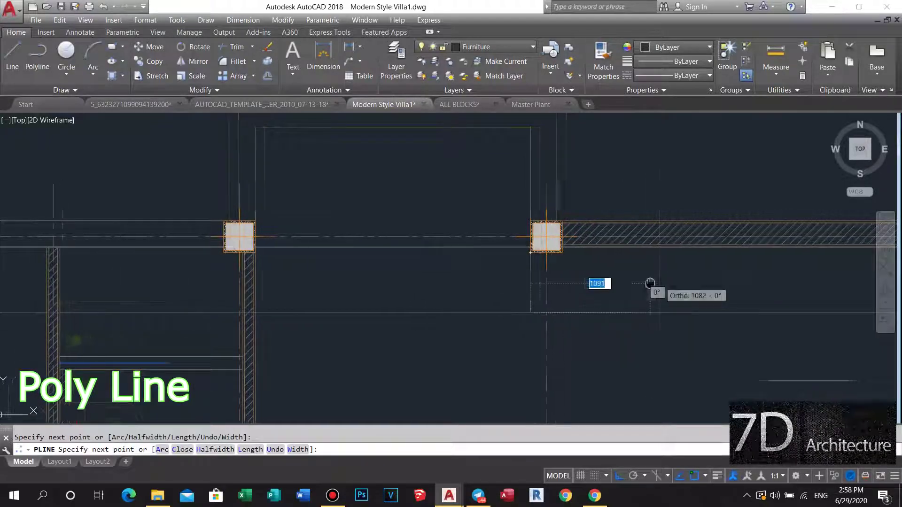
Step: Zoom around the counter outline, then end the polyline command
{"action": "scroll", "coordinate": [651, 292], "scroll_direction": "up", "scroll_amount": 2}
{"action": "scroll", "coordinate": [518, 288], "scroll_direction": "up", "scroll_amount": 2}
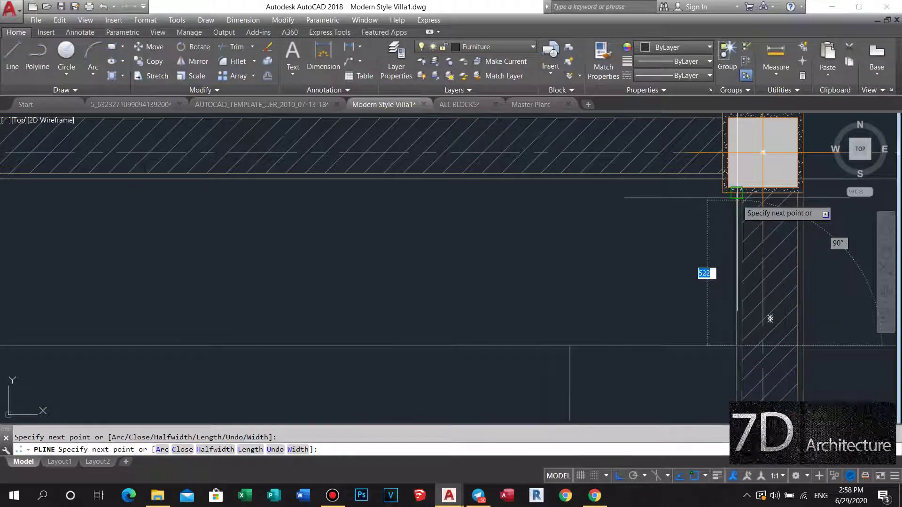
{"action": "scroll", "coordinate": [770, 319], "scroll_direction": "up", "scroll_amount": 3}
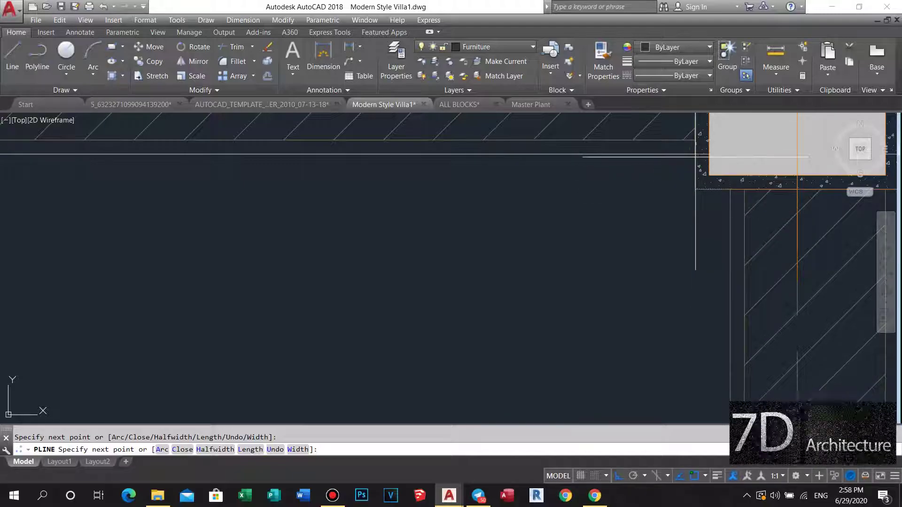
{"action": "scroll", "coordinate": [695, 156], "scroll_direction": "down", "scroll_amount": 5}
{"action": "scroll", "coordinate": [519, 195], "scroll_direction": "down", "scroll_amount": 3}
{"action": "scroll", "coordinate": [630, 149], "scroll_direction": "up", "scroll_amount": 3}
{"action": "scroll", "coordinate": [624, 161], "scroll_direction": "up", "scroll_amount": 5}
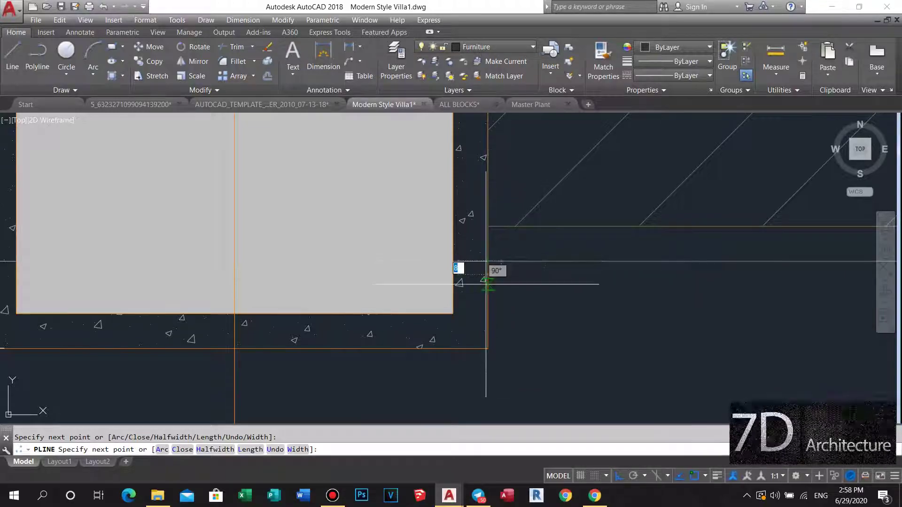
{"action": "scroll", "coordinate": [464, 342], "scroll_direction": "down", "scroll_amount": 4}
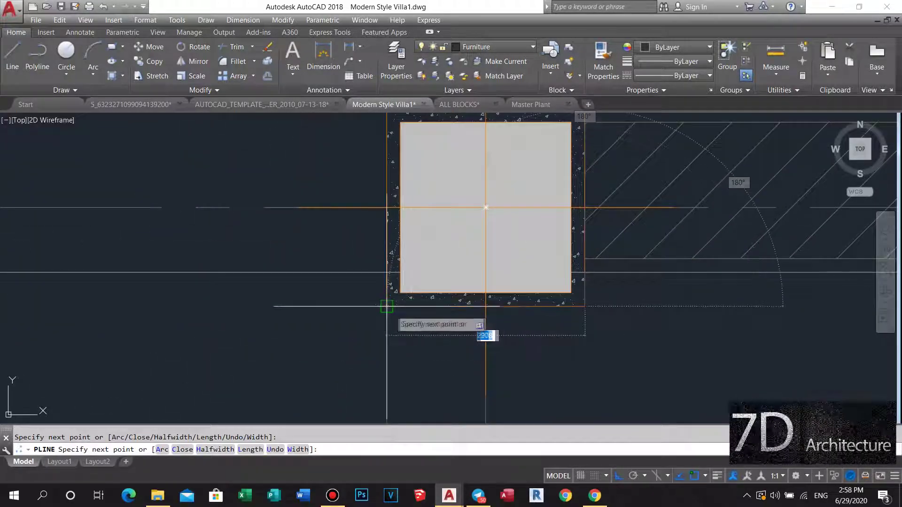
{"action": "scroll", "coordinate": [437, 296], "scroll_direction": "down", "scroll_amount": 5}
{"action": "scroll", "coordinate": [467, 284], "scroll_direction": "down", "scroll_amount": 3}
{"action": "key", "text": "Escape"}
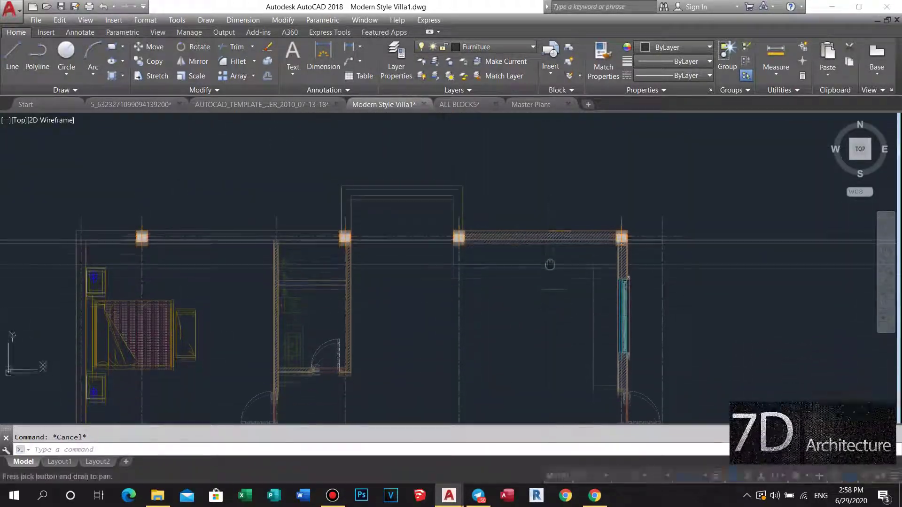
Step: Erase the leftover line and the two enclosed lines near the column
{"action": "scroll", "coordinate": [554, 287], "scroll_direction": "up", "scroll_amount": 3}
{"action": "left_click", "coordinate": [520, 315]}
{"action": "key", "text": "Delete"}
{"action": "scroll", "coordinate": [498, 263], "scroll_direction": "down", "scroll_amount": 3}
{"action": "left_click", "coordinate": [639, 203]}
{"action": "left_click", "coordinate": [507, 275]}
{"action": "key", "text": "Delete"}
{"action": "type", "text": "tr"}
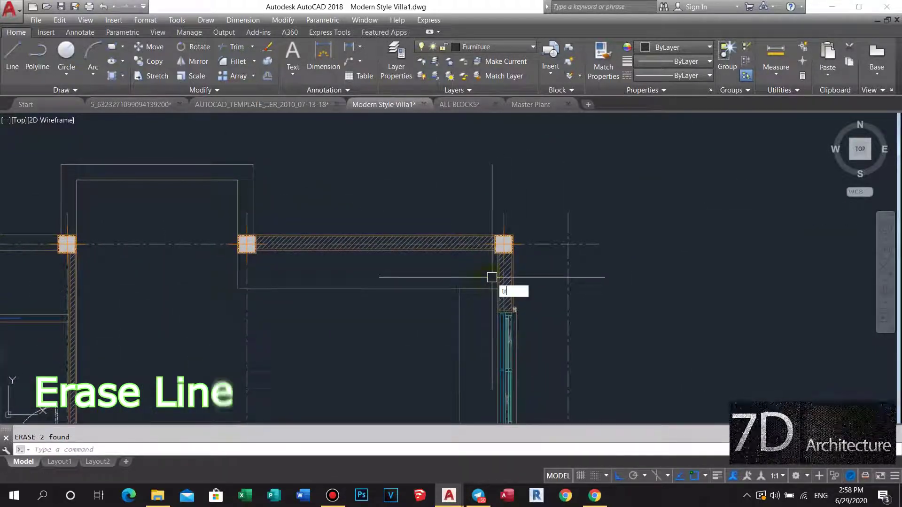
{"action": "scroll", "coordinate": [475, 288], "scroll_direction": "down", "scroll_amount": 3}
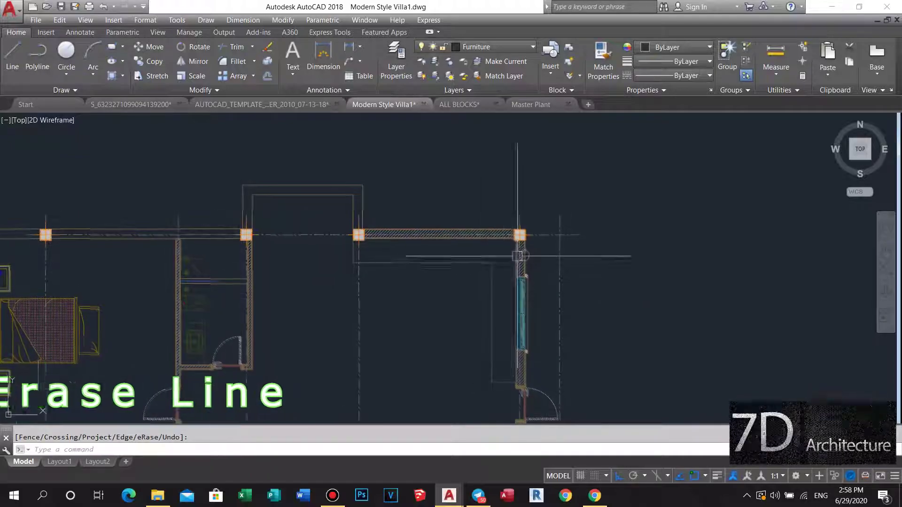
{"action": "key", "text": "Escape"}
Step: Select the nine counter lines along the wall and JOIN them into one polyline
{"action": "scroll", "coordinate": [493, 248], "scroll_direction": "up", "scroll_amount": 3}
{"action": "left_click", "coordinate": [329, 258]}
{"action": "left_click", "coordinate": [429, 288]}
{"action": "middle_click_drag", "start_coordinate": [428, 288], "coordinate": [465, 260]}
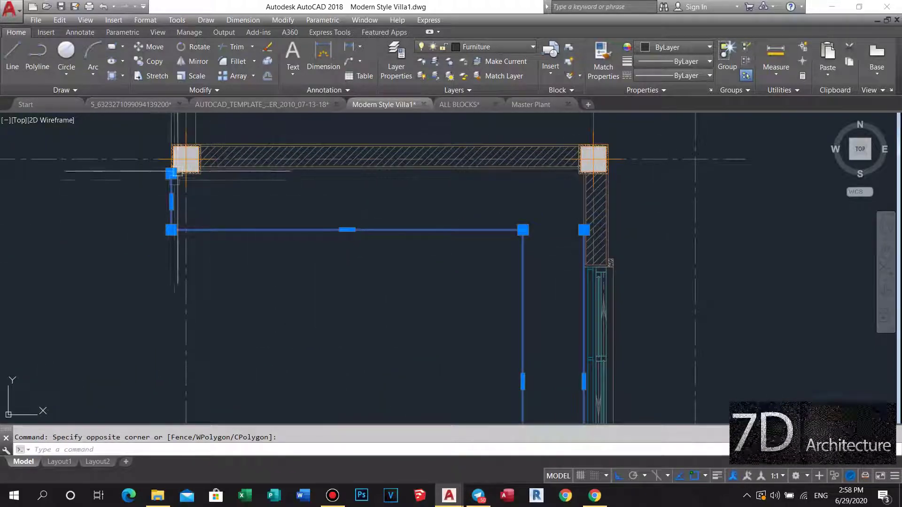
{"action": "scroll", "coordinate": [179, 174], "scroll_direction": "up", "scroll_amount": 4}
{"action": "type", "text": "j"}
{"action": "key", "text": "Return"}
{"action": "scroll", "coordinate": [415, 245], "scroll_direction": "down", "scroll_amount": 3}
{"action": "middle_click_drag", "start_coordinate": [499, 265], "coordinate": [509, 222]}
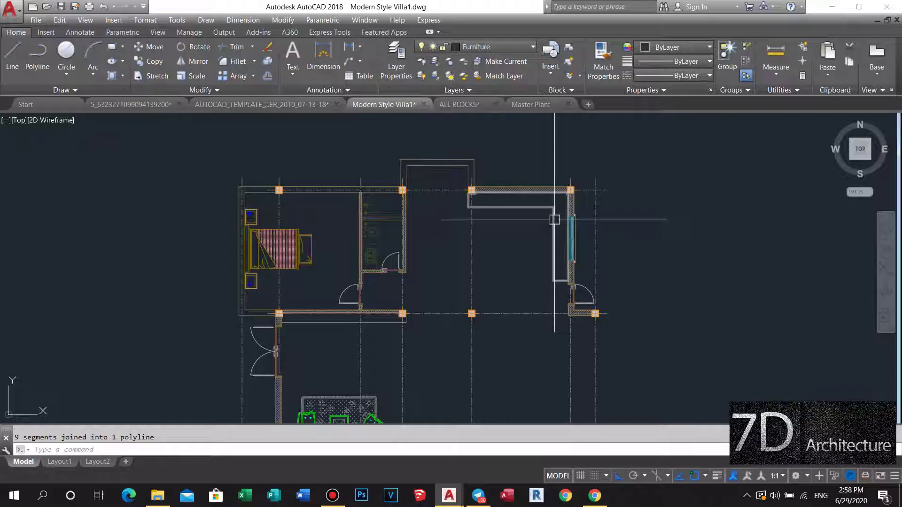
Step: Window-select all 17 objects of the hob drawing on the counter
{"action": "scroll", "coordinate": [540, 188], "scroll_direction": "down", "scroll_amount": 2}
{"action": "scroll", "coordinate": [554, 197], "scroll_direction": "down", "scroll_amount": 3}
{"action": "scroll", "coordinate": [545, 249], "scroll_direction": "down", "scroll_amount": 2}
{"action": "scroll", "coordinate": [469, 347], "scroll_direction": "up", "scroll_amount": 5}
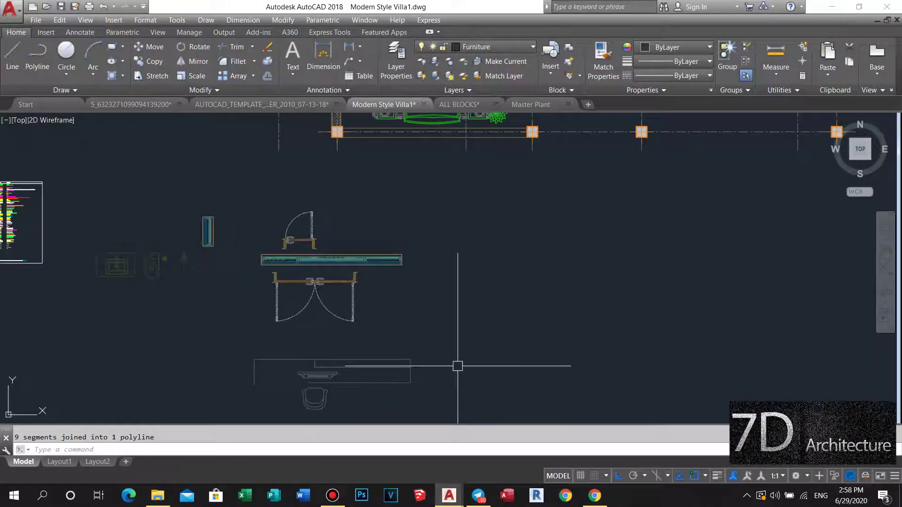
{"action": "scroll", "coordinate": [513, 282], "scroll_direction": "up", "scroll_amount": 3}
{"action": "left_click", "coordinate": [358, 295]}
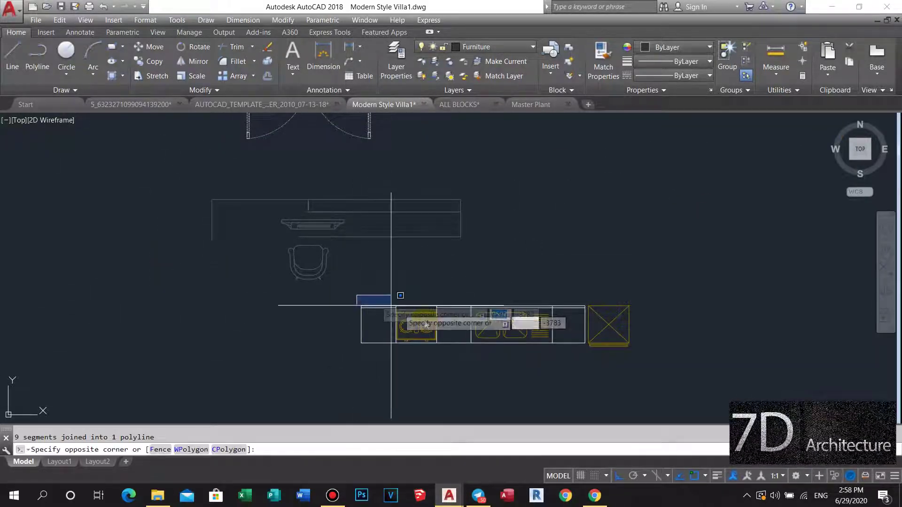
{"action": "scroll", "coordinate": [393, 316], "scroll_direction": "up", "scroll_amount": 3}
{"action": "middle_click_drag", "start_coordinate": [416, 245], "coordinate": [420, 236]}
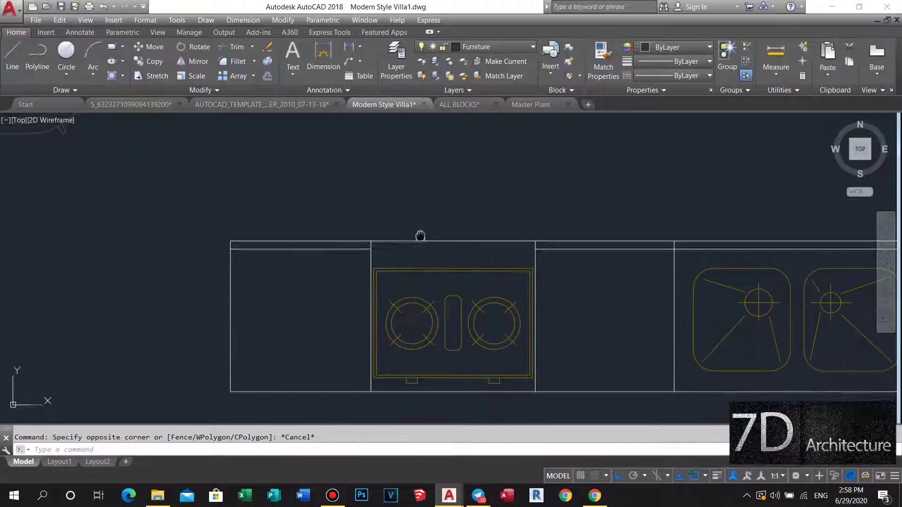
{"action": "left_click", "coordinate": [353, 259]}
{"action": "left_click", "coordinate": [543, 392]}
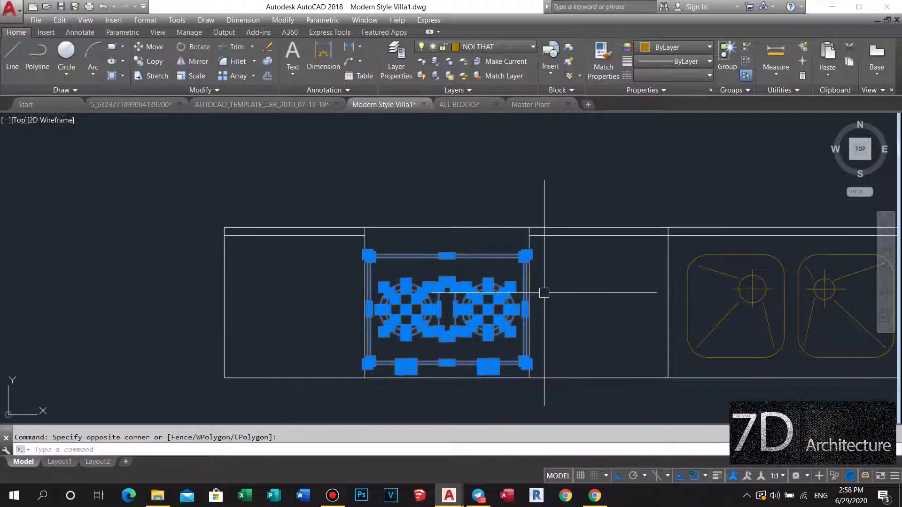
{"action": "middle_click_drag", "start_coordinate": [544, 293], "coordinate": [531, 275]}
Step: Define the hob as a block named 'cooker' with its base point at the hob centre
{"action": "type", "text": "b"}
{"action": "key", "text": "Return"}
{"action": "type", "text": "coo"}
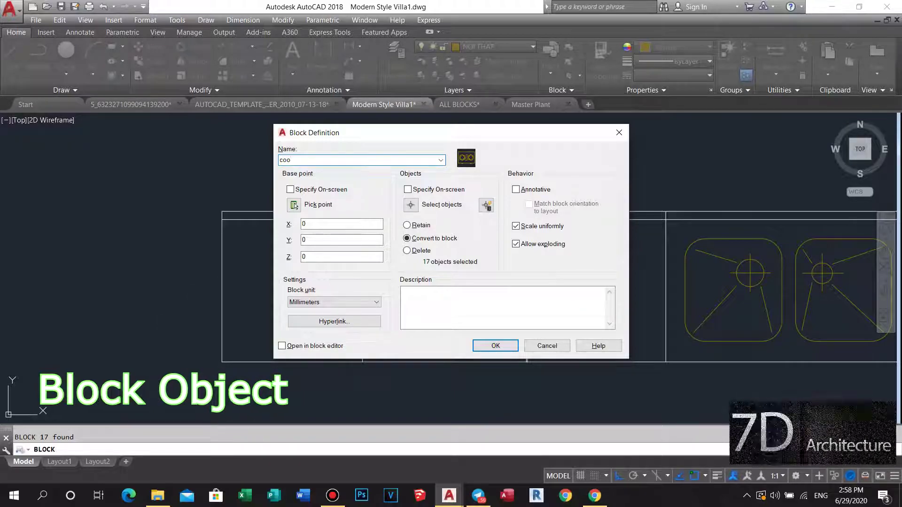
{"action": "type", "text": "ker"}
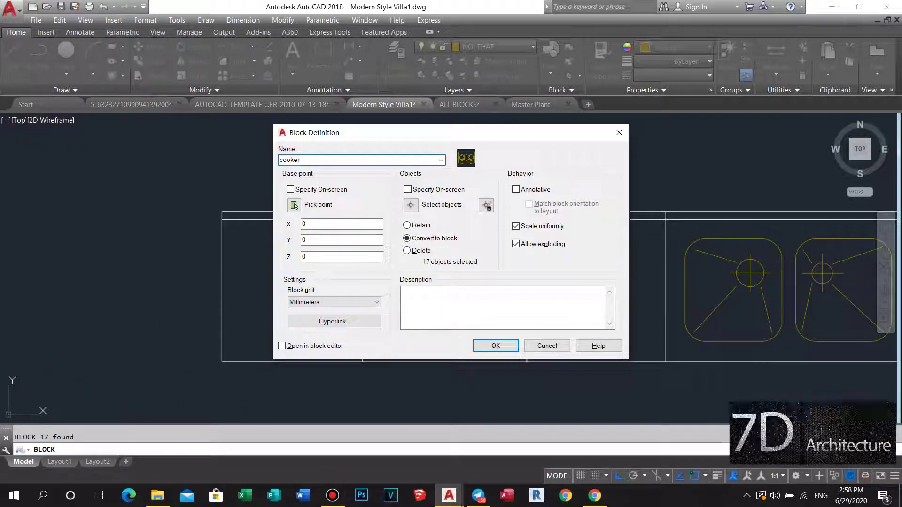
{"action": "left_click", "coordinate": [294, 205]}
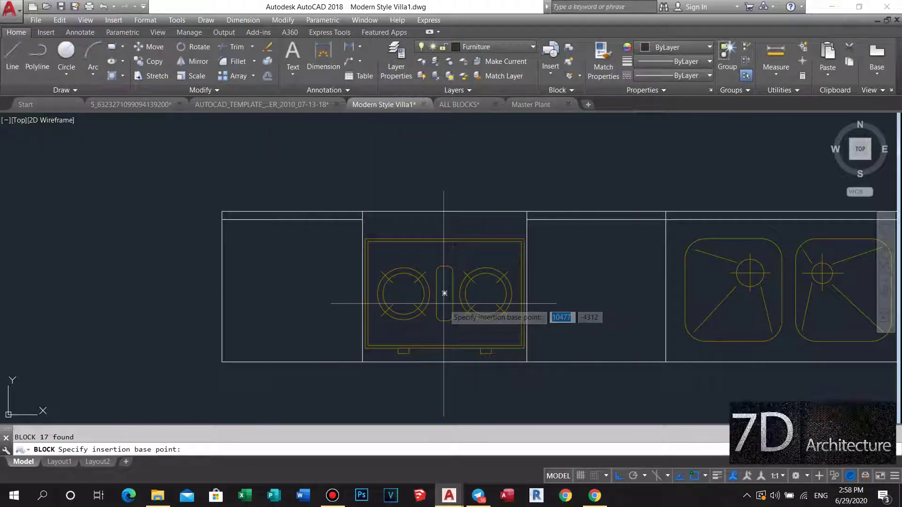
{"action": "left_click", "coordinate": [443, 294]}
{"action": "left_click", "coordinate": [495, 345]}
{"action": "scroll", "coordinate": [453, 268], "scroll_direction": "up", "scroll_amount": 2}
{"action": "left_click", "coordinate": [453, 268]}
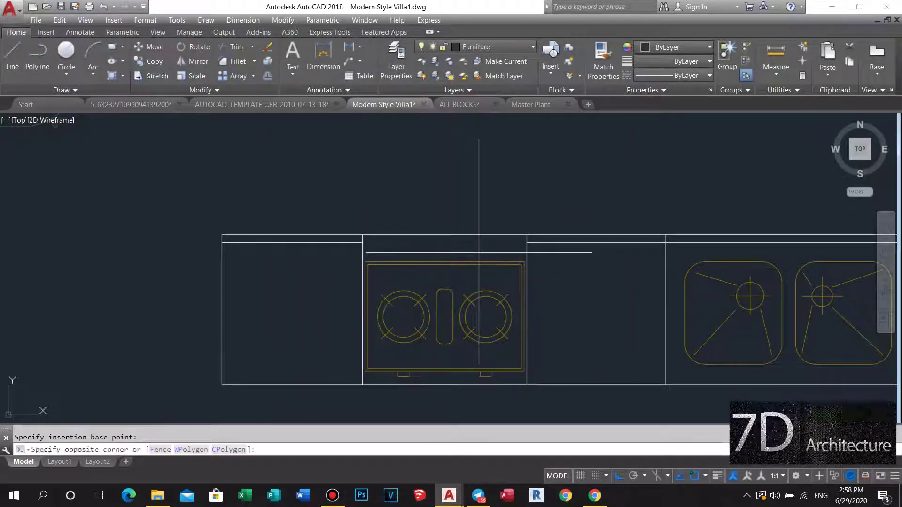
Step: Move the cooker block, with Ortho off, against the kitchen's top wall between the columns
{"action": "scroll", "coordinate": [476, 282], "scroll_direction": "up", "scroll_amount": 2}
{"action": "left_click", "coordinate": [442, 313]}
{"action": "type", "text": "m"}
{"action": "key", "text": "Return"}
{"action": "left_click", "coordinate": [437, 367]}
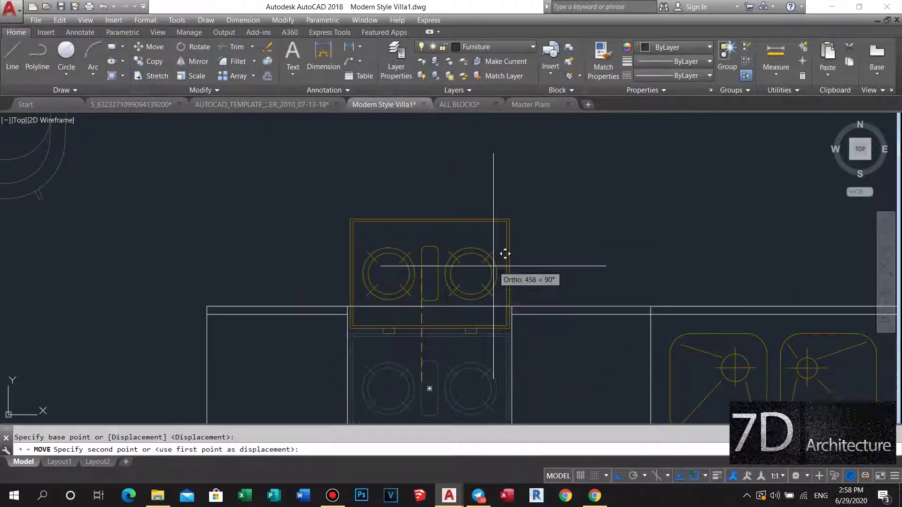
{"action": "key", "text": "F8"}
{"action": "scroll", "coordinate": [517, 235], "scroll_direction": "down", "scroll_amount": 3}
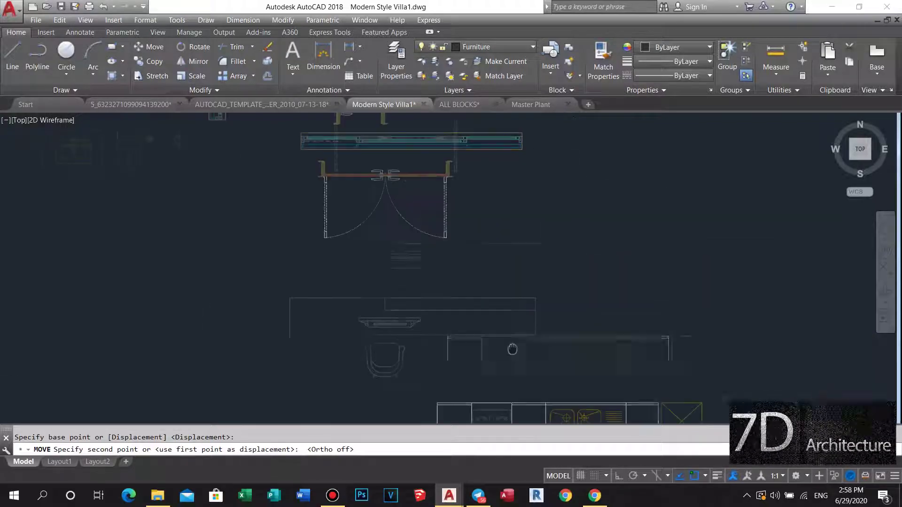
{"action": "scroll", "coordinate": [467, 257], "scroll_direction": "up", "scroll_amount": 3}
{"action": "scroll", "coordinate": [475, 211], "scroll_direction": "up", "scroll_amount": 4}
{"action": "scroll", "coordinate": [483, 195], "scroll_direction": "up", "scroll_amount": 2}
{"action": "scroll", "coordinate": [503, 282], "scroll_direction": "down", "scroll_amount": 2}
{"action": "middle_click_drag", "start_coordinate": [469, 347], "coordinate": [481, 301]}
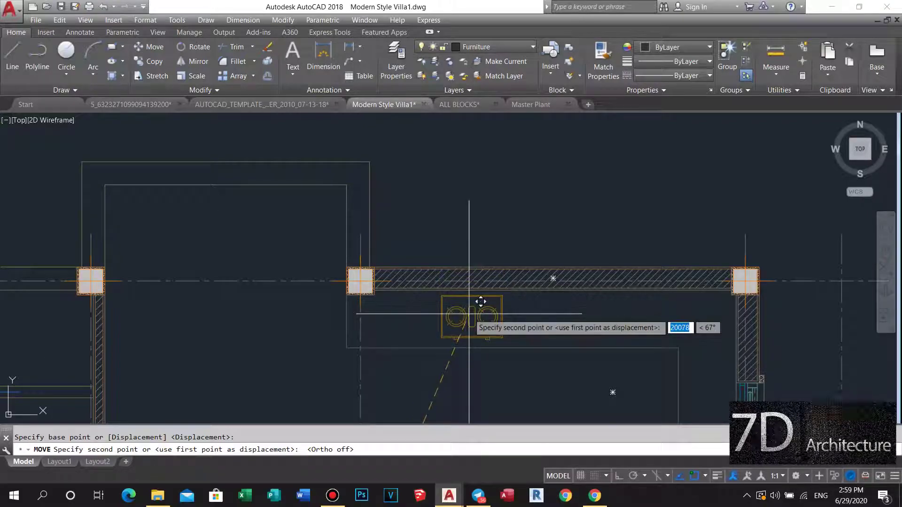
{"action": "left_click", "coordinate": [523, 315]}
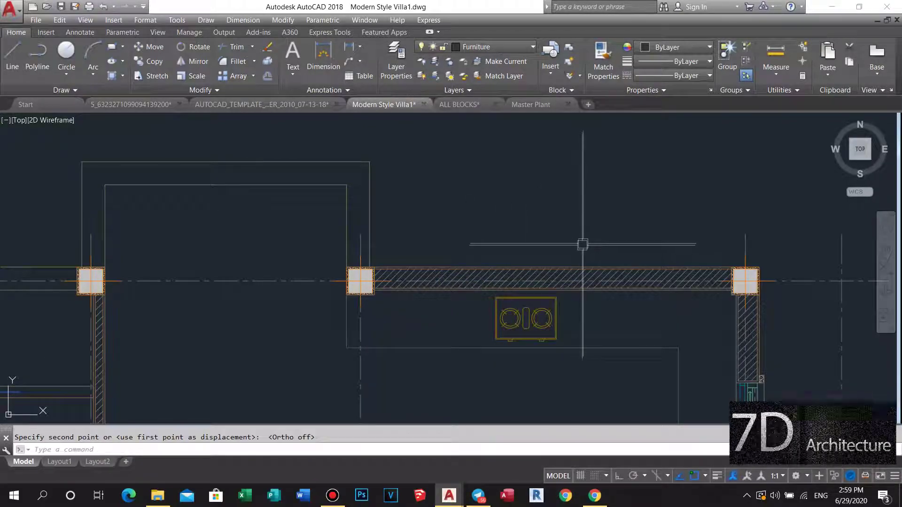
Step: Pan and zoom around the floor plan to check the placed cooker
{"action": "middle_click_drag", "start_coordinate": [576, 226], "coordinate": [478, 195]}
{"action": "scroll", "coordinate": [500, 241], "scroll_direction": "up", "scroll_amount": 3}
{"action": "scroll", "coordinate": [476, 157], "scroll_direction": "down", "scroll_amount": 3}
{"action": "scroll", "coordinate": [476, 157], "scroll_direction": "down", "scroll_amount": 5}
{"action": "scroll", "coordinate": [475, 140], "scroll_direction": "up", "scroll_amount": 4}
{"action": "scroll", "coordinate": [493, 177], "scroll_direction": "down", "scroll_amount": 4}
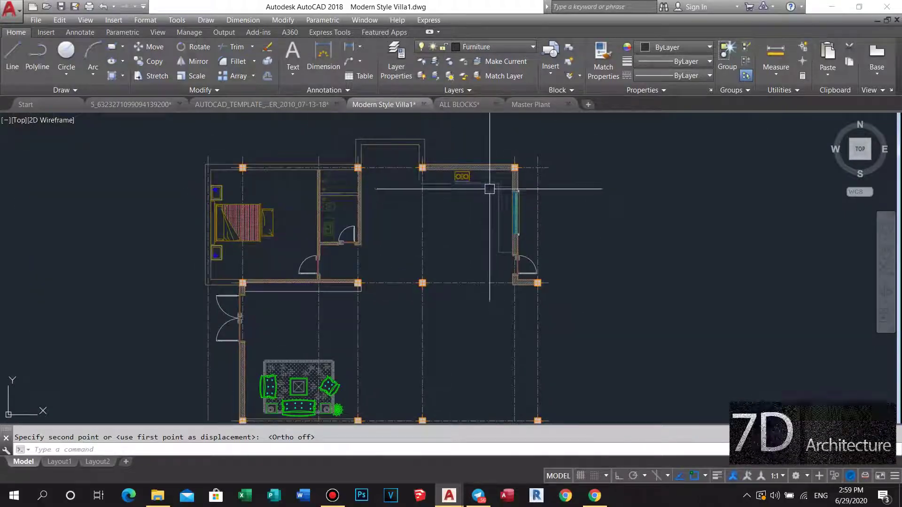
{"action": "scroll", "coordinate": [485, 189], "scroll_direction": "up", "scroll_amount": 2}
{"action": "middle_click_drag", "start_coordinate": [464, 214], "coordinate": [461, 231]}
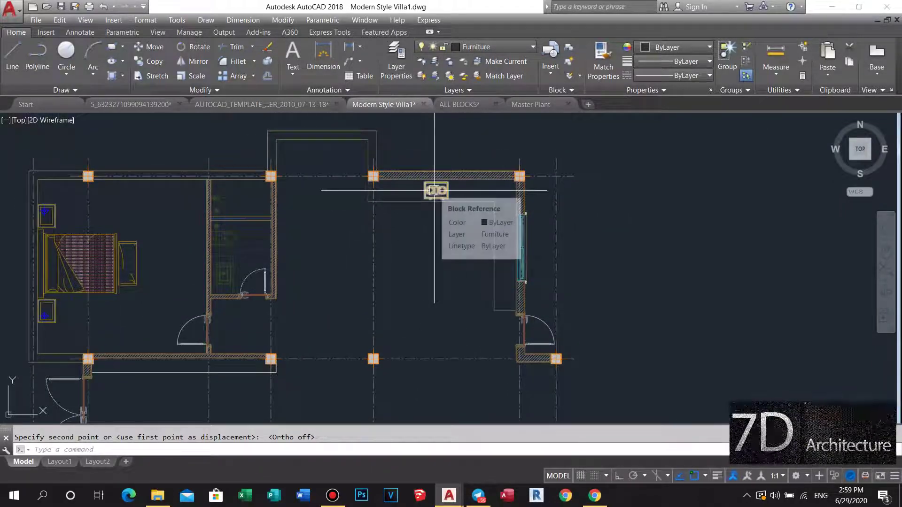
{"action": "scroll", "coordinate": [601, 207], "scroll_direction": "down", "scroll_amount": 2}
{"action": "scroll", "coordinate": [595, 234], "scroll_direction": "up", "scroll_amount": 2}
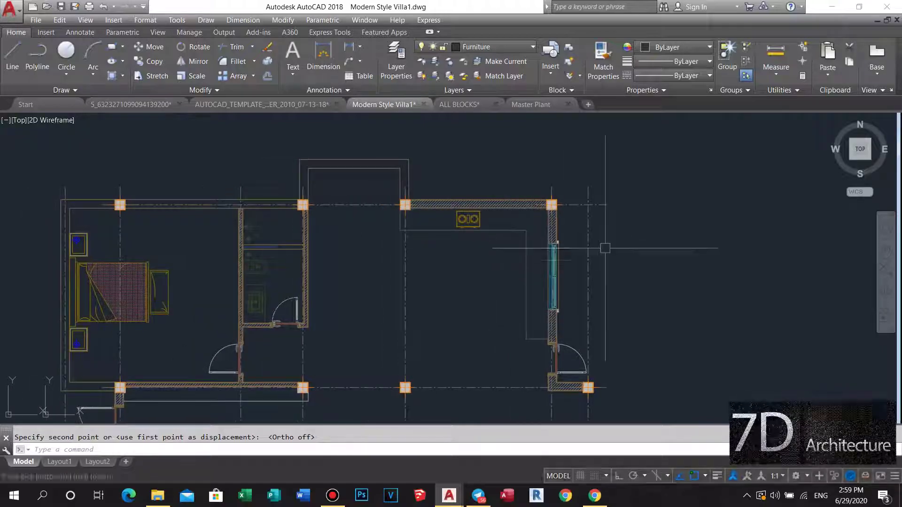
{"action": "scroll", "coordinate": [516, 188], "scroll_direction": "down", "scroll_amount": 1}
{"action": "scroll", "coordinate": [495, 136], "scroll_direction": "up", "scroll_amount": 3}
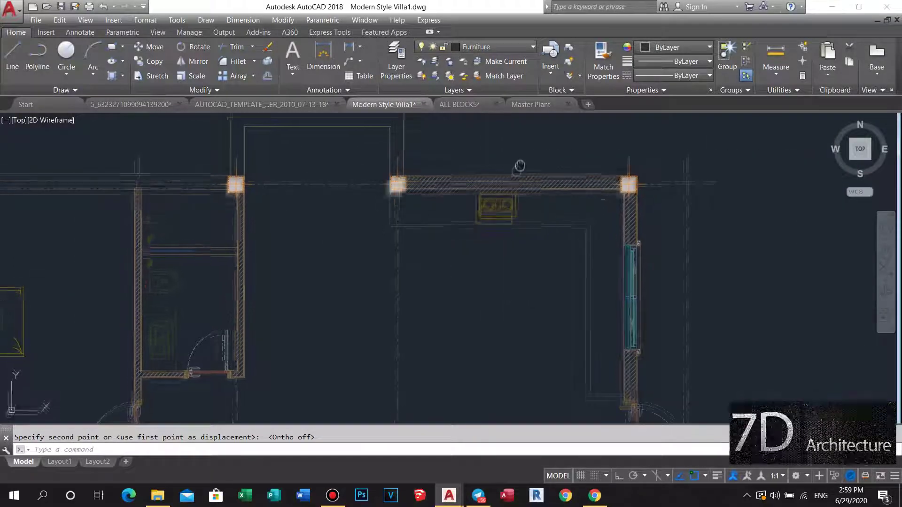
{"action": "scroll", "coordinate": [519, 169], "scroll_direction": "down", "scroll_amount": 2}
{"action": "middle_click_drag", "start_coordinate": [519, 169], "coordinate": [536, 217]}
{"action": "scroll", "coordinate": [564, 253], "scroll_direction": "down", "scroll_amount": 3}
{"action": "scroll", "coordinate": [561, 254], "scroll_direction": "up", "scroll_amount": 2}
{"action": "scroll", "coordinate": [557, 219], "scroll_direction": "down", "scroll_amount": 1}
{"action": "scroll", "coordinate": [557, 219], "scroll_direction": "down", "scroll_amount": 3}
{"action": "scroll", "coordinate": [494, 342], "scroll_direction": "up", "scroll_amount": 5}
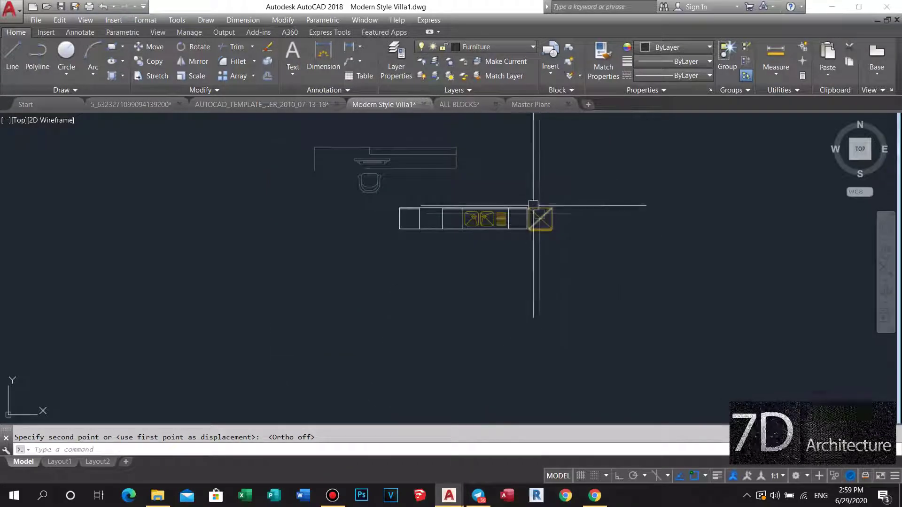
Step: Define the six fridge objects as block 'fr', based at X 13313.78, Y -4003.60
{"action": "scroll", "coordinate": [536, 209], "scroll_direction": "up", "scroll_amount": 5}
{"action": "left_click", "coordinate": [625, 369]}
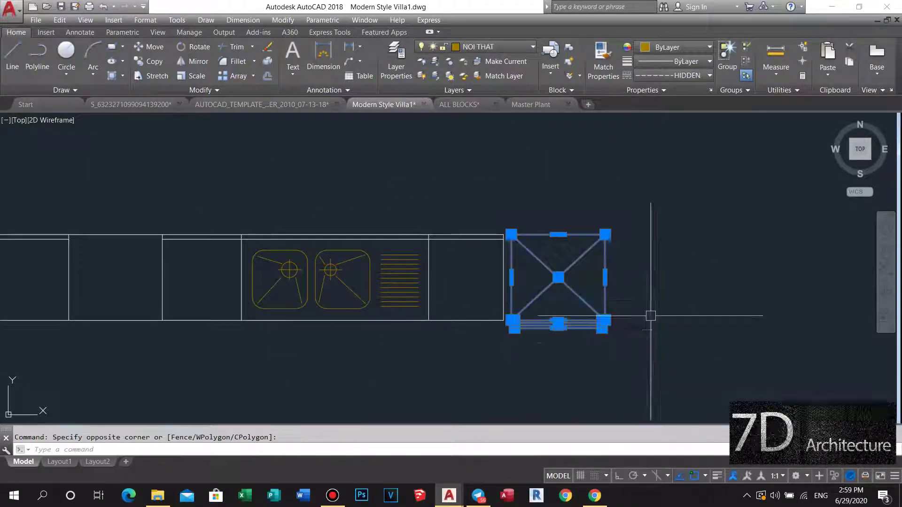
{"action": "type", "text": "B"}
{"action": "key", "text": "Return"}
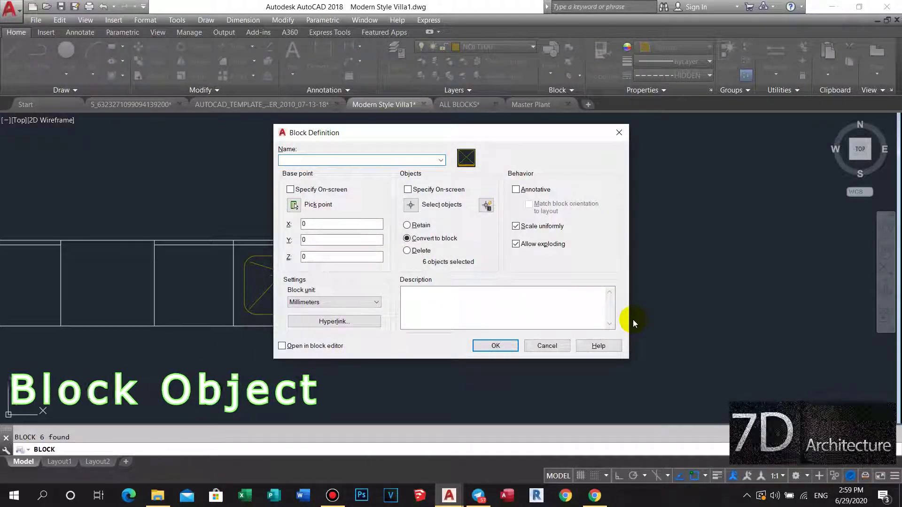
{"action": "type", "text": "fri"}
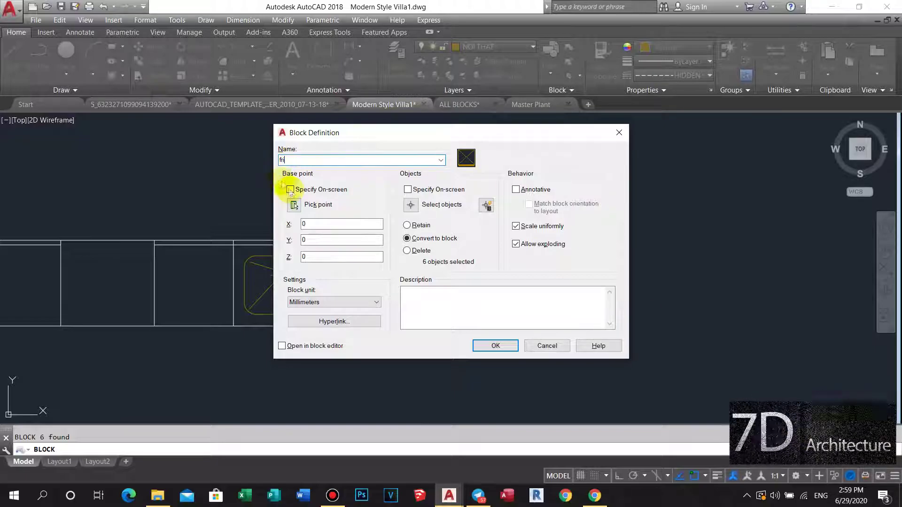
{"action": "left_click", "coordinate": [295, 207]}
{"action": "left_click", "coordinate": [511, 249]}
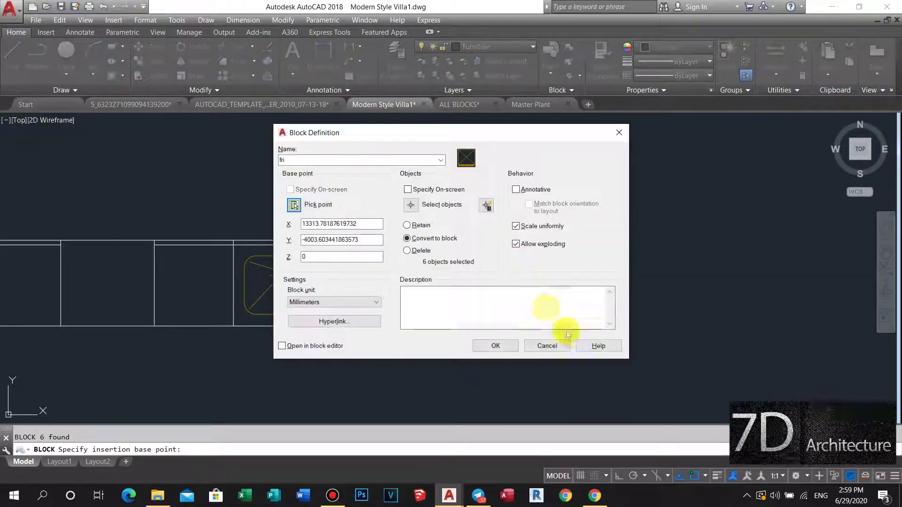
{"action": "left_click", "coordinate": [495, 346]}
Step: Begin moving the fridge block from its top-right corner, then cancel, leaving it in place
{"action": "scroll", "coordinate": [540, 301], "scroll_direction": "up", "scroll_amount": 3}
{"action": "left_click", "coordinate": [569, 342]}
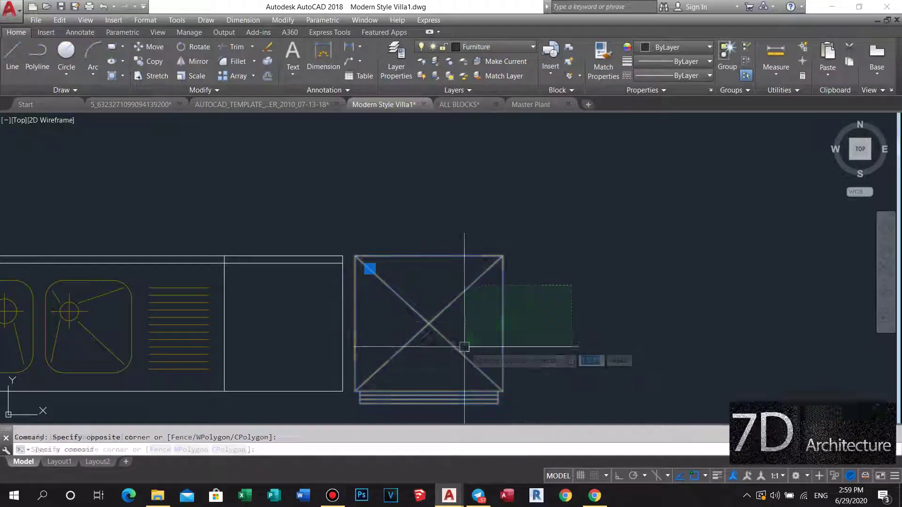
{"action": "type", "text": "m"}
{"action": "key", "text": "Return"}
{"action": "left_click", "coordinate": [496, 278]}
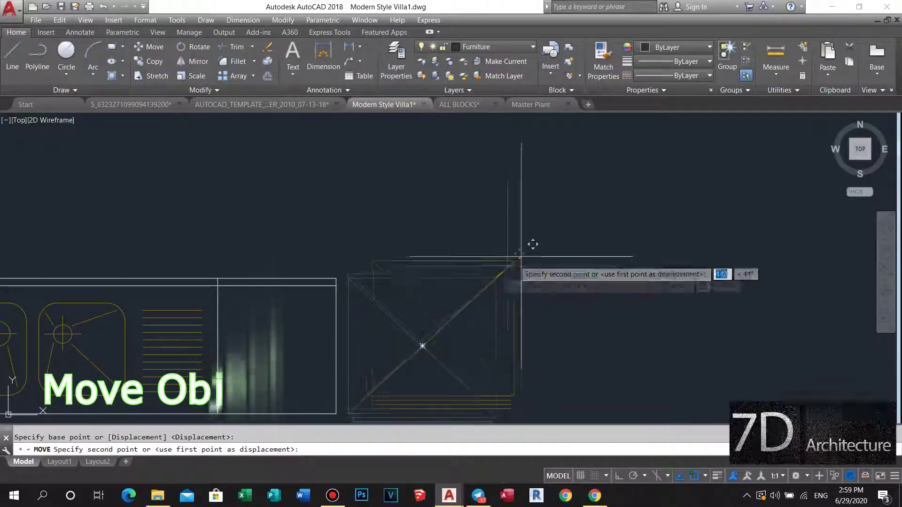
{"action": "scroll", "coordinate": [528, 245], "scroll_direction": "down", "scroll_amount": 3}
{"action": "scroll", "coordinate": [606, 293], "scroll_direction": "down", "scroll_amount": 5}
{"action": "key", "text": "F8"}
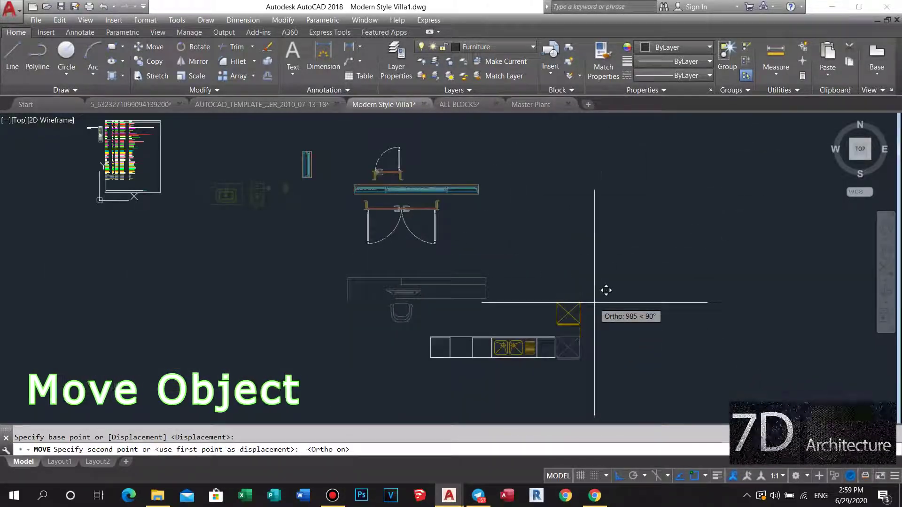
{"action": "key", "text": "F8"}
{"action": "scroll", "coordinate": [654, 228], "scroll_direction": "up", "scroll_amount": 3}
{"action": "scroll", "coordinate": [624, 262], "scroll_direction": "up", "scroll_amount": 3}
{"action": "scroll", "coordinate": [605, 167], "scroll_direction": "up", "scroll_amount": 2}
{"action": "middle_click_drag", "start_coordinate": [593, 179], "coordinate": [628, 302]}
{"action": "scroll", "coordinate": [581, 247], "scroll_direction": "up", "scroll_amount": 3}
{"action": "key", "text": "Escape"}
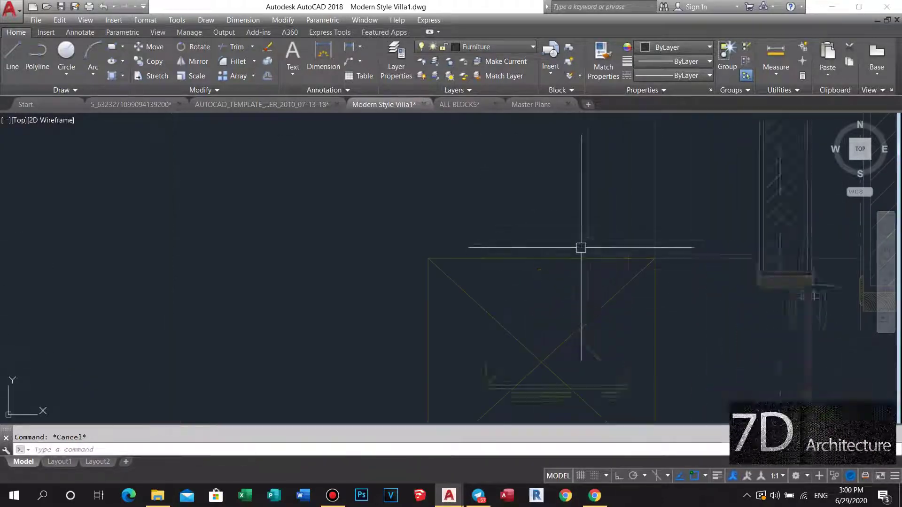
Step: Rotate the fridge block 270° about its top-right corner with Ortho on
{"action": "middle_click_drag", "start_coordinate": [568, 301], "coordinate": [561, 311]}
{"action": "type", "text": "o"}
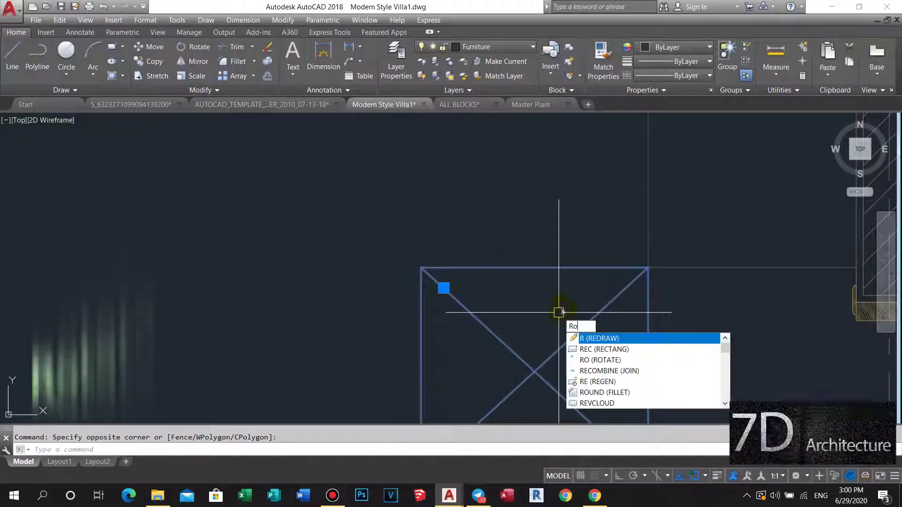
{"action": "key", "text": "Return"}
{"action": "left_click", "coordinate": [648, 268]}
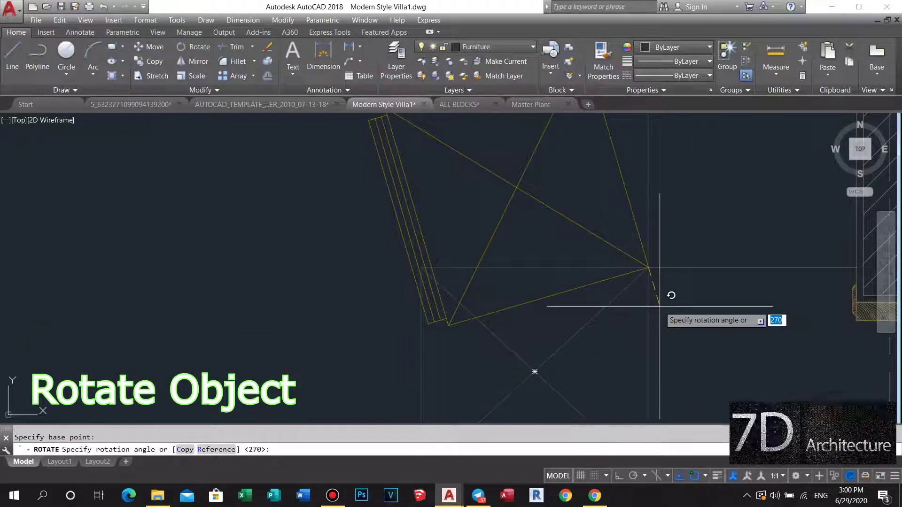
{"action": "key", "text": "F8"}
{"action": "left_click", "coordinate": [641, 355]}
{"action": "scroll", "coordinate": [610, 281], "scroll_direction": "down", "scroll_amount": 3}
{"action": "scroll", "coordinate": [606, 244], "scroll_direction": "up", "scroll_amount": 3}
Step: Move the fridge against the kitchen's right-hand wall, just below the window
{"action": "left_click", "coordinate": [589, 255]}
{"action": "scroll", "coordinate": [589, 255], "scroll_direction": "down", "scroll_amount": 3}
{"action": "scroll", "coordinate": [573, 245], "scroll_direction": "up", "scroll_amount": 1}
{"action": "type", "text": "m"}
{"action": "key", "text": "Return"}
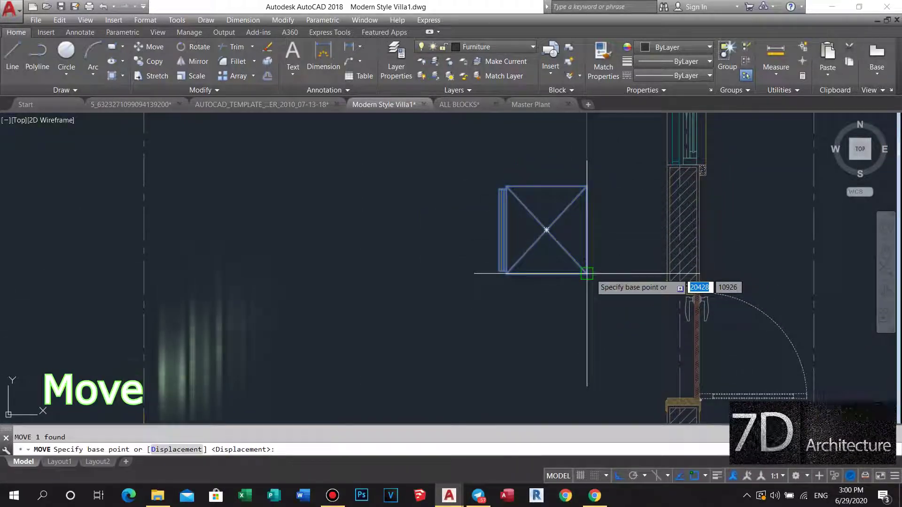
{"action": "left_click", "coordinate": [587, 274]}
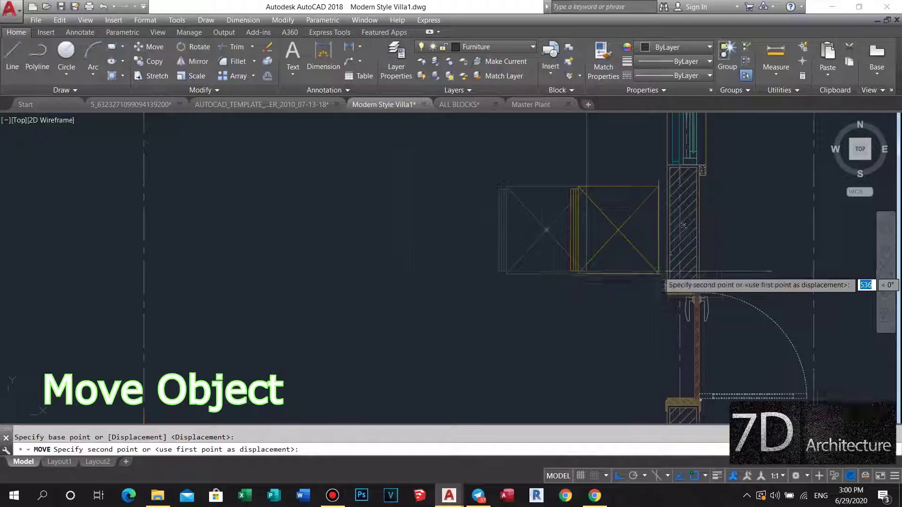
{"action": "scroll", "coordinate": [670, 259], "scroll_direction": "up", "scroll_amount": 2}
{"action": "left_click", "coordinate": [695, 267]}
{"action": "scroll", "coordinate": [695, 268], "scroll_direction": "down", "scroll_amount": 4}
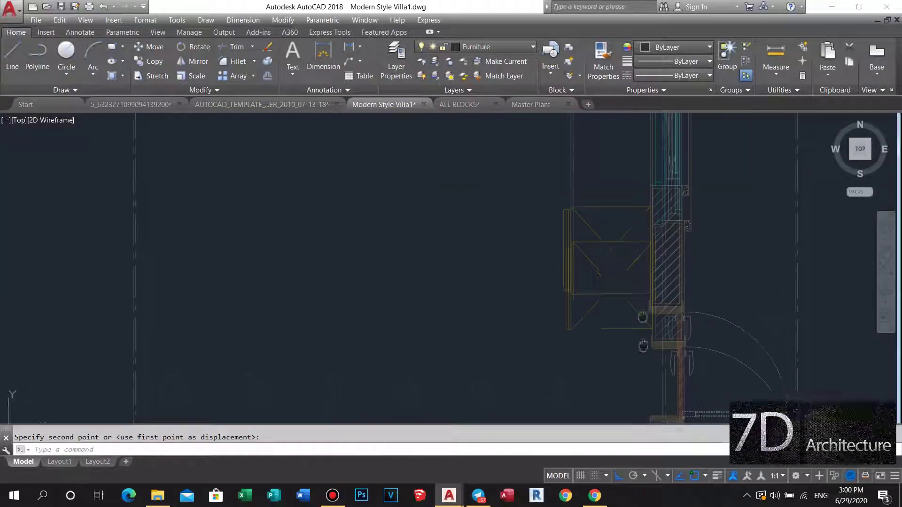
{"action": "middle_click_drag", "start_coordinate": [642, 317], "coordinate": [569, 264]}
{"action": "key", "text": "Escape"}
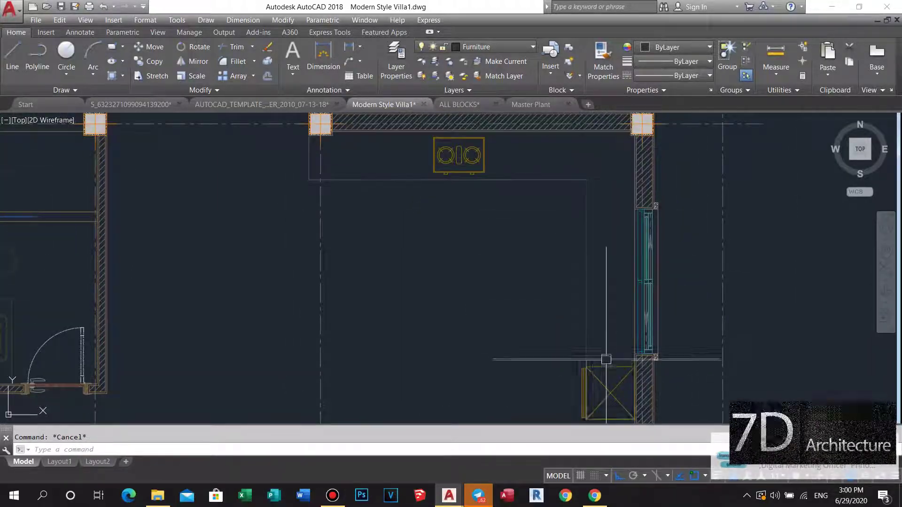
Step: Cancel an accidental grip stretch of the fridge's bottom edge and clear the grips
{"action": "scroll", "coordinate": [595, 347], "scroll_direction": "up", "scroll_amount": 5}
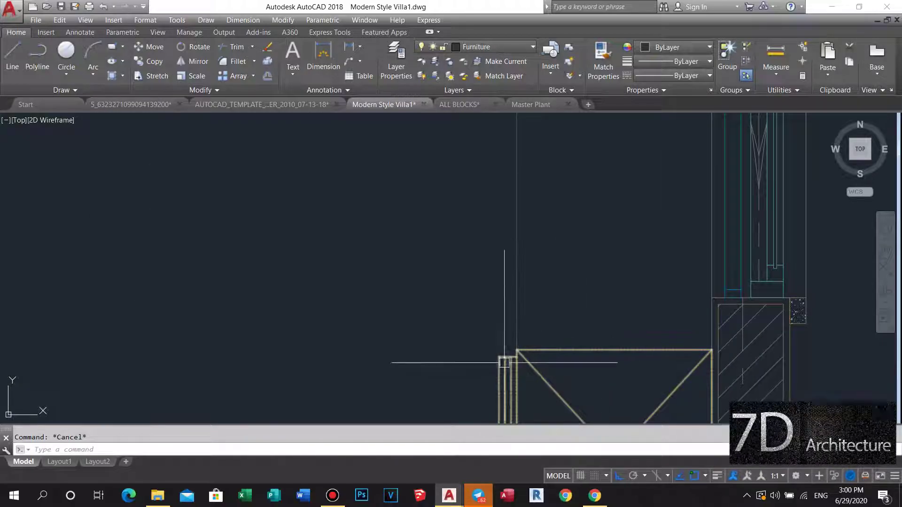
{"action": "middle_click_drag", "start_coordinate": [503, 363], "coordinate": [507, 296]}
{"action": "scroll", "coordinate": [518, 275], "scroll_direction": "down", "scroll_amount": 4}
{"action": "left_click", "coordinate": [549, 297]}
{"action": "scroll", "coordinate": [549, 300], "scroll_direction": "up", "scroll_amount": 4}
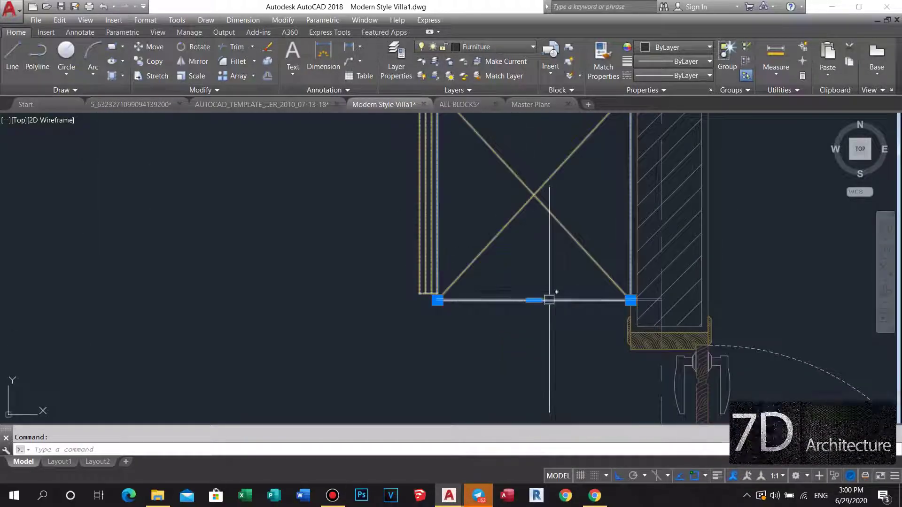
{"action": "left_click", "coordinate": [541, 300]}
{"action": "middle_click_drag", "start_coordinate": [530, 230], "coordinate": [538, 366]}
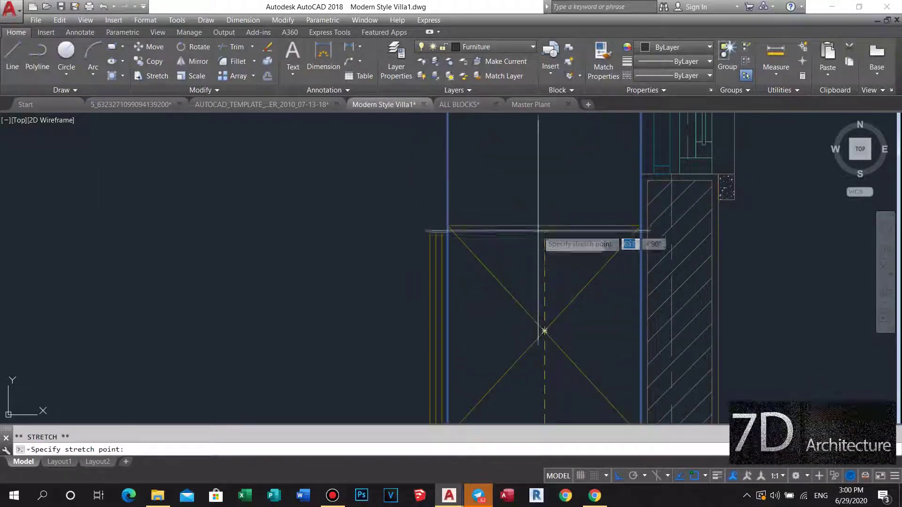
{"action": "scroll", "coordinate": [509, 207], "scroll_direction": "down", "scroll_amount": 5}
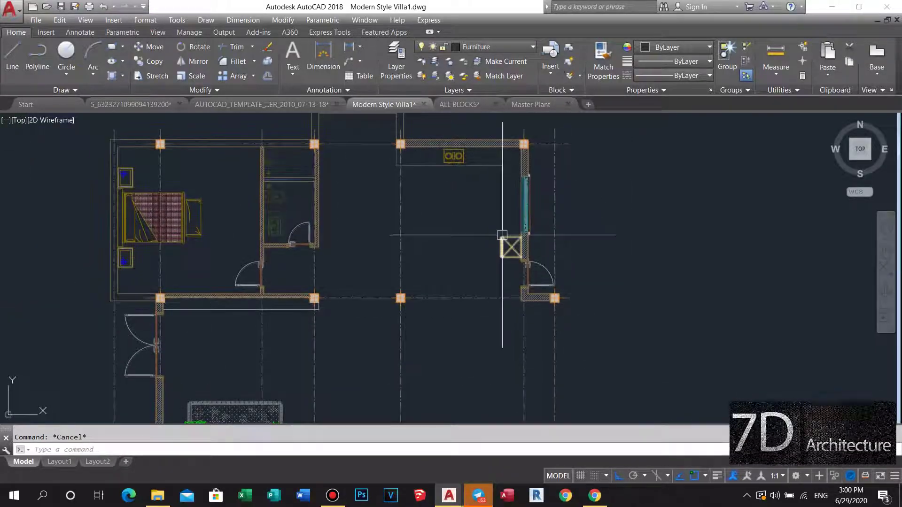
{"action": "scroll", "coordinate": [509, 248], "scroll_direction": "up", "scroll_amount": 2}
{"action": "key", "text": "Escape"}
{"action": "key", "text": "Escape"}
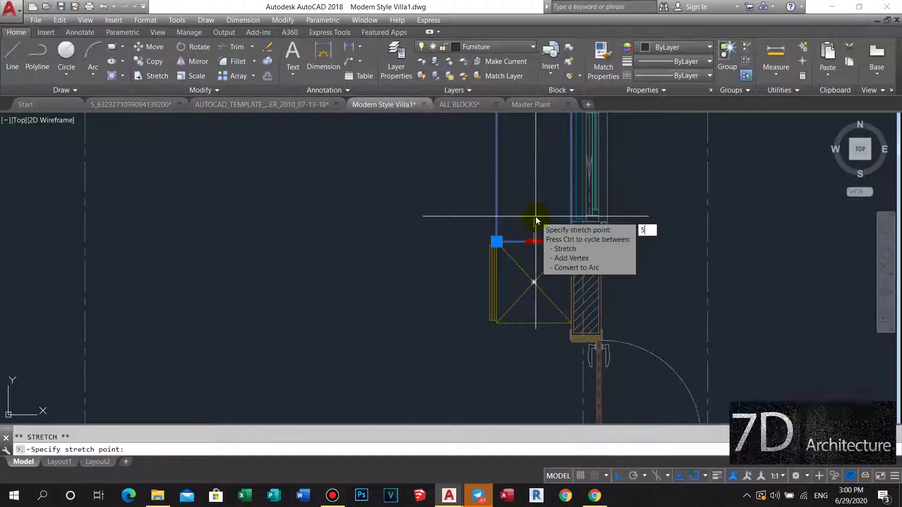
{"action": "key", "text": "Escape"}
Step: Pan and zoom around the floor plan to review the fridge placement
{"action": "scroll", "coordinate": [526, 248], "scroll_direction": "down", "scroll_amount": 4}
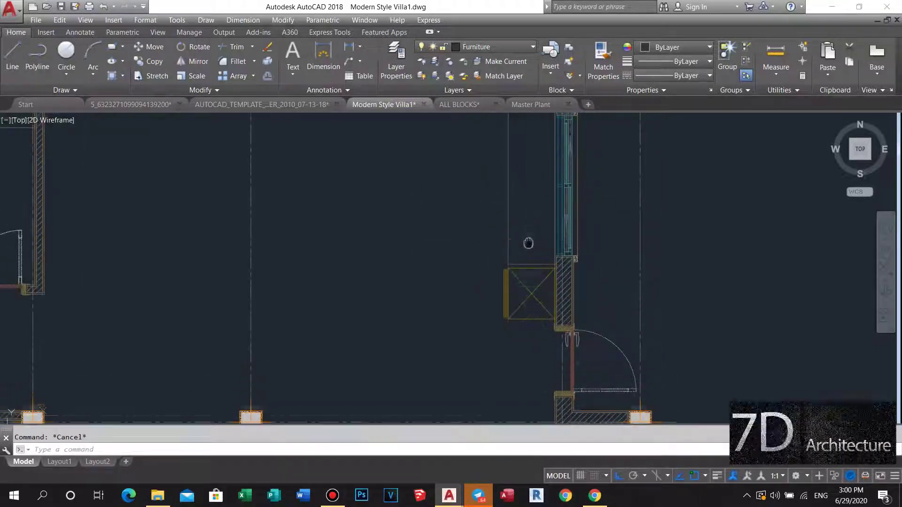
{"action": "middle_click_drag", "start_coordinate": [528, 240], "coordinate": [502, 266]}
{"action": "scroll", "coordinate": [509, 257], "scroll_direction": "up", "scroll_amount": 4}
{"action": "scroll", "coordinate": [512, 257], "scroll_direction": "down", "scroll_amount": 1}
{"action": "scroll", "coordinate": [539, 257], "scroll_direction": "down", "scroll_amount": 3}
{"action": "scroll", "coordinate": [543, 253], "scroll_direction": "up", "scroll_amount": 4}
{"action": "middle_click_drag", "start_coordinate": [542, 253], "coordinate": [542, 262]}
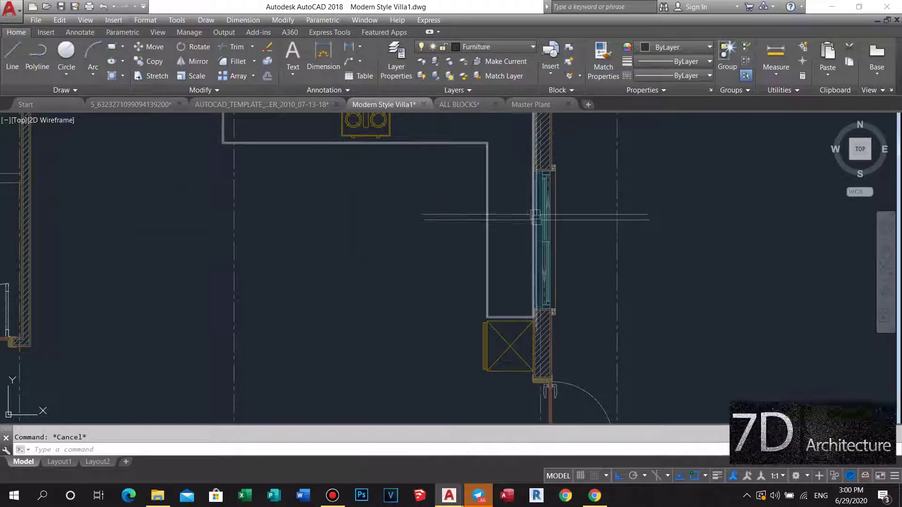
{"action": "middle_click_drag", "start_coordinate": [514, 229], "coordinate": [515, 240]}
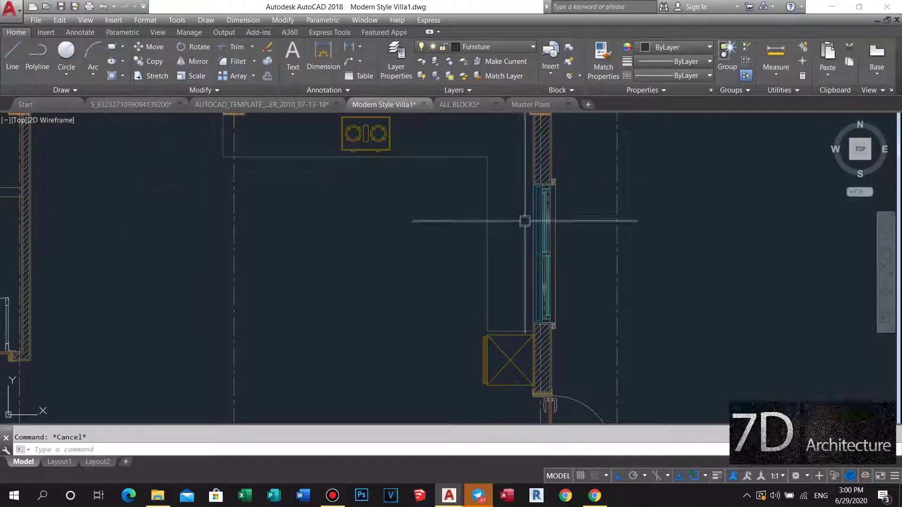
{"action": "scroll", "coordinate": [525, 221], "scroll_direction": "down", "scroll_amount": 3}
{"action": "scroll", "coordinate": [521, 225], "scroll_direction": "up", "scroll_amount": 2}
{"action": "scroll", "coordinate": [459, 193], "scroll_direction": "up", "scroll_amount": 2}
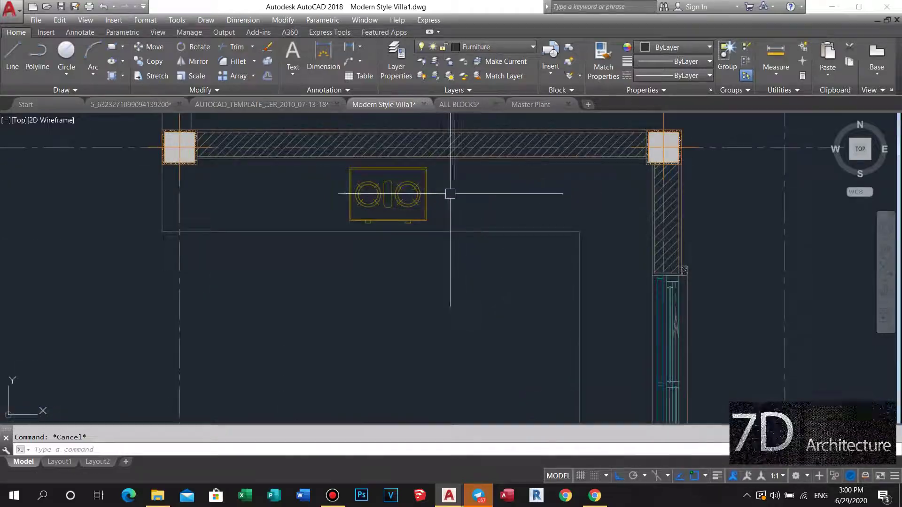
{"action": "middle_click_drag", "start_coordinate": [450, 193], "coordinate": [463, 202]}
{"action": "scroll", "coordinate": [516, 202], "scroll_direction": "down", "scroll_amount": 2}
{"action": "scroll", "coordinate": [667, 223], "scroll_direction": "down", "scroll_amount": 3}
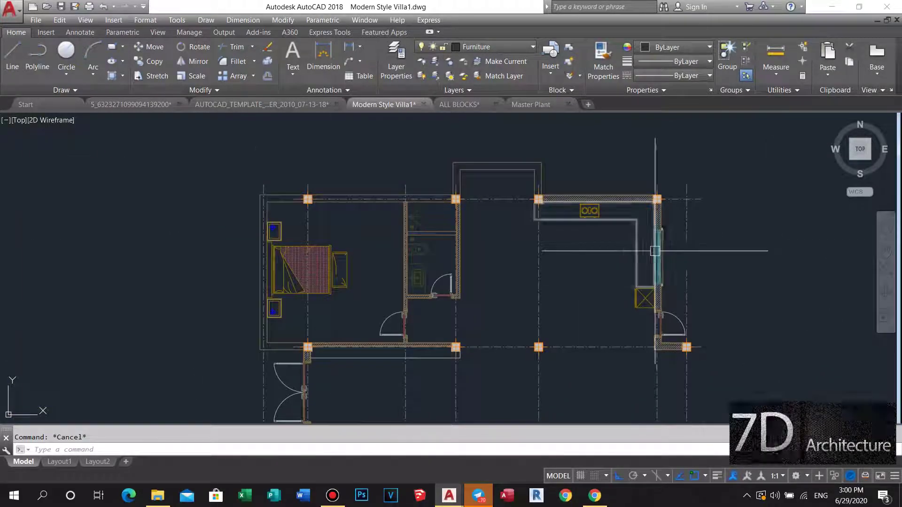
{"action": "scroll", "coordinate": [654, 251], "scroll_direction": "up", "scroll_amount": 2}
{"action": "scroll", "coordinate": [634, 254], "scroll_direction": "down", "scroll_amount": 4}
{"action": "middle_click_drag", "start_coordinate": [618, 248], "coordinate": [618, 255]}
{"action": "scroll", "coordinate": [618, 254], "scroll_direction": "down", "scroll_amount": 2}
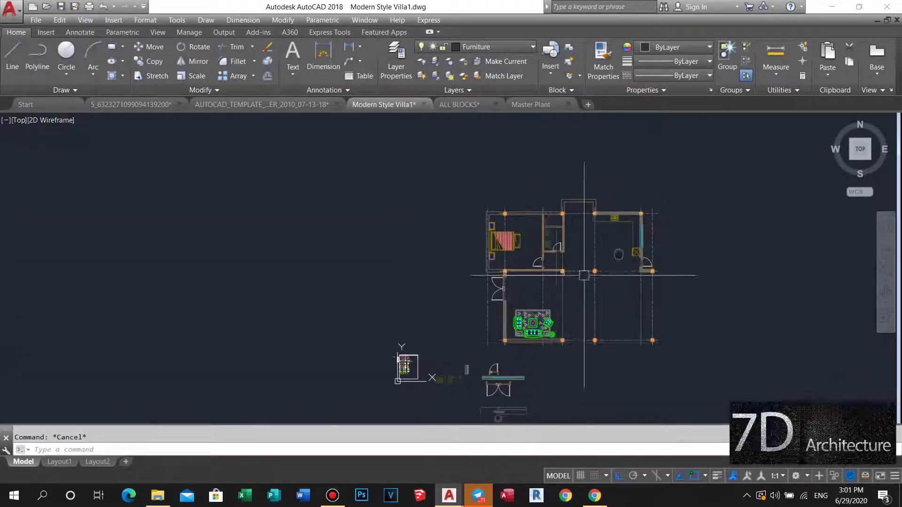
Step: Undo the last action and window-select the three double-sink objects
{"action": "key", "text": "ctrl+z"}
{"action": "type", "text": "m"}
{"action": "key", "text": "Return"}
{"action": "left_click", "coordinate": [415, 249]}
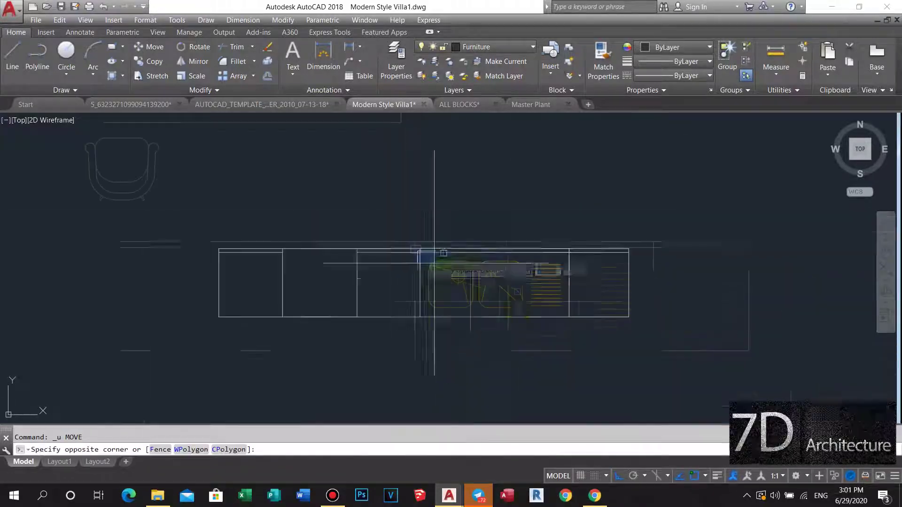
{"action": "left_click", "coordinate": [581, 325]}
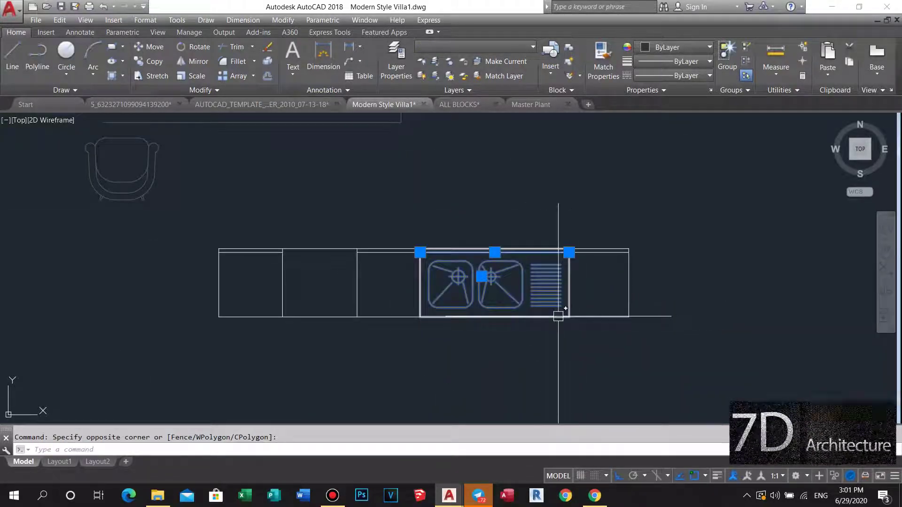
{"action": "scroll", "coordinate": [556, 315], "scroll_direction": "up", "scroll_amount": 3}
{"action": "scroll", "coordinate": [556, 328], "scroll_direction": "up", "scroll_amount": 1}
{"action": "scroll", "coordinate": [558, 277], "scroll_direction": "down", "scroll_amount": 3}
{"action": "scroll", "coordinate": [546, 247], "scroll_direction": "up", "scroll_amount": 4}
{"action": "scroll", "coordinate": [546, 247], "scroll_direction": "down", "scroll_amount": 4}
{"action": "middle_click_drag", "start_coordinate": [534, 272], "coordinate": [542, 234]}
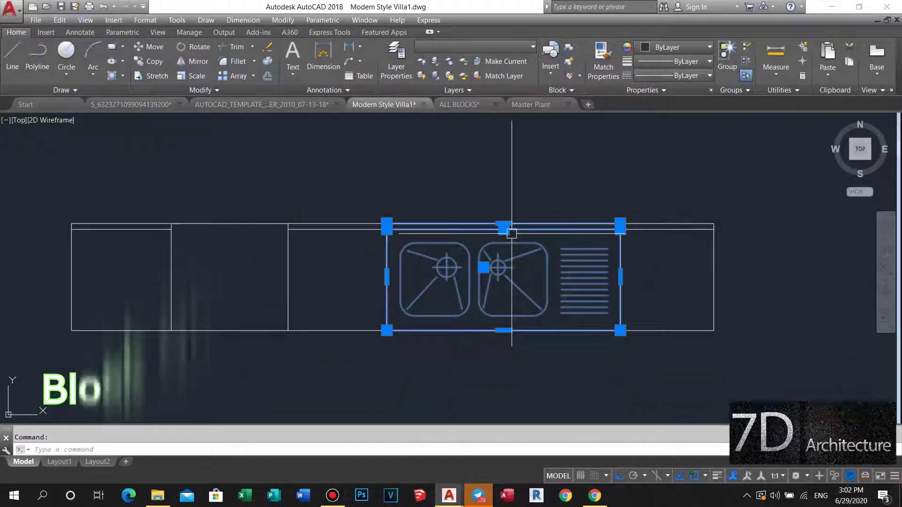
{"action": "type", "text": "b"}
Step: Define the selected sink as a block named 'sink1' and begin picking its base point
{"action": "key", "text": "Return"}
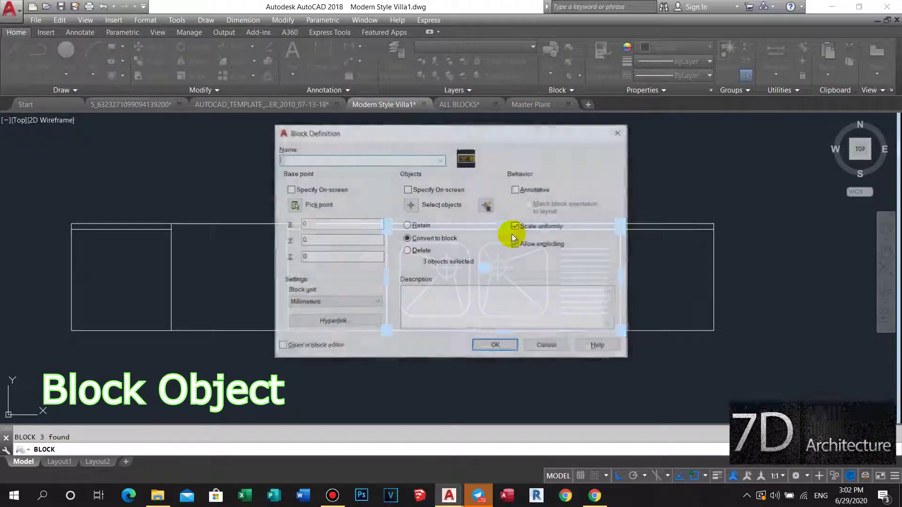
{"action": "type", "text": "sink1"}
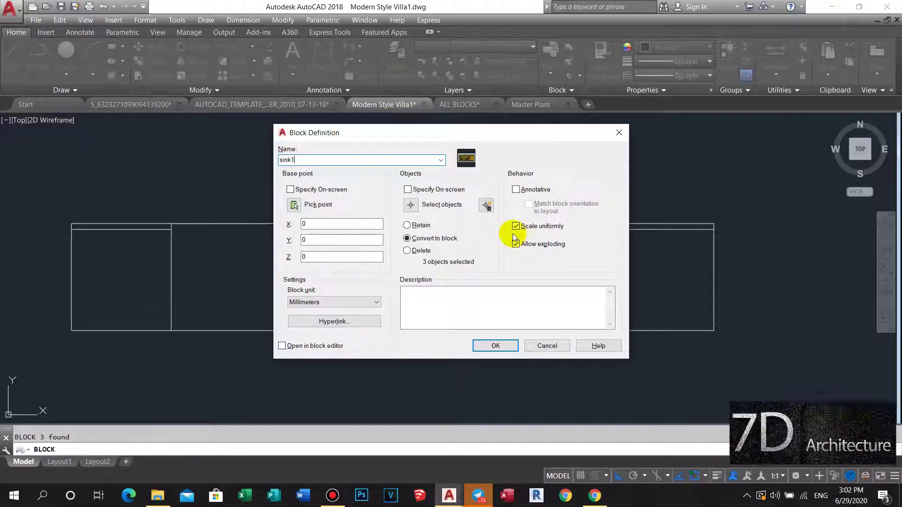
{"action": "left_click", "coordinate": [294, 205]}
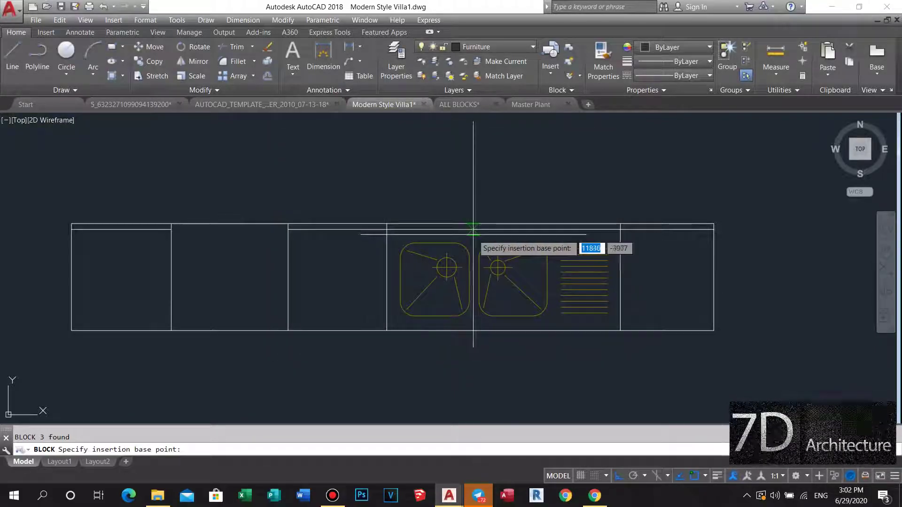
Step: Set the sink1 base point on the counter and create the block
{"action": "left_click", "coordinate": [503, 277]}
{"action": "left_click", "coordinate": [496, 350]}
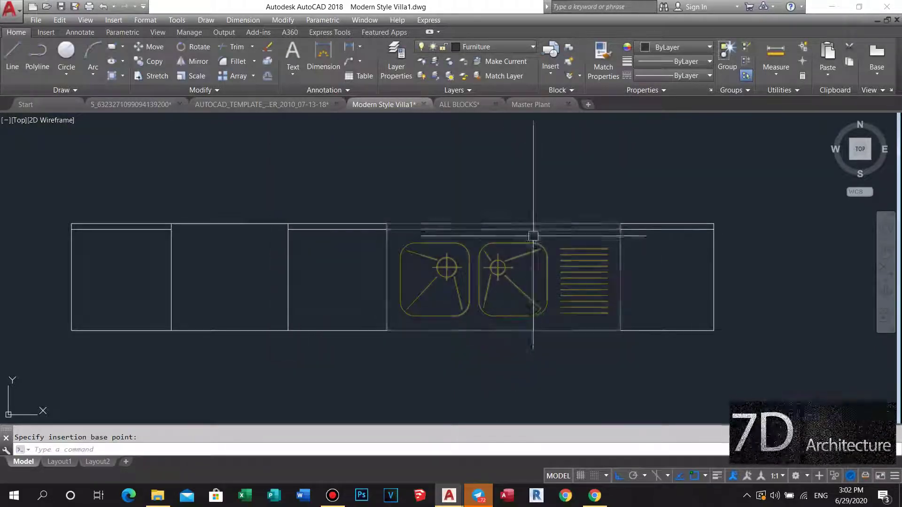
{"action": "middle_click_drag", "start_coordinate": [532, 237], "coordinate": [531, 276]}
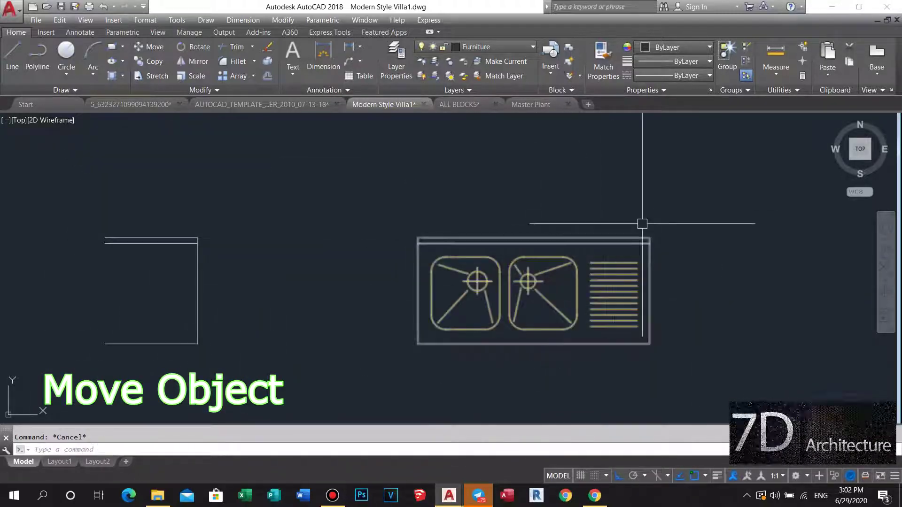
Step: Move the sink1 block against the kitchen's right-hand wall beside the window
{"action": "left_click", "coordinate": [642, 223]}
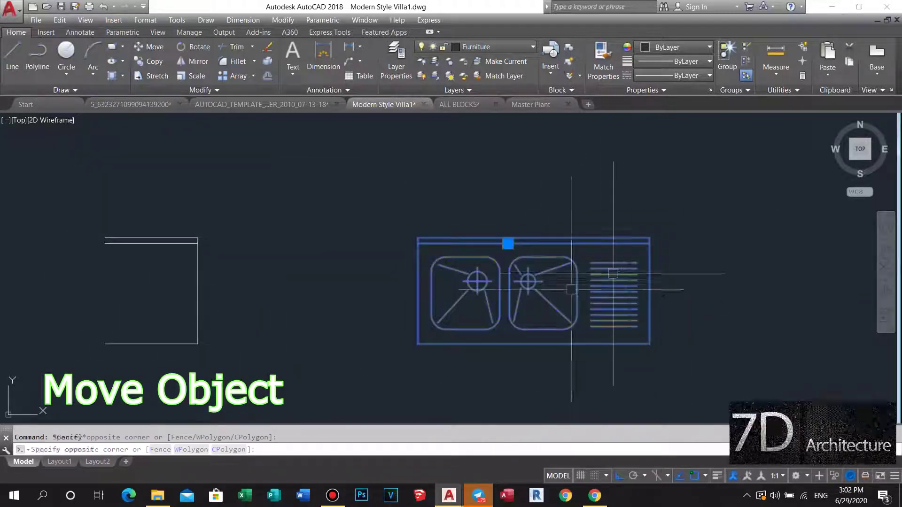
{"action": "key", "text": "Return"}
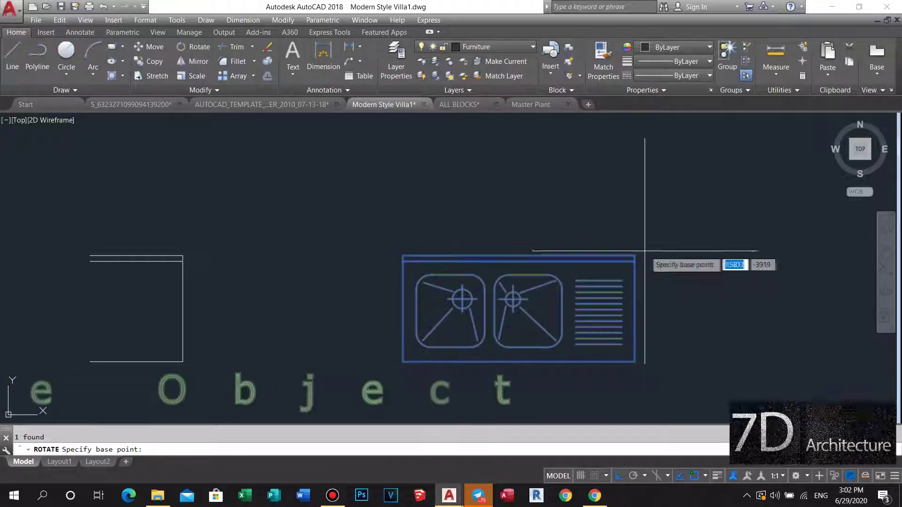
{"action": "left_click", "coordinate": [635, 256]}
{"action": "scroll", "coordinate": [633, 260], "scroll_direction": "down", "scroll_amount": 2}
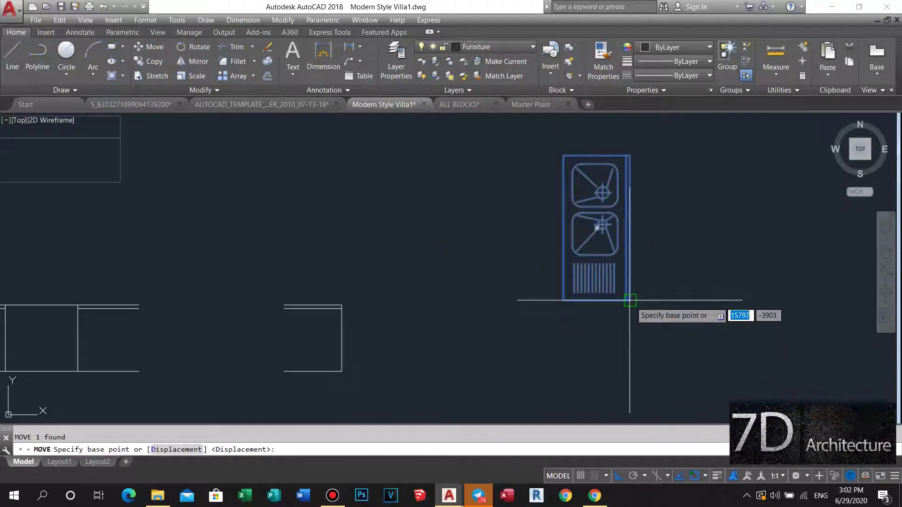
{"action": "left_click", "coordinate": [629, 301]}
{"action": "scroll", "coordinate": [611, 300], "scroll_direction": "down", "scroll_amount": 3}
{"action": "middle_click_drag", "start_coordinate": [540, 141], "coordinate": [531, 282]}
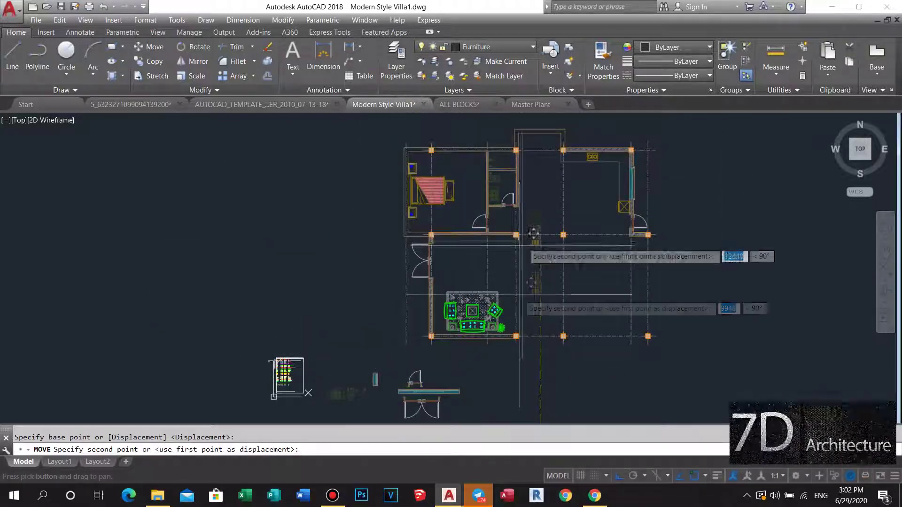
{"action": "scroll", "coordinate": [653, 171], "scroll_direction": "up", "scroll_amount": 5}
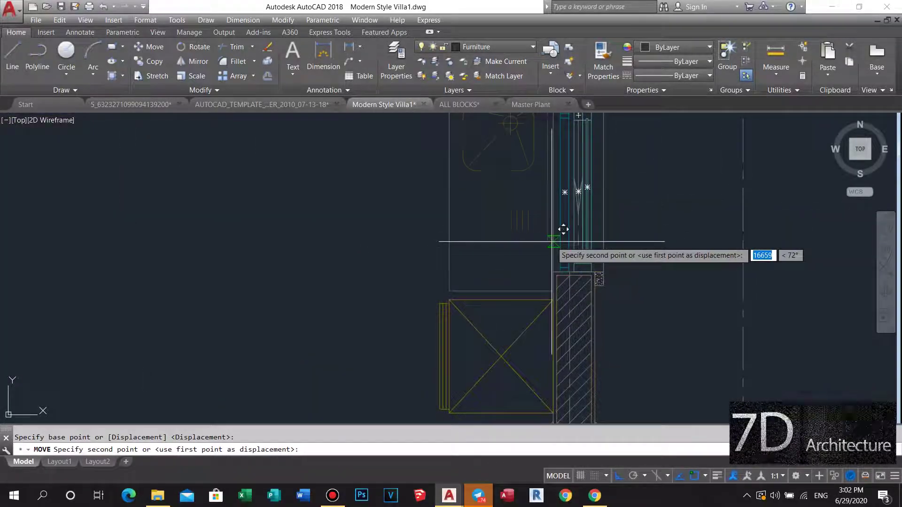
{"action": "left_click", "coordinate": [563, 229]}
{"action": "scroll", "coordinate": [545, 277], "scroll_direction": "down", "scroll_amount": 2}
{"action": "scroll", "coordinate": [536, 267], "scroll_direction": "down", "scroll_amount": 2}
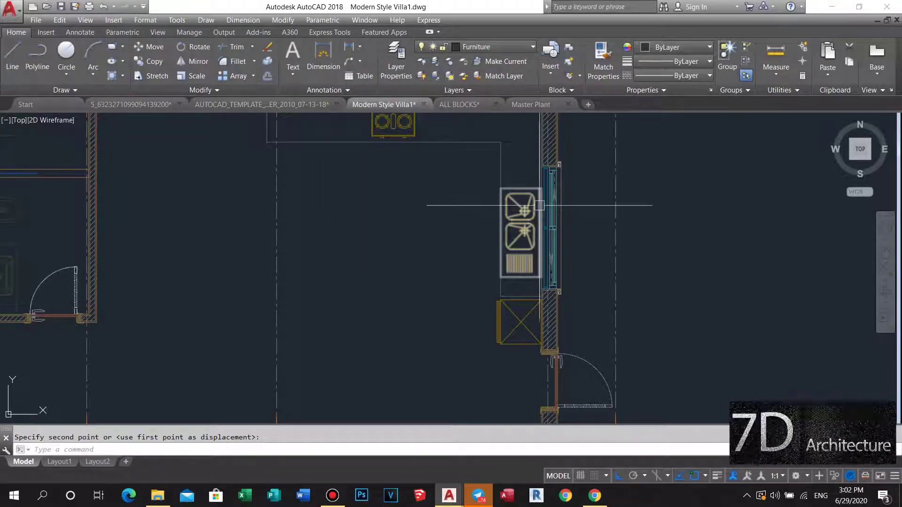
{"action": "scroll", "coordinate": [539, 206], "scroll_direction": "up", "scroll_amount": 4}
{"action": "scroll", "coordinate": [523, 151], "scroll_direction": "down", "scroll_amount": 2}
{"action": "scroll", "coordinate": [523, 152], "scroll_direction": "down", "scroll_amount": 2}
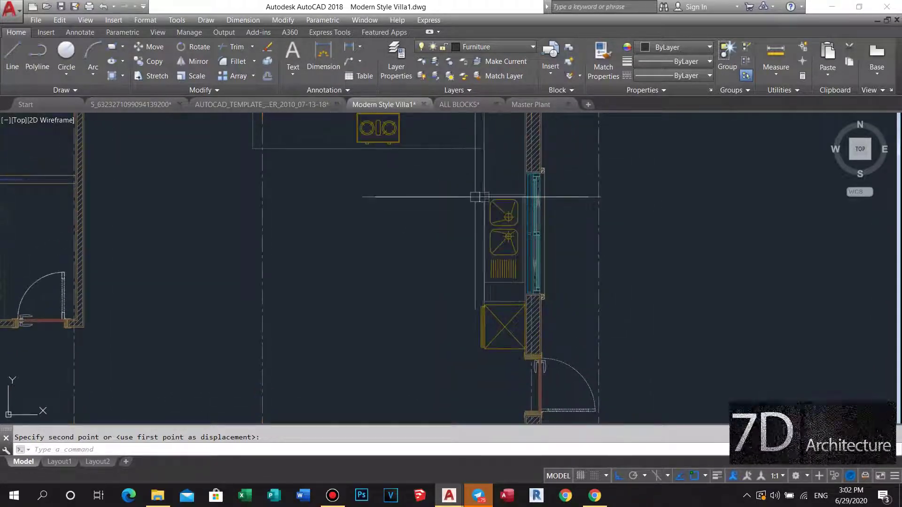
{"action": "scroll", "coordinate": [501, 189], "scroll_direction": "down", "scroll_amount": 1}
{"action": "scroll", "coordinate": [448, 200], "scroll_direction": "down", "scroll_amount": 2}
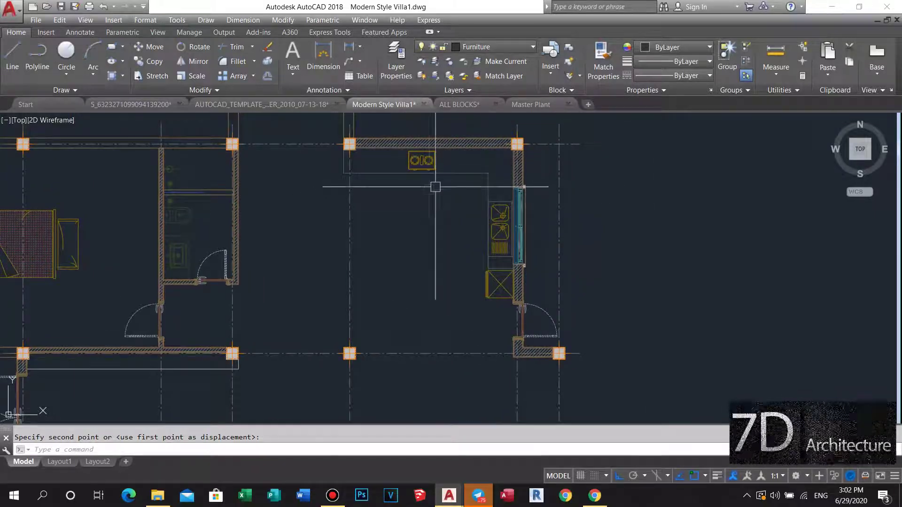
{"action": "scroll", "coordinate": [435, 187], "scroll_direction": "up", "scroll_amount": 2}
{"action": "scroll", "coordinate": [452, 186], "scroll_direction": "up", "scroll_amount": 2}
Step: Start moving the sink block, then cancel the unfinished move
{"action": "left_click", "coordinate": [543, 259]}
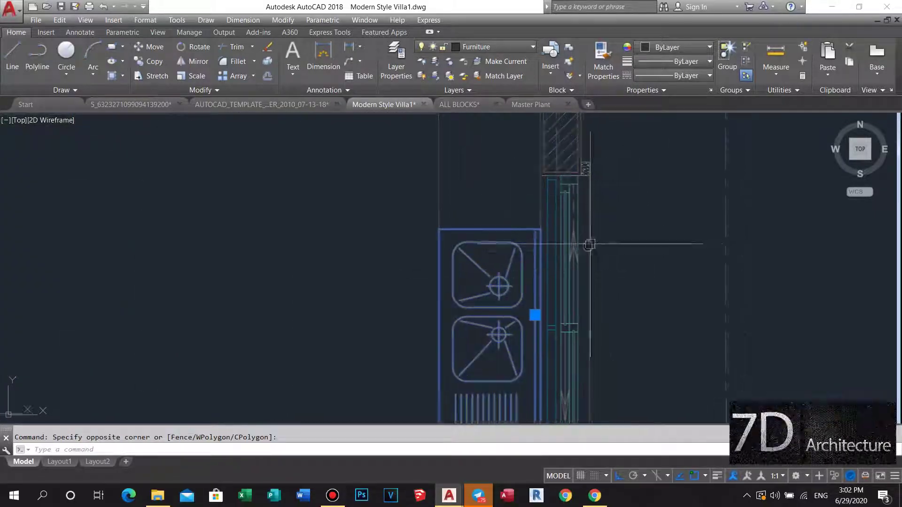
{"action": "scroll", "coordinate": [610, 246], "scroll_direction": "up", "scroll_amount": 2}
{"action": "left_click", "coordinate": [649, 260]}
{"action": "scroll", "coordinate": [656, 231], "scroll_direction": "down", "scroll_amount": 3}
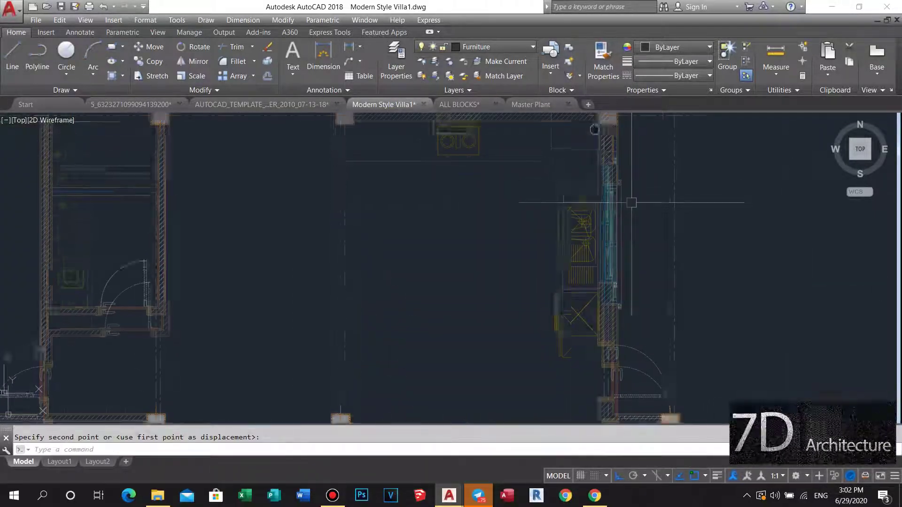
{"action": "mouse_move", "coordinate": [614, 147]}
{"action": "middle_mouse_down"}
{"action": "mouse_move", "coordinate": [605, 189]}
{"action": "mouse_move", "coordinate": [558, 191]}
{"action": "mouse_move", "coordinate": [553, 218]}
{"action": "middle_mouse_up"}
{"action": "key", "text": "Escape"}
Step: Start an XLINE construction line near the kitchen's top wall and end it
{"action": "middle_click_drag", "start_coordinate": [540, 285], "coordinate": [520, 322]}
{"action": "type", "text": "xl"}
{"action": "key", "text": "Return"}
{"action": "scroll", "coordinate": [540, 286], "scroll_direction": "up", "scroll_amount": 4}
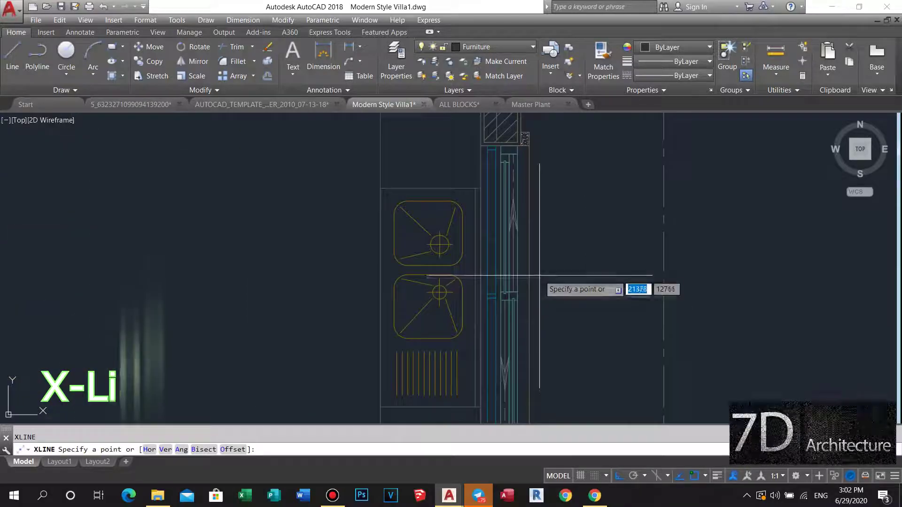
{"action": "key", "text": "Return"}
Step: Window-select the sink block and move it higher along the right-hand wall
{"action": "middle_click_drag", "start_coordinate": [581, 288], "coordinate": [675, 264]}
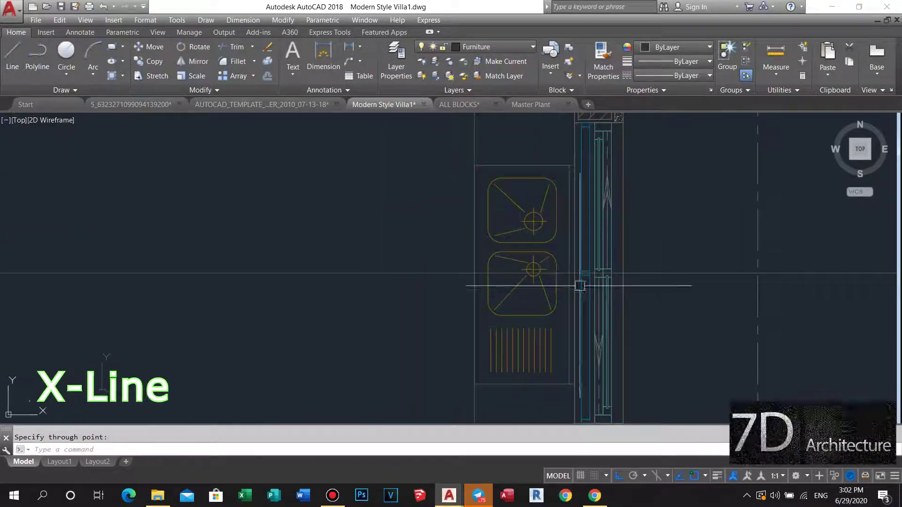
{"action": "left_click", "coordinate": [505, 310]}
{"action": "left_click", "coordinate": [491, 331]}
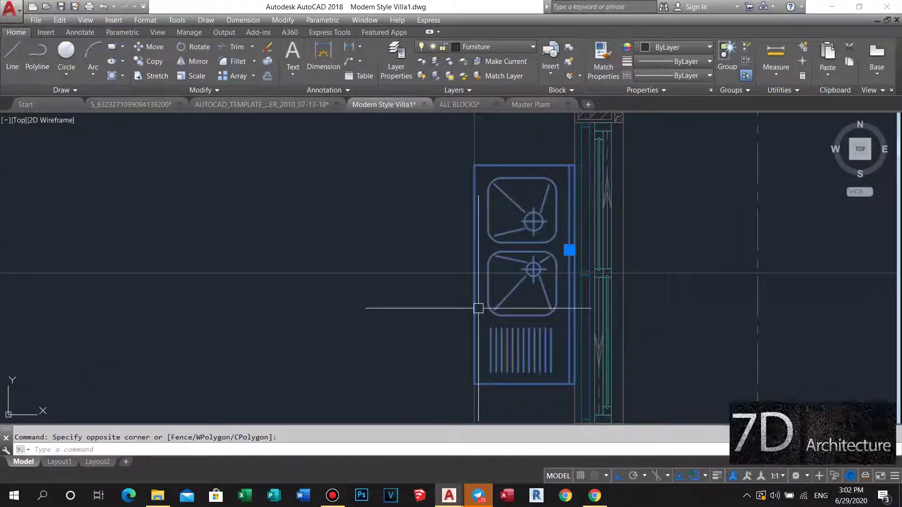
{"action": "left_click", "coordinate": [475, 276]}
{"action": "left_click", "coordinate": [467, 224]}
{"action": "left_click", "coordinate": [514, 215]}
Step: Move the sink block again into its final spot beside the window
{"action": "left_click", "coordinate": [486, 232]}
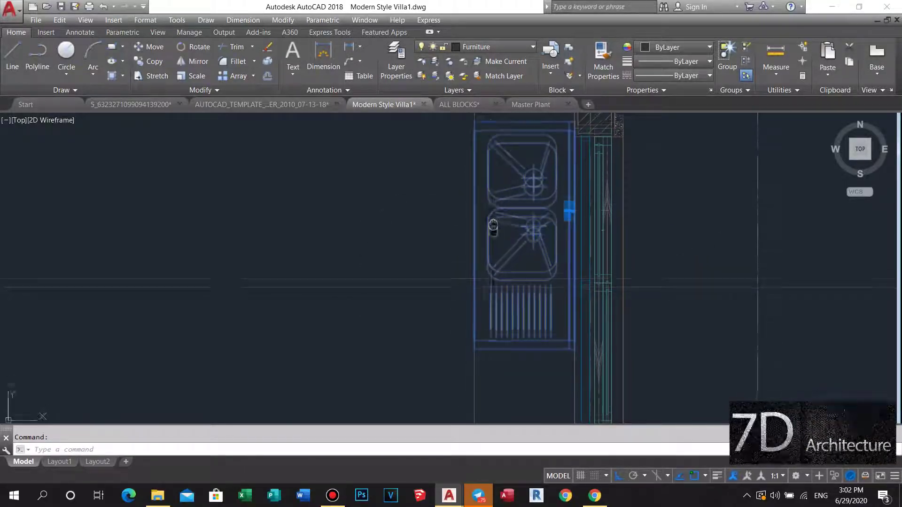
{"action": "left_click", "coordinate": [474, 240]}
{"action": "left_click", "coordinate": [485, 276]}
{"action": "scroll", "coordinate": [485, 276], "scroll_direction": "down", "scroll_amount": 5}
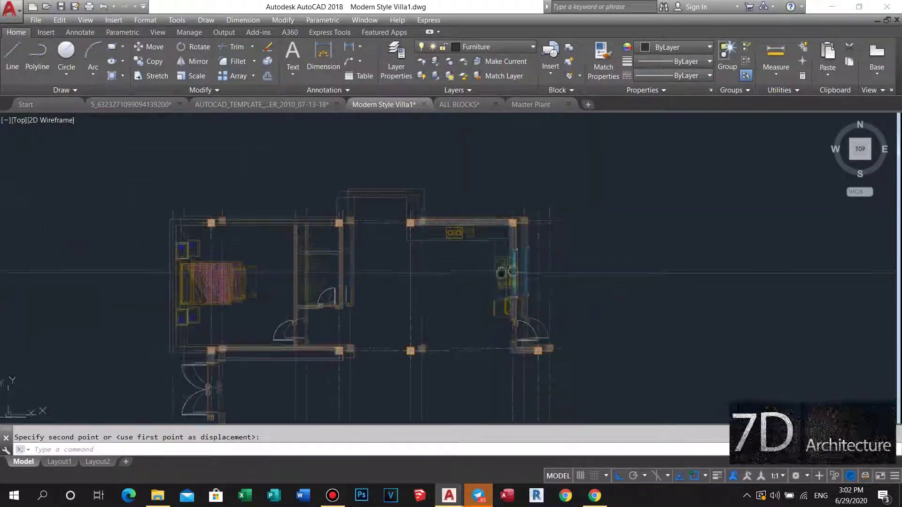
{"action": "key", "text": "Escape"}
{"action": "scroll", "coordinate": [422, 246], "scroll_direction": "up", "scroll_amount": 4}
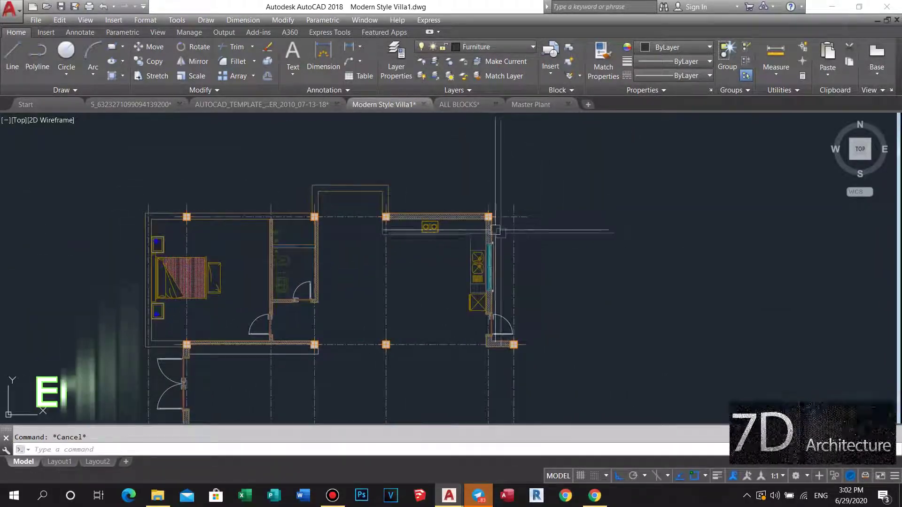
Step: Save the villa floor plan drawing with Ctrl+S
{"action": "middle_click_drag", "start_coordinate": [500, 233], "coordinate": [521, 187]}
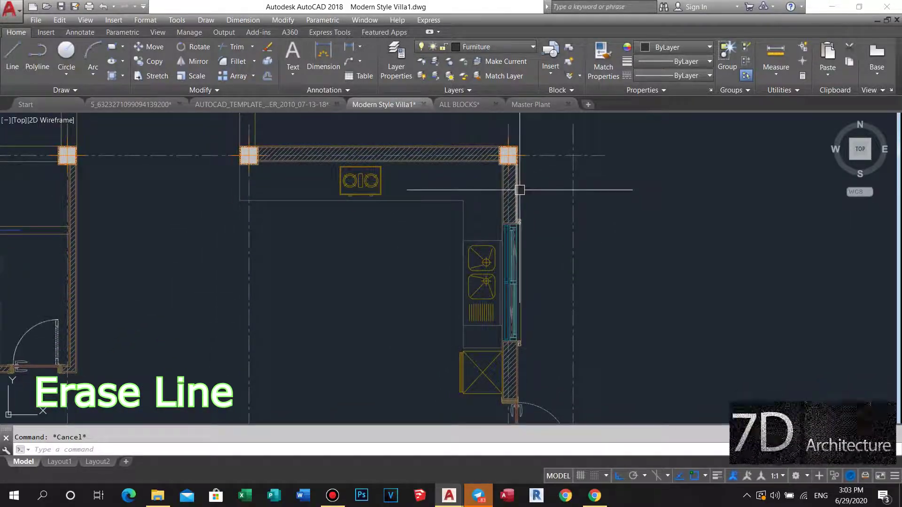
{"action": "key", "text": "ctrl+s"}
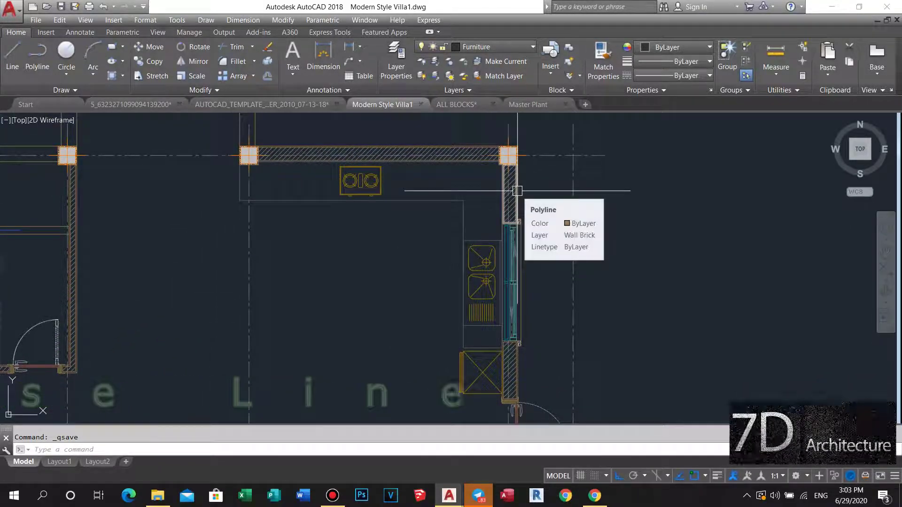
{"action": "key", "text": "Escape"}
{"action": "scroll", "coordinate": [274, 258], "scroll_direction": "down", "scroll_amount": 8}
{"action": "scroll", "coordinate": [288, 265], "scroll_direction": "up", "scroll_amount": 5}
{"action": "scroll", "coordinate": [264, 275], "scroll_direction": "up", "scroll_amount": 4}
{"action": "scroll", "coordinate": [265, 274], "scroll_direction": "up", "scroll_amount": 3}
{"action": "scroll", "coordinate": [302, 288], "scroll_direction": "down", "scroll_amount": 2}
{"action": "scroll", "coordinate": [302, 288], "scroll_direction": "up", "scroll_amount": 3}
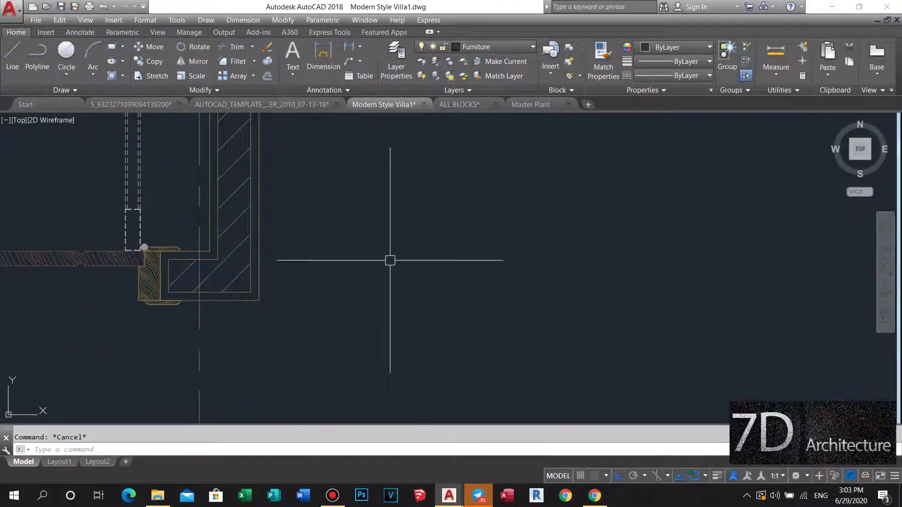
Step: Add a vertical construction line anchored at the kitchen wall corner
{"action": "type", "text": "xl"}
{"action": "key", "text": "Return"}
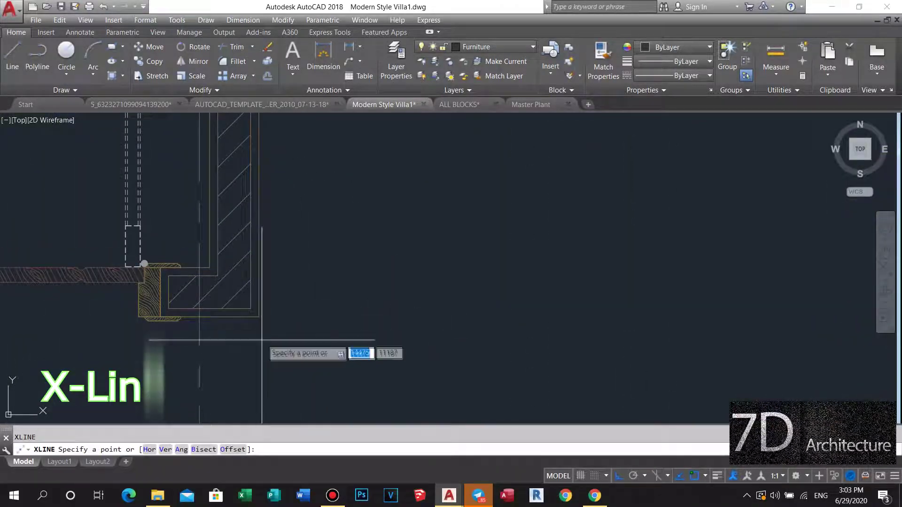
{"action": "left_click", "coordinate": [398, 322]}
{"action": "scroll", "coordinate": [418, 342], "scroll_direction": "down", "scroll_amount": 3}
{"action": "scroll", "coordinate": [418, 342], "scroll_direction": "down", "scroll_amount": 2}
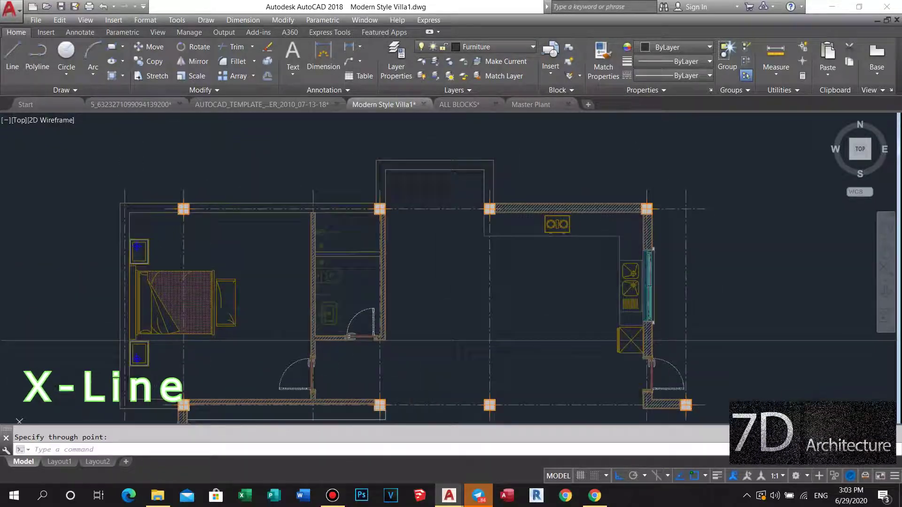
{"action": "scroll", "coordinate": [477, 238], "scroll_direction": "up", "scroll_amount": 5}
{"action": "key", "text": "Return"}
{"action": "key", "text": "Return"}
{"action": "left_click", "coordinate": [501, 216]}
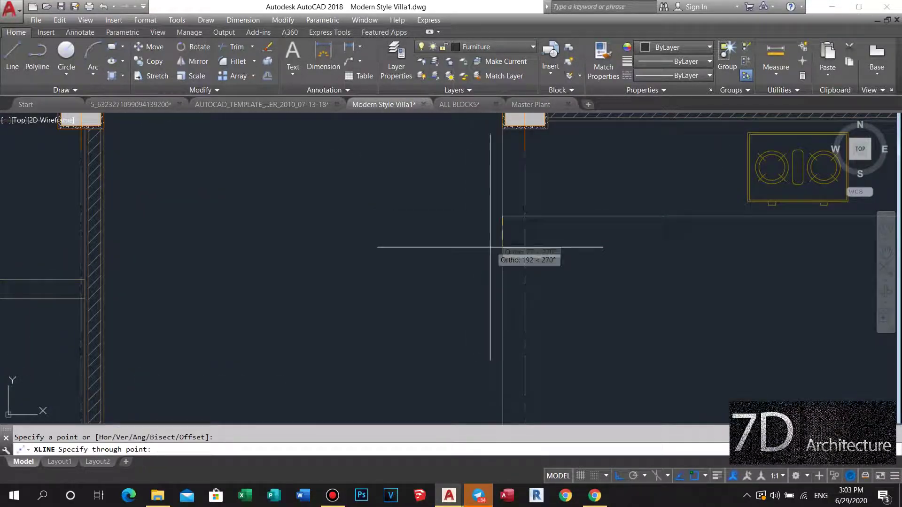
{"action": "scroll", "coordinate": [434, 249], "scroll_direction": "down", "scroll_amount": 3}
{"action": "key", "text": "Escape"}
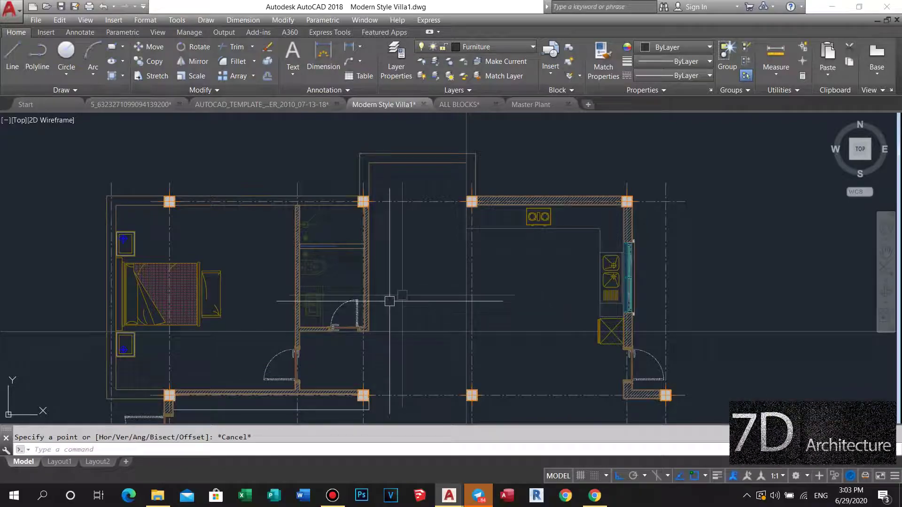
{"action": "scroll", "coordinate": [402, 295], "scroll_direction": "up", "scroll_amount": 4}
Step: Start a rectangle from a first corner, then cancel it
{"action": "type", "text": "rec"}
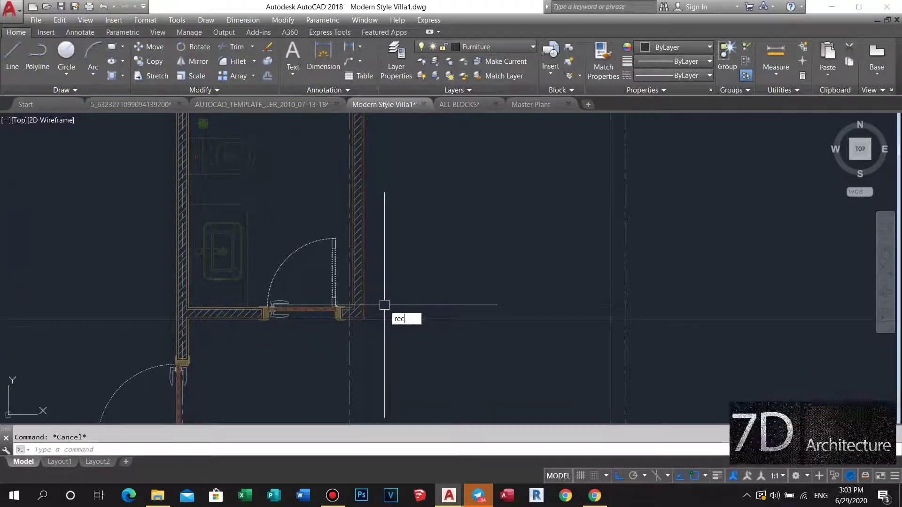
{"action": "key", "text": "Return"}
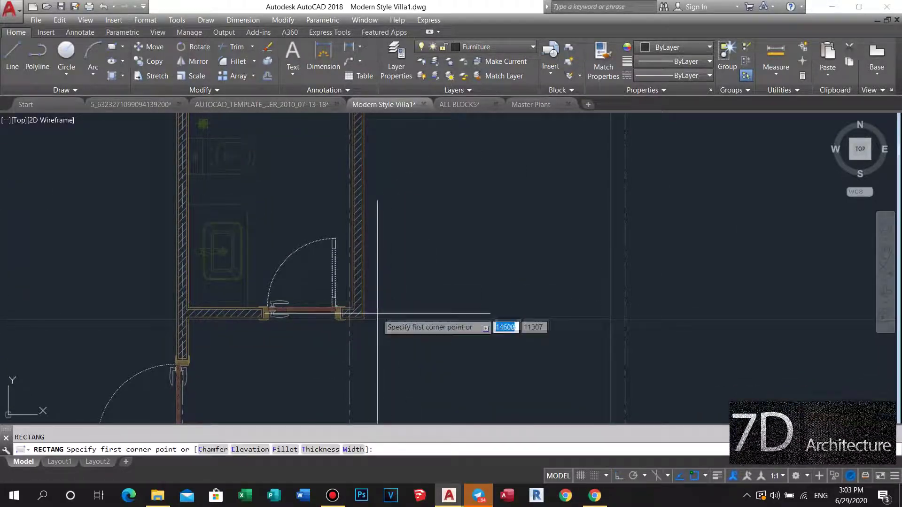
{"action": "left_click", "coordinate": [364, 321]}
{"action": "scroll", "coordinate": [452, 276], "scroll_direction": "down", "scroll_amount": 3}
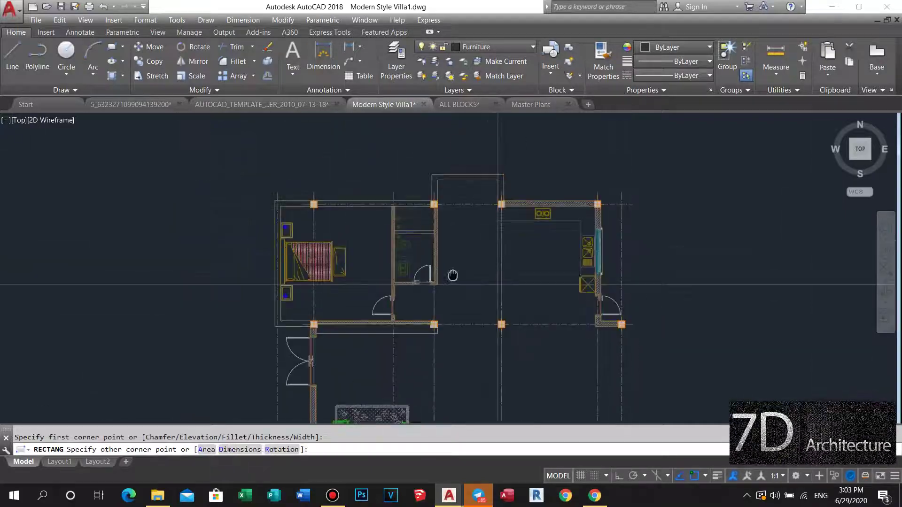
{"action": "scroll", "coordinate": [470, 188], "scroll_direction": "up", "scroll_amount": 5}
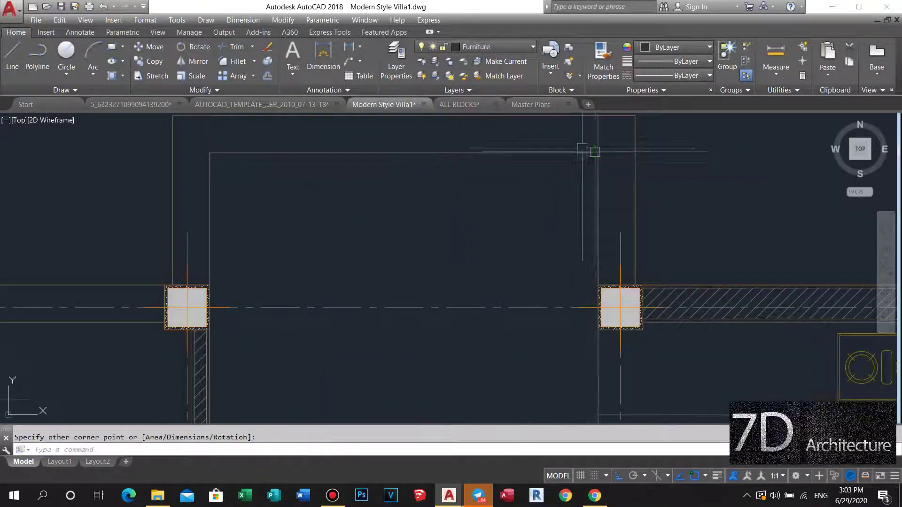
{"action": "scroll", "coordinate": [595, 151], "scroll_direction": "down", "scroll_amount": 3}
{"action": "key", "text": "Escape"}
{"action": "scroll", "coordinate": [555, 168], "scroll_direction": "down", "scroll_amount": 4}
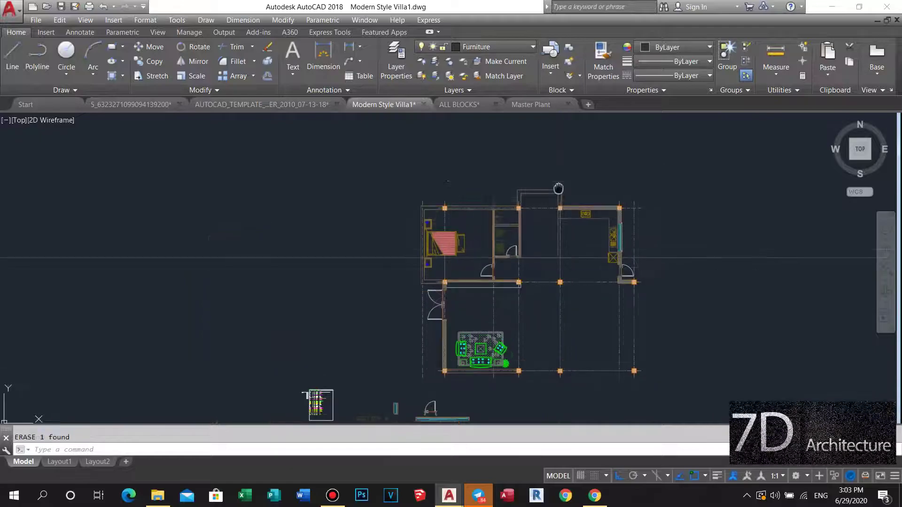
{"action": "scroll", "coordinate": [550, 247], "scroll_direction": "up", "scroll_amount": 7}
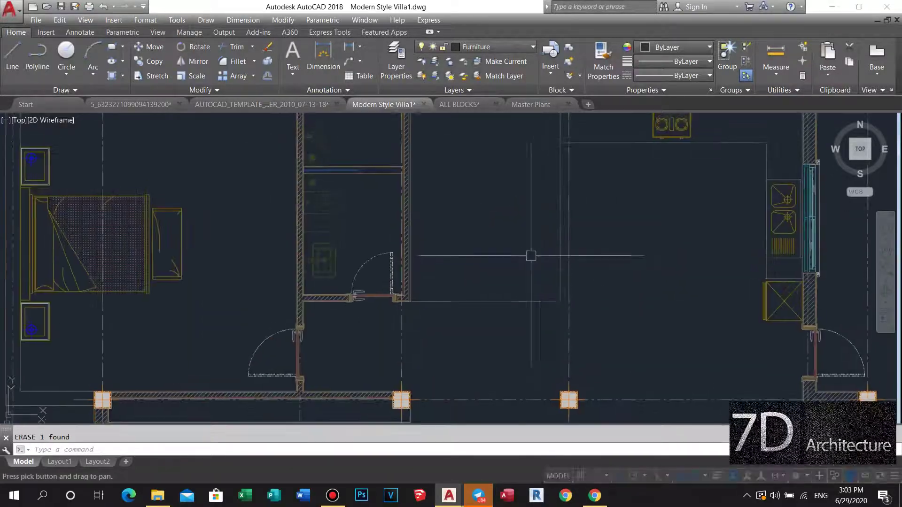
{"action": "scroll", "coordinate": [529, 256], "scroll_direction": "down", "scroll_amount": 3}
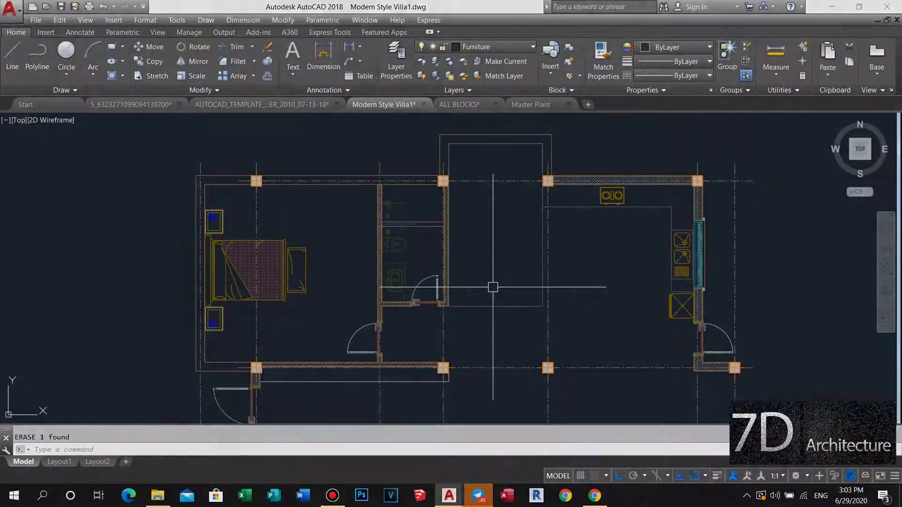